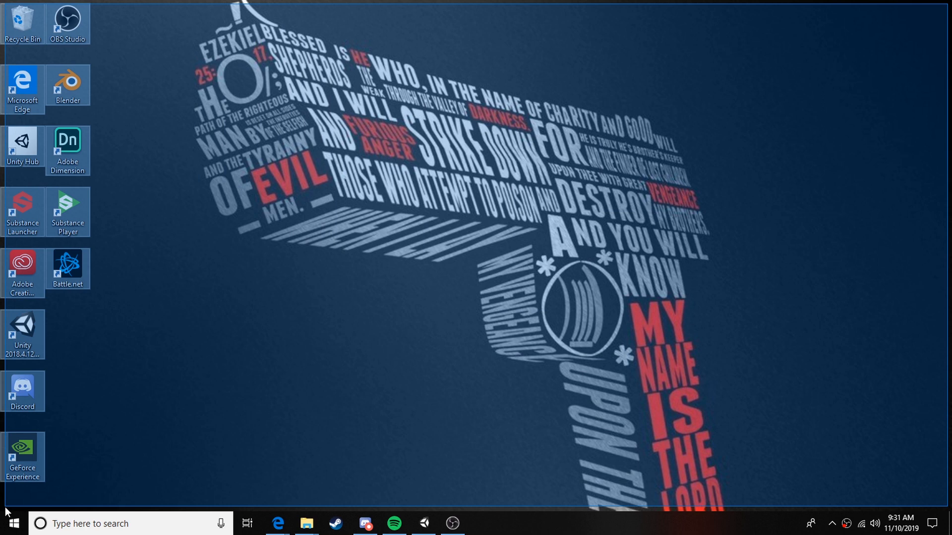
pyautogui.moveTo(6, 512); pyautogui.dragTo(7, 509)
pyautogui.click(472, 358)
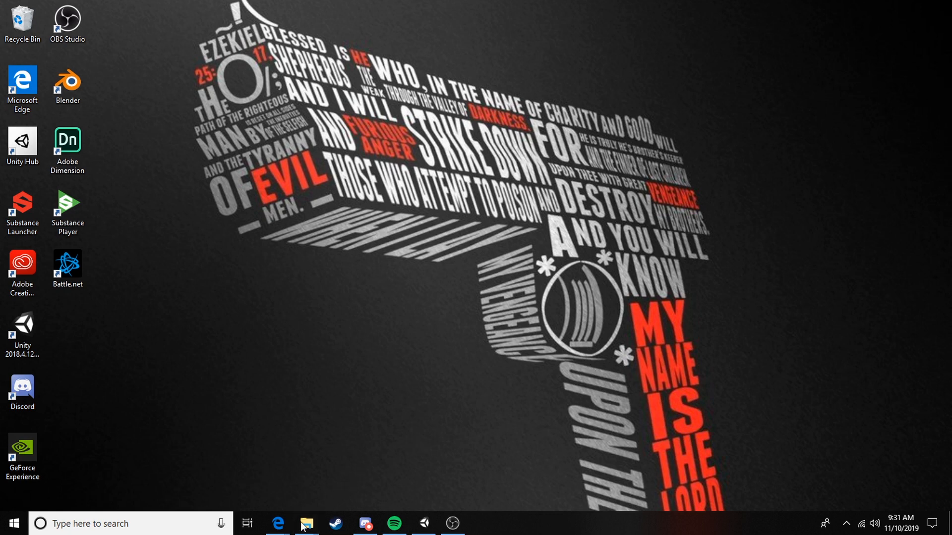
# Switch to File Explorer, close the TrimSheetStudy folder window and bring up the Asset Creator's Bundle folder window.
pyautogui.moveTo(303, 527)
pyautogui.click(372, 449)
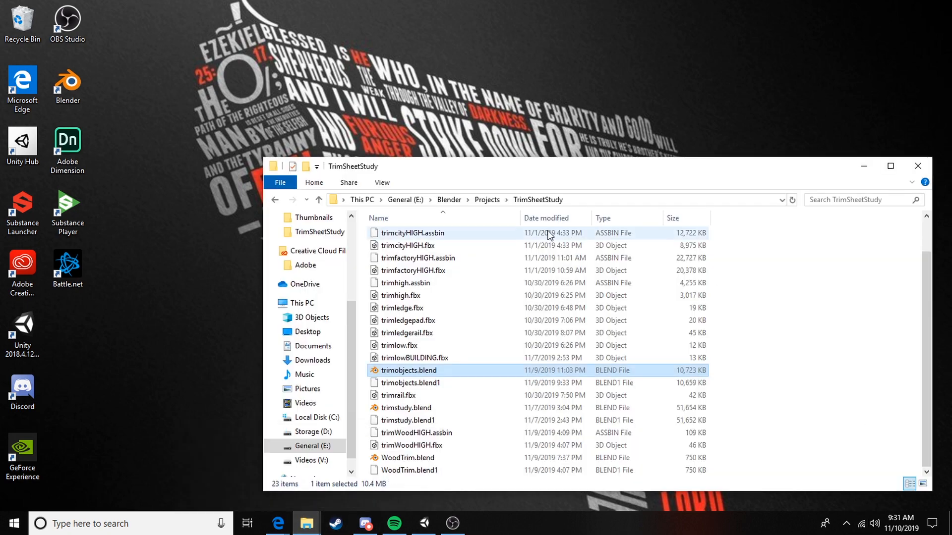
pyautogui.click(917, 167)
pyautogui.click(306, 524)
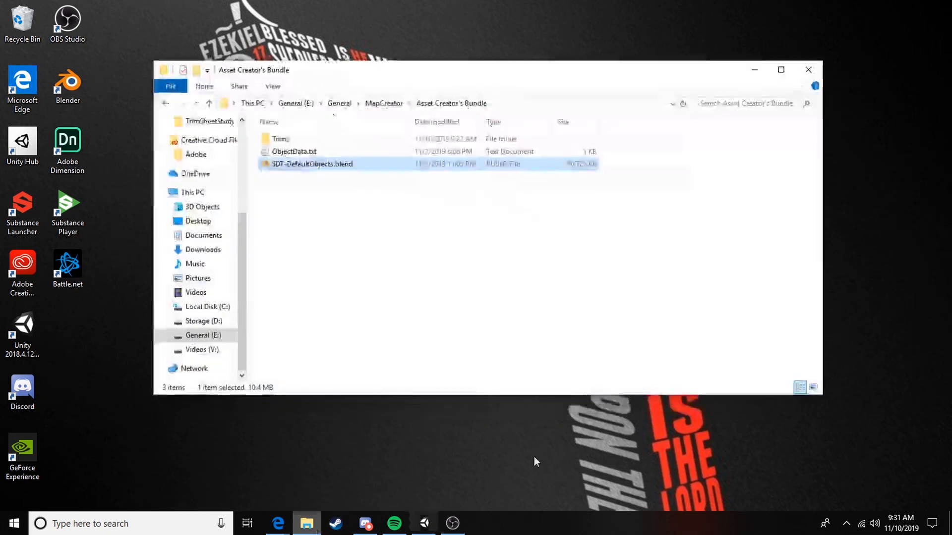
# Look over the contents of the MapCreator folder and its Asset Creator's Bundle subfolder, ending in MapCreator.
pyautogui.click(384, 103)
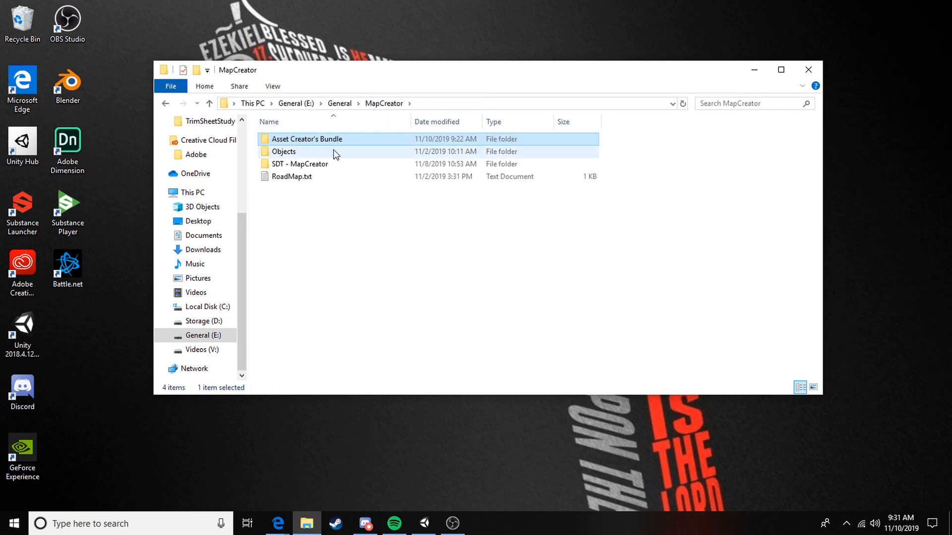
pyautogui.doubleClick(332, 140)
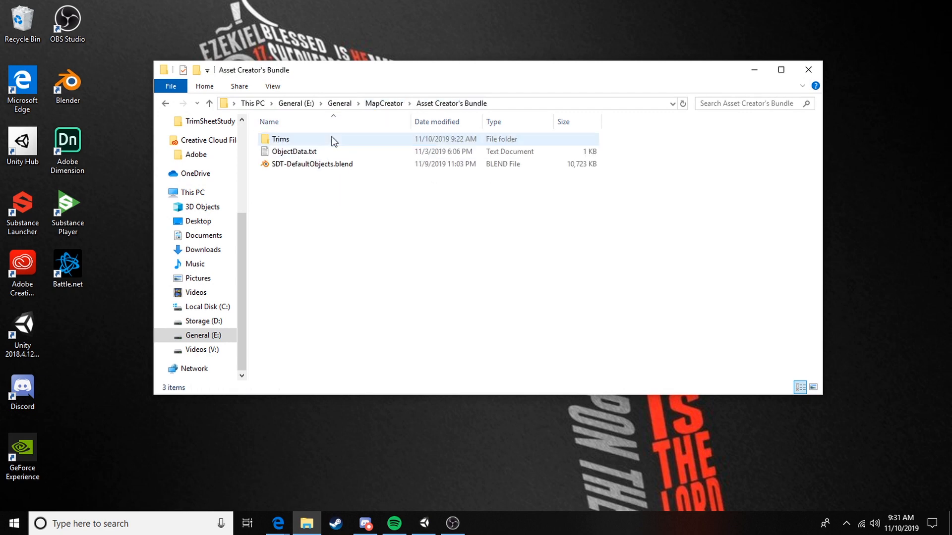
pyautogui.moveTo(272, 288); pyautogui.dragTo(338, 122)
pyautogui.click(361, 215)
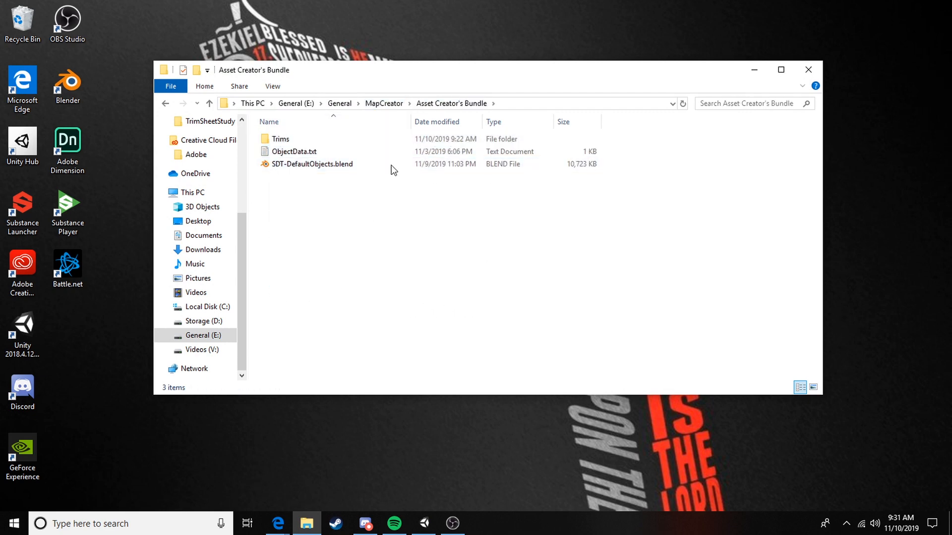
pyautogui.click(388, 104)
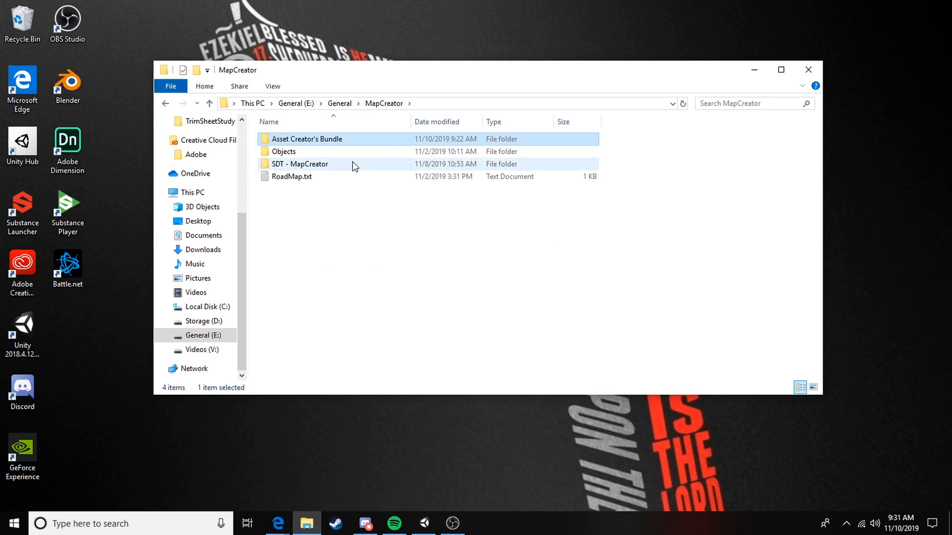
# Switch to Unity to look over the BuilderExample scene and return to the MapCreator folder in File Explorer.
pyautogui.click(432, 521)
pyautogui.scroll(-5, 523, 279)
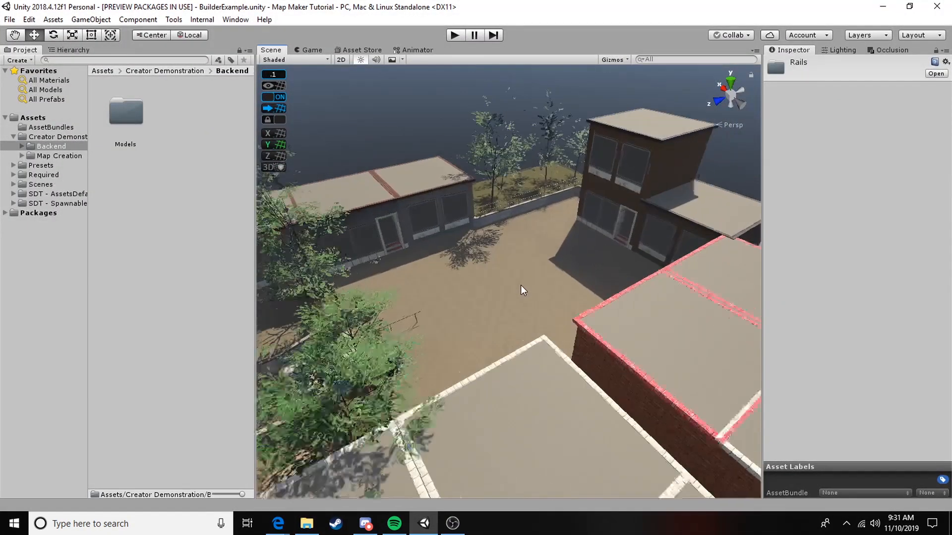
pyautogui.scroll(5, 521, 285)
pyautogui.hotkey('alt', 'Tab')
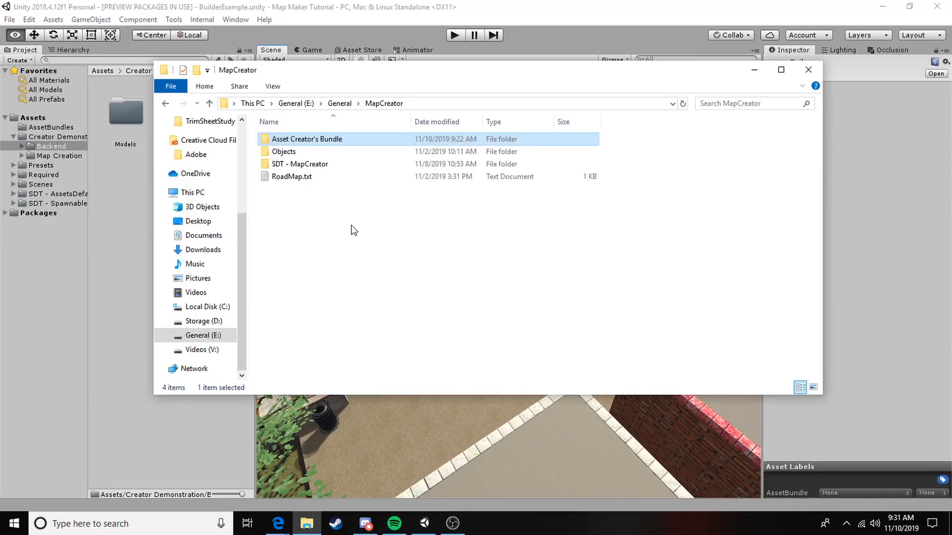
# Open ObjectData.txt from the Asset Creator's Bundle folder in Notepad and move its window clear for reading.
pyautogui.doubleClick(303, 139)
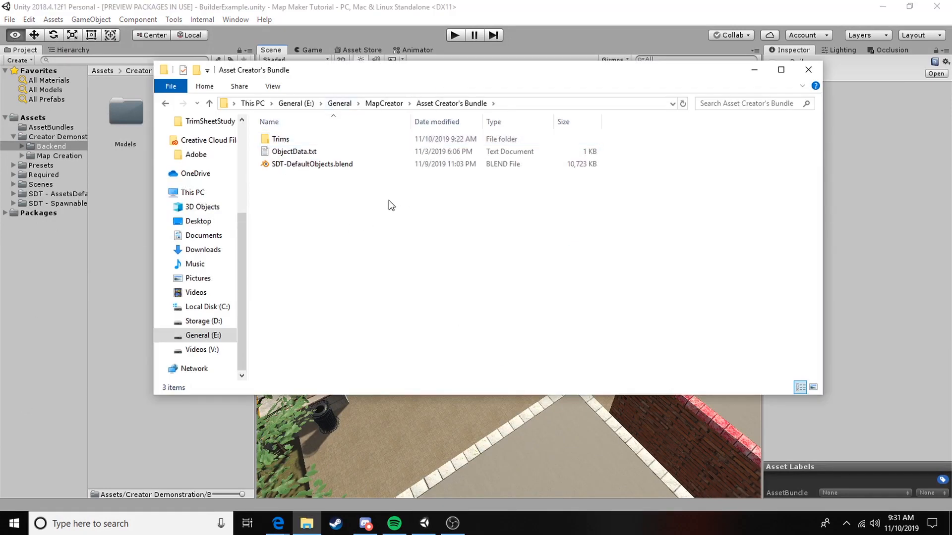
pyautogui.moveTo(316, 252); pyautogui.dragTo(349, 115)
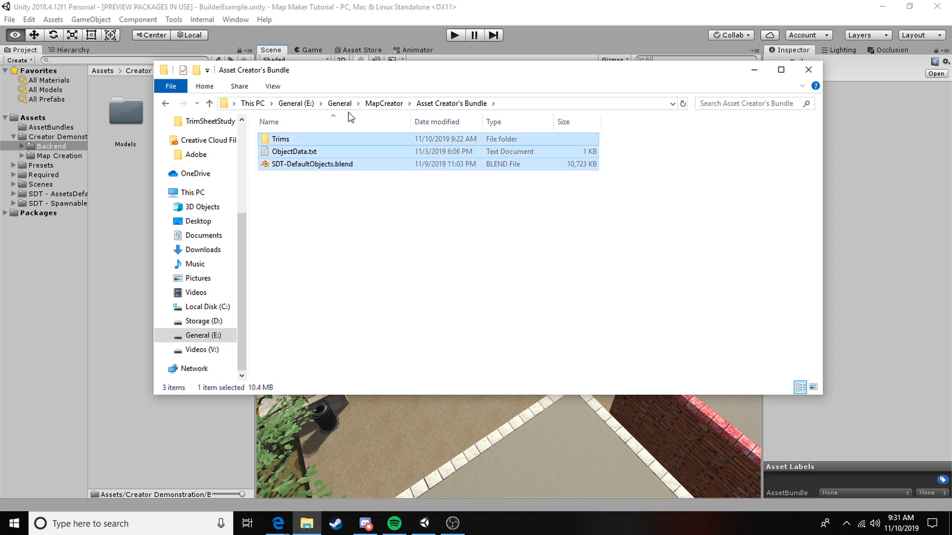
pyautogui.click(362, 187)
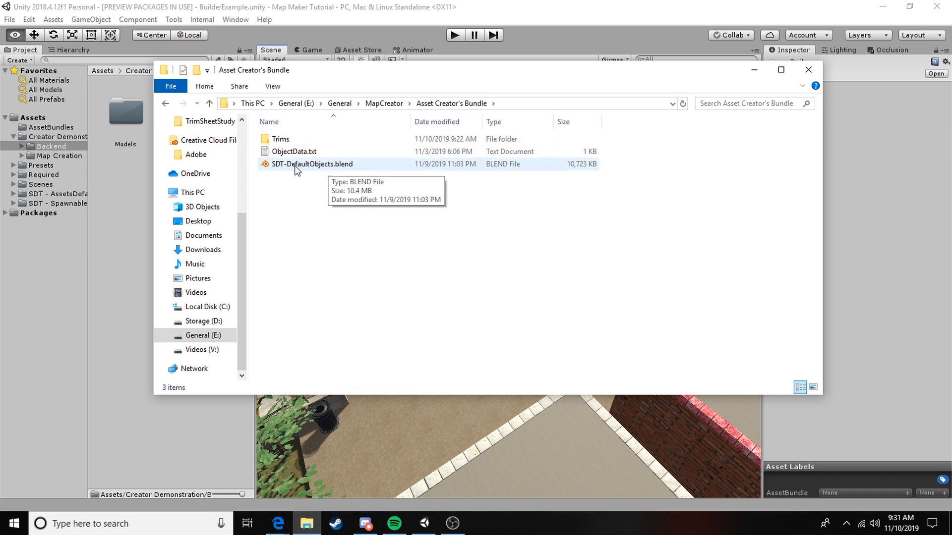
pyautogui.click(329, 151)
pyautogui.doubleClick(330, 151)
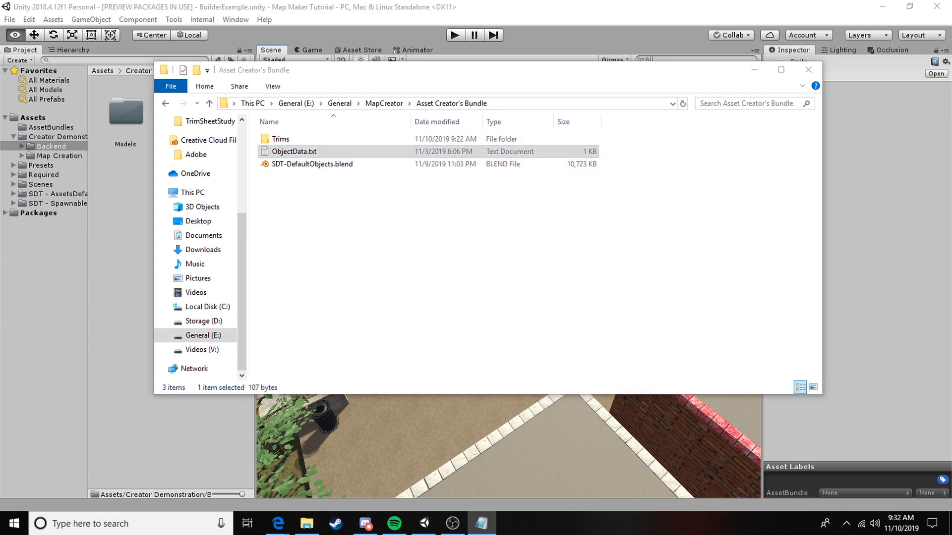
pyautogui.moveTo(369, 45); pyautogui.dragTo(234, 28)
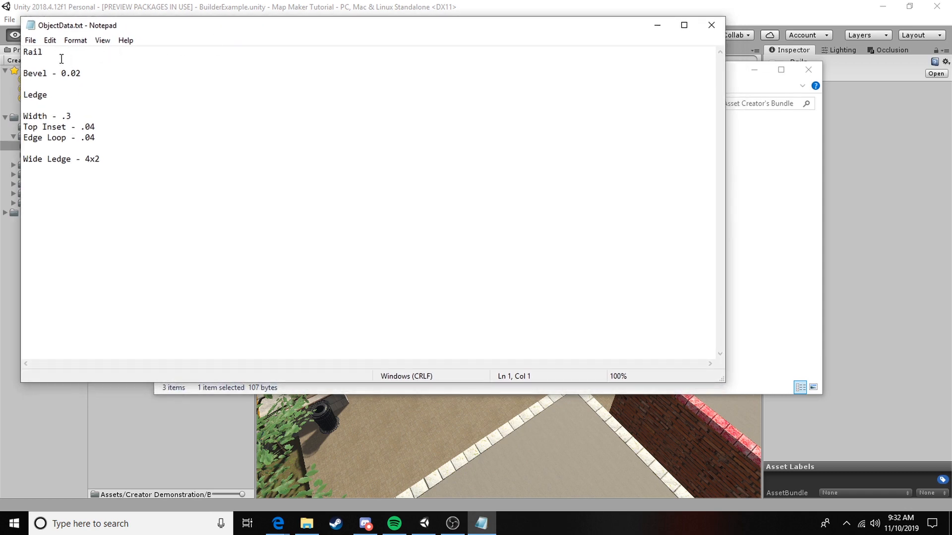
# Examine the Rail section and its bevel entry in ObjectData.txt.
pyautogui.moveTo(62, 54); pyautogui.dragTo(25, 54)
pyautogui.moveTo(81, 73)
pyautogui.mouseDown()
pyautogui.moveTo(18, 76)
pyautogui.moveTo(100, 72)
pyautogui.mouseUp()
pyautogui.click(91, 70)
pyautogui.click(99, 73)
pyautogui.press('Left')
pyautogui.press('Left')
pyautogui.moveTo(91, 74); pyautogui.dragTo(30, 78)
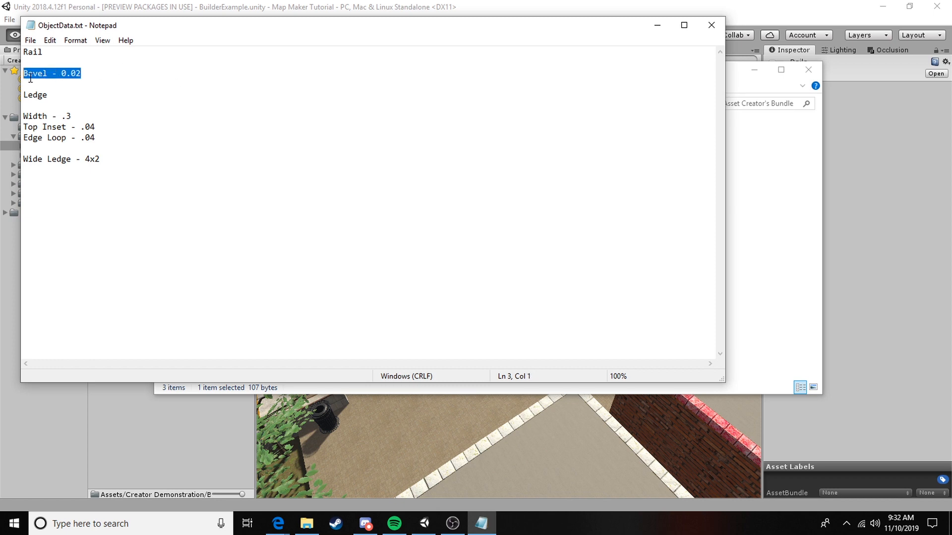
pyautogui.click(87, 75)
# Examine the Ledge section's width, top inset, edge loop and wide ledge entries in ObjectData.txt.
pyautogui.moveTo(55, 97); pyautogui.dragTo(4, 96)
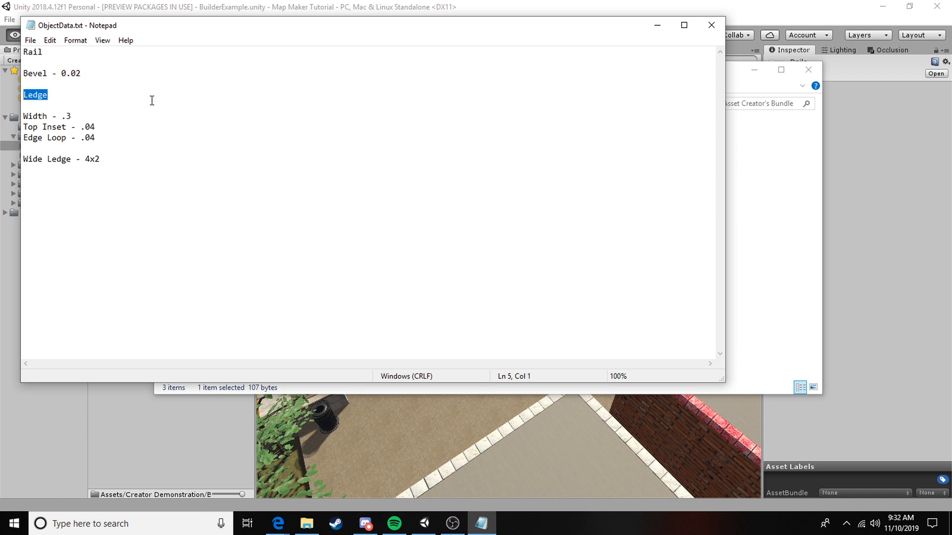
pyautogui.moveTo(135, 114); pyautogui.dragTo(81, 128)
pyautogui.click(105, 129)
pyautogui.moveTo(131, 158); pyautogui.dragTo(20, 154)
pyautogui.press('Down')
pyautogui.moveTo(179, 158); pyautogui.dragTo(2, 158)
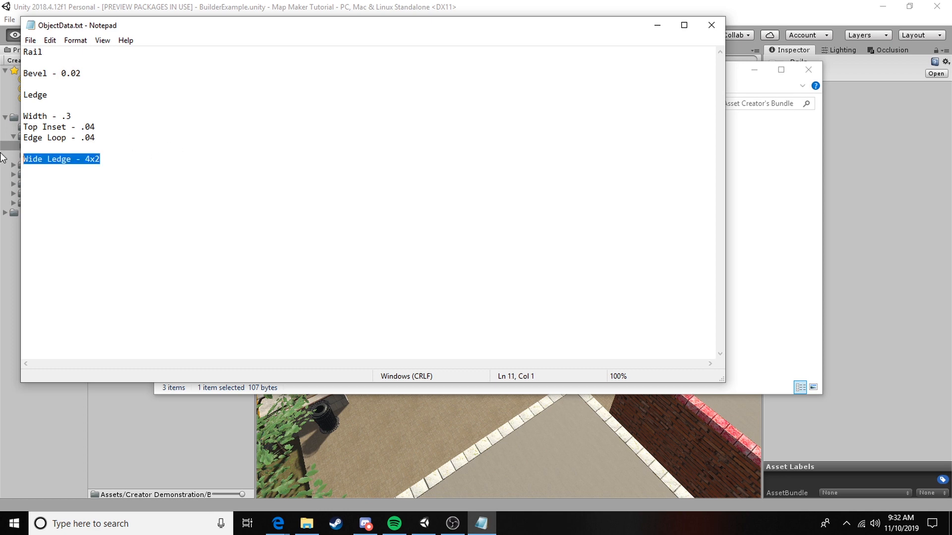
pyautogui.click(345, 163)
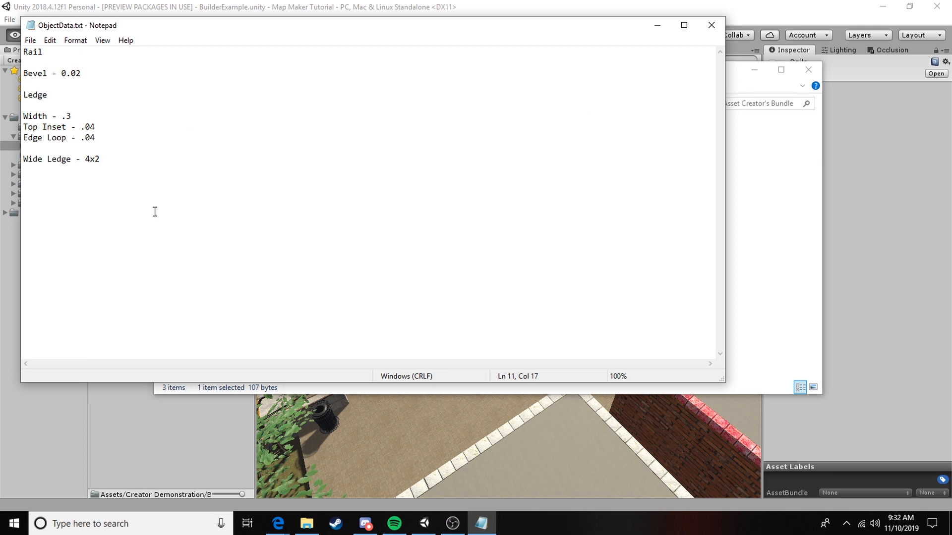
pyautogui.click(129, 142)
pyautogui.moveTo(93, 160); pyautogui.dragTo(4, 142)
pyautogui.click(277, 186)
# Add the line "Height - .5" below the Rail section's bevel entry, and save and close ObjectData.txt.
pyautogui.click(84, 74)
pyautogui.press('Return')
pyautogui.write('h')
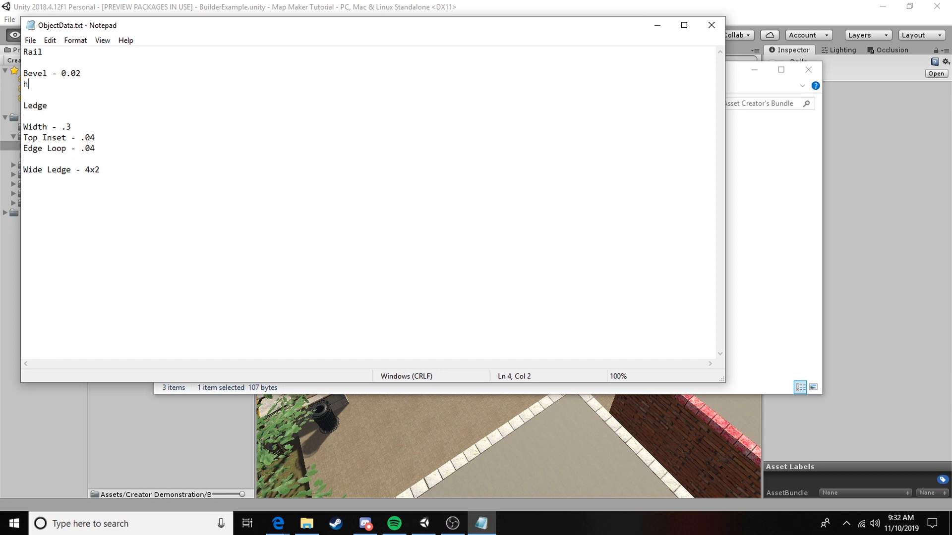
pyautogui.write('eigh')
pyautogui.press('BackSpace')
pyautogui.press('BackSpace')
pyautogui.write('Height - .5')
pyautogui.press('Return')
pyautogui.press('BackSpace')
pyautogui.click(710, 25)
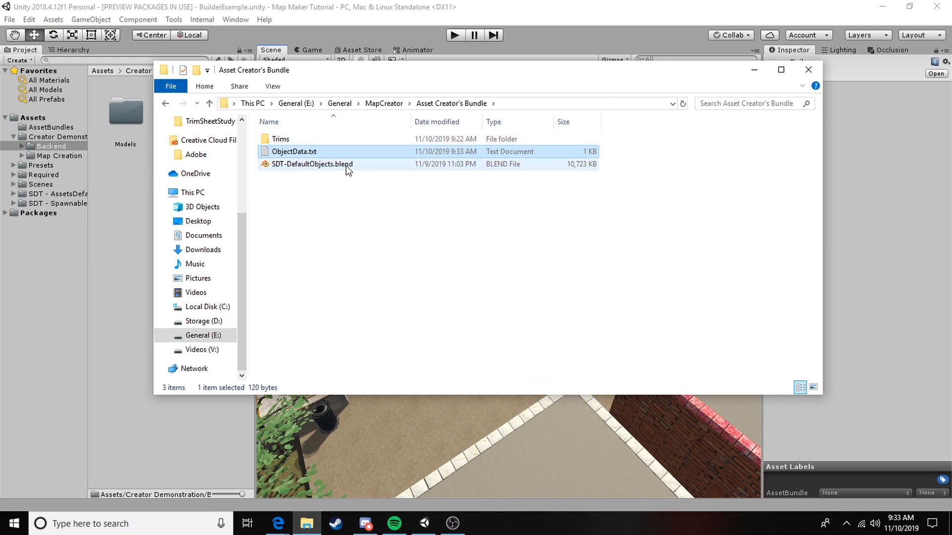
# Open the Trims folder and look over its material subfolders.
pyautogui.doubleClick(317, 140)
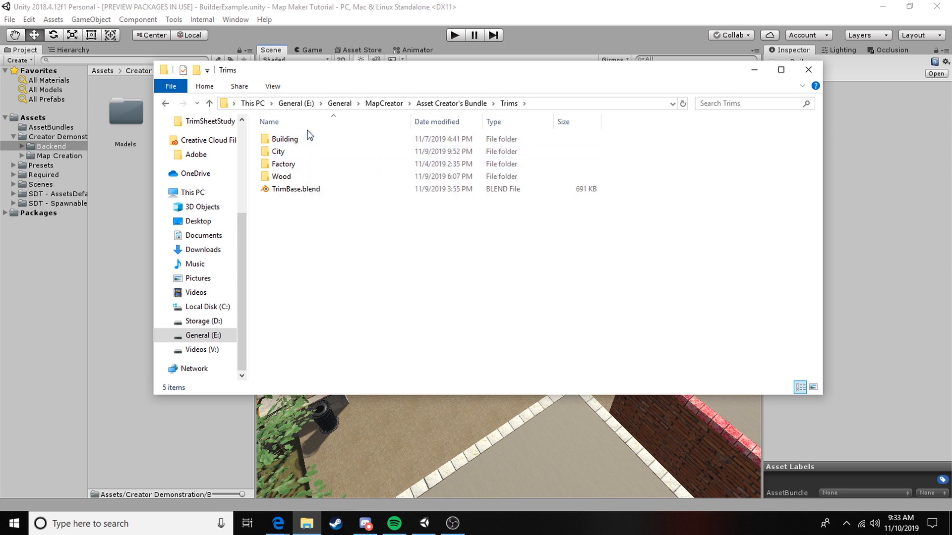
pyautogui.moveTo(689, 169); pyautogui.dragTo(260, 127)
pyautogui.click(623, 310)
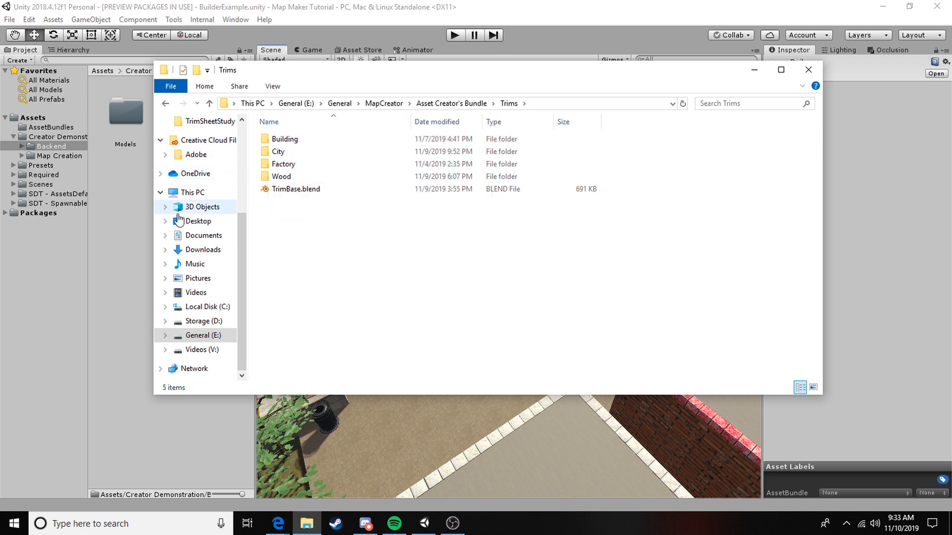
# View the WoodTrim_Color.png texture in the Wood folder, close the image and return to the Trims folder.
pyautogui.doubleClick(279, 178)
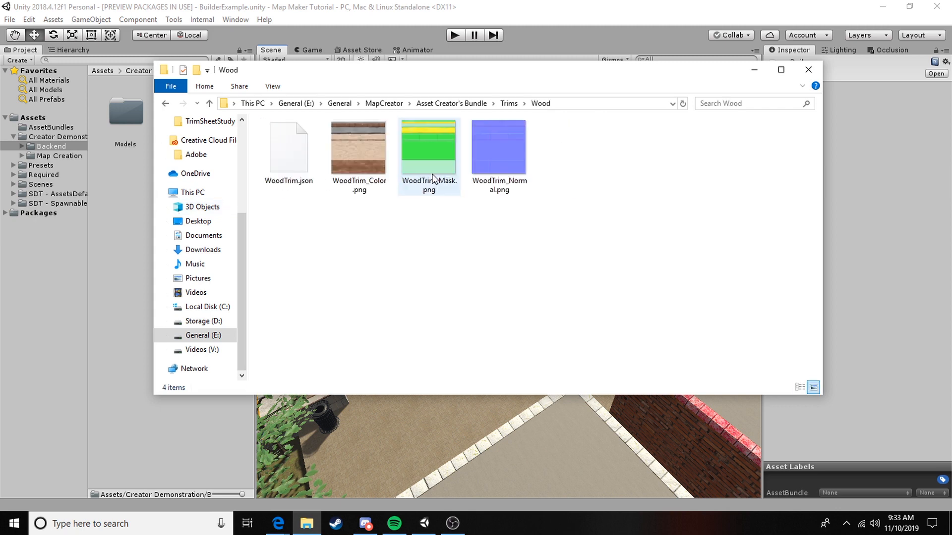
pyautogui.doubleClick(380, 140)
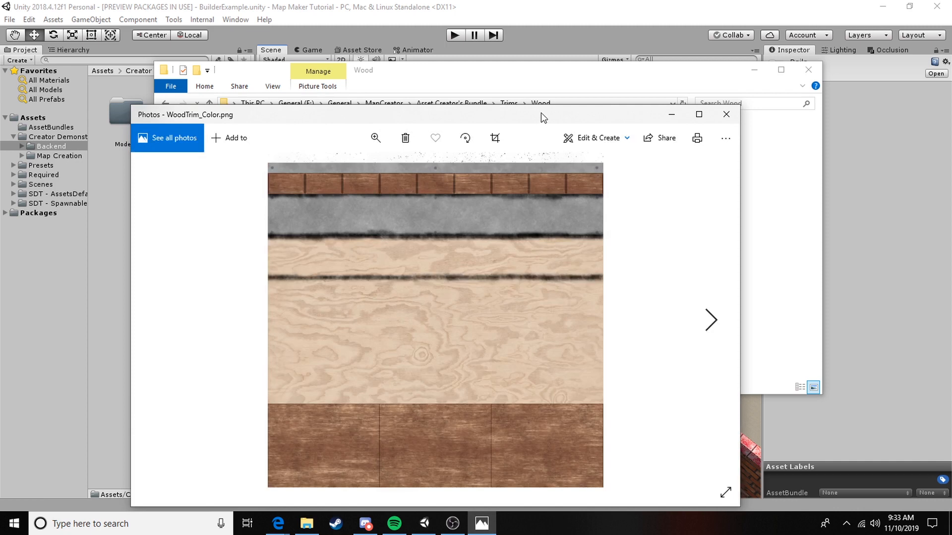
pyautogui.moveTo(540, 113); pyautogui.dragTo(528, 55)
pyautogui.click(715, 56)
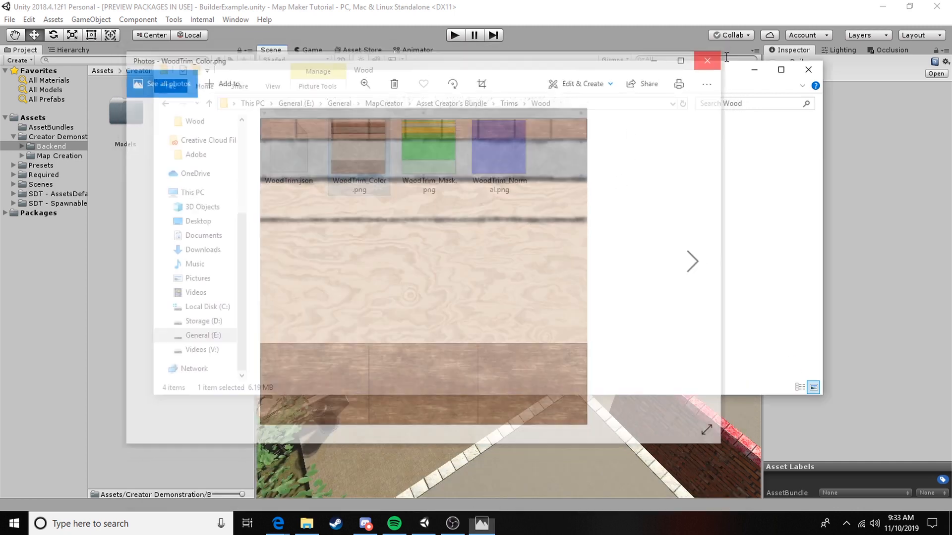
pyautogui.click(166, 104)
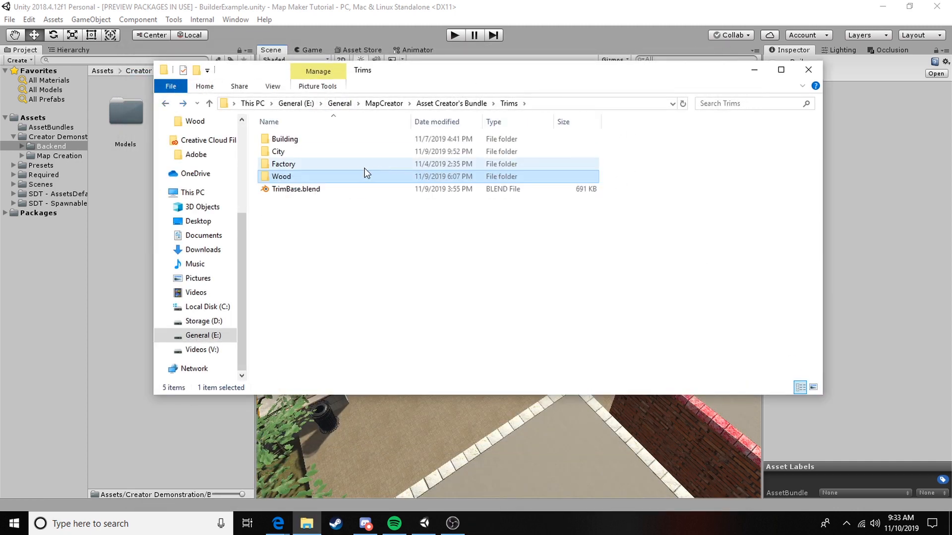
# Check the Factory folder and its Shader subfolder, and return to the Trims folder.
pyautogui.doubleClick(365, 162)
pyautogui.doubleClick(287, 151)
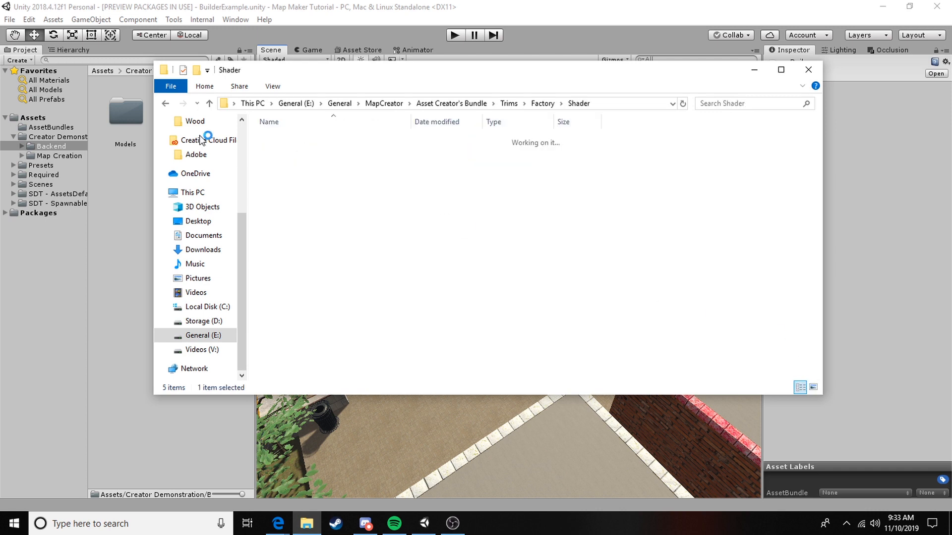
pyautogui.click(166, 104)
pyautogui.click(167, 104)
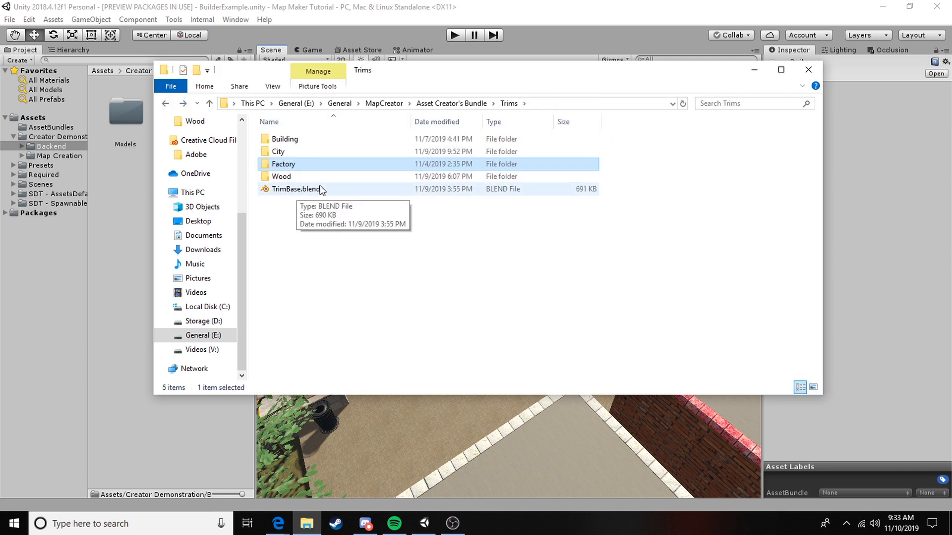
# Open TrimBase.blend from the Trims folder in a maximized Blender window and save the file.
pyautogui.click(338, 189)
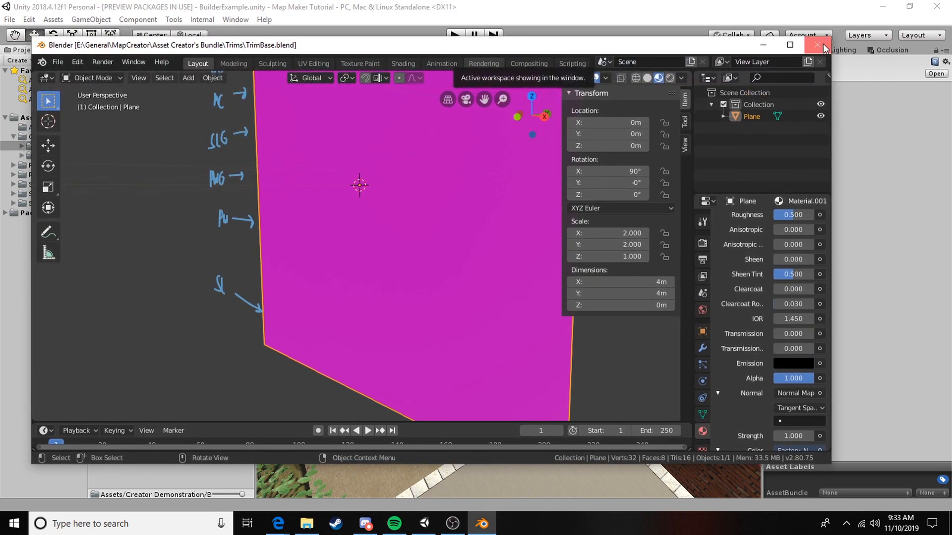
pyautogui.click(791, 45)
pyautogui.scroll(-2, 495, 203)
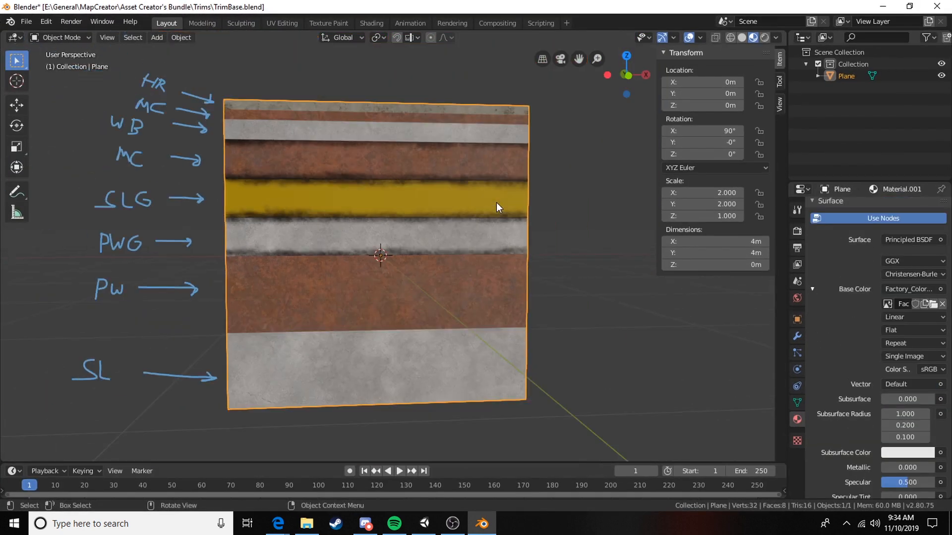
pyautogui.hotkey('ctrl', 's')
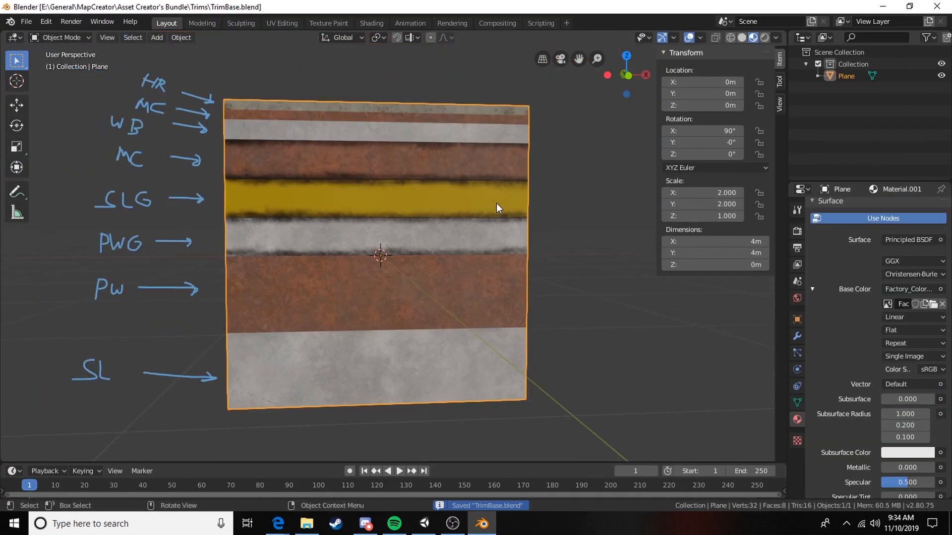
# Examine the labelled trim strips on the plane, selecting the PW and PWG faces in Edit Mode before returning to Object Mode.
pyautogui.moveTo(524, 216); pyautogui.dragTo(513, 237, button='middle')
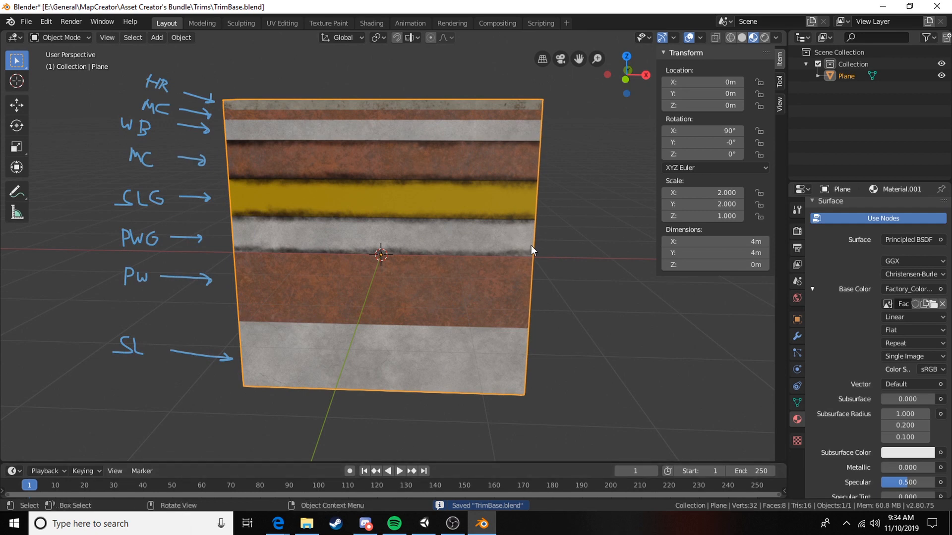
pyautogui.press('Tab')
pyautogui.moveTo(570, 292); pyautogui.dragTo(456, 294, button='middle')
pyautogui.moveTo(466, 377); pyautogui.dragTo(376, 338, button='middle')
pyautogui.click(407, 278)
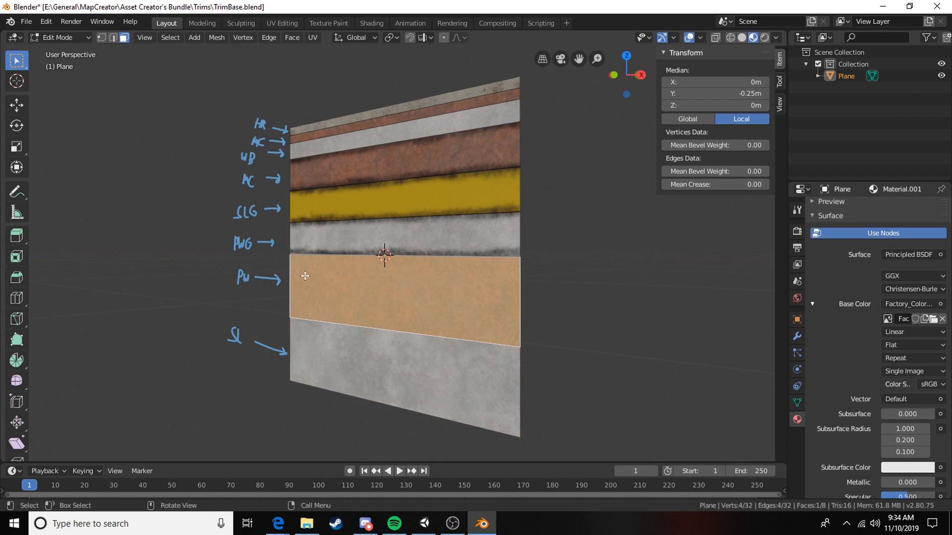
pyautogui.click(417, 241)
pyautogui.moveTo(396, 117)
pyautogui.mouseDown(button='middle')
pyautogui.moveTo(392, 233)
pyautogui.moveTo(297, 159)
pyautogui.moveTo(263, 89)
pyautogui.mouseUp(button='middle')
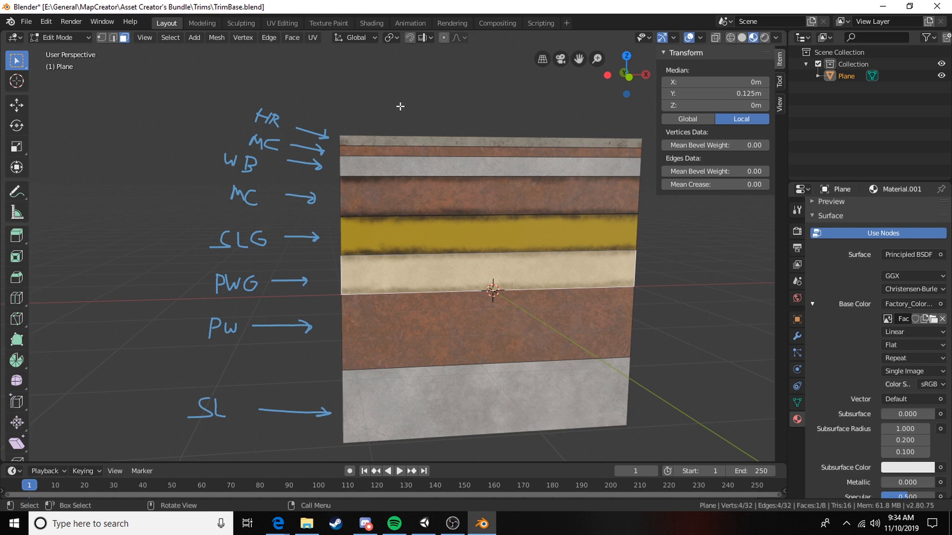
pyautogui.moveTo(532, 402); pyautogui.dragTo(407, 258, button='middle')
pyautogui.press('Tab')
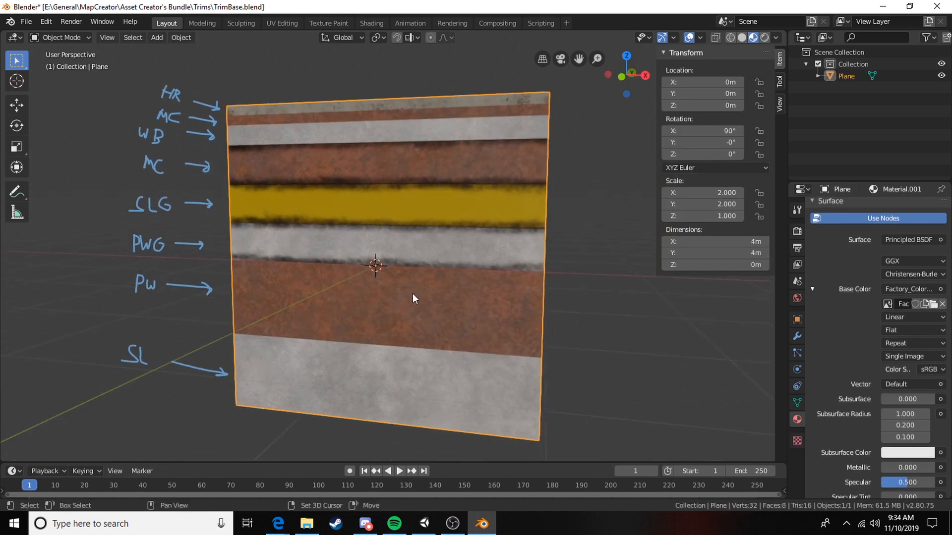
# Examine the labelled trim strips on the plane in Edit Mode and Object Mode, including its view and transform settings.
pyautogui.press('Tab')
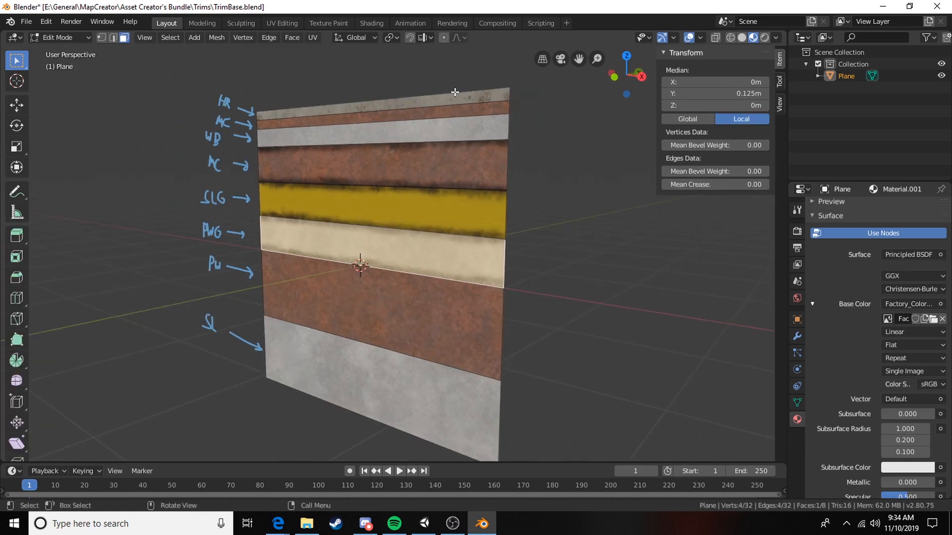
pyautogui.moveTo(386, 262); pyautogui.dragTo(408, 263, button='middle')
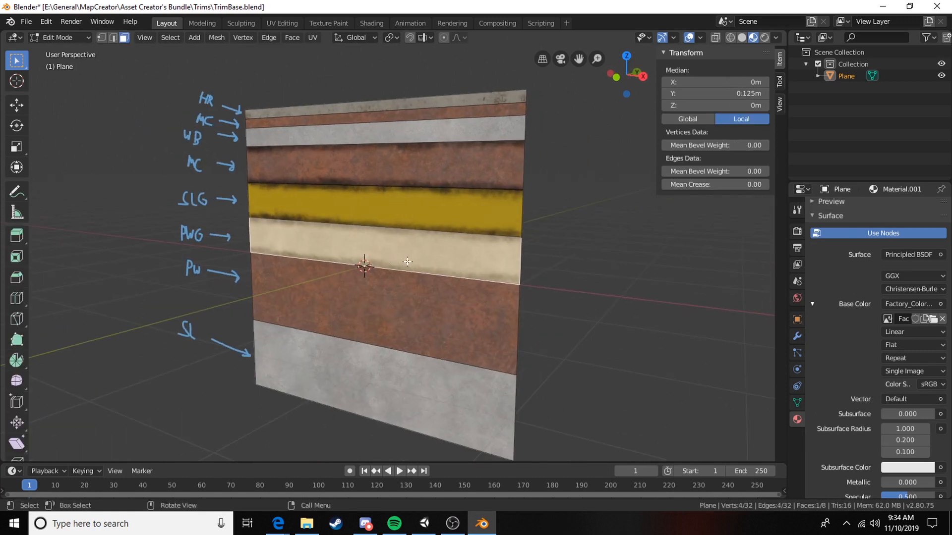
pyautogui.click(780, 108)
pyautogui.press('Tab')
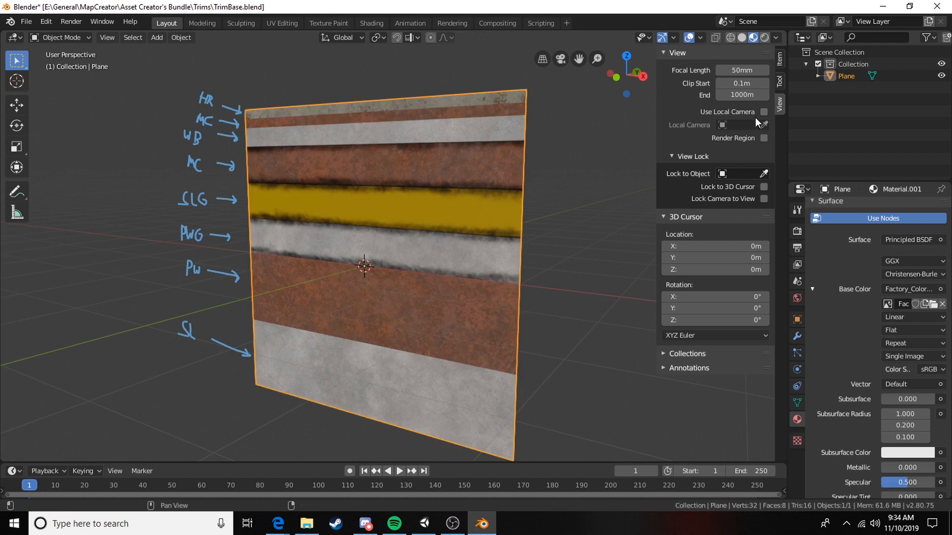
pyautogui.click(780, 60)
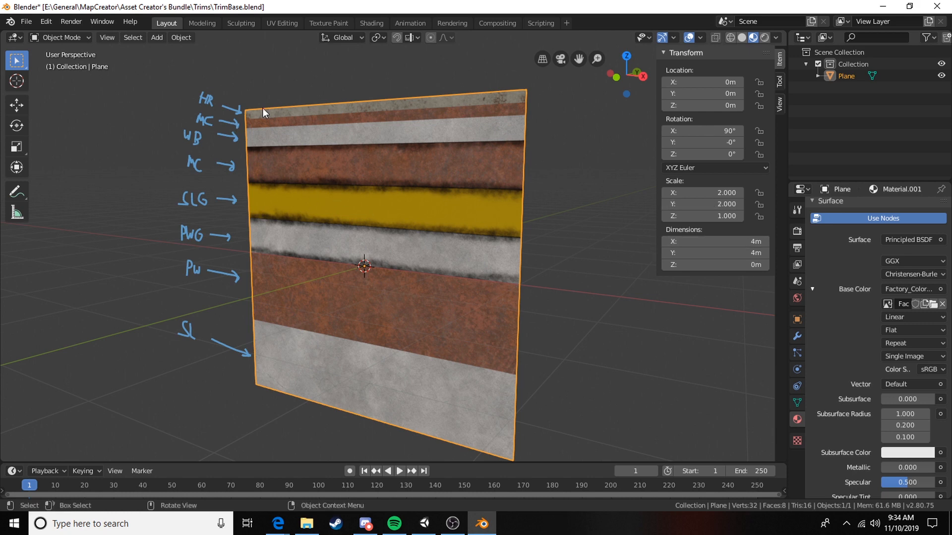
pyautogui.press('Tab')
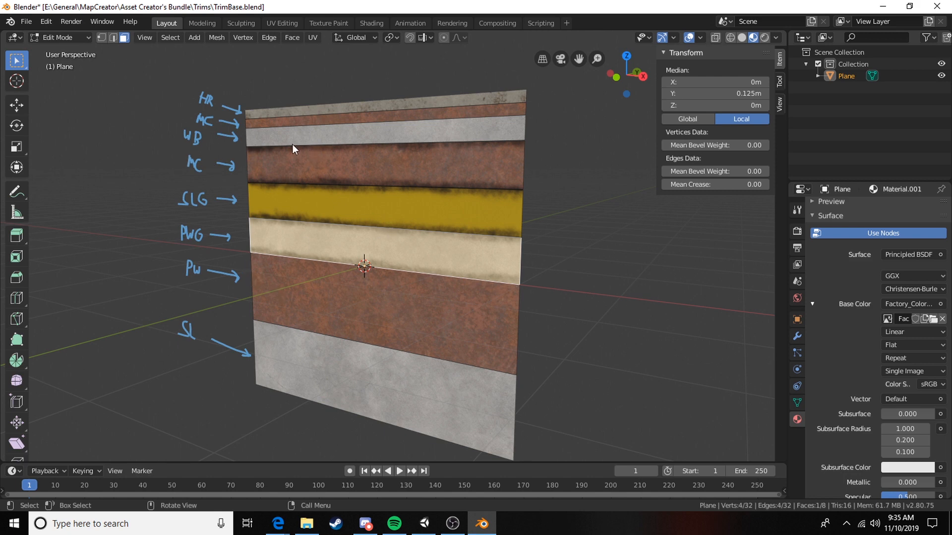
pyautogui.moveTo(296, 211); pyautogui.dragTo(415, 225, button='middle')
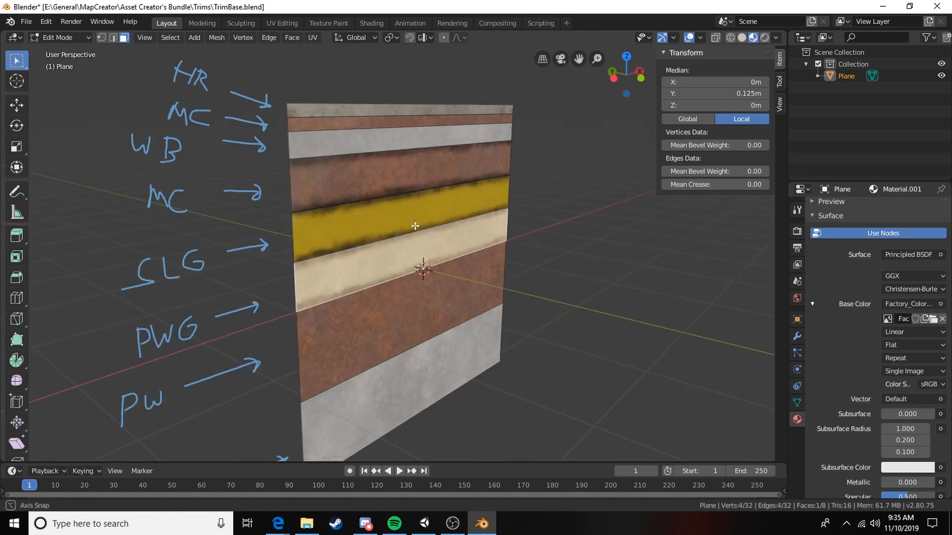
pyautogui.moveTo(296, 222); pyautogui.dragTo(303, 221, button='middle')
pyautogui.press('Tab')
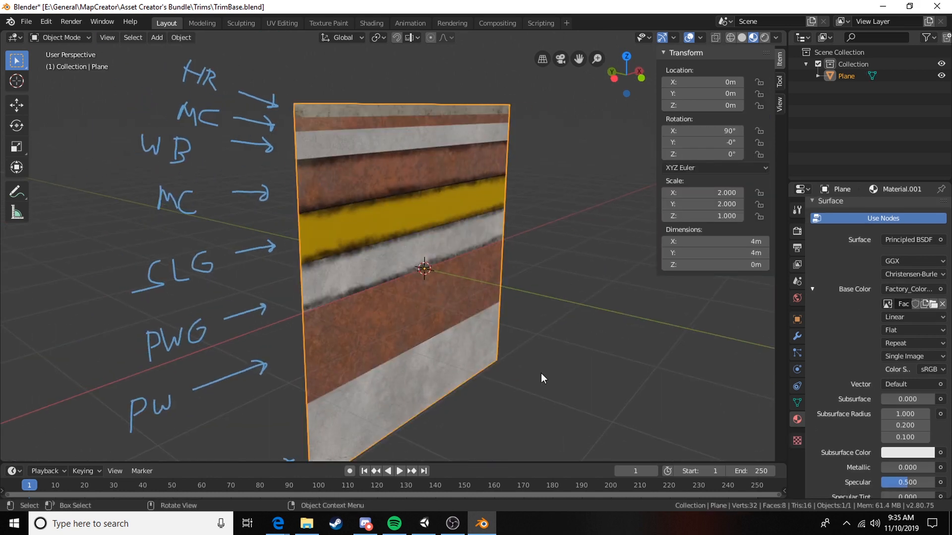
# Close TrimBase.blend and return to the Trims folder.
pyautogui.click(26, 22)
pyautogui.click(26, 22)
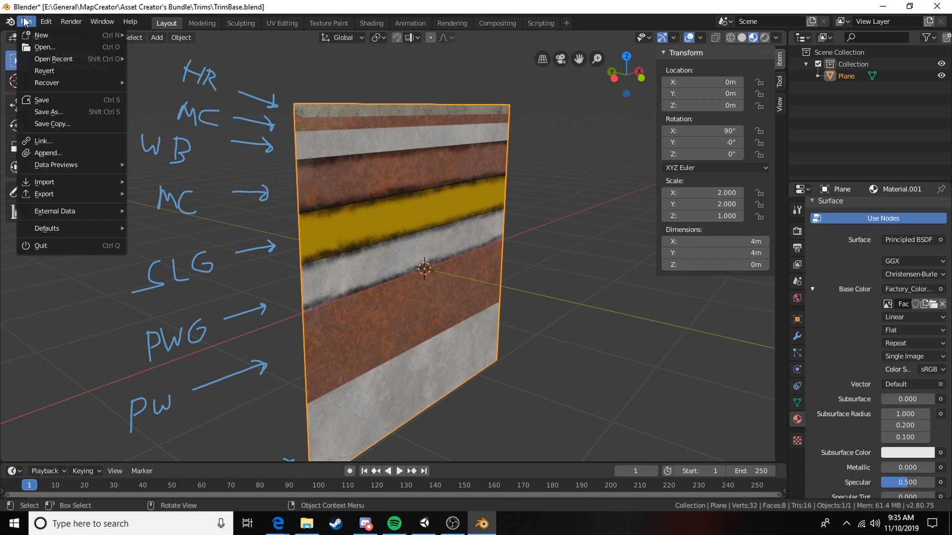
pyautogui.moveTo(41, 59)
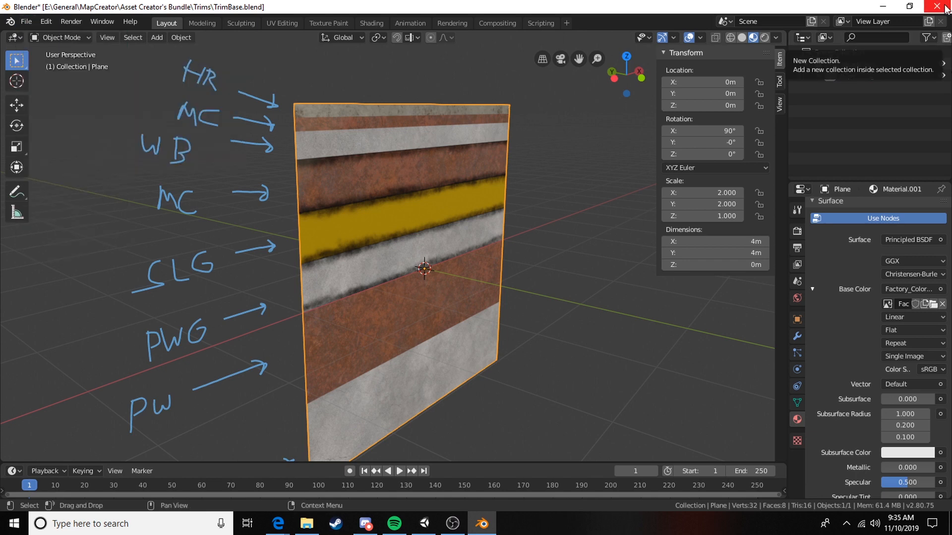
pyautogui.click(936, 7)
pyautogui.click(517, 277)
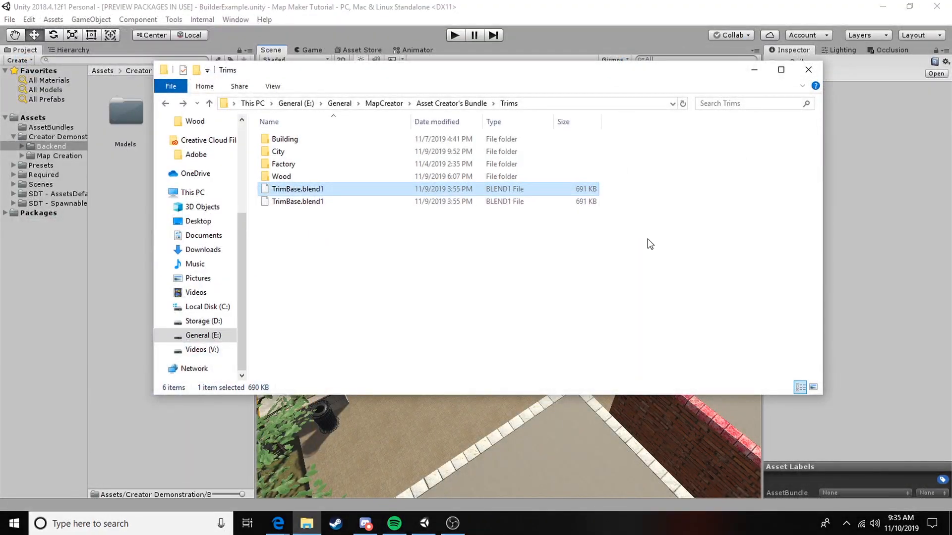
# Open SDT-DefaultObjects.blend from the Asset Creator's Bundle folder in a maximized Blender window.
pyautogui.click(451, 105)
pyautogui.doubleClick(449, 164)
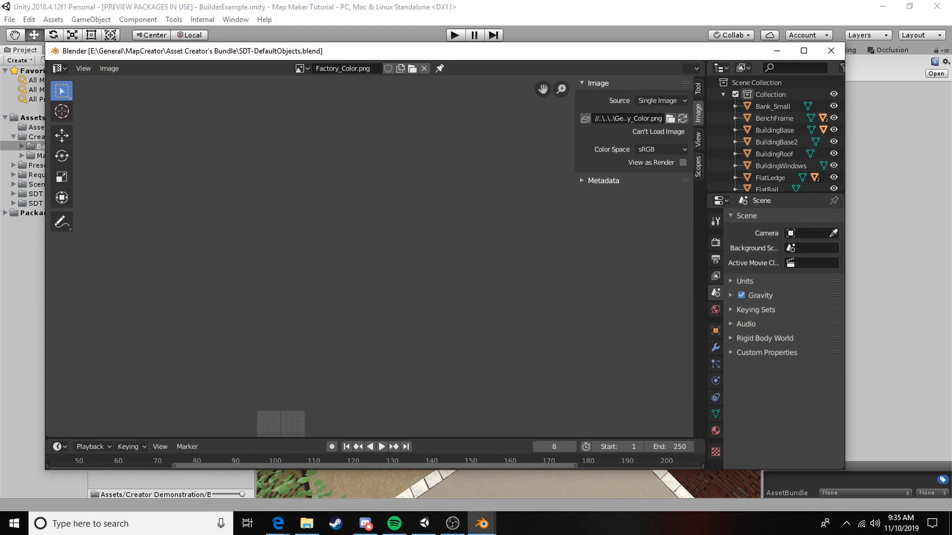
pyautogui.moveTo(464, 0); pyautogui.dragTo(463, 0)
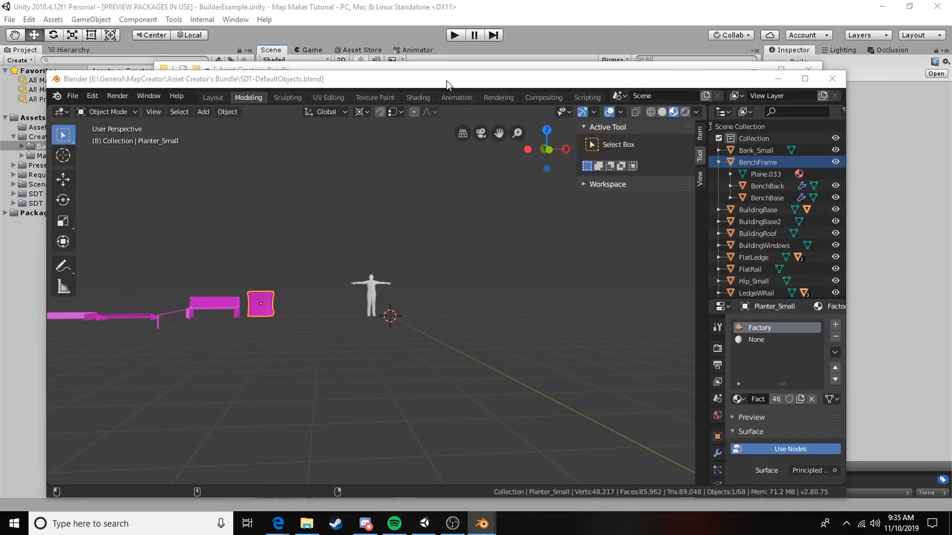
pyautogui.moveTo(447, 81); pyautogui.dragTo(439, 46)
pyautogui.click(798, 43)
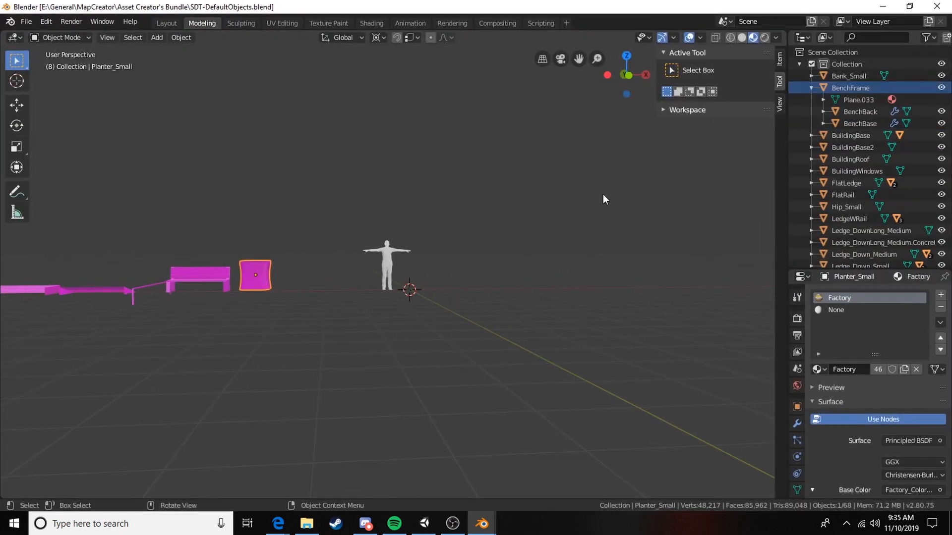
# Browse the MapCreator folder for the image file to load as the Factory material's Base Color.
pyautogui.keyDown('shift'); pyautogui.moveTo(371, 231); pyautogui.dragTo(604, 270, button='middle'); pyautogui.keyUp('shift')
pyautogui.scroll(-5, 888, 380)
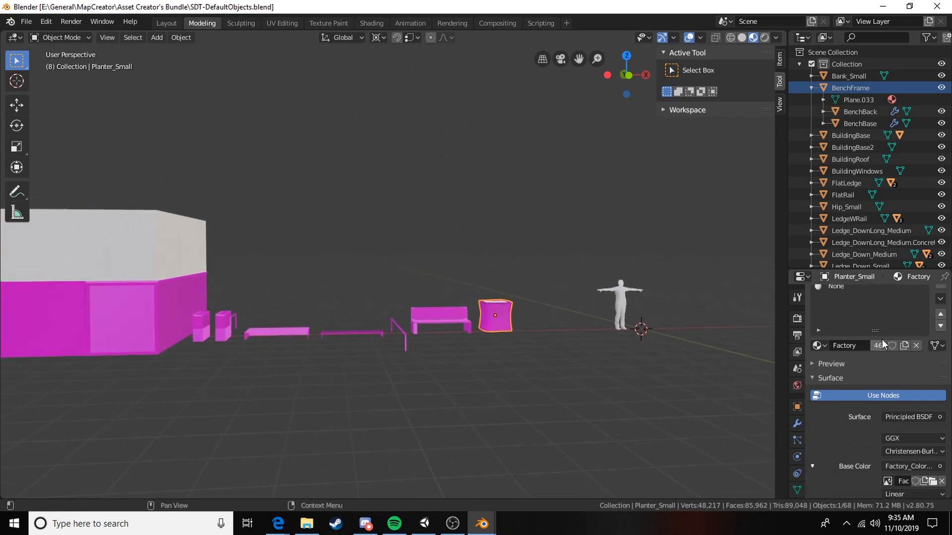
pyautogui.click(934, 410)
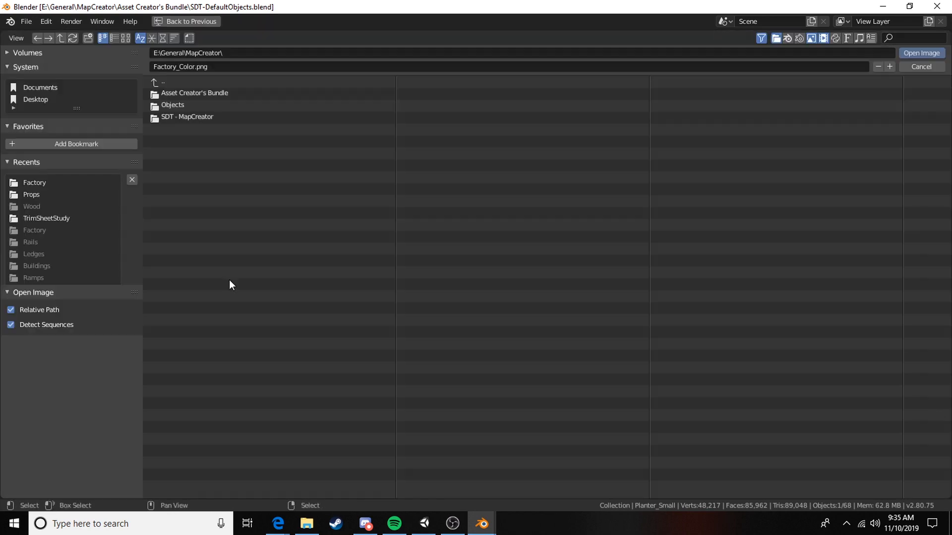
pyautogui.doubleClick(201, 110)
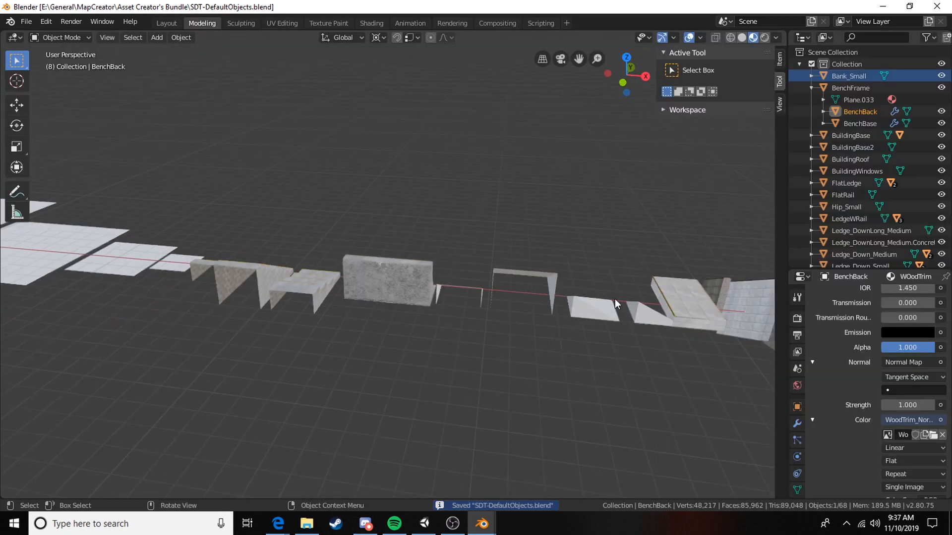
# Look over the row of textured default objects, box-selecting the separate building with its neighbouring bench, planter and ledges.
pyautogui.moveTo(615, 299); pyautogui.dragTo(776, 208, button='middle')
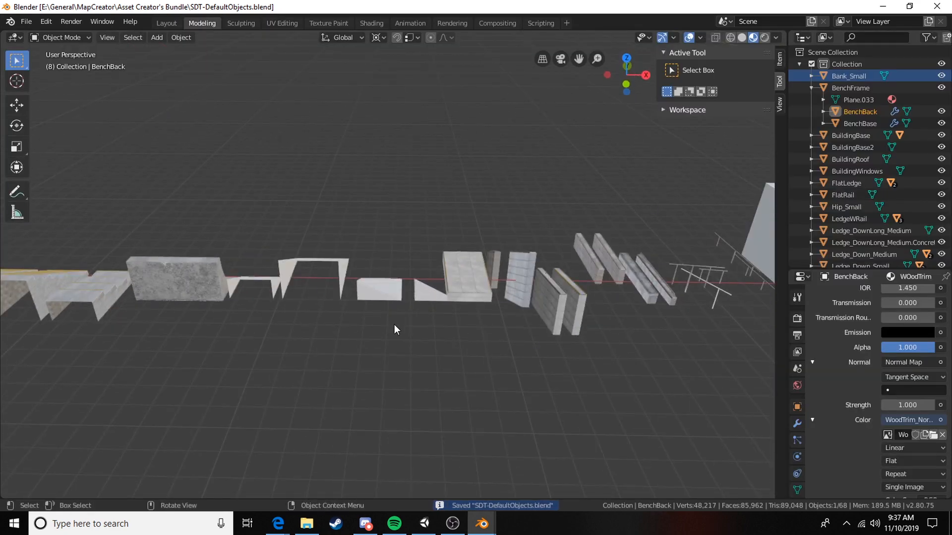
pyautogui.moveTo(394, 324); pyautogui.dragTo(418, 274, button='middle')
pyautogui.moveTo(596, 292); pyautogui.dragTo(353, 246, button='middle')
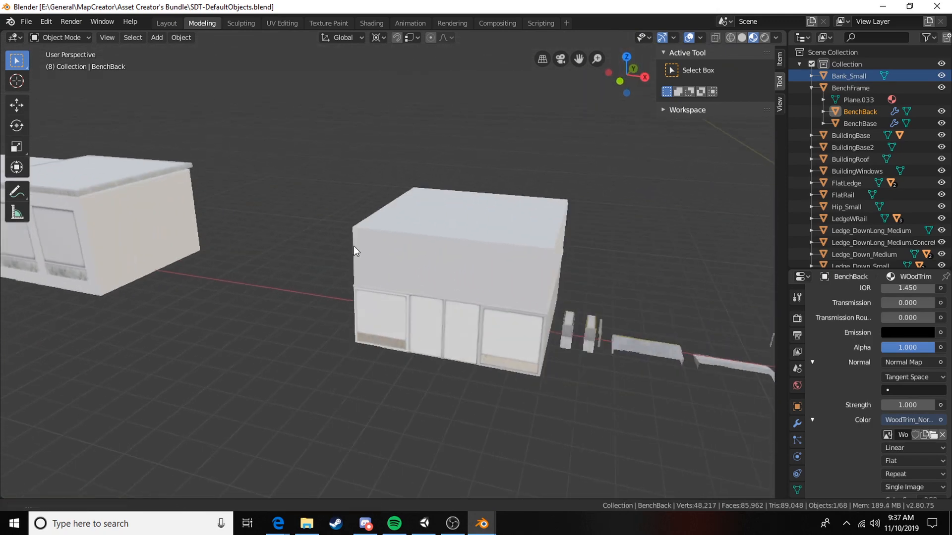
pyautogui.scroll(-3, 448, 266)
pyautogui.moveTo(290, 189); pyautogui.dragTo(631, 395)
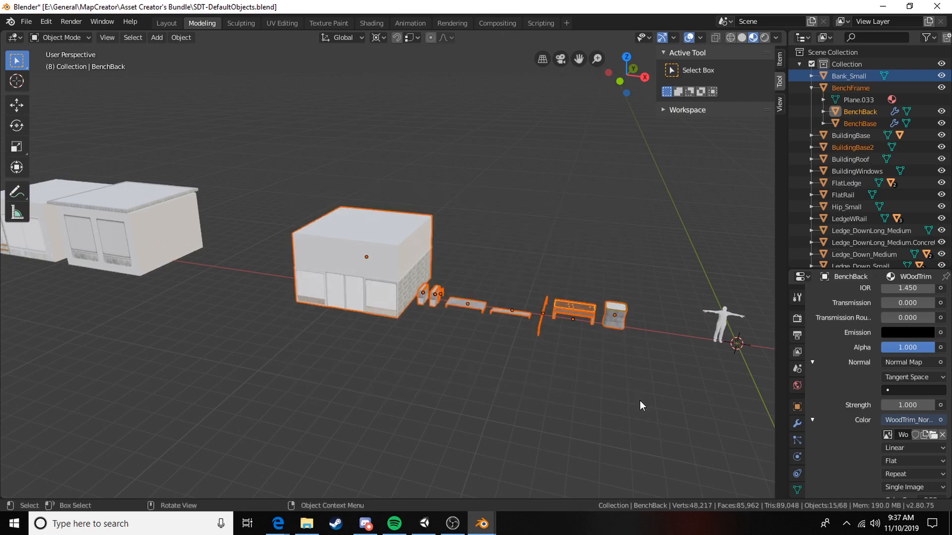
pyautogui.moveTo(639, 401); pyautogui.dragTo(508, 382, button='middle')
pyautogui.scroll(3, 496, 333)
pyautogui.moveTo(452, 339); pyautogui.dragTo(513, 344, button='middle')
pyautogui.scroll(-8, 388, 323)
# Examine the textures on the tall ledges with yellow and rusty edge trims up close.
pyautogui.keyDown('shift'); pyautogui.moveTo(282, 268); pyautogui.dragTo(416, 214, button='middle'); pyautogui.keyUp('shift')
pyautogui.keyDown('shift'); pyautogui.moveTo(213, 278); pyautogui.dragTo(423, 219, button='middle'); pyautogui.keyUp('shift')
pyautogui.keyDown('shift'); pyautogui.moveTo(243, 343); pyautogui.dragTo(323, 258, button='middle'); pyautogui.keyUp('shift')
pyautogui.scroll(-6, 339, 304)
pyautogui.scroll(14, 383, 264)
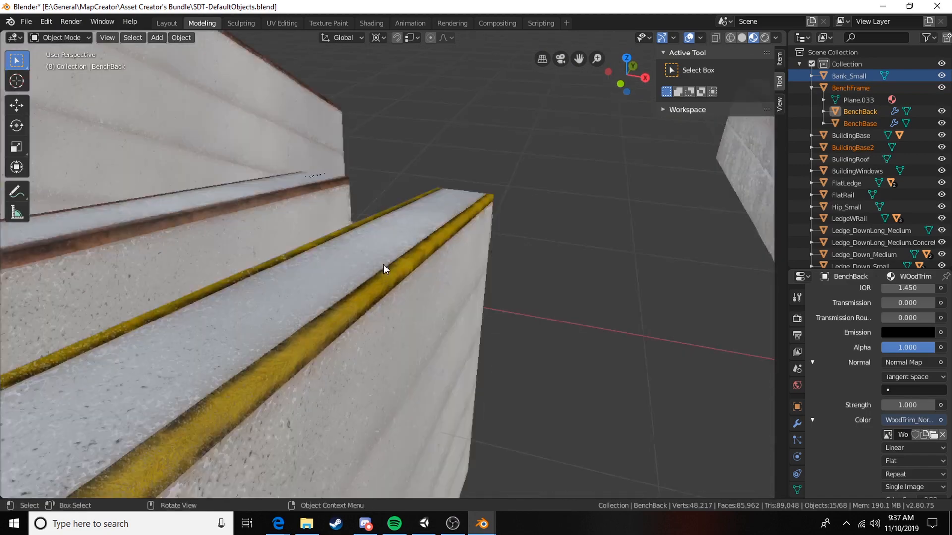
pyautogui.scroll(-8, 385, 267)
pyautogui.scroll(5, 476, 266)
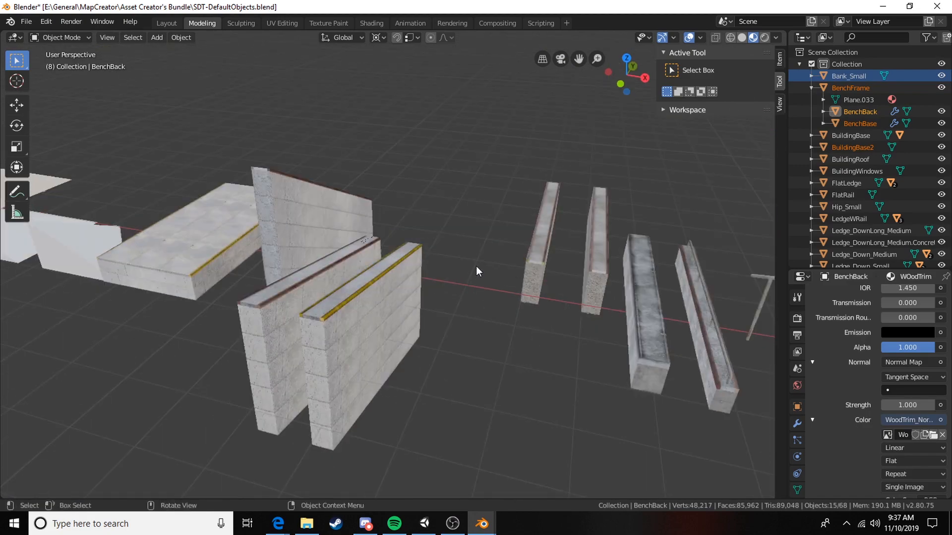
# Inspect the LedgeWRail and FlatLedge objects up close, selecting each one.
pyautogui.click(699, 300)
pyautogui.scroll(-3, 679, 300)
pyautogui.moveTo(659, 302); pyautogui.dragTo(556, 304, button='middle')
pyautogui.scroll(-4, 352, 302)
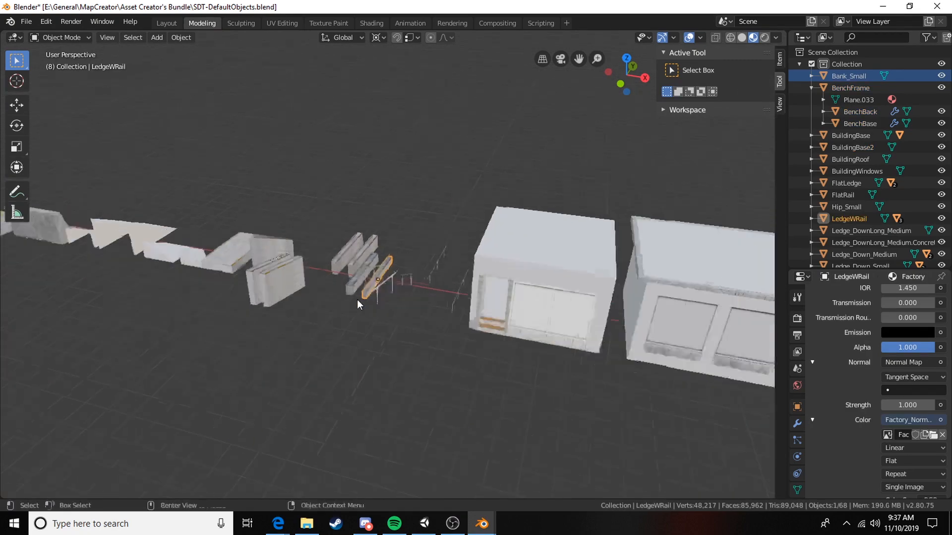
pyautogui.scroll(6, 357, 299)
pyautogui.moveTo(360, 313); pyautogui.dragTo(443, 382, button='middle')
pyautogui.click(329, 273)
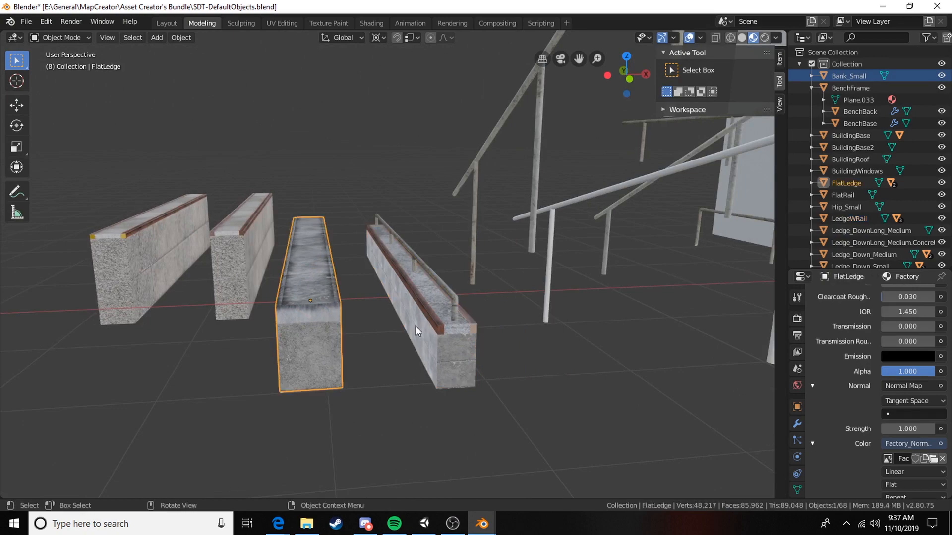
pyautogui.scroll(-5, 401, 343)
pyautogui.moveTo(400, 343); pyautogui.dragTo(447, 298, button='middle')
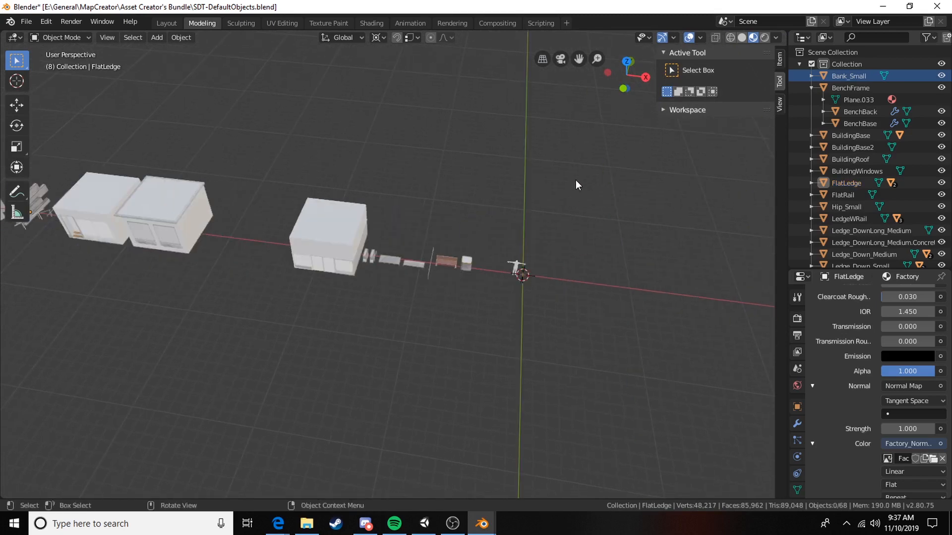
# Move the separate building, its neighbouring props and the human figure -9.8 m along the global X axis, and deselect them.
pyautogui.moveTo(577, 167); pyautogui.dragTo(281, 335)
pyautogui.press('g')
pyautogui.press('x')
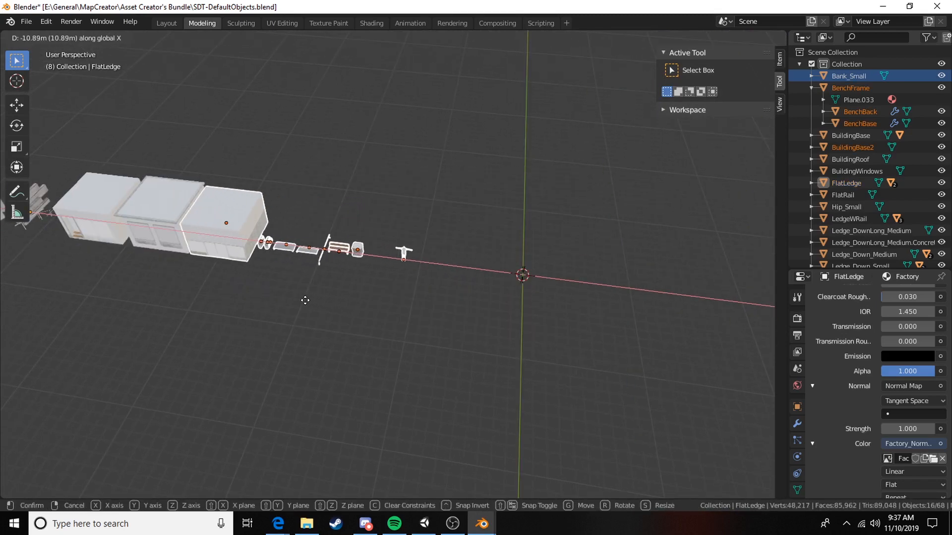
pyautogui.click(317, 298)
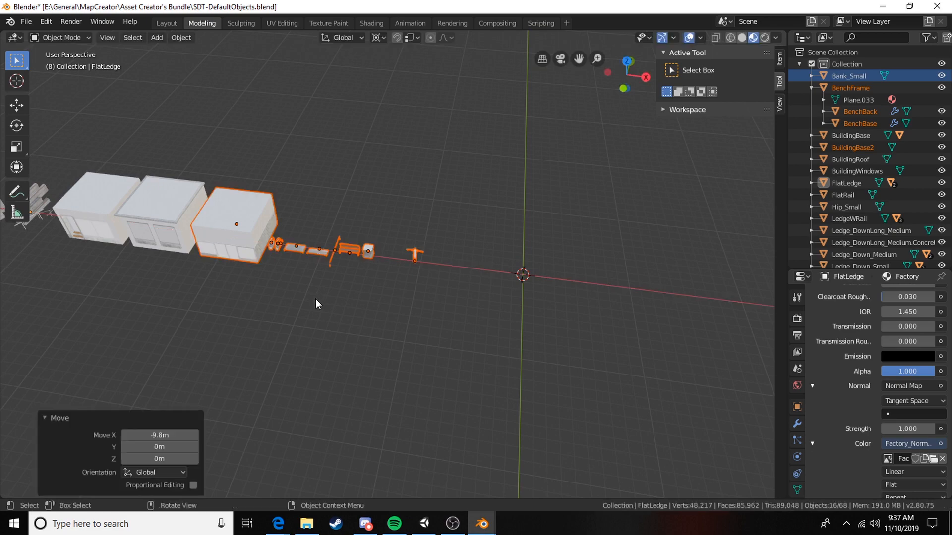
pyautogui.moveTo(315, 298); pyautogui.dragTo(257, 340, button='middle')
pyautogui.click(258, 340)
# Check the rearranged row of buildings and props, and save the file.
pyautogui.moveTo(174, 319); pyautogui.dragTo(489, 243, button='middle')
pyautogui.scroll(5, 390, 287)
pyautogui.scroll(-3, 488, 242)
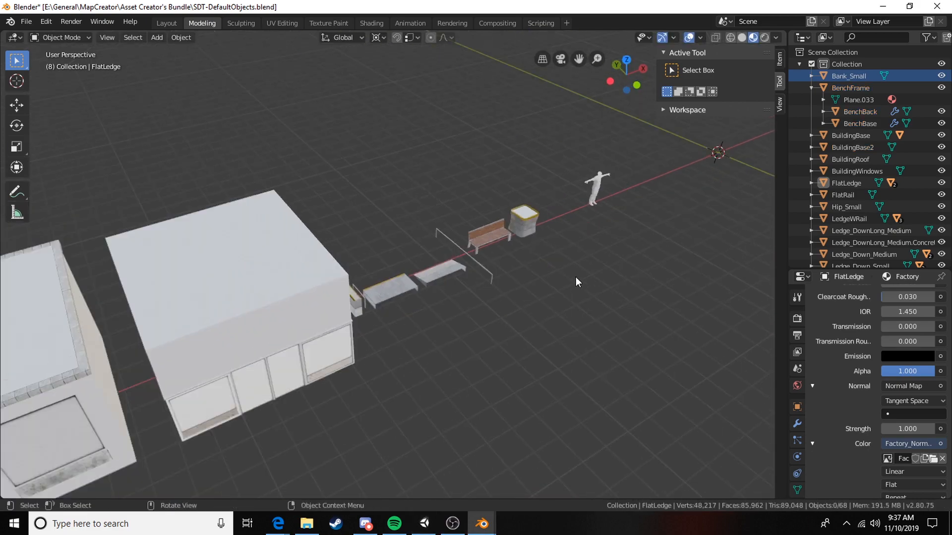
pyautogui.moveTo(575, 277); pyautogui.dragTo(490, 281, button='middle')
pyautogui.keyDown('shift'); pyautogui.moveTo(418, 296); pyautogui.dragTo(793, 322, button='middle'); pyautogui.keyUp('shift')
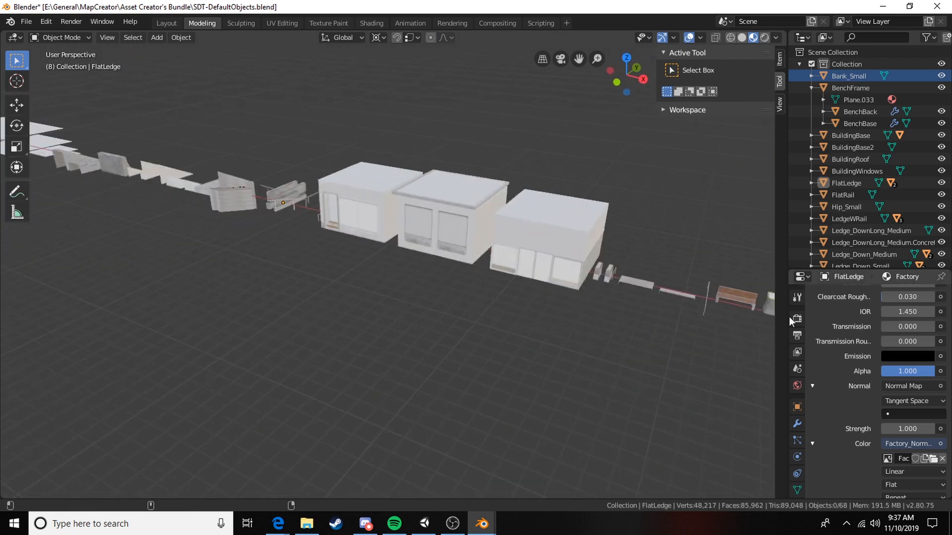
pyautogui.moveTo(425, 261)
pyautogui.keyDown('shift'); pyautogui.mouseDown(button='middle')
pyautogui.moveTo(665, 278)
pyautogui.moveTo(514, 266)
pyautogui.mouseUp(button='middle'); pyautogui.keyUp('shift')
pyautogui.scroll(-6, 386, 244)
pyautogui.hotkey('ctrl', 's')
# Add a 2 m plane mesh at the world origin.
pyautogui.hotkey('shift', 'a')
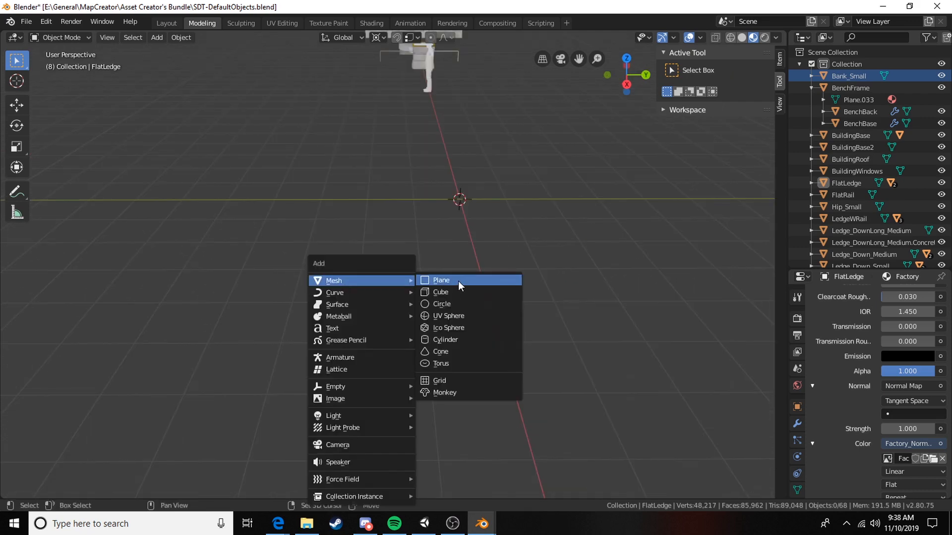
pyautogui.click(459, 281)
pyautogui.moveTo(458, 282); pyautogui.dragTo(428, 235, button='middle')
pyautogui.keyDown('shift'); pyautogui.moveTo(651, 269); pyautogui.dragTo(499, 295, button='middle'); pyautogui.keyUp('shift')
pyautogui.scroll(3, 457, 289)
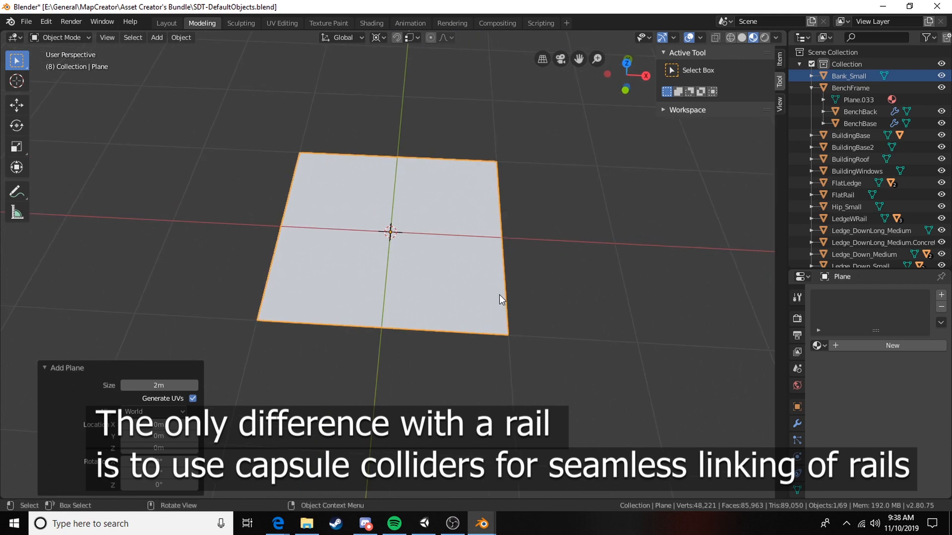
pyautogui.scroll(-2, 499, 294)
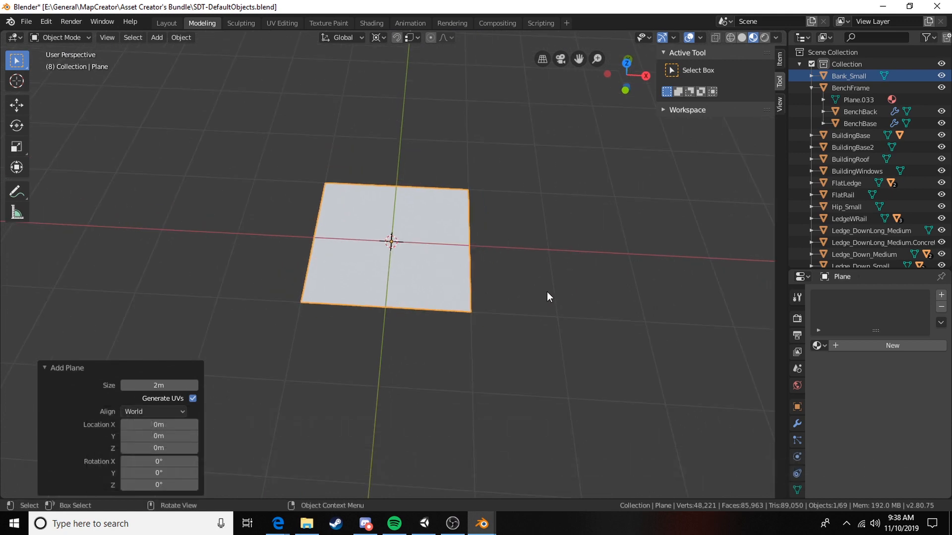
# Set the plane's X dimension to 0.3 m.
pyautogui.click(781, 63)
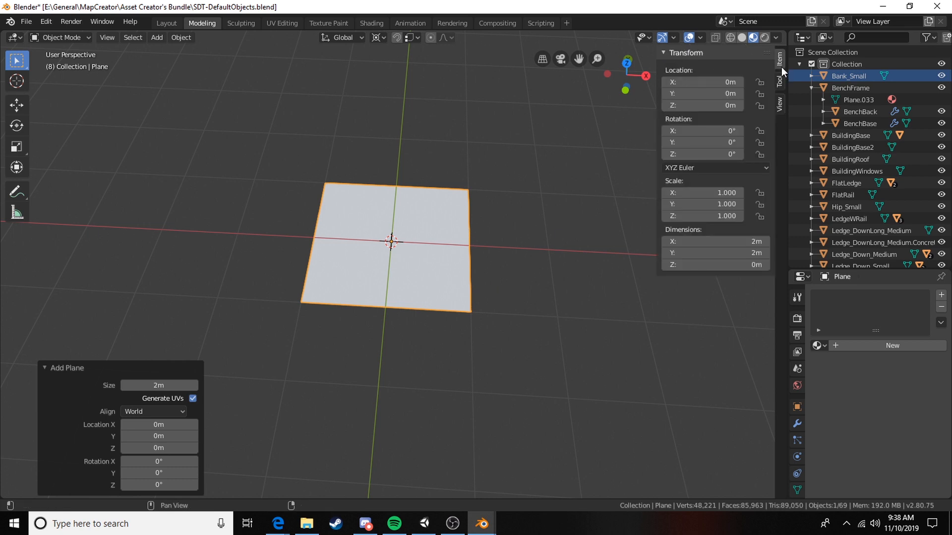
pyautogui.click(710, 242)
pyautogui.write('.3')
pyautogui.press('Return')
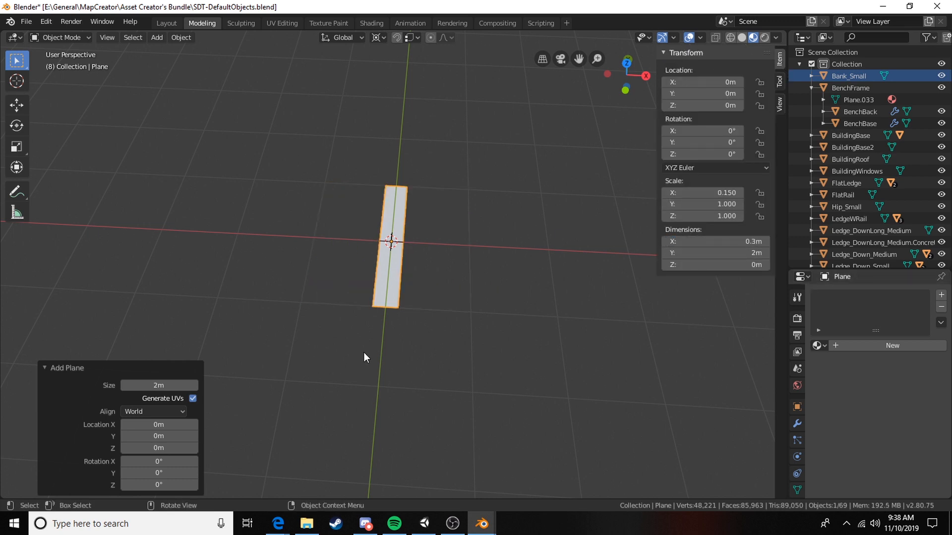
pyautogui.moveTo(364, 353); pyautogui.dragTo(716, 272, button='middle')
pyautogui.click(739, 242)
pyautogui.press('Return')
# Set the plane's Y dimension to 4 m.
pyautogui.click(738, 252)
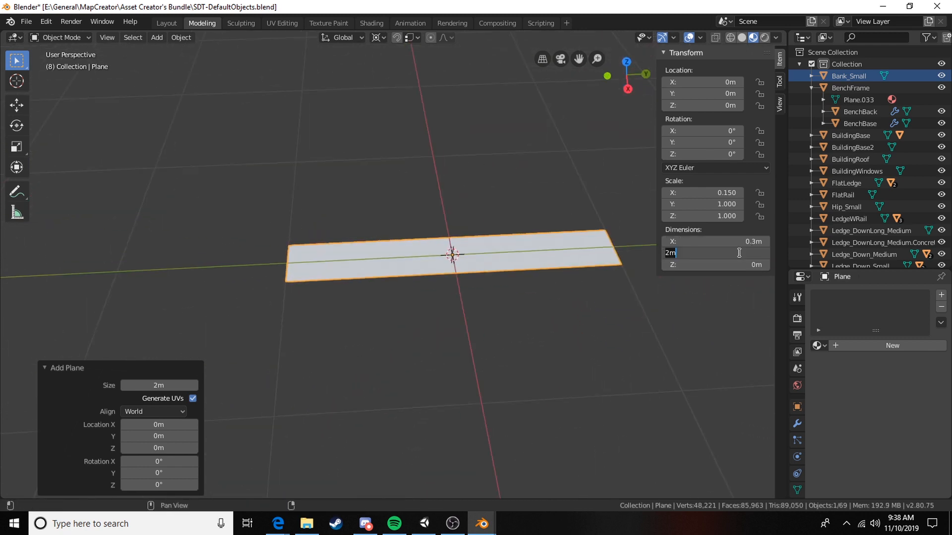
pyautogui.write('4')
pyautogui.press('Return')
pyautogui.moveTo(520, 244); pyautogui.dragTo(443, 199, button='middle')
pyautogui.scroll(-2, 443, 199)
pyautogui.keyDown('shift'); pyautogui.moveTo(325, 184); pyautogui.dragTo(409, 231, button='middle'); pyautogui.keyUp('shift')
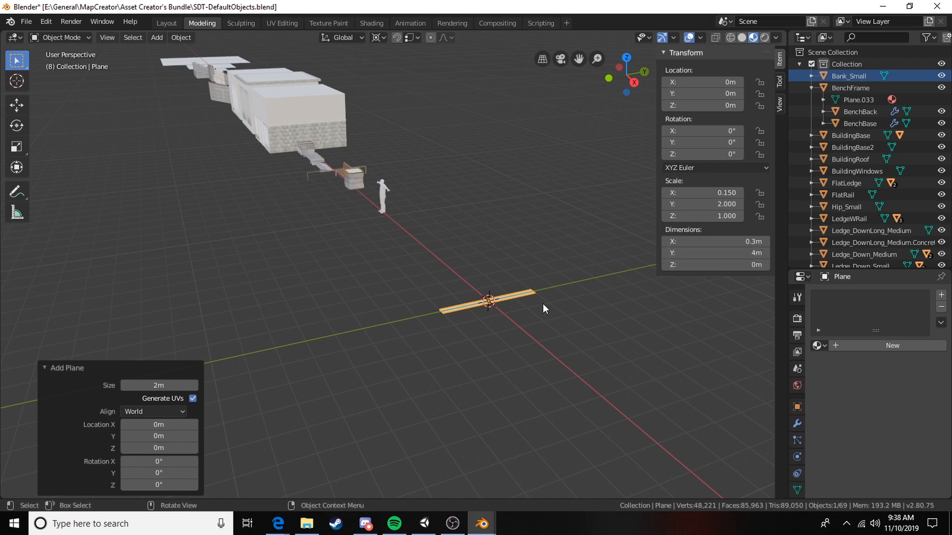
# Extrude the plane's face 0.5 m upward into a solid ledge block.
pyautogui.scroll(3, 543, 305)
pyautogui.keyDown('alt'); pyautogui.middleClick(597, 399); pyautogui.keyUp('alt')
pyautogui.moveTo(450, 241); pyautogui.dragTo(514, 260, button='middle')
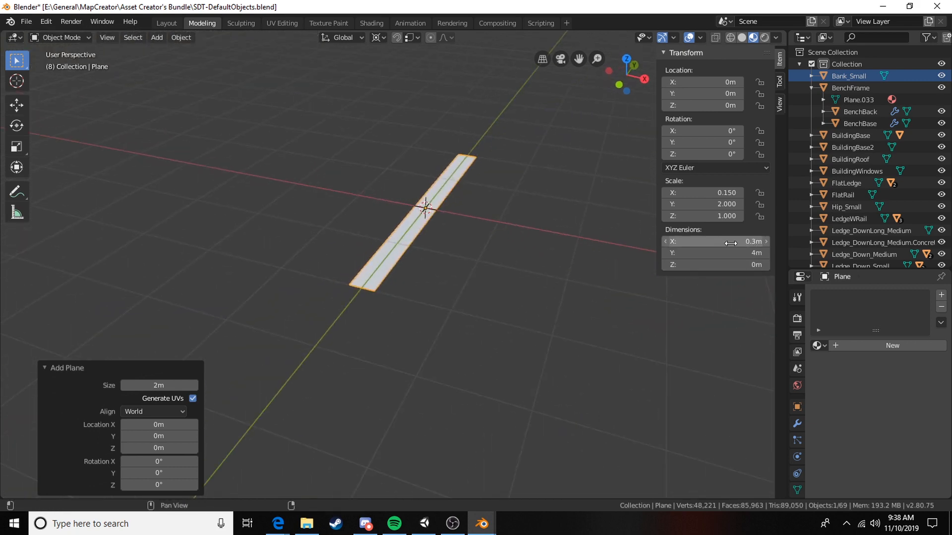
pyautogui.moveTo(548, 214); pyautogui.dragTo(394, 282, button='middle')
pyautogui.press('Tab')
pyautogui.write('e')
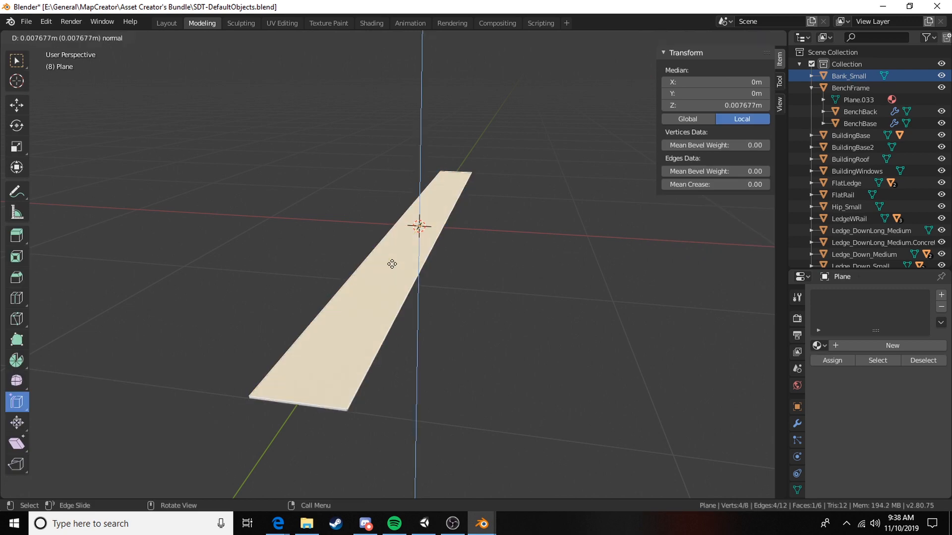
pyautogui.write('.5')
pyautogui.press('Return')
# Cut a horizontal edge loop around the block and place it 0.04 m below the top face.
pyautogui.scroll(-2, 369, 223)
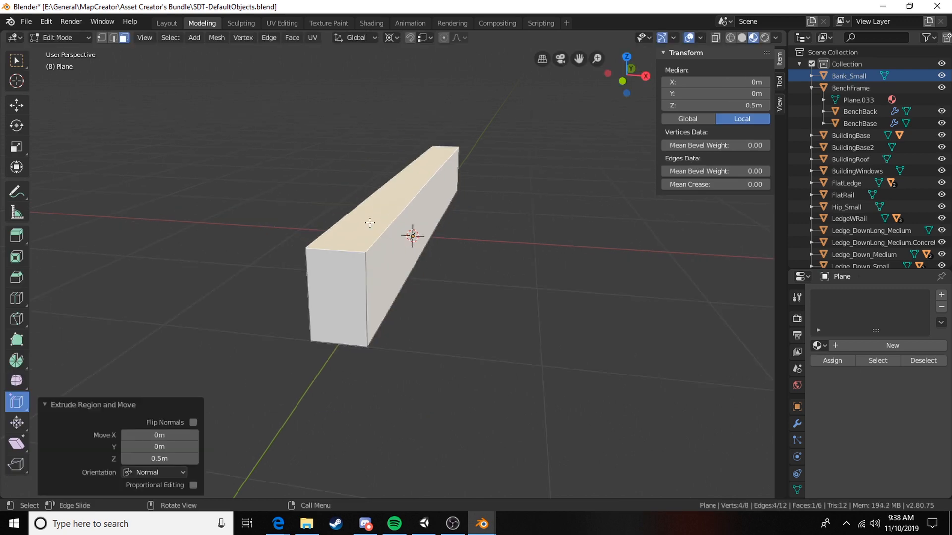
pyautogui.moveTo(370, 223); pyautogui.dragTo(360, 416, button='middle')
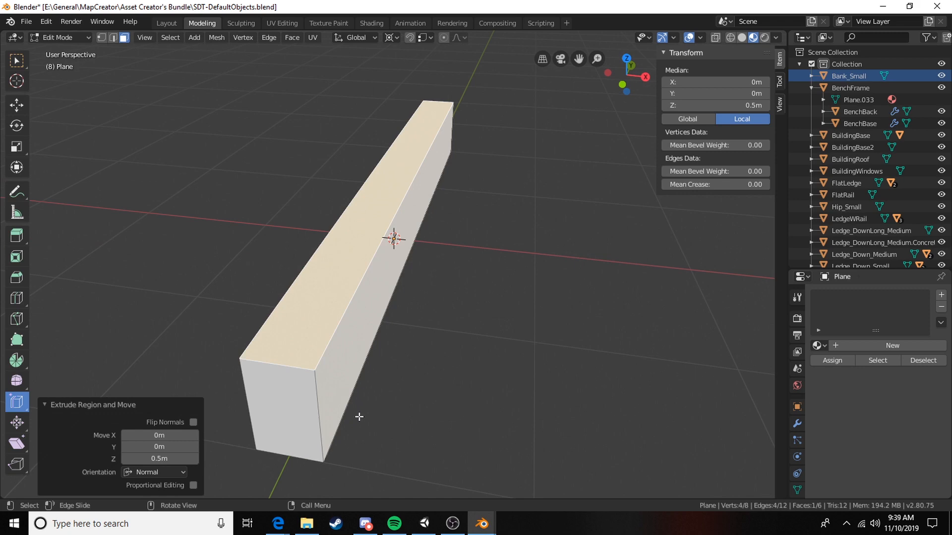
pyautogui.hotkey('ctrl', 'r')
pyautogui.click(327, 402)
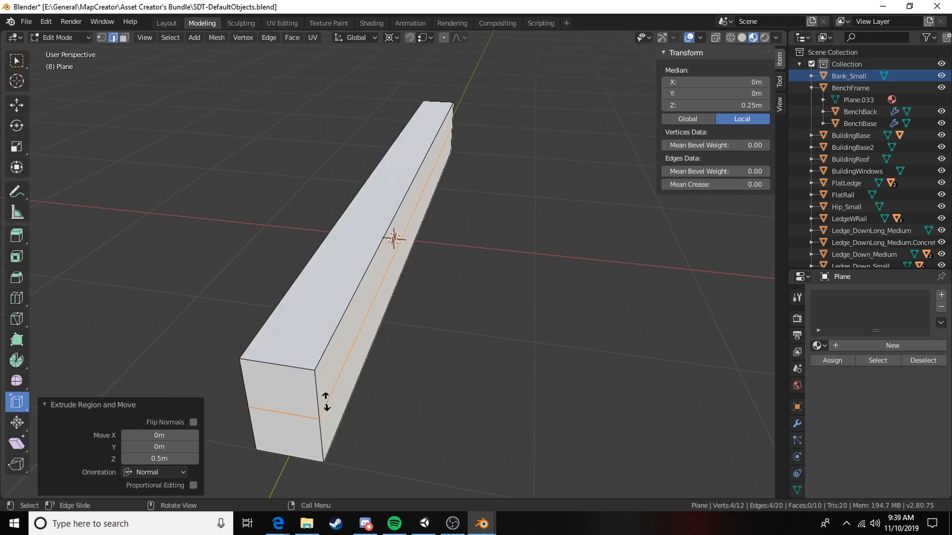
pyautogui.click(338, 298)
pyautogui.moveTo(337, 297); pyautogui.dragTo(389, 258, button='middle')
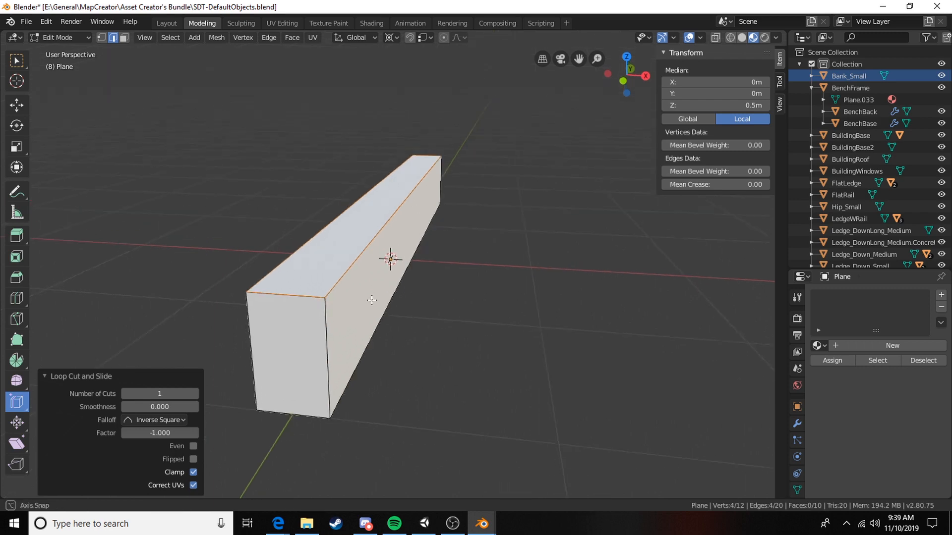
pyautogui.write('gz')
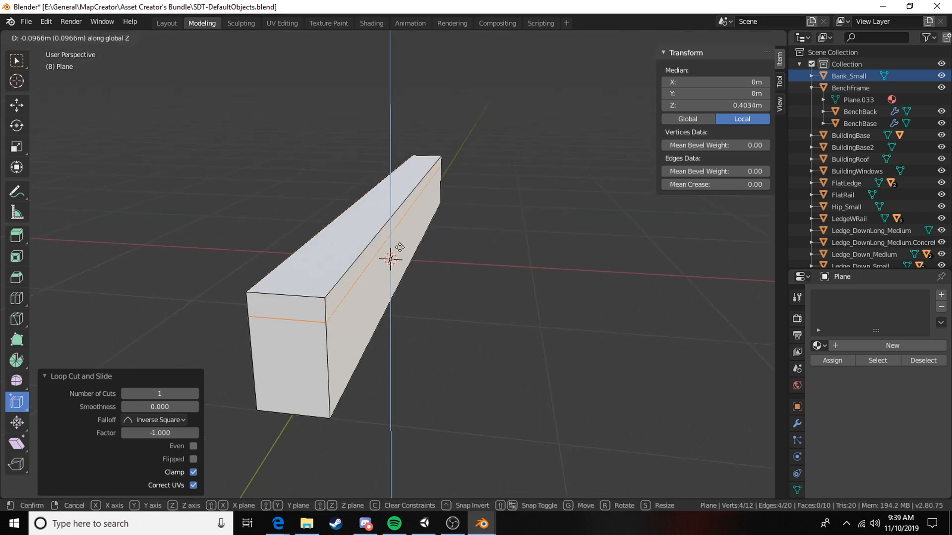
pyautogui.write('.04')
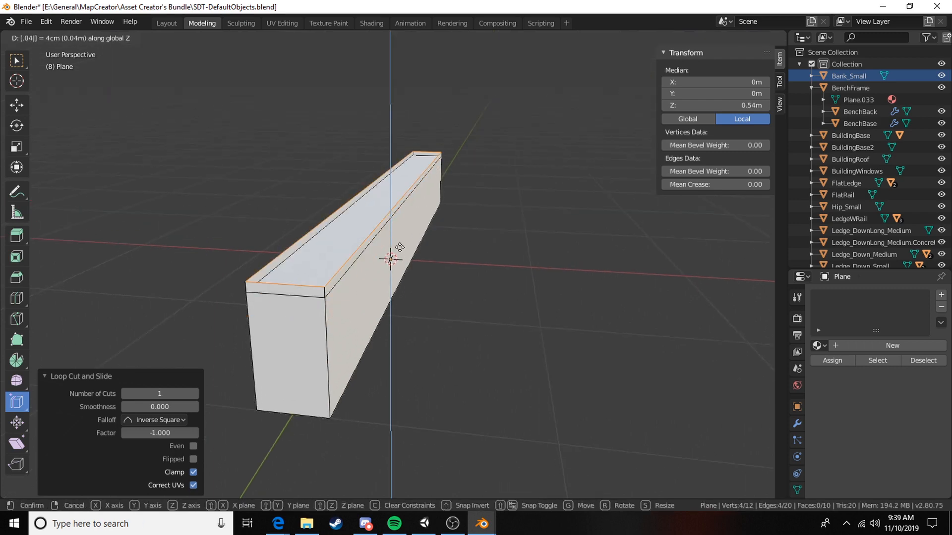
pyautogui.write('-')
pyautogui.press('Return')
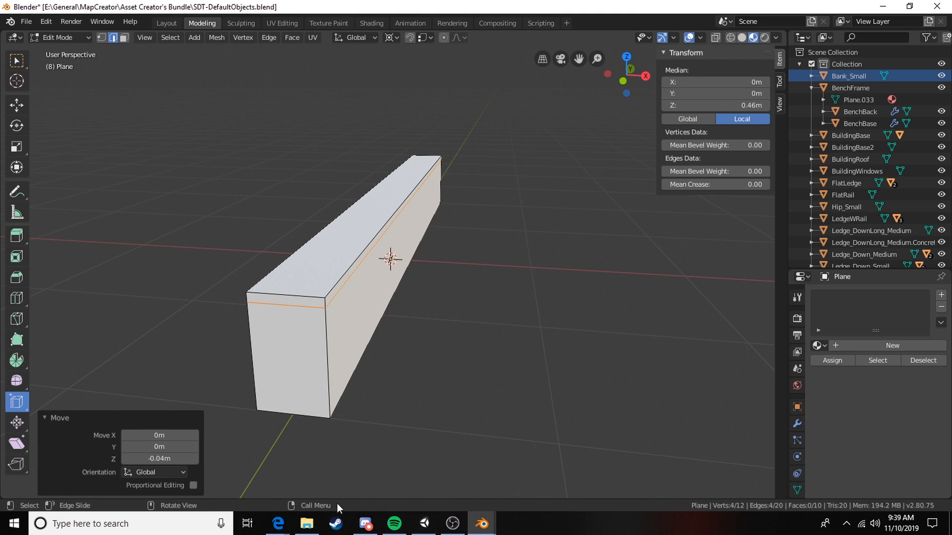
# Open ObjectData.txt from the Asset Creator's Bundle folder, check the ledge's Edge Loop value, and return to Blender.
pyautogui.click(307, 524)
pyautogui.click(314, 156)
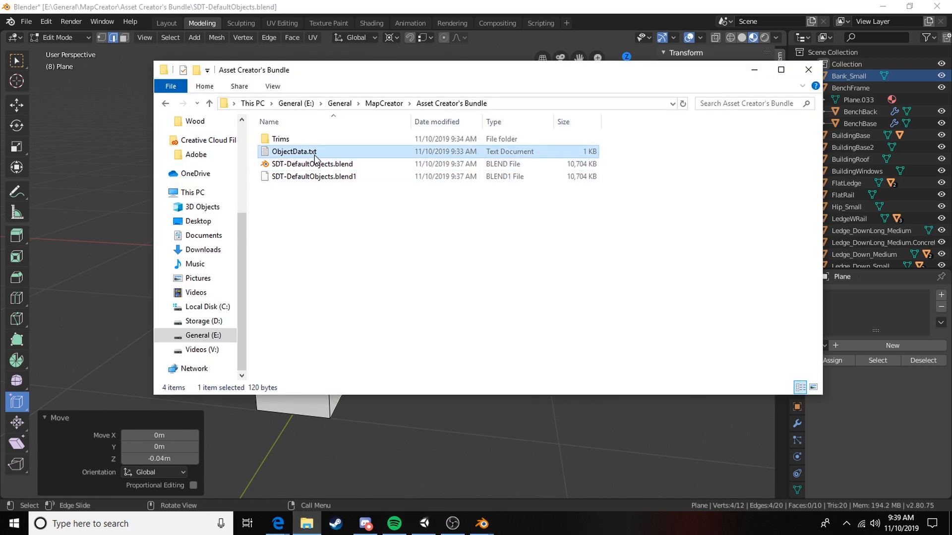
pyautogui.doubleClick(315, 155)
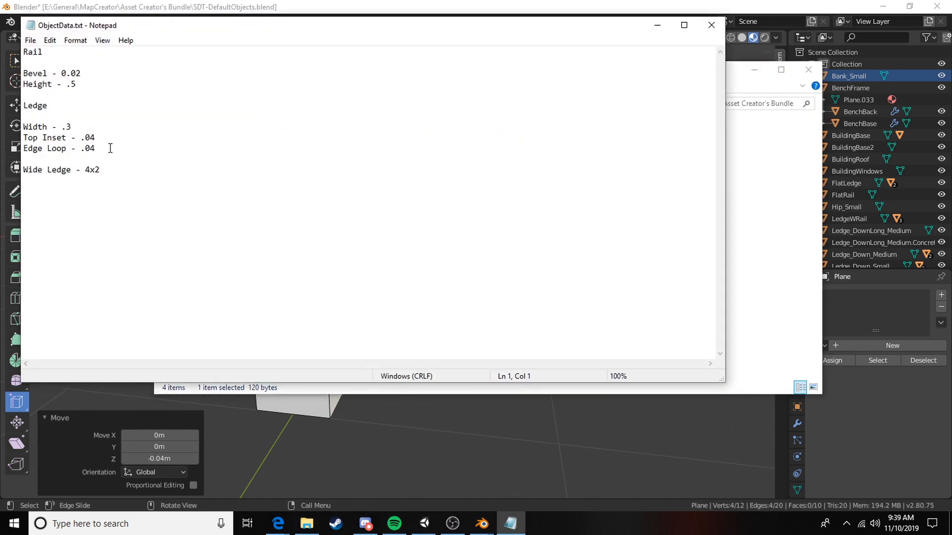
pyautogui.moveTo(110, 148); pyautogui.dragTo(41, 153)
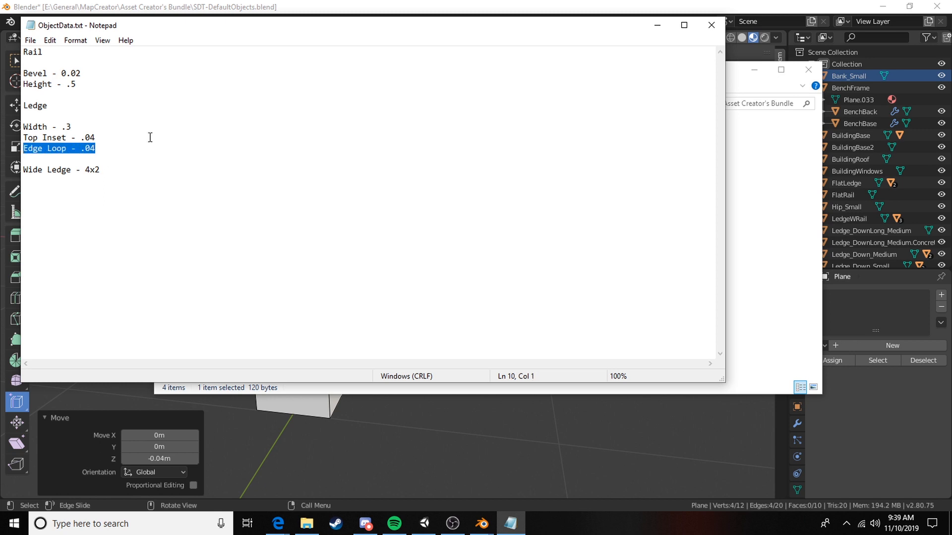
pyautogui.click(779, 9)
# Examine the edge trim on the existing ledge models in the row of default objects.
pyautogui.moveTo(396, 277); pyautogui.dragTo(434, 316, button='middle')
pyautogui.moveTo(487, 376); pyautogui.dragTo(403, 336, button='middle')
pyautogui.scroll(-12, 385, 230)
pyautogui.keyDown('shift'); pyautogui.moveTo(269, 253); pyautogui.dragTo(555, 245, button='middle'); pyautogui.keyUp('shift')
pyautogui.keyDown('shift'); pyautogui.moveTo(392, 253); pyautogui.dragTo(599, 268, button='middle'); pyautogui.keyUp('shift')
pyautogui.keyDown('shift'); pyautogui.moveTo(278, 278); pyautogui.dragTo(549, 276, button='middle'); pyautogui.keyUp('shift')
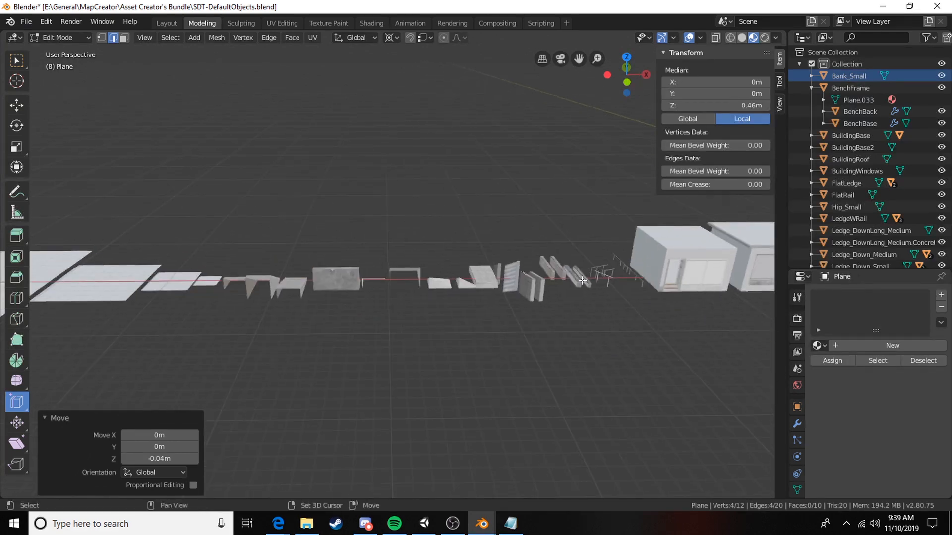
pyautogui.keyDown('alt'); pyautogui.middleClick(549, 277); pyautogui.keyUp('alt')
pyautogui.scroll(9, 478, 277)
pyautogui.scroll(5, 478, 277)
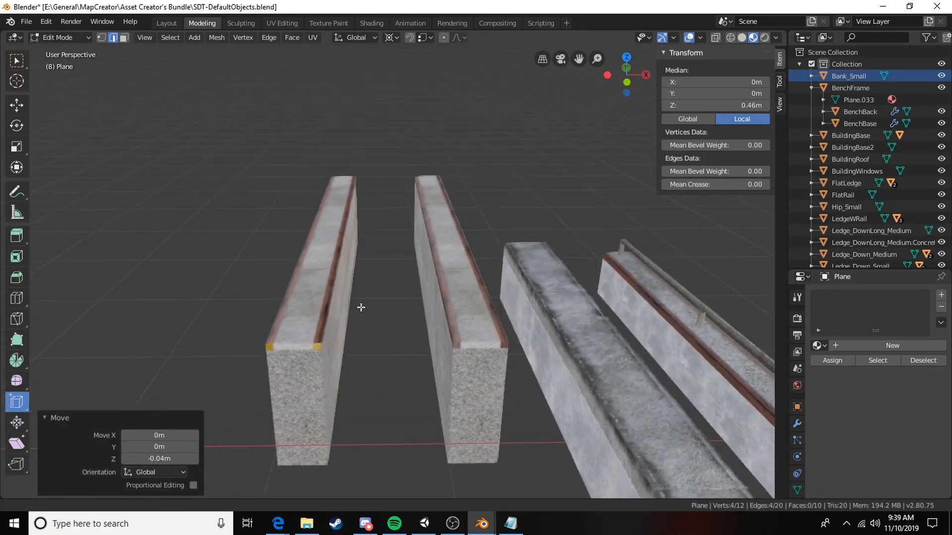
pyautogui.scroll(2, 435, 323)
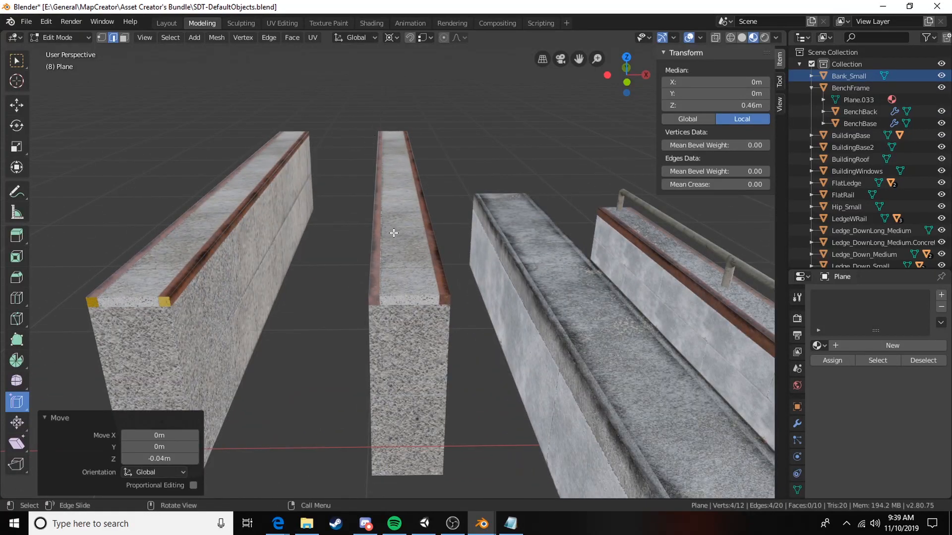
# Cut a lengthwise edge loop on the new ledge and place it 0.04 m in from its negative X side.
pyautogui.scroll(-15, 546, 263)
pyautogui.keyDown('shift'); pyautogui.moveTo(597, 298); pyautogui.dragTo(288, 293, button='middle'); pyautogui.keyUp('shift')
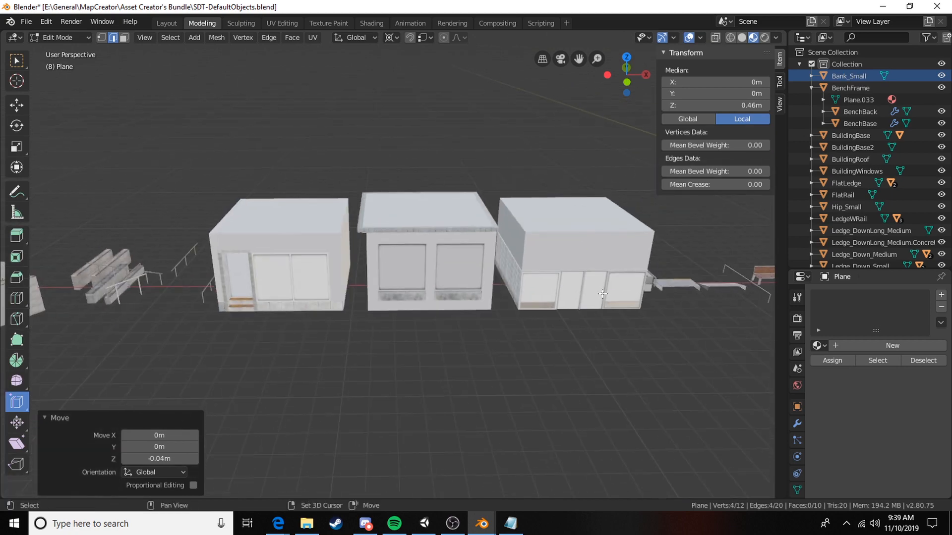
pyautogui.keyDown('shift'); pyautogui.moveTo(749, 275); pyautogui.dragTo(417, 283, button='middle'); pyautogui.keyUp('shift')
pyautogui.keyDown('shift'); pyautogui.moveTo(521, 276); pyautogui.dragTo(137, 257, button='middle'); pyautogui.keyUp('shift')
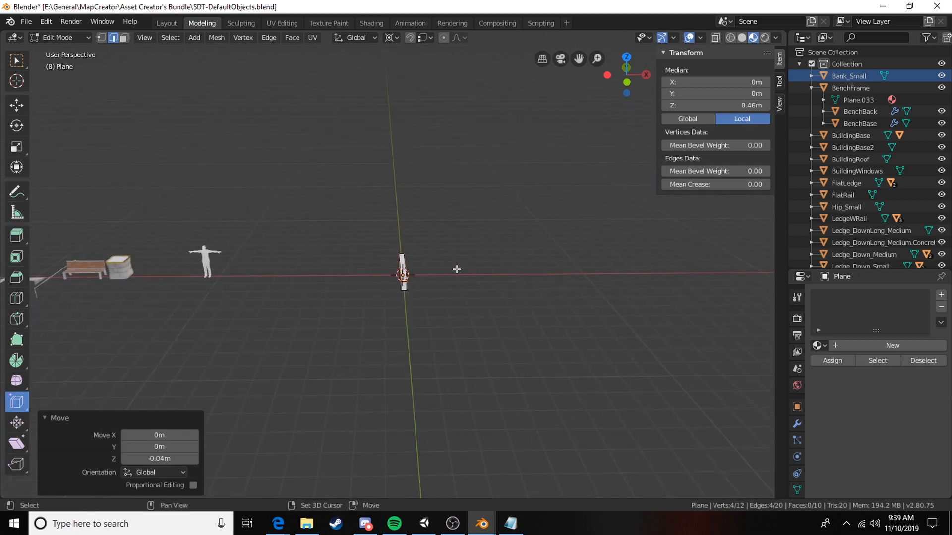
pyautogui.scroll(10, 403, 276)
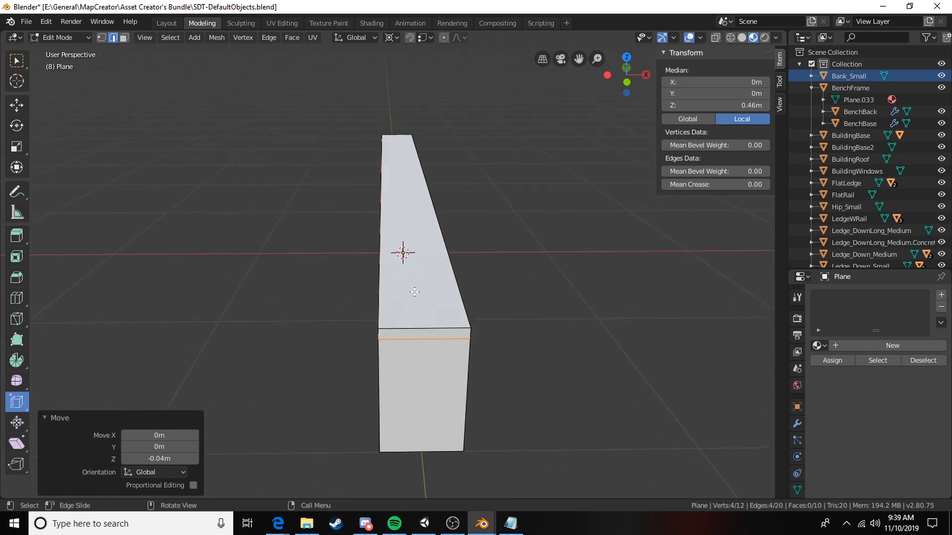
pyautogui.hotkey('ctrl', 'r')
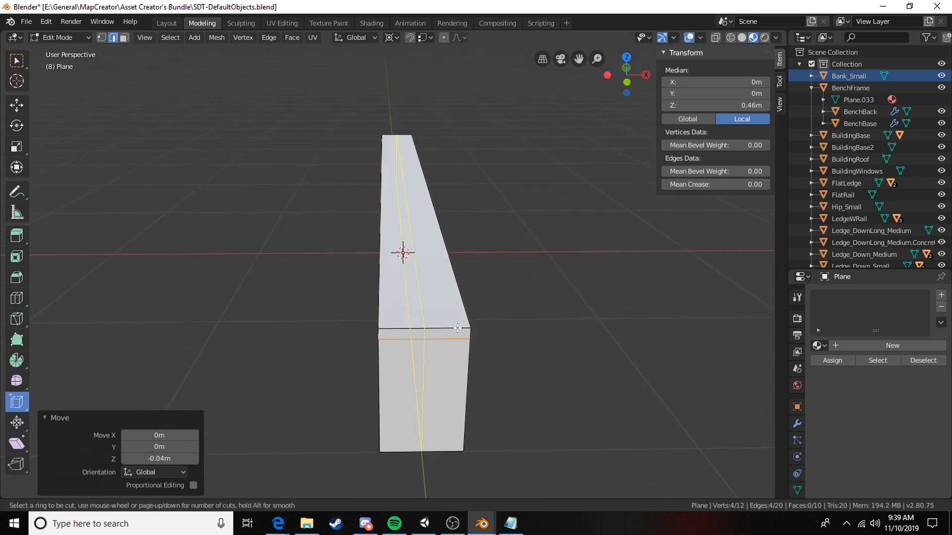
pyautogui.click(457, 328)
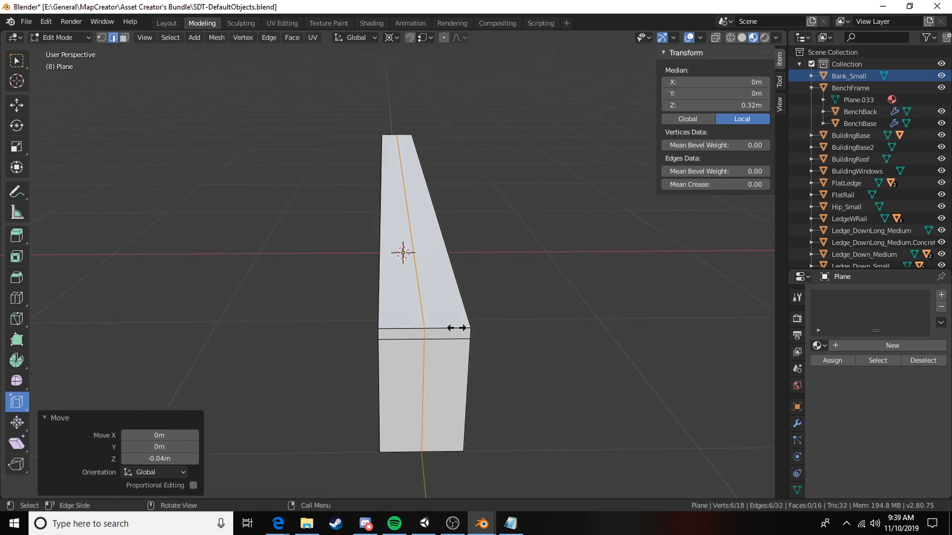
pyautogui.rightClick(296, 334)
pyautogui.press('g')
pyautogui.press('x')
pyautogui.rightClick(513, 325)
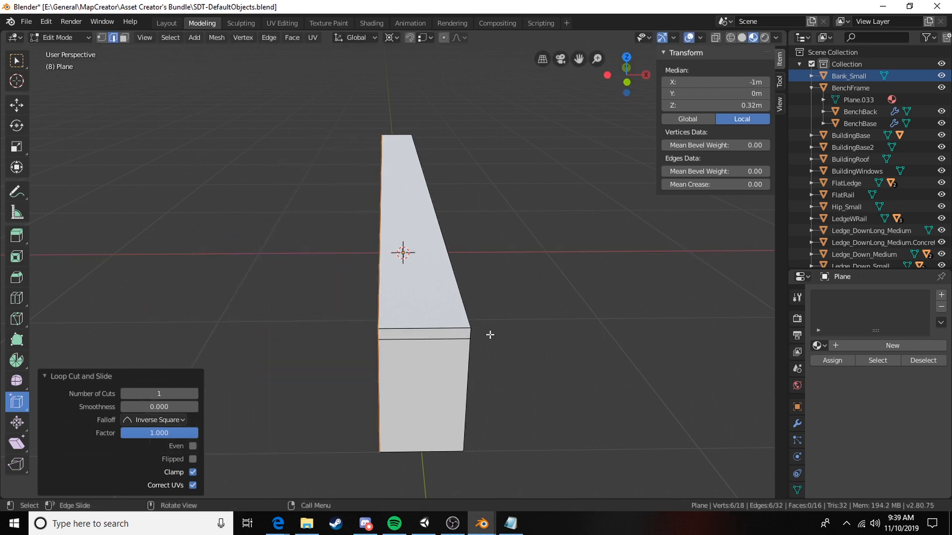
pyautogui.write('gx')
pyautogui.write('.04')
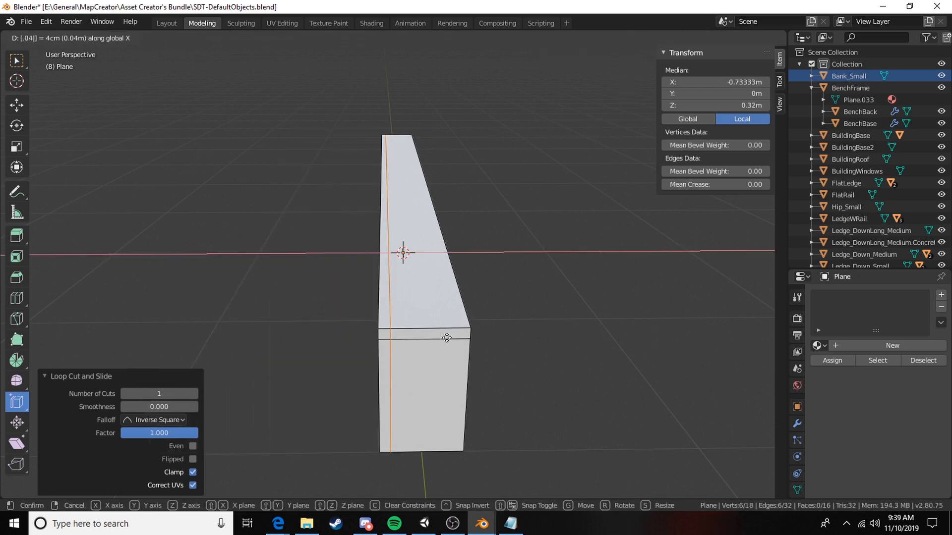
pyautogui.press('Return')
# Cut a second lengthwise edge loop and place it 0.04 m in from the ledge's positive X side.
pyautogui.hotkey('ctrl', 'r')
pyautogui.click(443, 337)
pyautogui.click(529, 335)
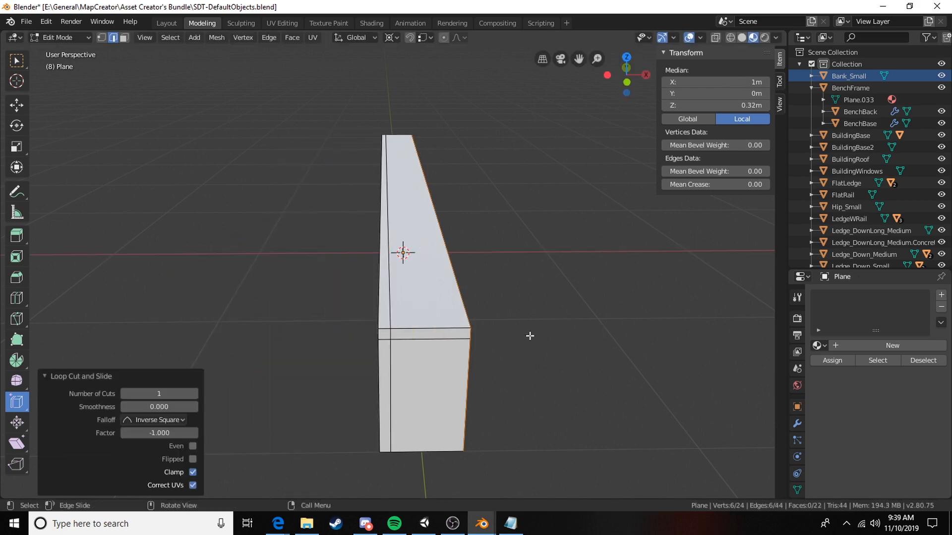
pyautogui.write('gx-.04')
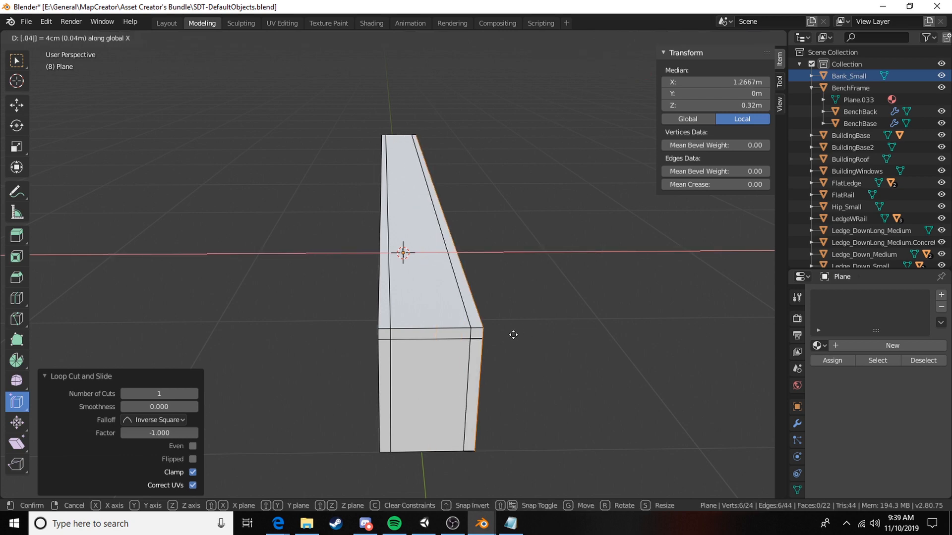
pyautogui.press('Return')
# Delete the three bottom faces of the ledge and leave mesh editing.
pyautogui.moveTo(461, 367); pyautogui.dragTo(517, 401, button='middle')
pyautogui.moveTo(386, 366); pyautogui.dragTo(410, 284, button='middle')
pyautogui.press('3')
pyautogui.click(395, 331)
pyautogui.keyDown('shift'); pyautogui.click(376, 332); pyautogui.keyUp('shift')
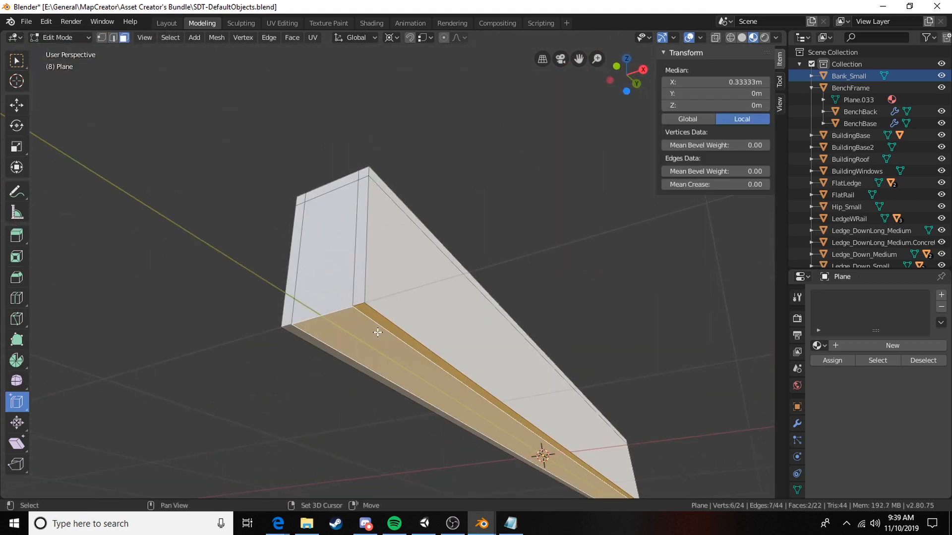
pyautogui.moveTo(376, 332); pyautogui.dragTo(416, 303, button='middle')
pyautogui.keyDown('shift'); pyautogui.click(384, 296); pyautogui.keyUp('shift')
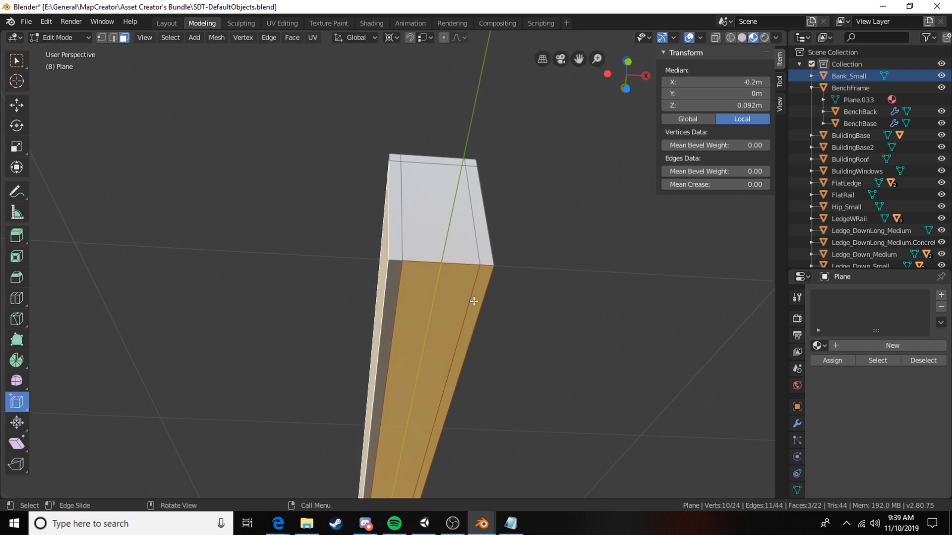
pyautogui.click(474, 301)
pyautogui.keyDown('shift'); pyautogui.click(430, 300); pyautogui.keyUp('shift')
pyautogui.keyDown('shift'); pyautogui.click(393, 296); pyautogui.keyUp('shift')
pyautogui.press('x')
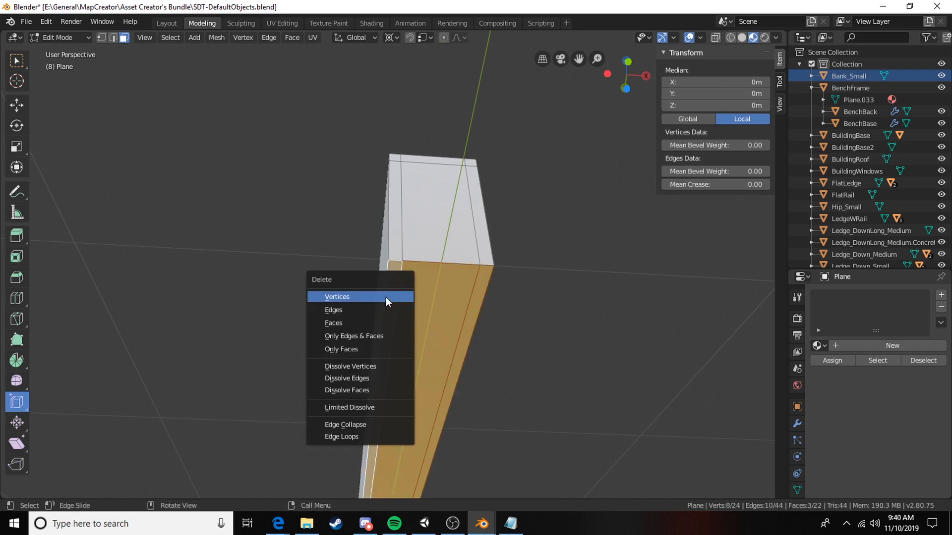
pyautogui.click(364, 323)
pyautogui.moveTo(377, 317); pyautogui.dragTo(413, 353, button='middle')
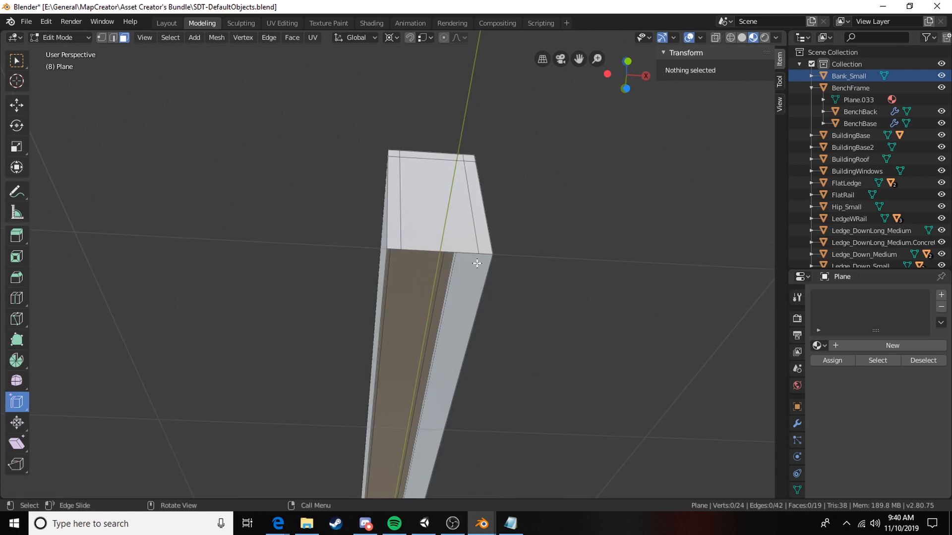
pyautogui.press('Tab')
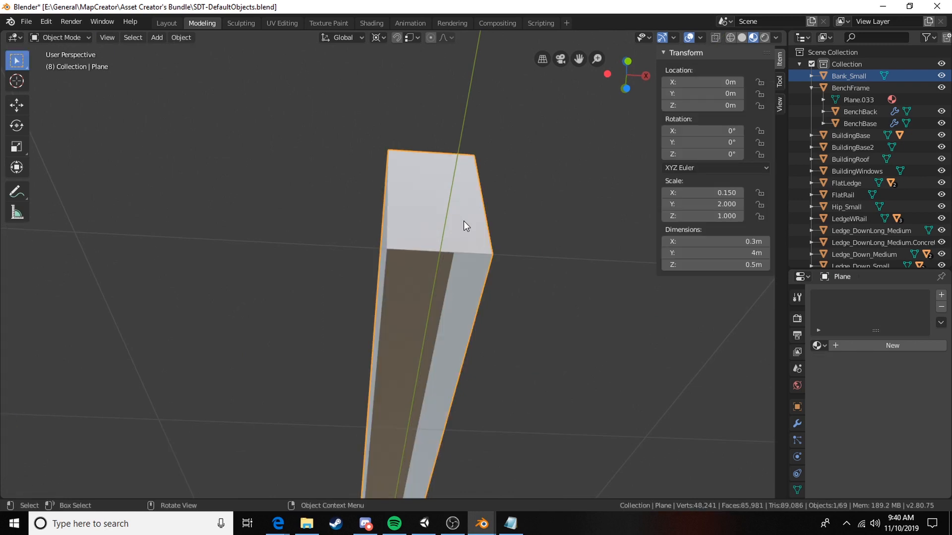
pyautogui.moveTo(464, 221)
pyautogui.mouseDown(button='middle')
pyautogui.moveTo(432, 335)
pyautogui.moveTo(440, 349)
pyautogui.moveTo(455, 340)
pyautogui.moveTo(580, 368)
pyautogui.moveTo(548, 291)
pyautogui.moveTo(471, 339)
pyautogui.moveTo(365, 238)
pyautogui.moveTo(458, 210)
pyautogui.mouseUp(button='middle')
# Mark seams along the edges bordering the positive X top trim strip and around its near end square.
pyautogui.press('Tab')
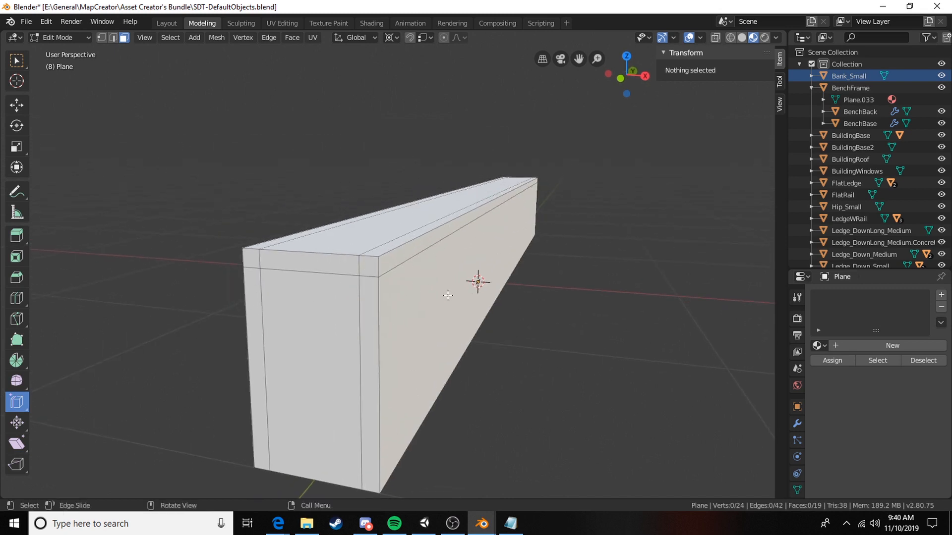
pyautogui.moveTo(448, 296); pyautogui.dragTo(370, 260, button='middle')
pyautogui.press('2')
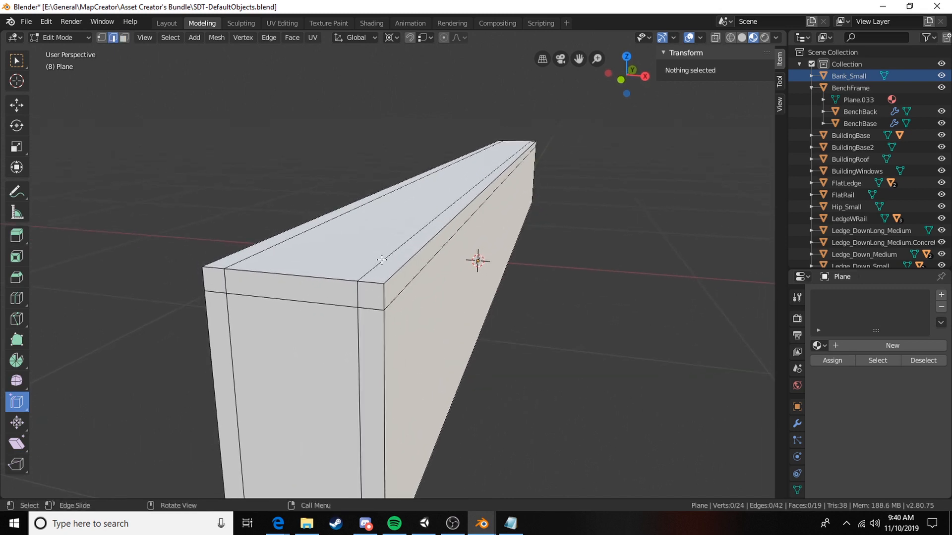
pyautogui.click(382, 261)
pyautogui.keyDown('shift'); pyautogui.click(413, 279); pyautogui.keyUp('shift')
pyautogui.keyDown('shift'); pyautogui.click(355, 301); pyautogui.keyUp('shift')
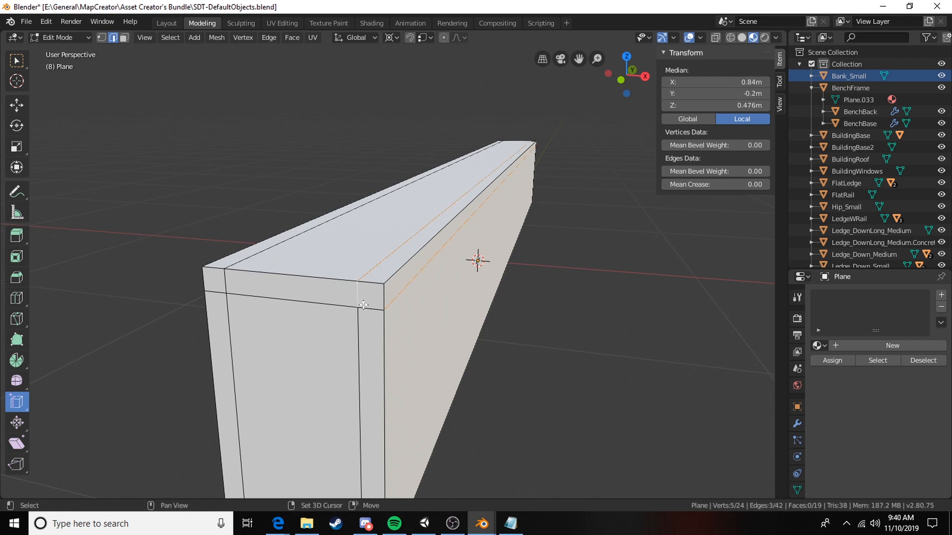
pyautogui.keyDown('shift'); pyautogui.click(369, 307); pyautogui.keyUp('shift')
pyautogui.keyDown('shift'); pyautogui.click(376, 287); pyautogui.keyUp('shift')
pyautogui.keyDown('shift'); pyautogui.click(384, 297); pyautogui.keyUp('shift')
pyautogui.press('u')
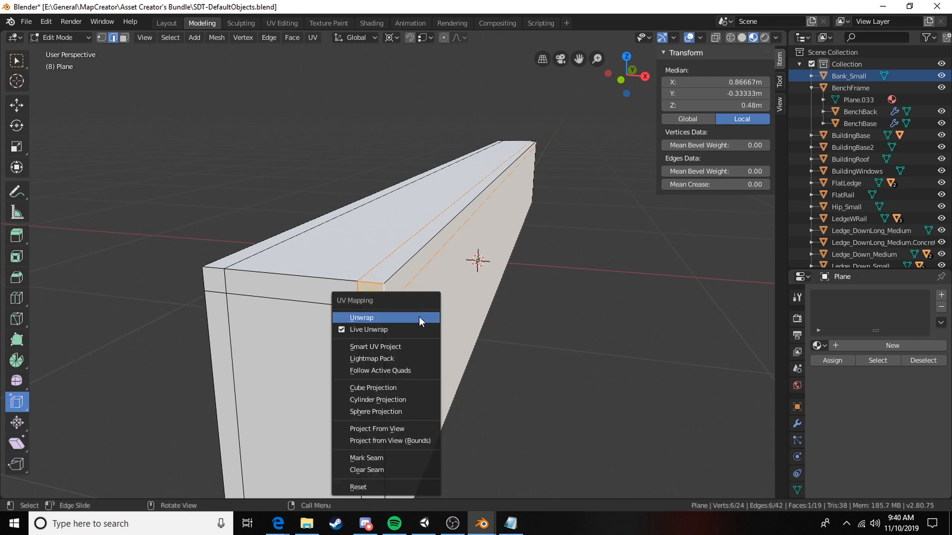
pyautogui.click(420, 318)
pyautogui.press('u')
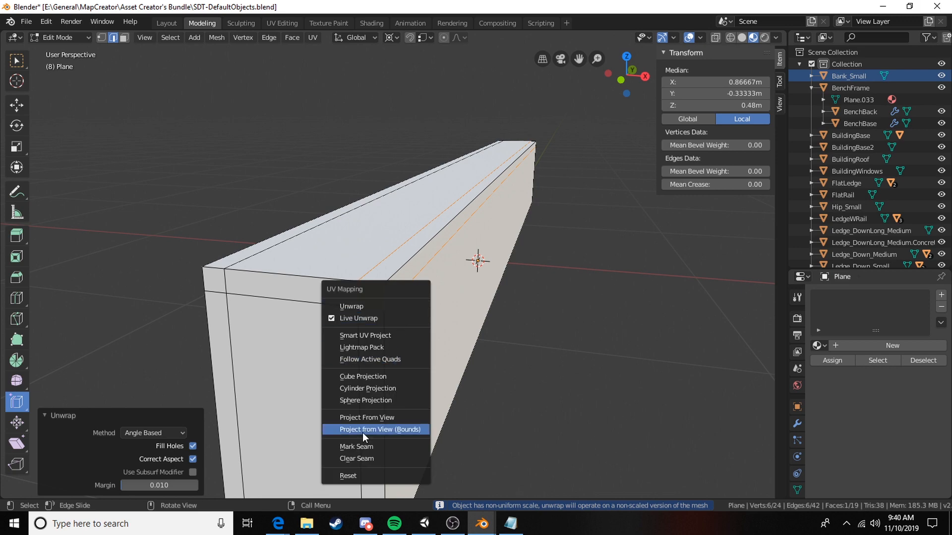
pyautogui.click(362, 424)
# Mark seams around the corner square on the negative X side of the ledge's negative Y end.
pyautogui.moveTo(375, 337); pyautogui.dragTo(402, 339, button='middle')
pyautogui.click(328, 313)
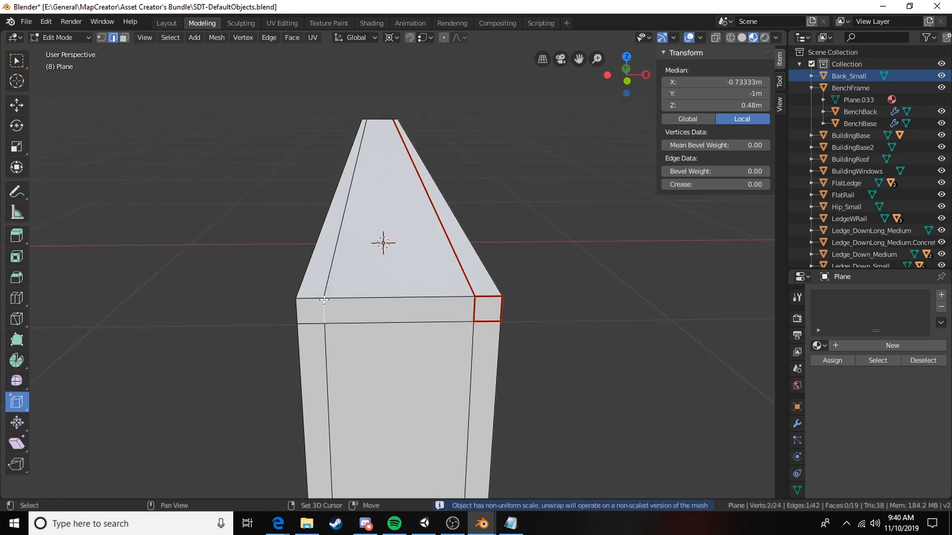
pyautogui.keyDown('shift'); pyautogui.click(324, 308); pyautogui.keyUp('shift')
pyautogui.click(324, 310)
pyautogui.keyDown('shift'); pyautogui.click(313, 299); pyautogui.keyUp('shift')
pyautogui.keyDown('shift'); pyautogui.click(308, 327); pyautogui.keyUp('shift')
pyautogui.keyDown('shift'); pyautogui.click(299, 319); pyautogui.keyUp('shift')
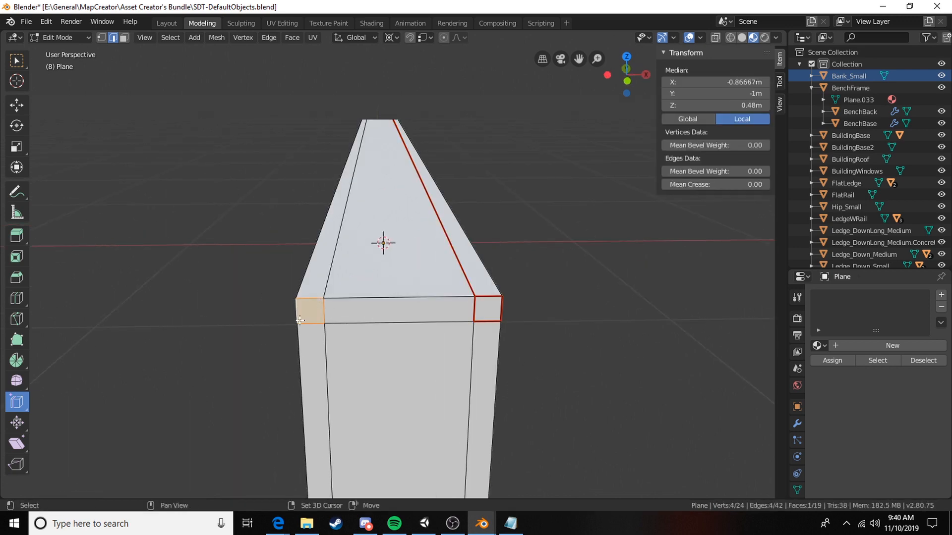
pyautogui.press('u')
pyautogui.click(300, 321)
# Try marking the outer top edge along the ledge's negative X side as a seam, and clear that seam.
pyautogui.moveTo(352, 322); pyautogui.dragTo(410, 328, button='middle')
pyautogui.click(412, 333)
pyautogui.press('u')
pyautogui.click(412, 330)
pyautogui.rightClick(411, 328)
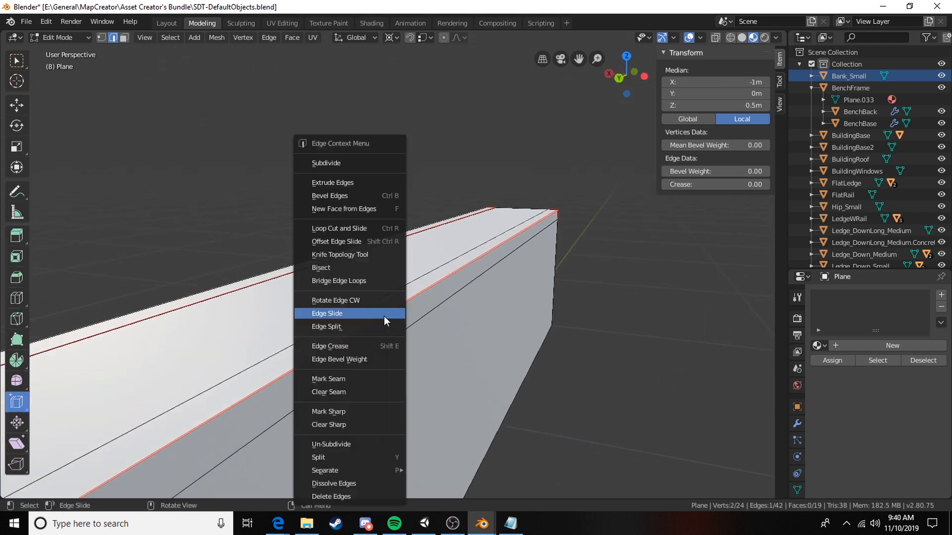
pyautogui.press('Escape')
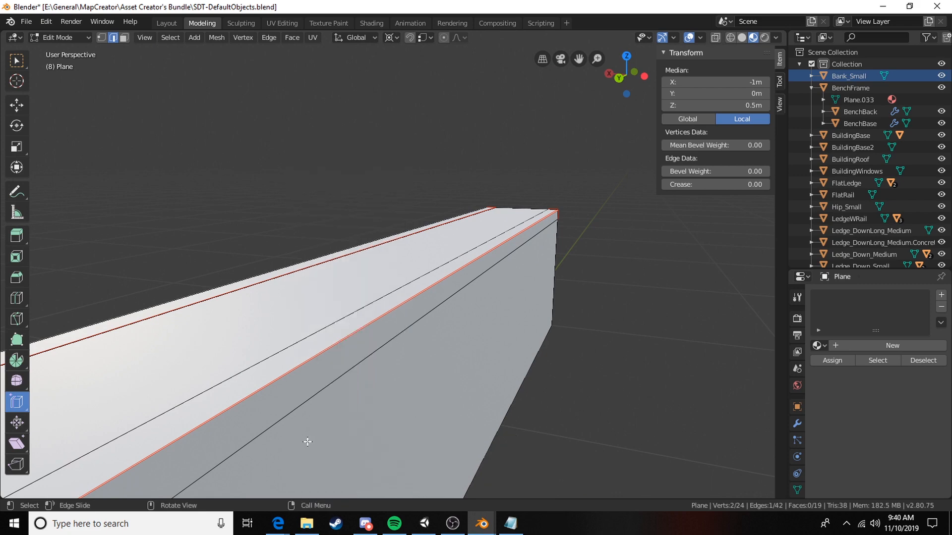
pyautogui.rightClick(251, 389)
pyautogui.click(230, 393)
# Mark seams along both lengthwise edges bordering the negative X trim and around its corner square at the positive Y end.
pyautogui.scroll(-4, 355, 380)
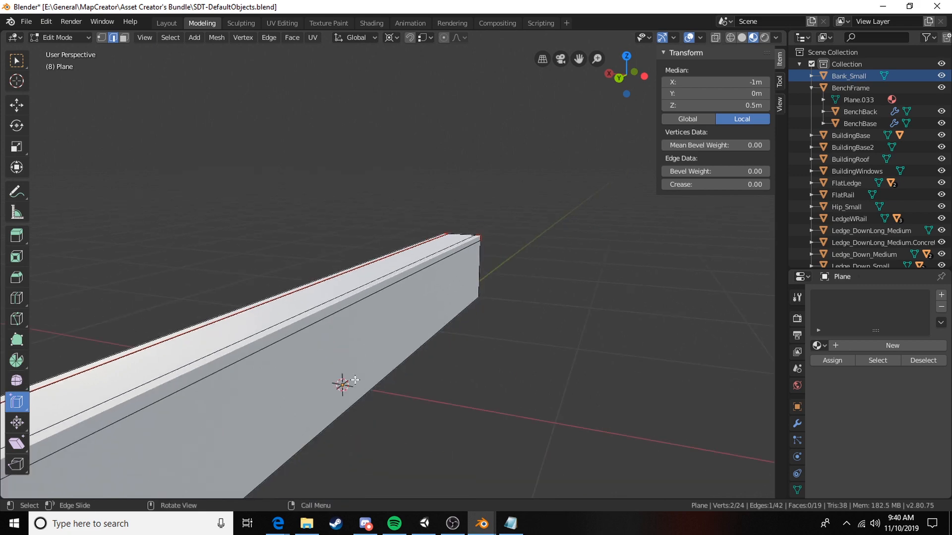
pyautogui.moveTo(355, 380); pyautogui.dragTo(423, 372, button='middle')
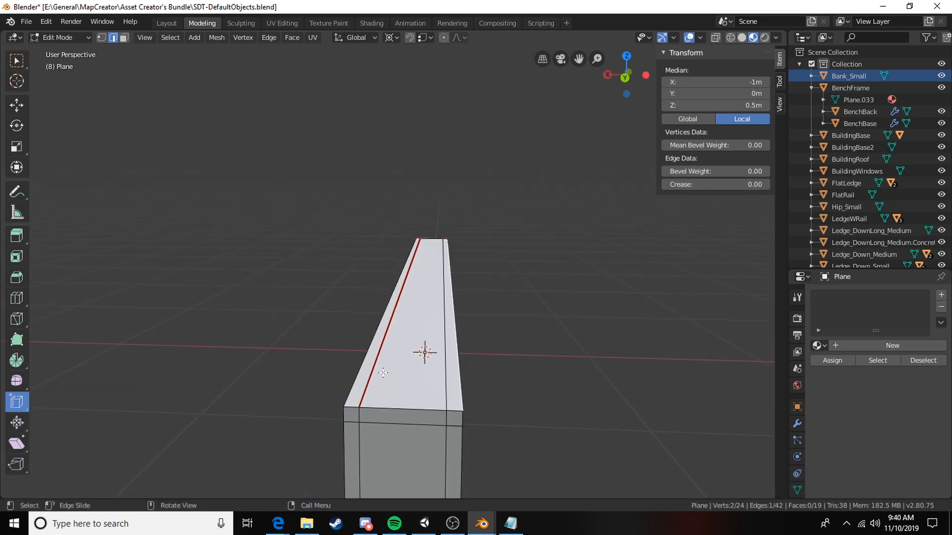
pyautogui.keyDown('shift'); pyautogui.click(450, 393); pyautogui.keyUp('shift')
pyautogui.keyDown('shift'); pyautogui.click(444, 418); pyautogui.keyUp('shift')
pyautogui.keyDown('shift'); pyautogui.click(455, 426); pyautogui.keyUp('shift')
pyautogui.moveTo(452, 425); pyautogui.dragTo(328, 391, button='middle')
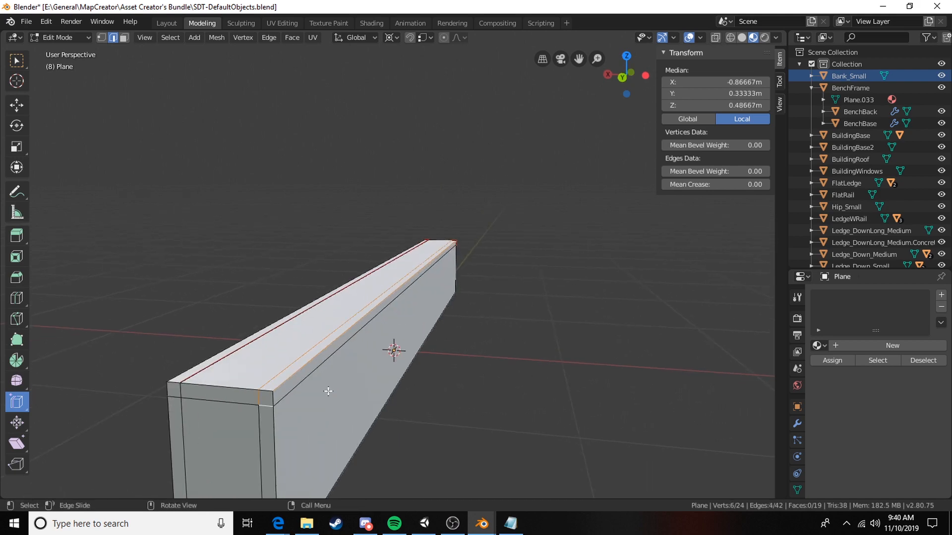
pyautogui.keyDown('shift'); pyautogui.click(285, 381); pyautogui.keyUp('shift')
pyautogui.keyDown('shift'); pyautogui.click(292, 390); pyautogui.keyUp('shift')
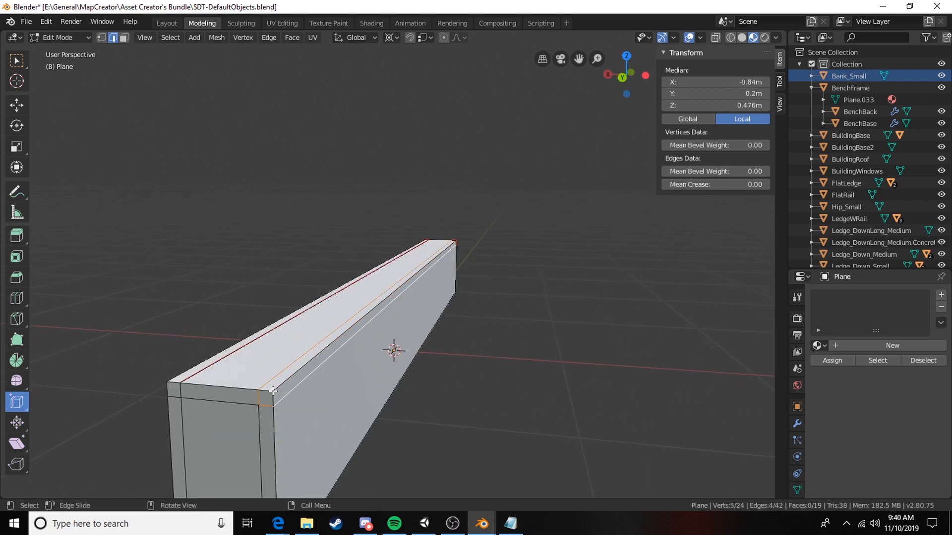
pyautogui.keyDown('shift'); pyautogui.click(273, 397); pyautogui.keyUp('shift')
pyautogui.keyDown('shift'); pyautogui.click(268, 391); pyautogui.keyUp('shift')
pyautogui.rightClick(273, 400)
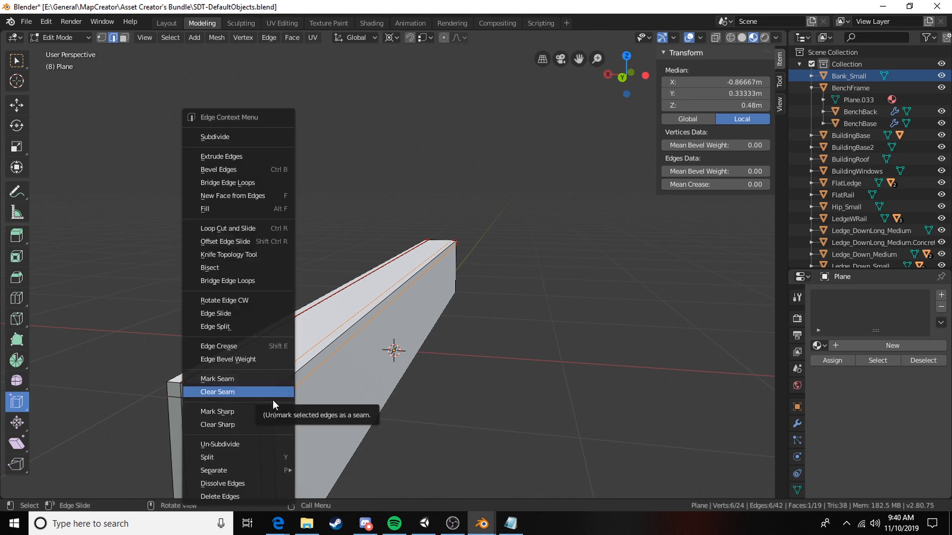
pyautogui.click(257, 391)
# Mark seams around the corner square on the positive X side of the ledge's positive Y end.
pyautogui.moveTo(393, 346); pyautogui.dragTo(403, 376, button='middle')
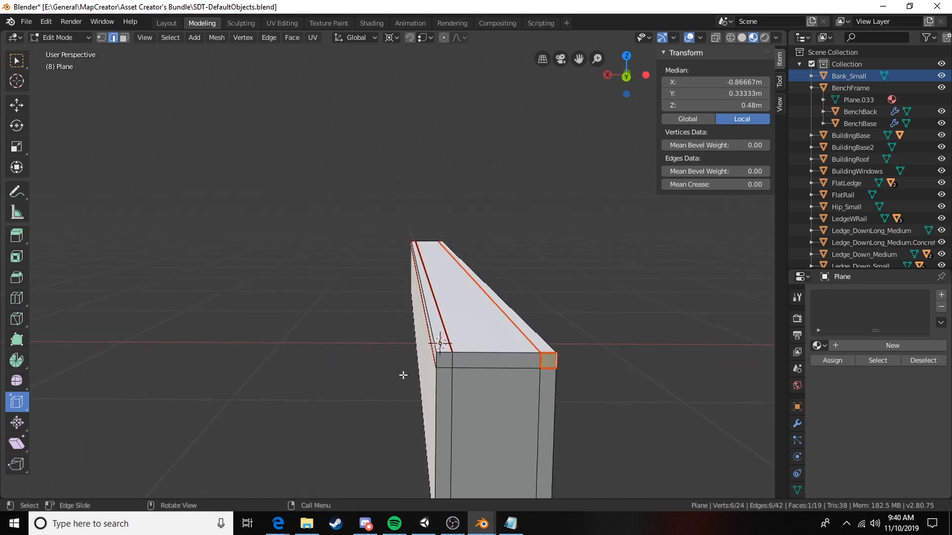
pyautogui.click(460, 360)
pyautogui.keyDown('shift'); pyautogui.click(447, 354); pyautogui.keyUp('shift')
pyautogui.keyDown('shift'); pyautogui.click(437, 360); pyautogui.keyUp('shift')
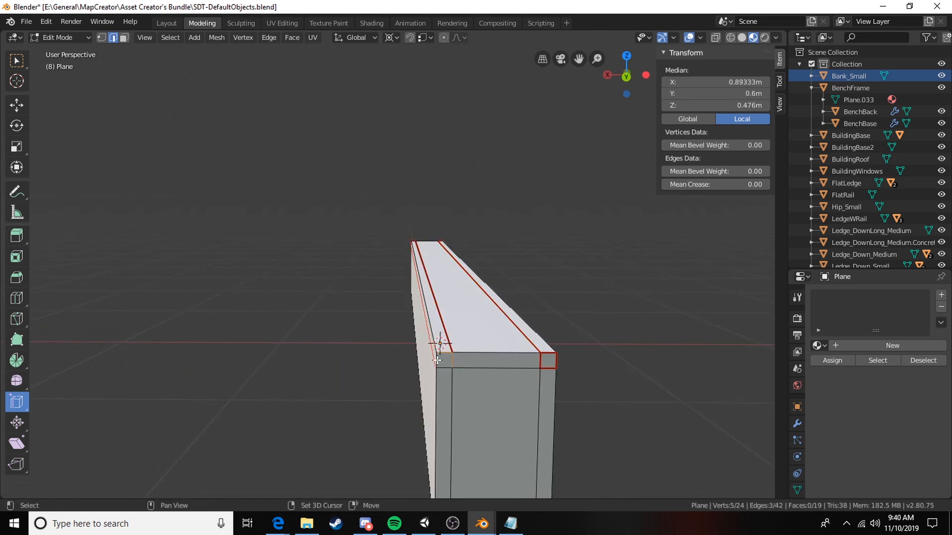
pyautogui.scroll(1, 458, 368)
pyautogui.keyDown('shift'); pyautogui.moveTo(514, 414); pyautogui.dragTo(507, 394, button='middle'); pyautogui.keyUp('shift')
pyautogui.keyDown('shift'); pyautogui.click(488, 391); pyautogui.keyUp('shift')
pyautogui.keyDown('shift'); pyautogui.click(453, 375); pyautogui.keyUp('shift')
pyautogui.rightClick(454, 376)
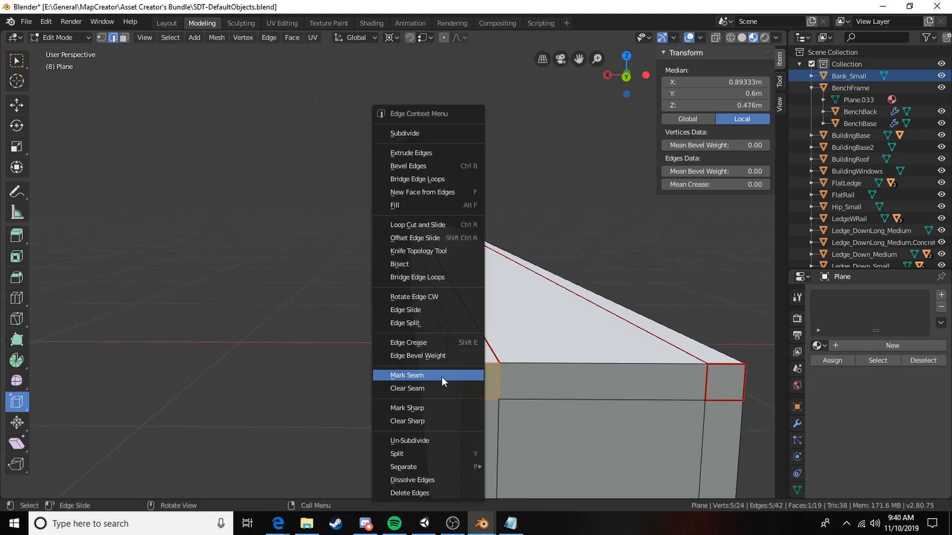
pyautogui.click(441, 377)
# Mark seams on the lower trim edge between the corner squares at both ends of the ledge.
pyautogui.moveTo(484, 359); pyautogui.dragTo(342, 323, button='middle')
pyautogui.rightClick(347, 323)
pyautogui.click(347, 323)
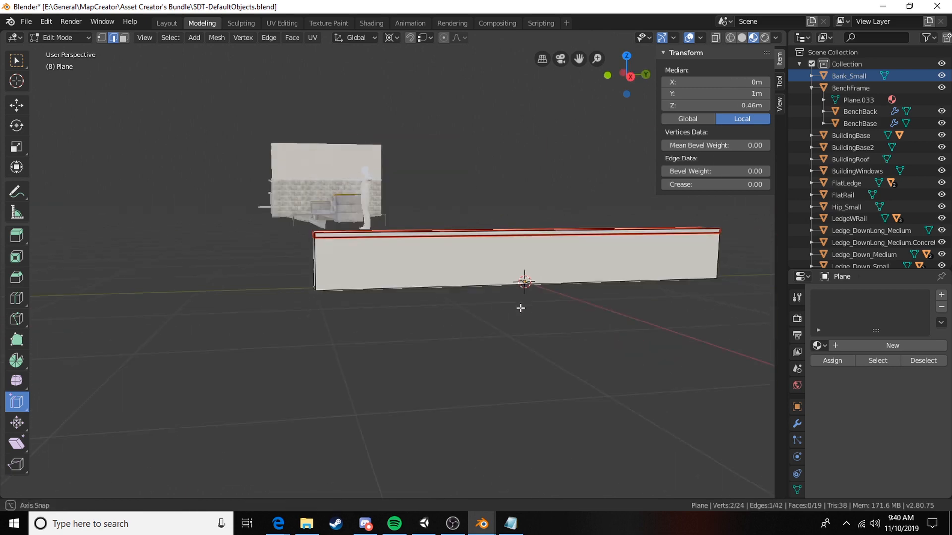
pyautogui.moveTo(520, 308); pyautogui.dragTo(165, 134, button='middle')
pyautogui.rightClick(365, 199)
pyautogui.click(321, 265)
# Mark seams on the two outer vertical corner edges of the ledge's negative Y end.
pyautogui.scroll(3, 380, 242)
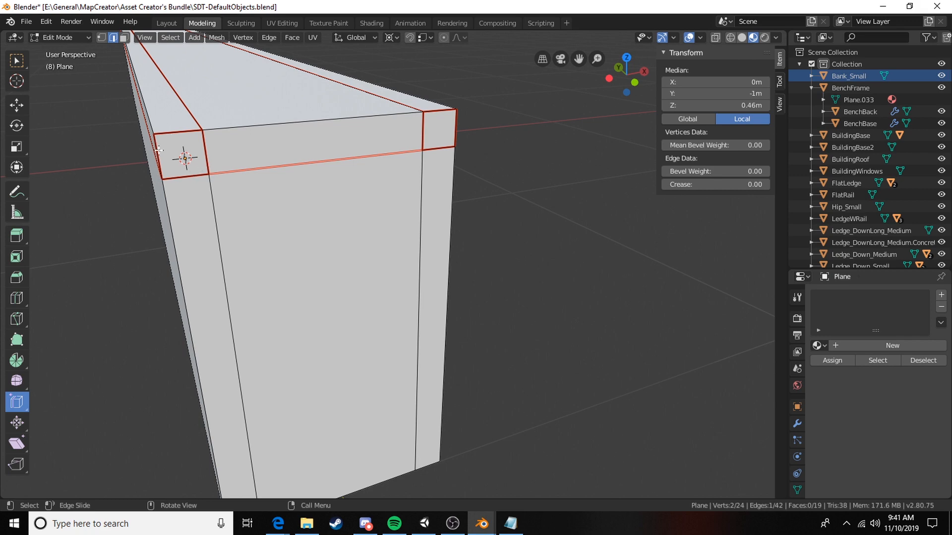
pyautogui.moveTo(186, 158); pyautogui.dragTo(208, 164, button='middle')
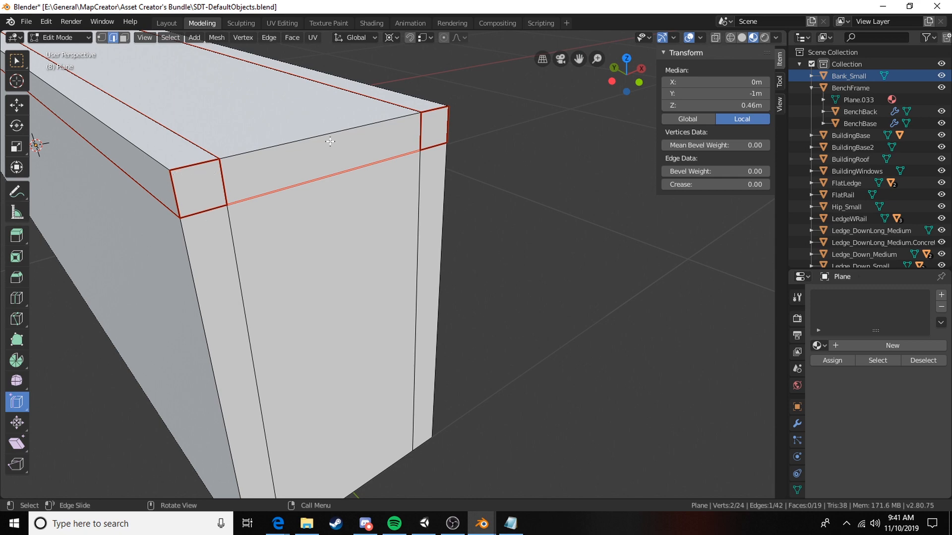
pyautogui.scroll(-3, 322, 164)
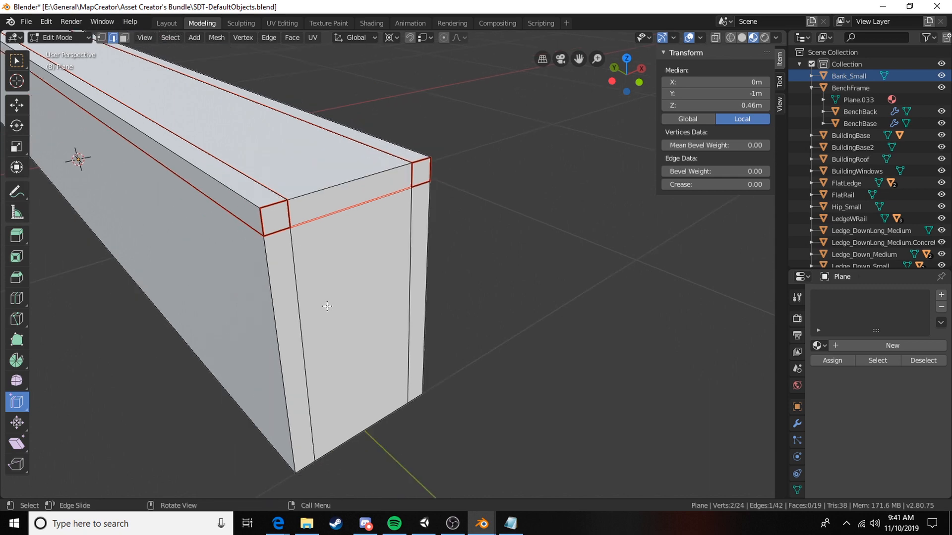
pyautogui.moveTo(327, 305); pyautogui.dragTo(264, 243, button='middle')
pyautogui.click(274, 256)
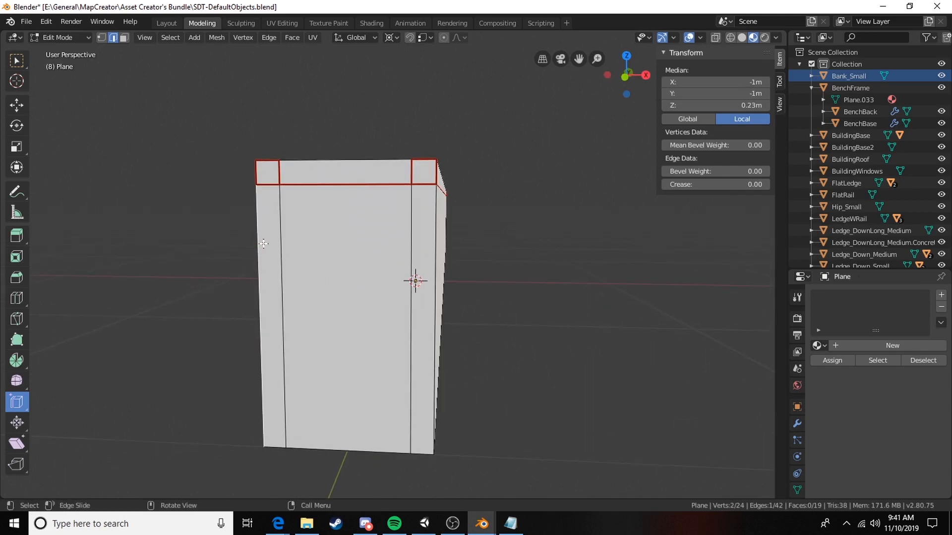
pyautogui.keyDown('shift'); pyautogui.click(431, 236); pyautogui.keyUp('shift')
pyautogui.rightClick(430, 236)
pyautogui.click(419, 294)
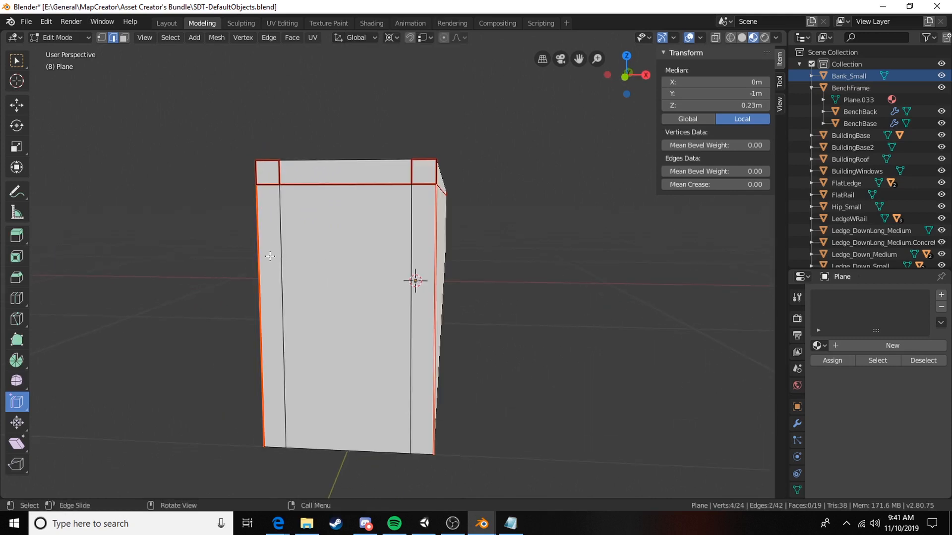
# Mark seams on the two outer vertical corner edges of the ledge's positive Y end.
pyautogui.moveTo(415, 280); pyautogui.dragTo(435, 211, button='middle')
pyautogui.scroll(-8, 436, 210)
pyautogui.scroll(8, 411, 259)
pyautogui.scroll(-3, 410, 273)
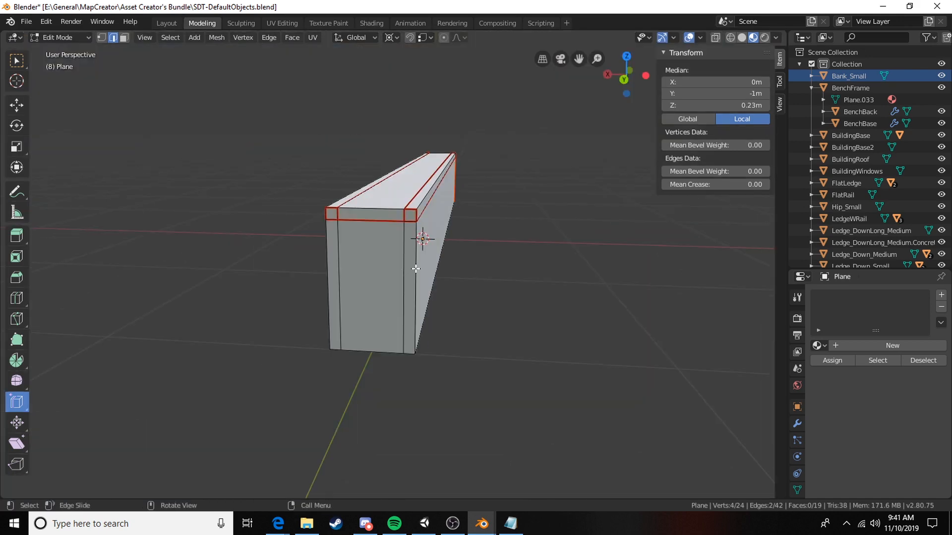
pyautogui.click(415, 268)
pyautogui.keyDown('shift'); pyautogui.click(329, 267); pyautogui.keyUp('shift')
pyautogui.rightClick(416, 263)
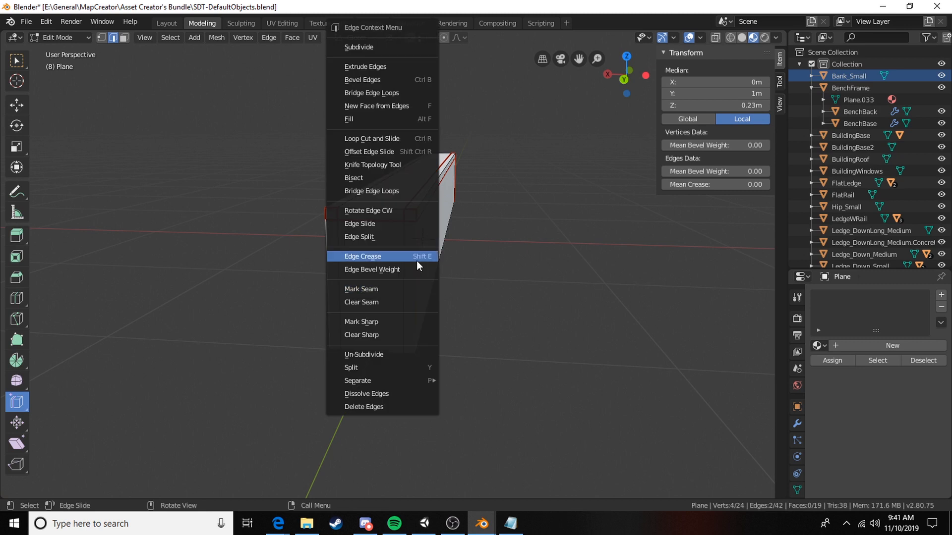
pyautogui.click(400, 290)
# Inspect the seam boundary of the positive Y end by selecting its three faces below the trim.
pyautogui.scroll(6, 479, 263)
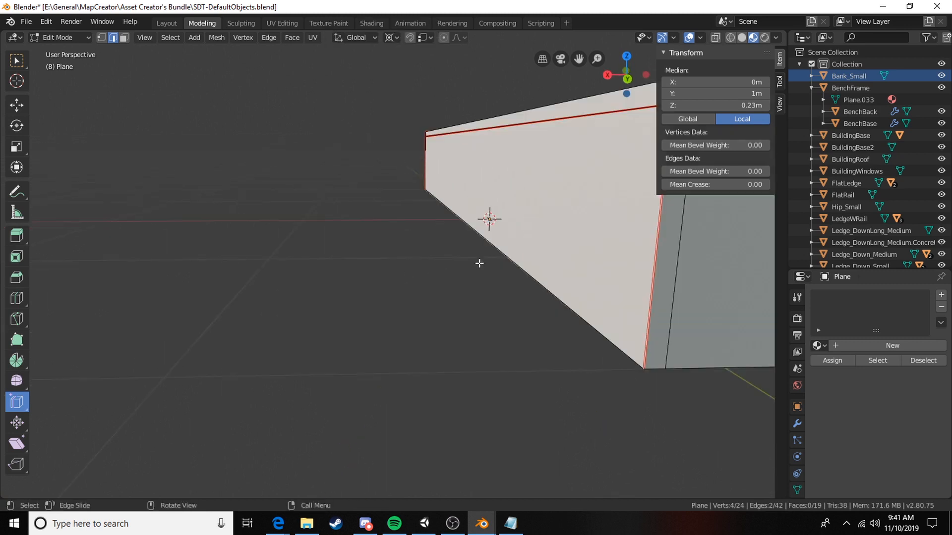
pyautogui.scroll(-6, 478, 263)
pyautogui.click(305, 199)
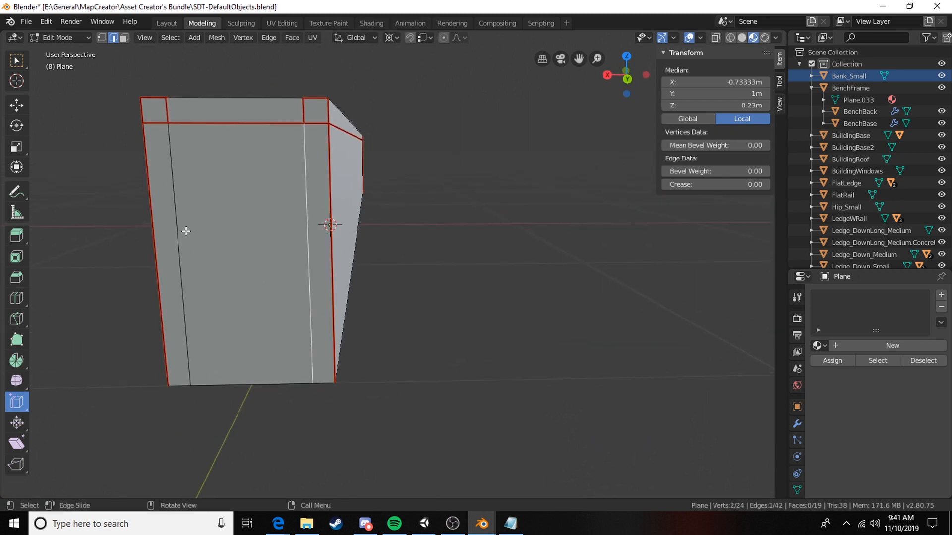
pyautogui.click(184, 231)
pyautogui.press('3')
pyautogui.click(316, 217)
pyautogui.keyDown('shift'); pyautogui.click(261, 220); pyautogui.keyUp('shift')
pyautogui.keyDown('shift'); pyautogui.click(158, 212); pyautogui.keyUp('shift')
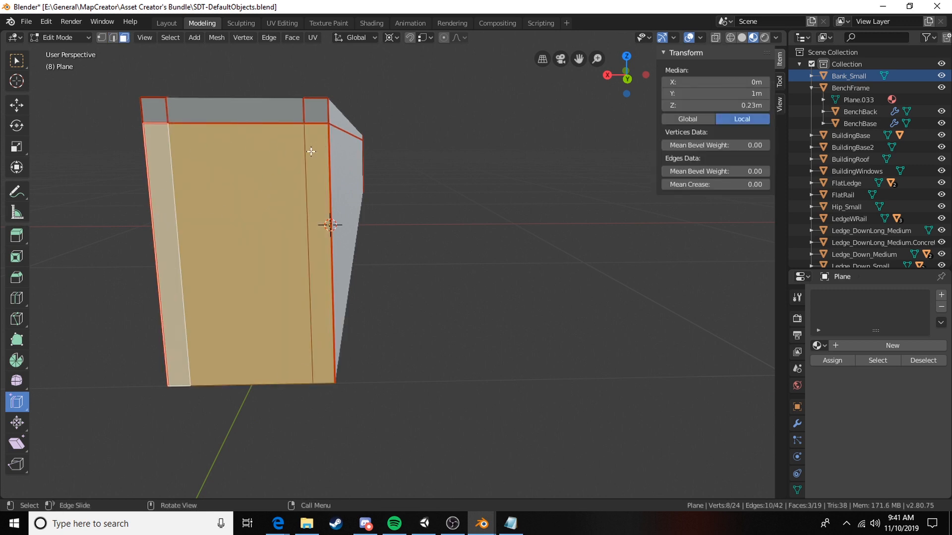
# Inspect the seam boundaries of the negative X side panel, its upper trim strip and the adjoining positive Y corner square.
pyautogui.moveTo(292, 200); pyautogui.dragTo(261, 204, button='middle')
pyautogui.click(171, 188)
pyautogui.moveTo(170, 188); pyautogui.dragTo(191, 209, button='middle')
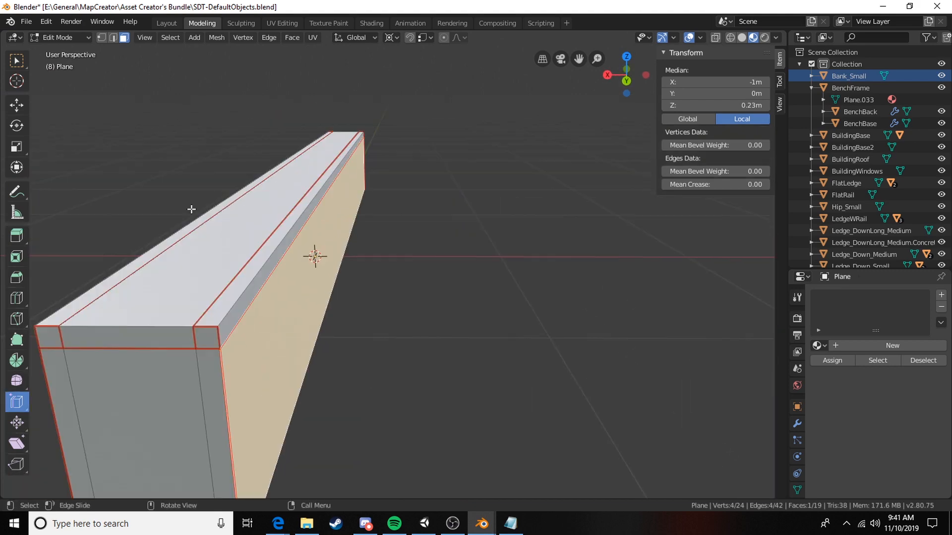
pyautogui.click(228, 315)
pyautogui.press('2')
pyautogui.click(255, 281)
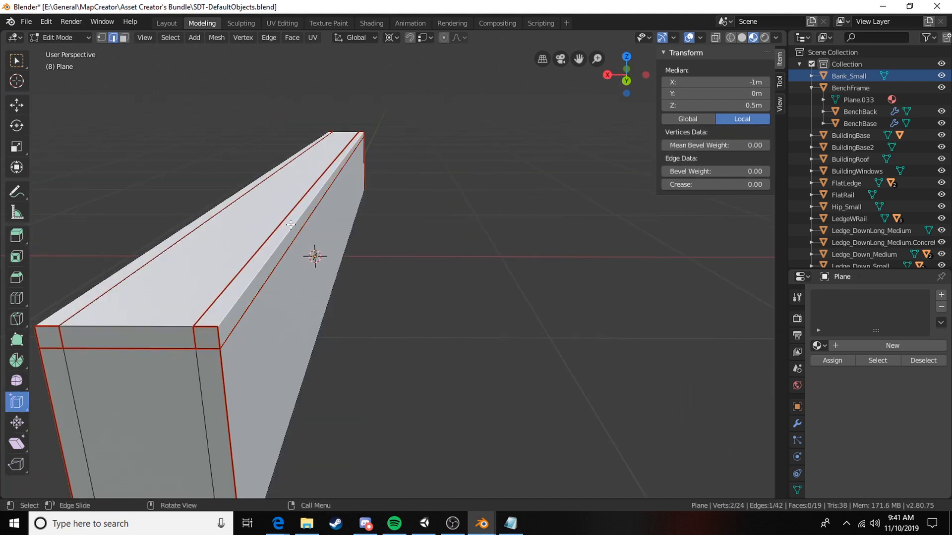
pyautogui.press('3')
pyautogui.click(248, 290)
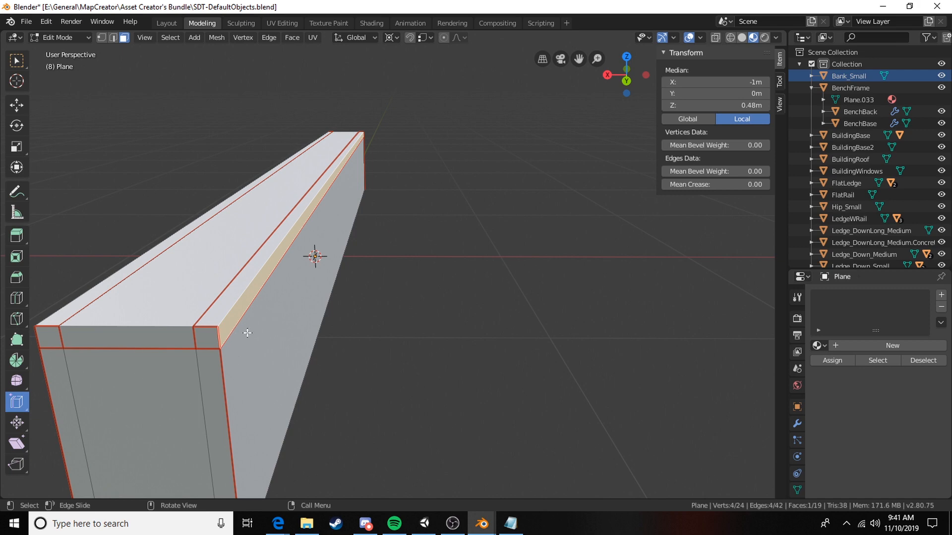
pyautogui.moveTo(248, 332); pyautogui.dragTo(378, 166, button='middle')
pyautogui.click(278, 270)
pyautogui.click(290, 270)
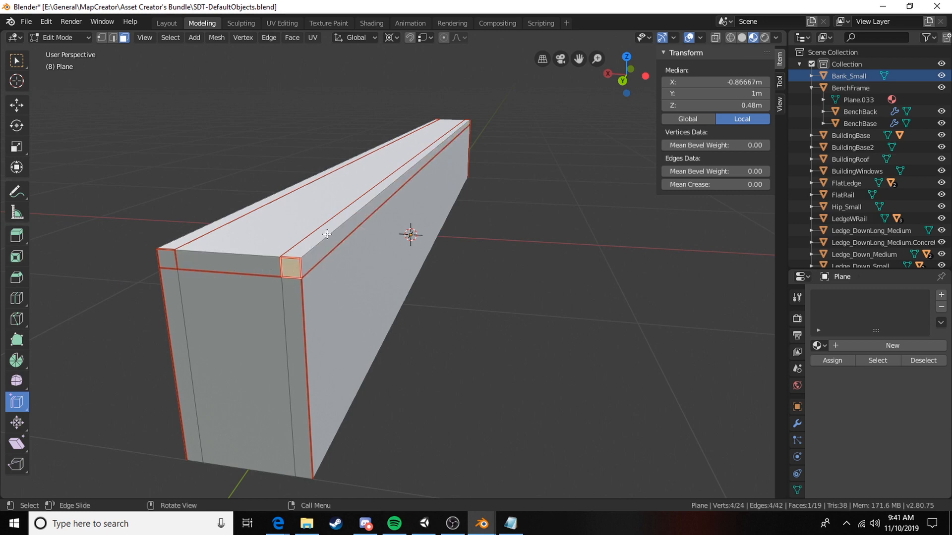
pyautogui.moveTo(354, 249); pyautogui.dragTo(397, 220, button='middle')
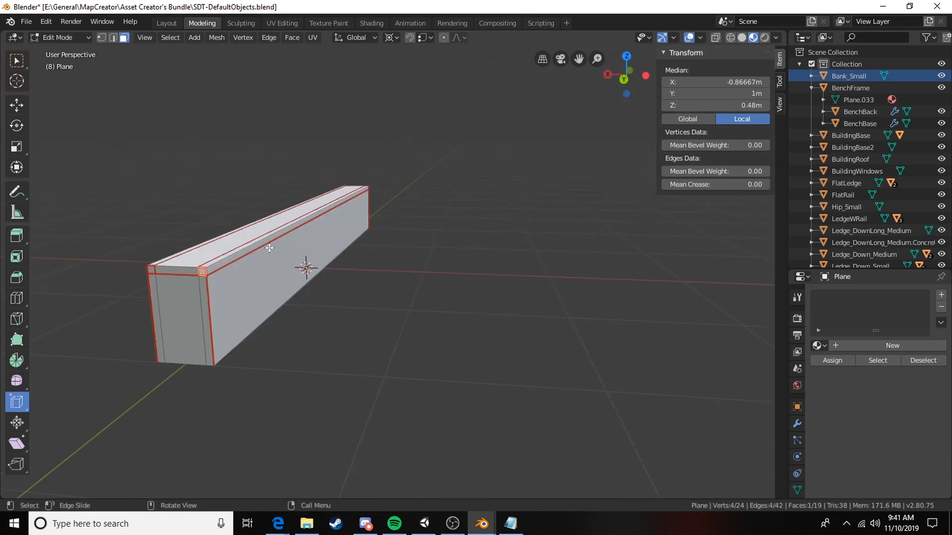
pyautogui.keyDown('shift'); pyautogui.moveTo(269, 247); pyautogui.dragTo(311, 257, button='middle'); pyautogui.keyUp('shift')
pyautogui.scroll(-2, 342, 232)
pyautogui.scroll(3, 311, 257)
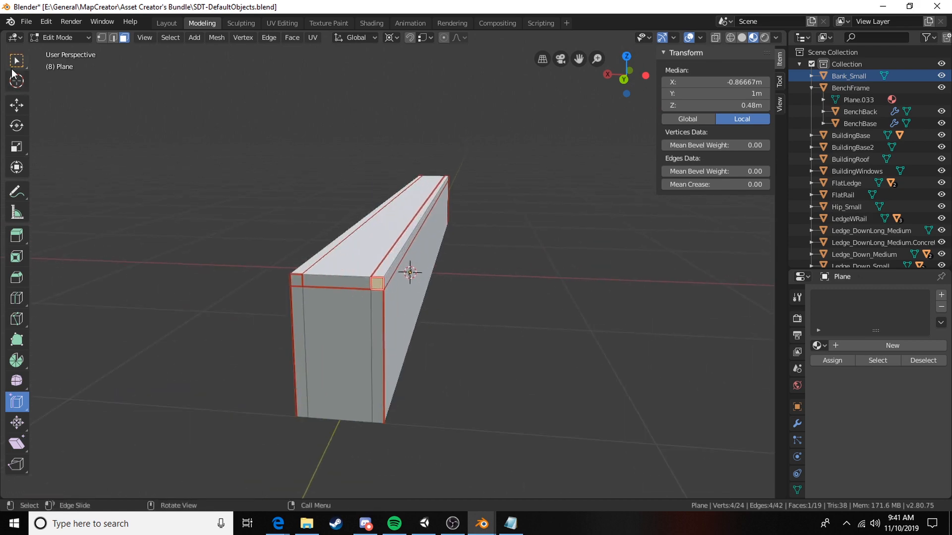
# Switch to the UV Editing workspace and unwrap all faces of the ledge.
pyautogui.click(102, 22)
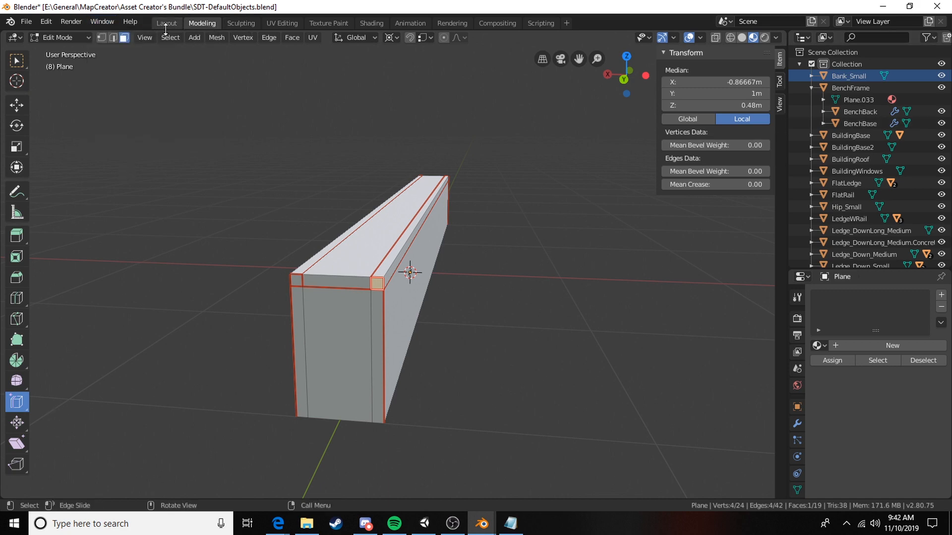
pyautogui.click(282, 23)
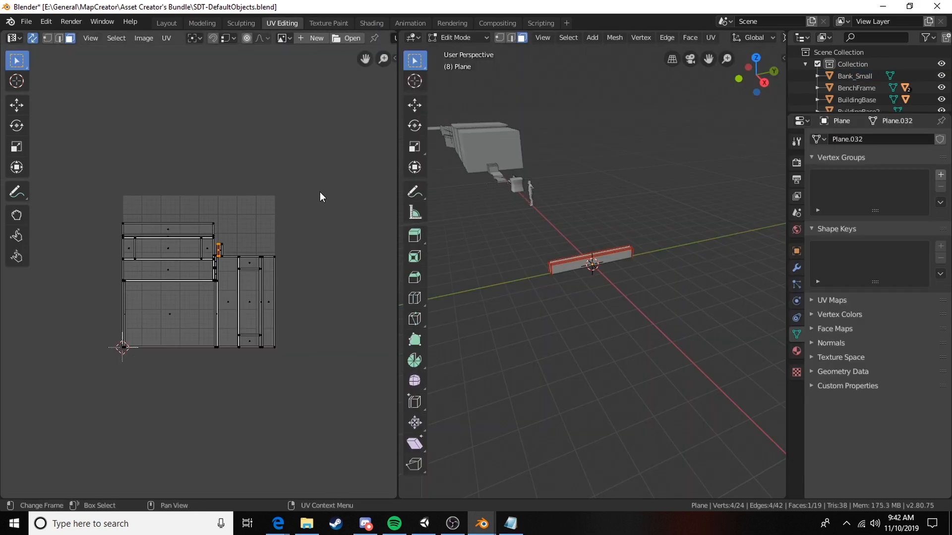
pyautogui.scroll(3, 656, 229)
pyautogui.moveTo(546, 288); pyautogui.dragTo(627, 271, button='middle')
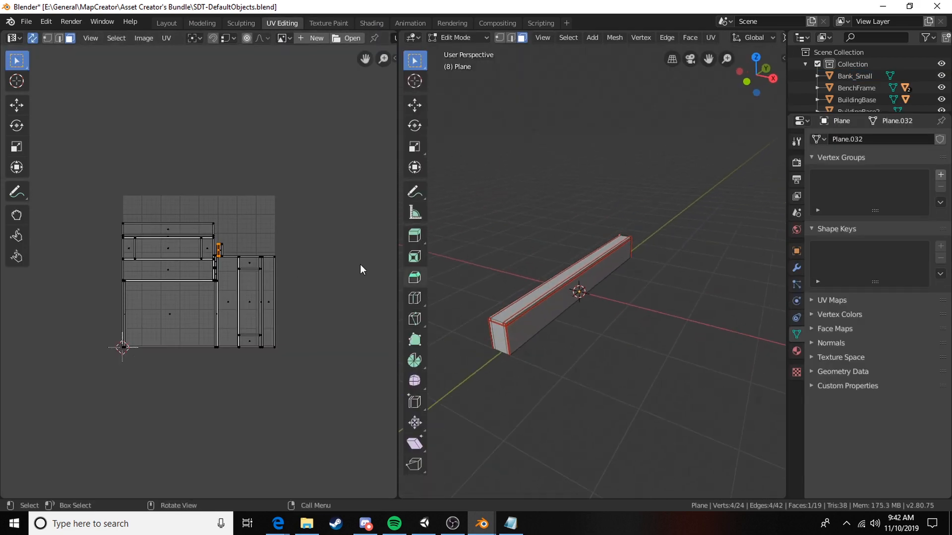
pyautogui.scroll(5, 234, 270)
pyautogui.scroll(-3, 233, 270)
pyautogui.moveTo(516, 297); pyautogui.dragTo(556, 304, button='middle')
pyautogui.press('a')
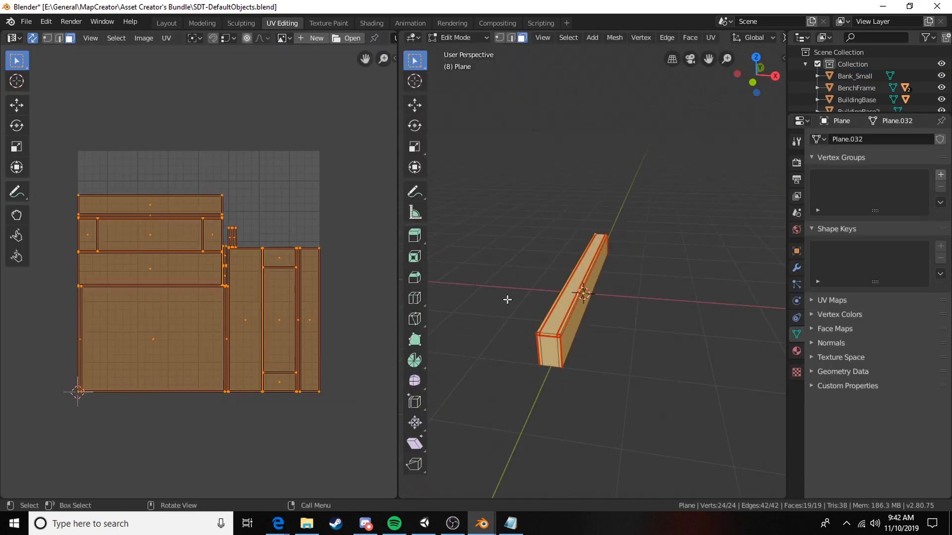
pyautogui.press('u')
pyautogui.click(570, 169)
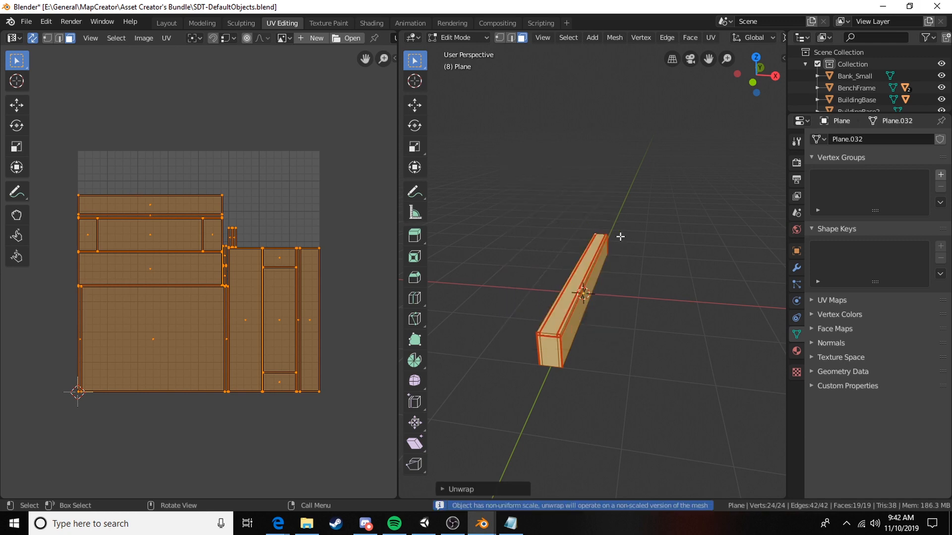
pyautogui.press('u')
pyautogui.press('Escape')
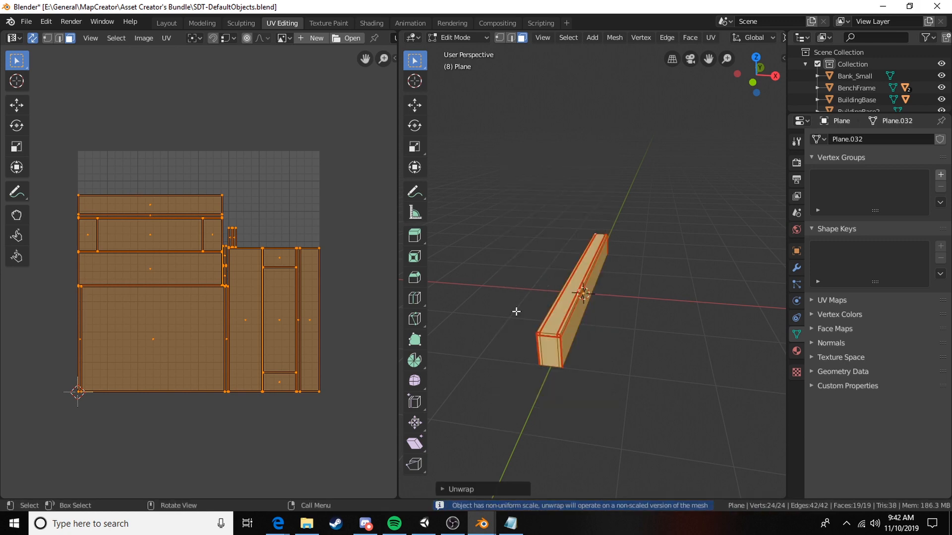
# Try marking the ledge's outermost upper long edge on the positive X side as a seam, and undo it.
pyautogui.scroll(2, 571, 311)
pyautogui.press('u')
pyautogui.press('Escape')
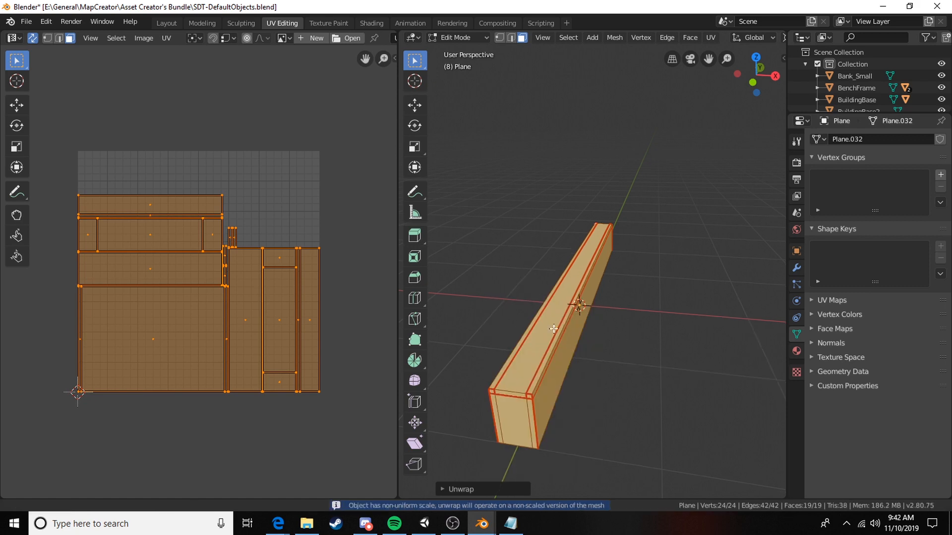
pyautogui.scroll(3, 556, 292)
pyautogui.keyDown('shift'); pyautogui.moveTo(511, 335); pyautogui.dragTo(556, 299, button='middle'); pyautogui.keyUp('shift')
pyautogui.press('2')
pyautogui.click(525, 311)
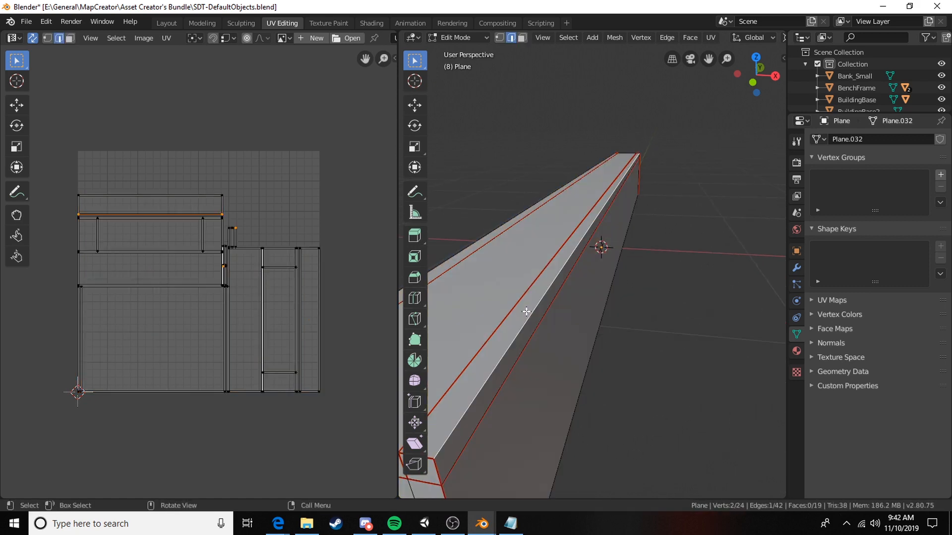
pyautogui.press('u')
pyautogui.click(505, 441)
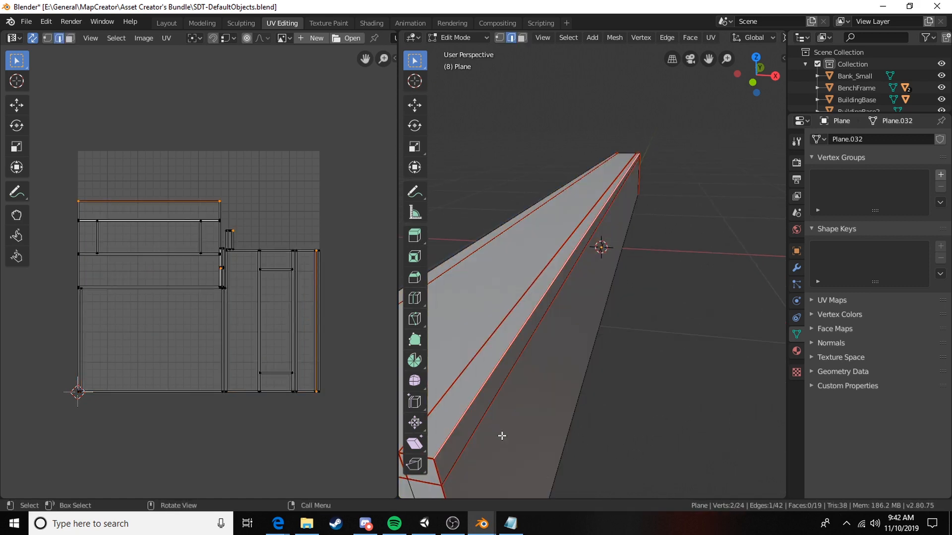
pyautogui.moveTo(580, 283); pyautogui.dragTo(583, 281, button='middle')
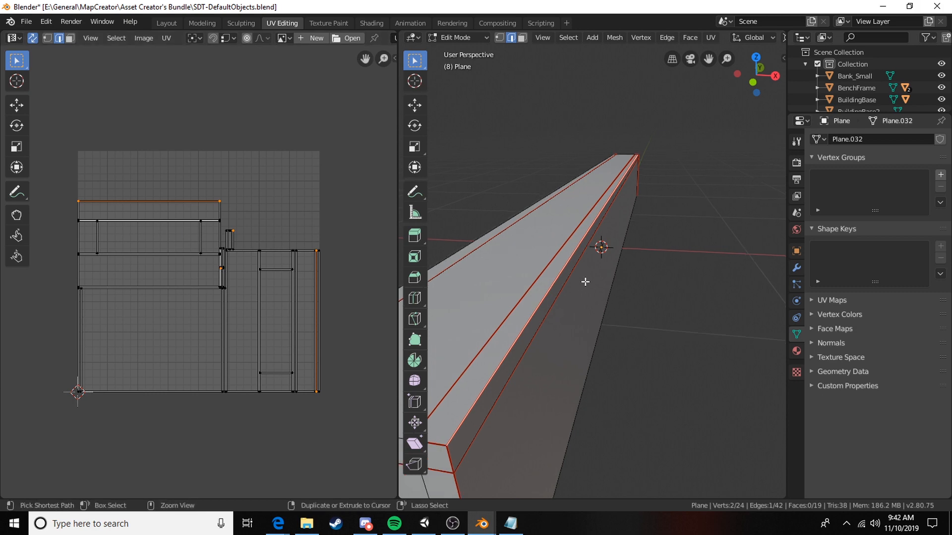
pyautogui.hotkey('ctrl', 'z')
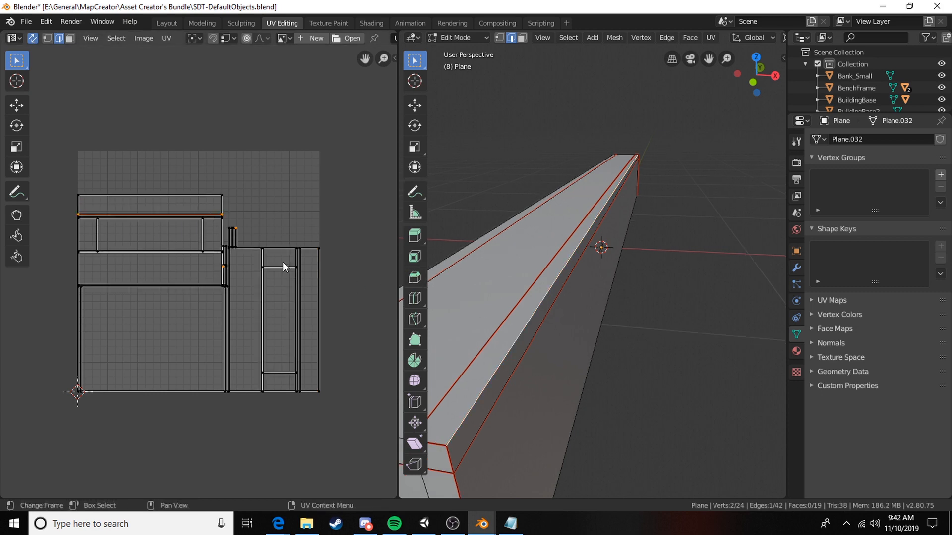
# Display the Factory_Color.png.001 texture behind the ledge's UV layout.
pyautogui.moveTo(537, 334); pyautogui.dragTo(572, 349, button='middle')
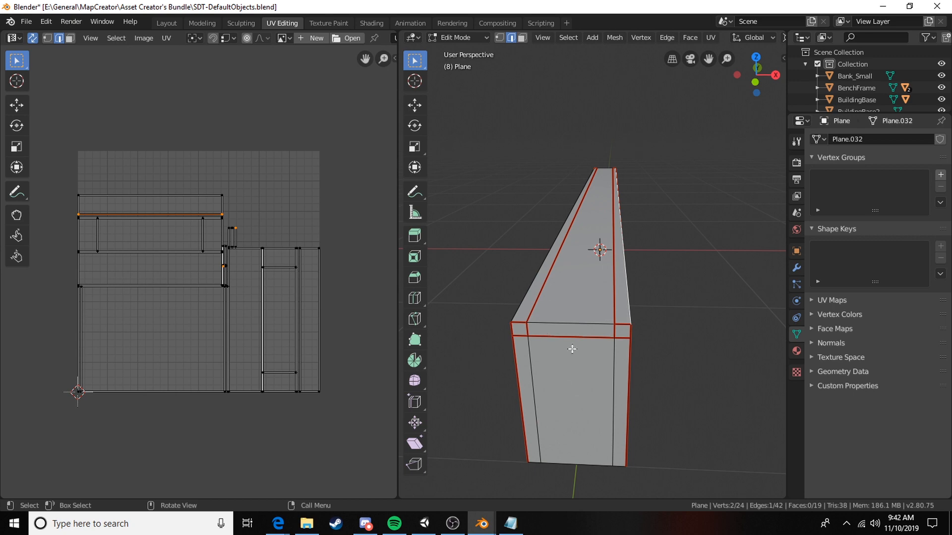
pyautogui.click(284, 37)
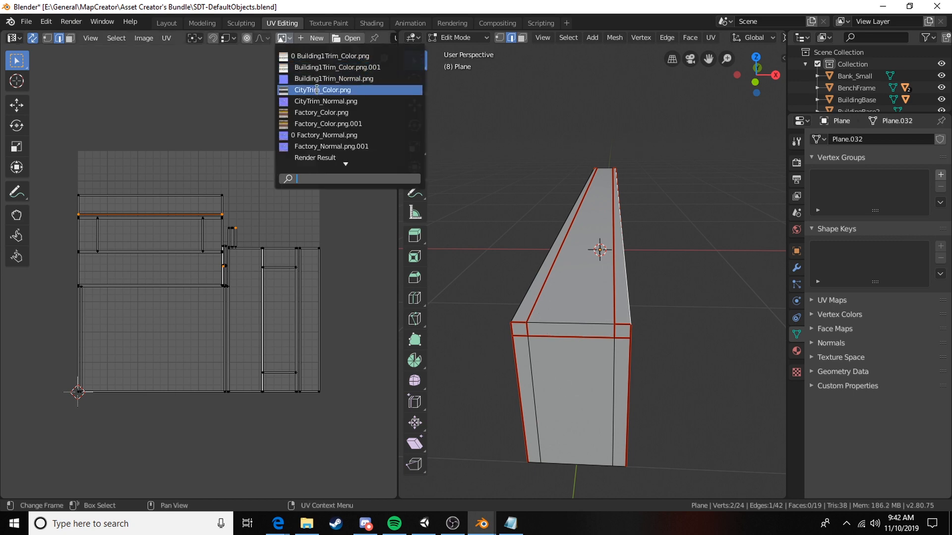
pyautogui.click(335, 113)
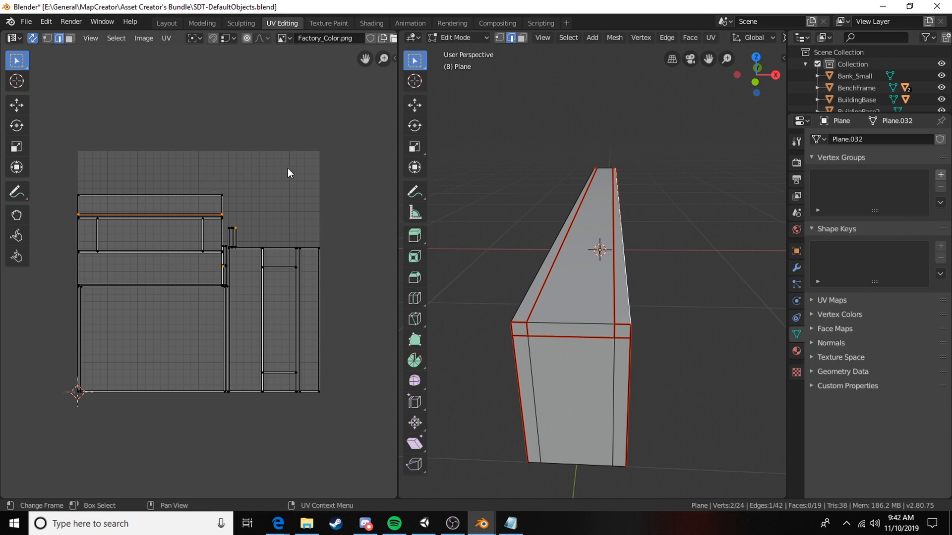
pyautogui.moveTo(398, 65); pyautogui.dragTo(419, 67)
pyautogui.click(284, 38)
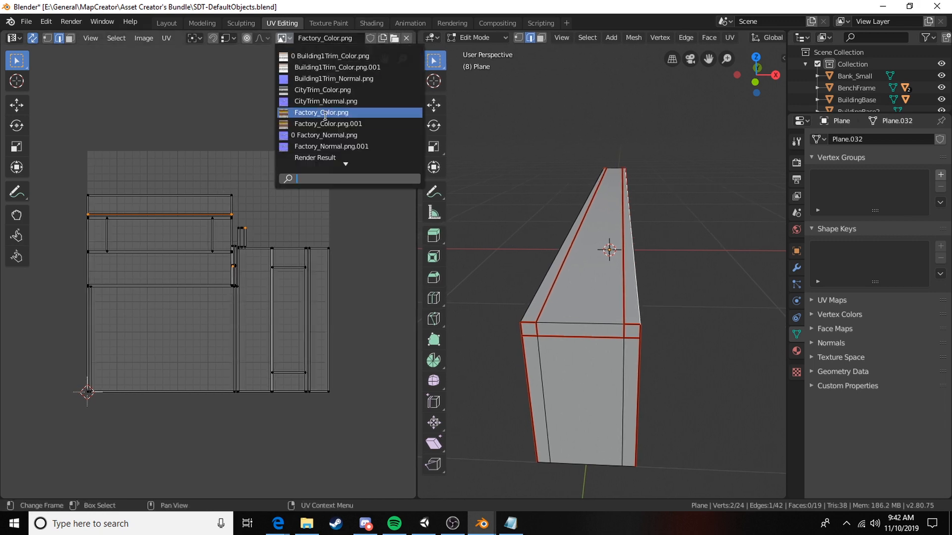
pyautogui.click(320, 123)
pyautogui.scroll(-5, 297, 199)
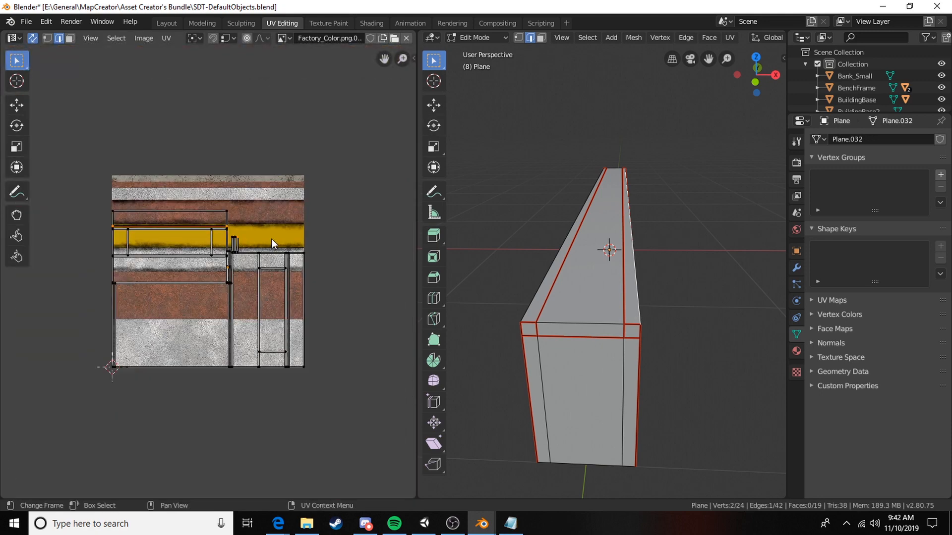
# Enlarge the UV editing area and examine how the ledge's UV islands line up with the factory texture's trim bands.
pyautogui.scroll(4, 292, 232)
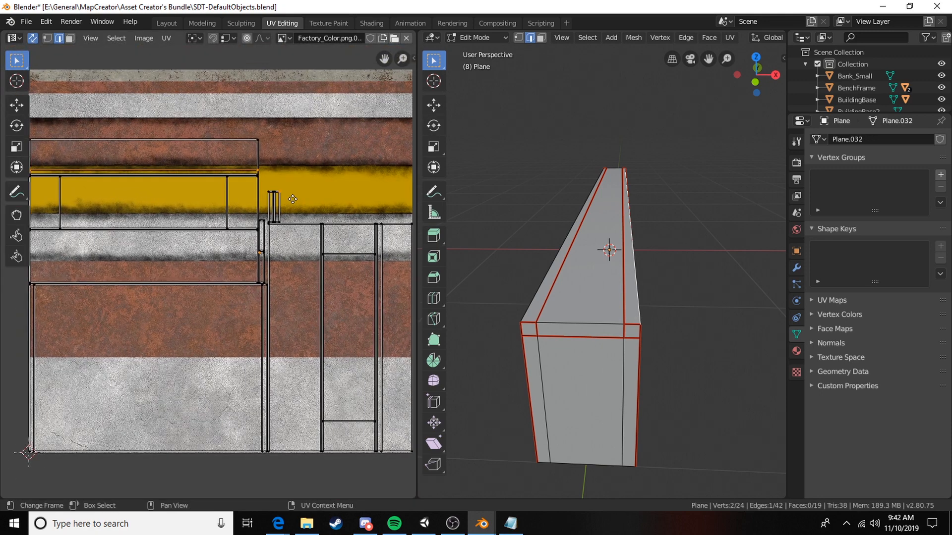
pyautogui.scroll(-1, 310, 190)
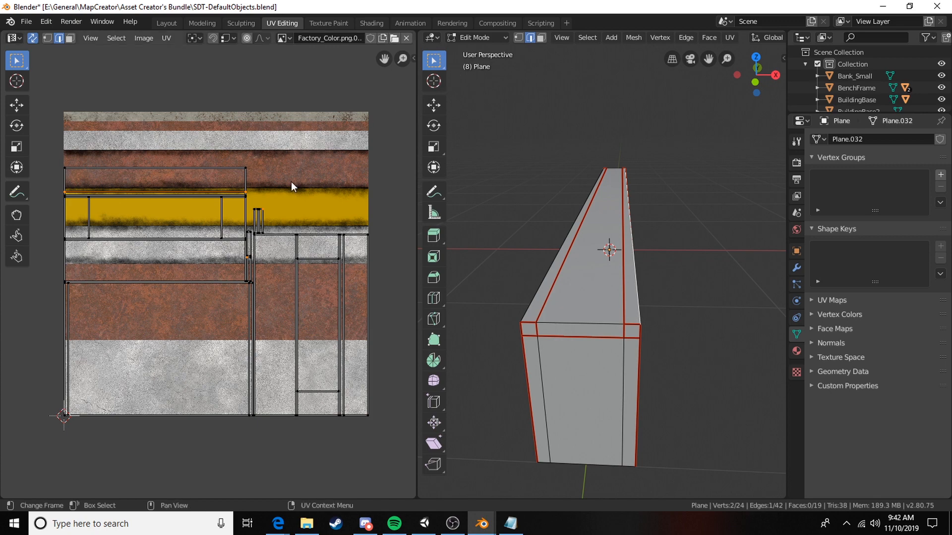
pyautogui.scroll(1, 293, 184)
pyautogui.moveTo(325, 181); pyautogui.dragTo(314, 179, button='middle')
pyautogui.scroll(-1, 307, 179)
pyautogui.moveTo(416, 180); pyautogui.dragTo(483, 180)
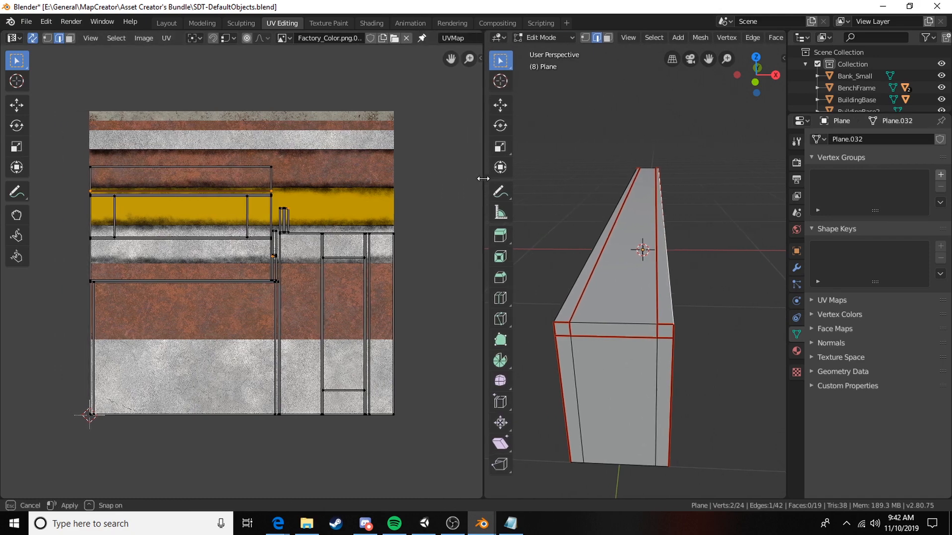
pyautogui.scroll(1, 383, 179)
pyautogui.moveTo(383, 176); pyautogui.dragTo(391, 183, button='middle')
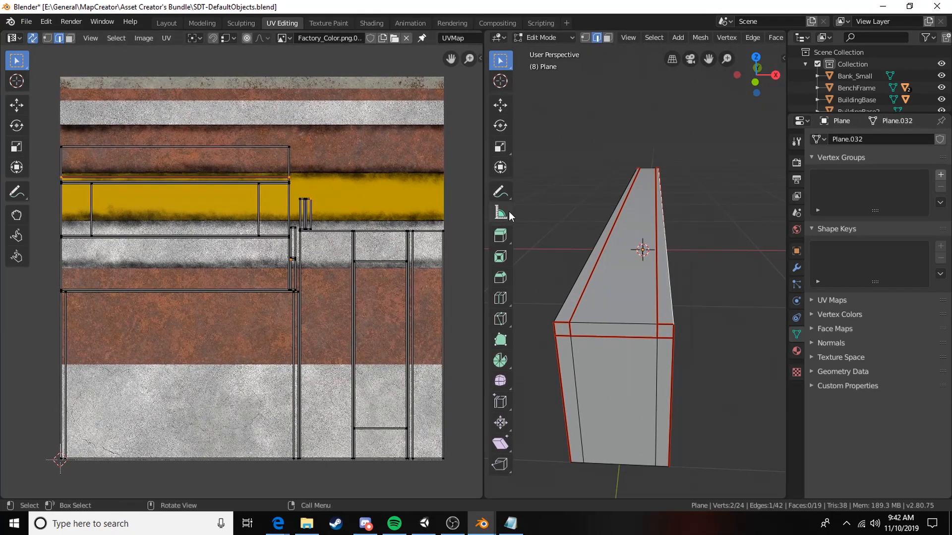
pyautogui.moveTo(636, 298); pyautogui.dragTo(664, 292, button='middle')
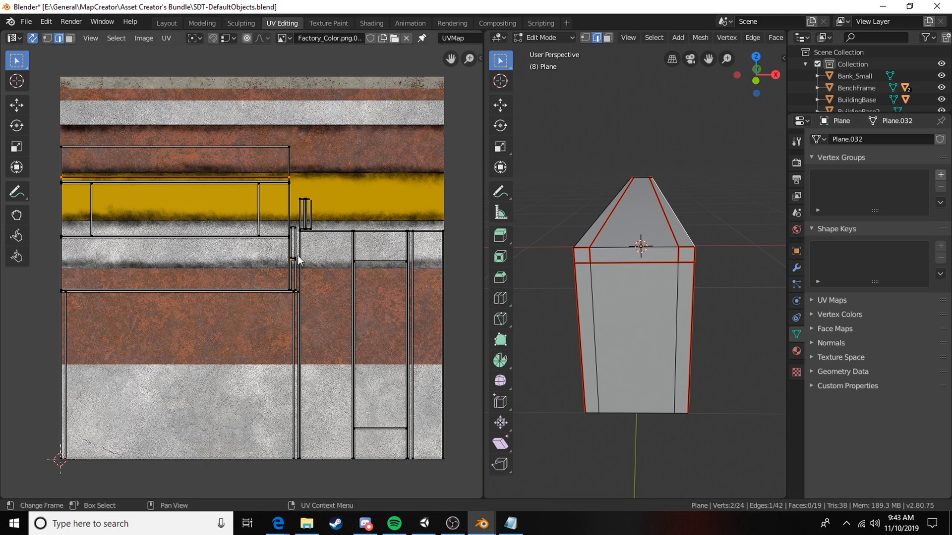
# Switch to the BuilderExample scene in Unity and look over the courtyard between the buildings.
pyautogui.click(430, 529)
pyautogui.scroll(-10, 493, 264)
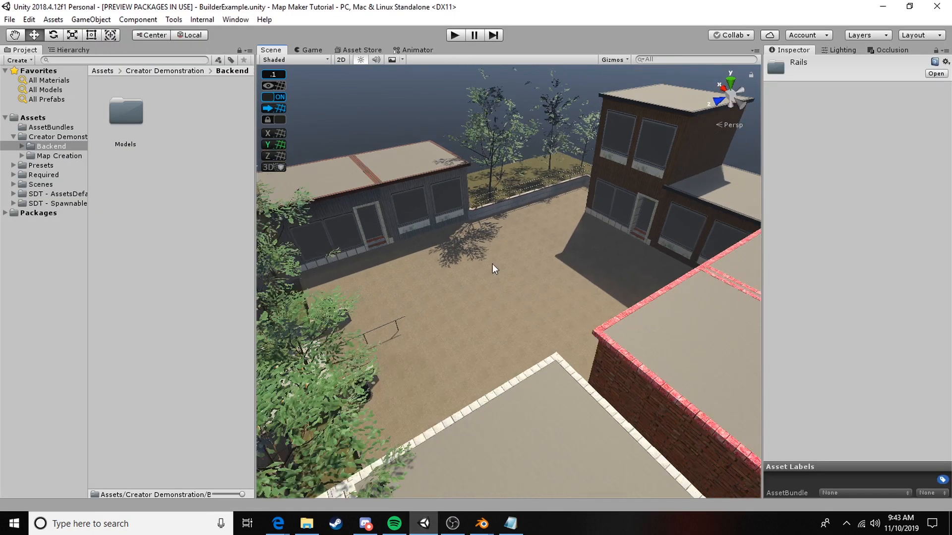
pyautogui.moveTo(382, 326); pyautogui.dragTo(633, 184, button='middle')
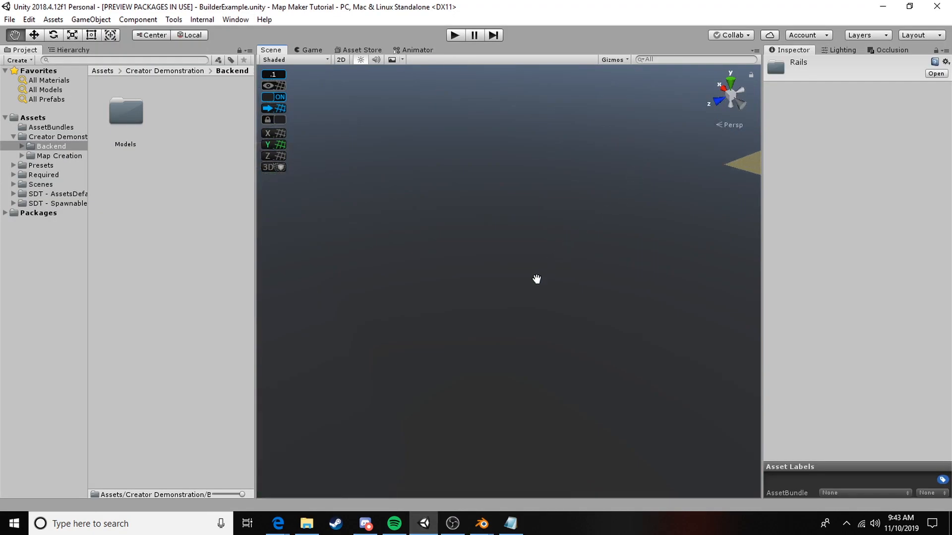
pyautogui.moveTo(536, 279)
pyautogui.mouseDown(button='middle')
pyautogui.moveTo(478, 333)
pyautogui.moveTo(633, 290)
pyautogui.moveTo(618, 315)
pyautogui.moveTo(541, 294)
pyautogui.mouseUp(button='middle')
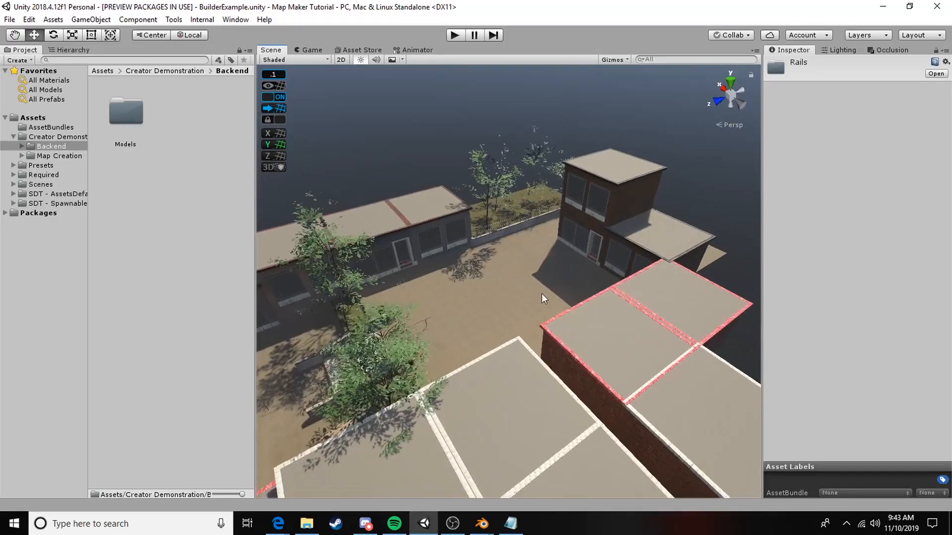
pyautogui.scroll(12, 541, 293)
pyautogui.keyDown('alt'); pyautogui.moveTo(416, 297); pyautogui.dragTo(516, 293); pyautogui.keyUp('alt')
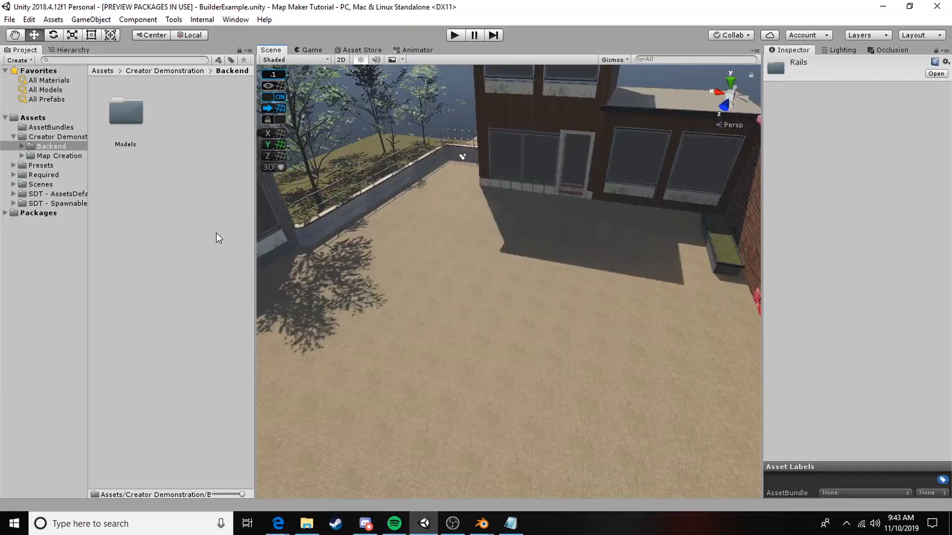
# Add a cube to the courtyard of the BuilderExample scene and raise it to a Y position of 1.
pyautogui.click(74, 50)
pyautogui.click(28, 60)
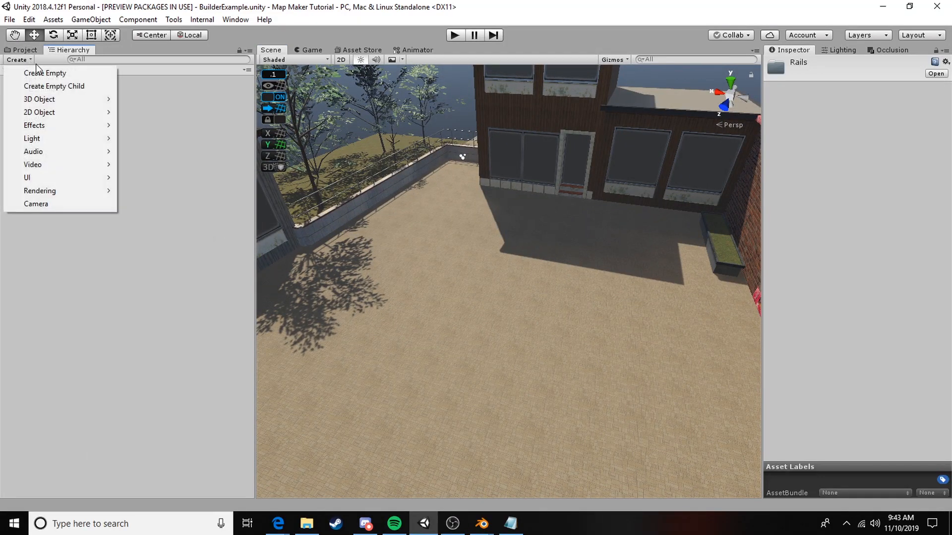
pyautogui.moveTo(46, 100)
pyautogui.click(145, 98)
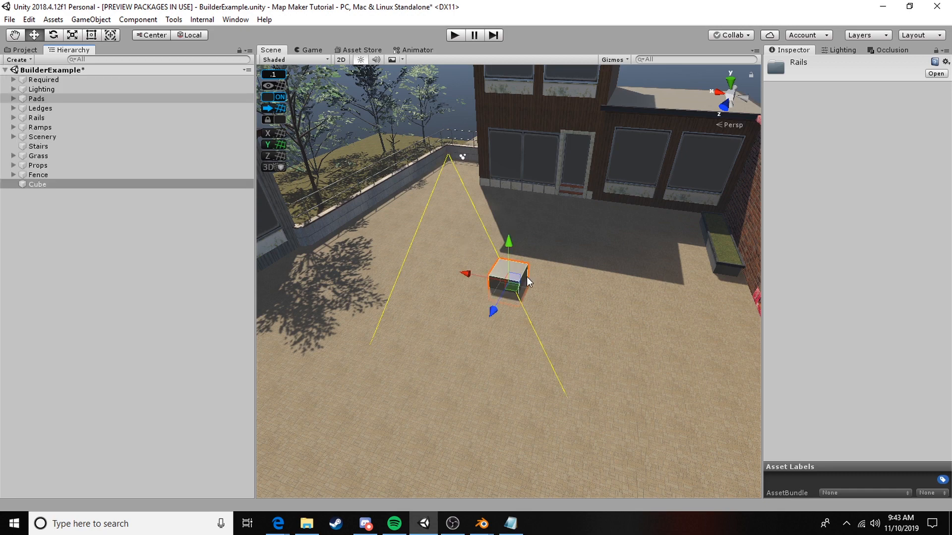
pyautogui.press('f')
pyautogui.moveTo(504, 240); pyautogui.dragTo(511, 219)
pyautogui.scroll(4, 510, 238)
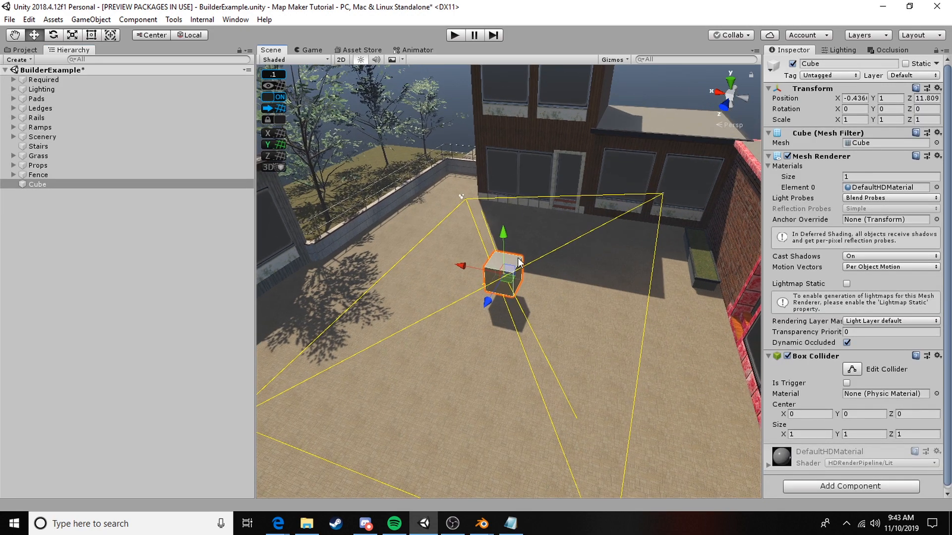
# Duplicate the cube twice along the X axis to form a row of three, with the last cube at X -1.6.
pyautogui.moveTo(512, 273)
pyautogui.keyDown('alt'); pyautogui.mouseDown()
pyautogui.moveTo(385, 288)
pyautogui.moveTo(500, 287)
pyautogui.mouseUp(); pyautogui.keyUp('alt')
pyautogui.hotkey('ctrl', 'd')
pyautogui.hotkey('ctrl', 'd')
# Open the Styles material folder under SDT - AssetsDefault > Map Creation in the project assets.
pyautogui.click(39, 50)
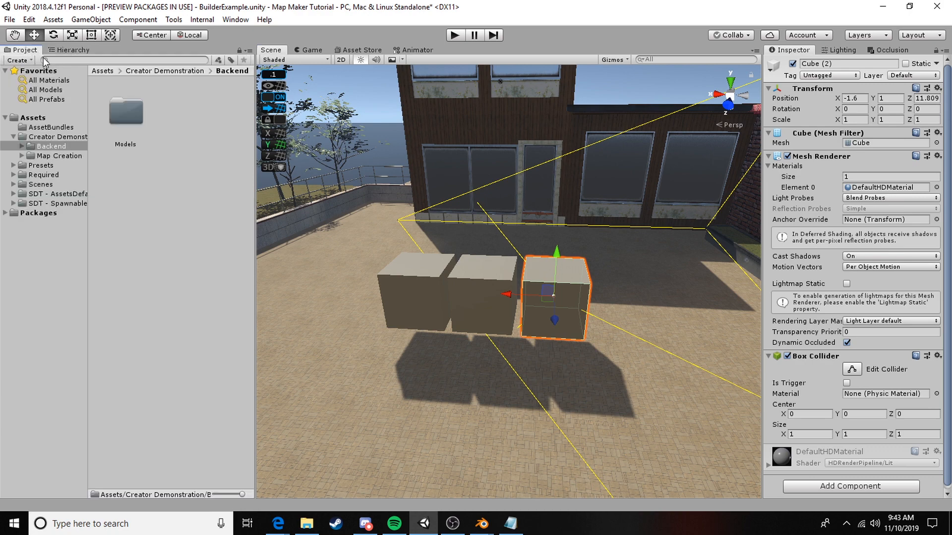
pyautogui.click(23, 155)
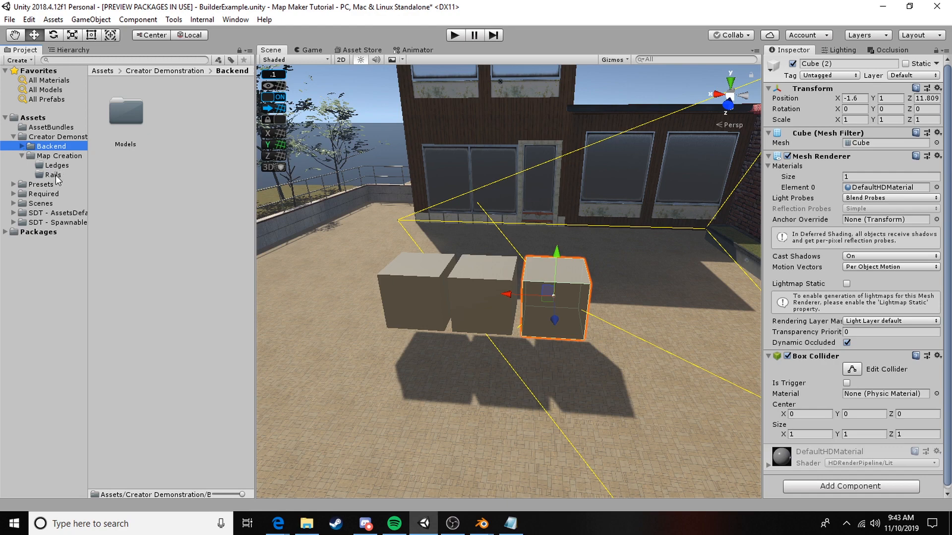
pyautogui.click(22, 156)
pyautogui.click(22, 156)
pyautogui.click(14, 212)
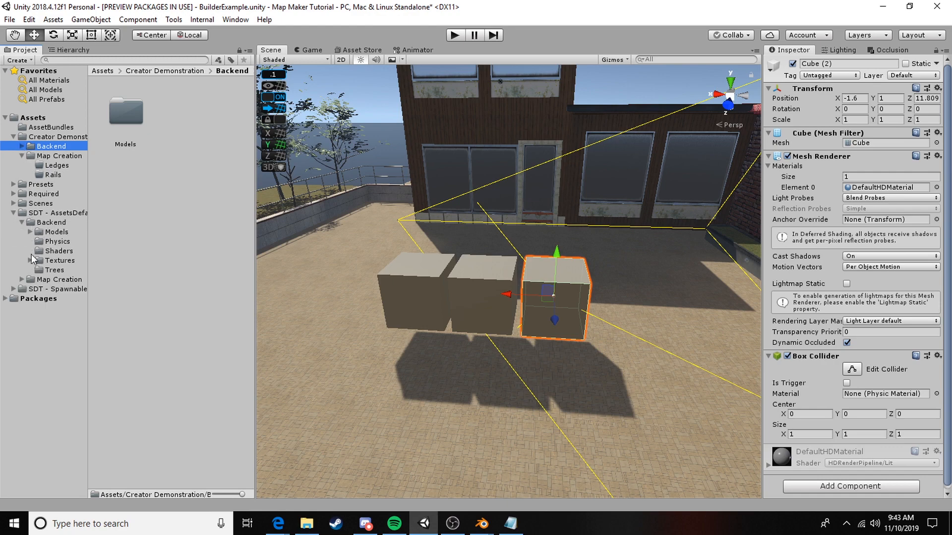
pyautogui.click(22, 282)
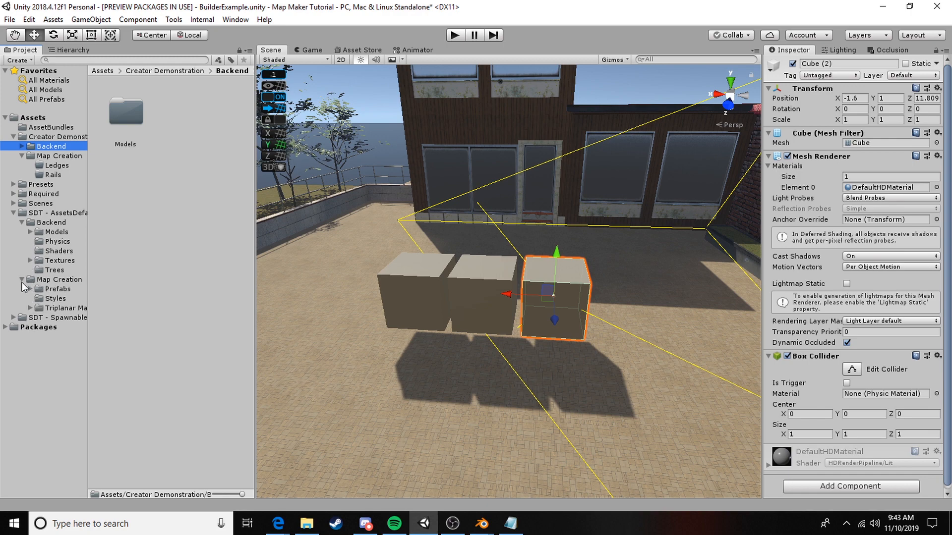
pyautogui.click(55, 298)
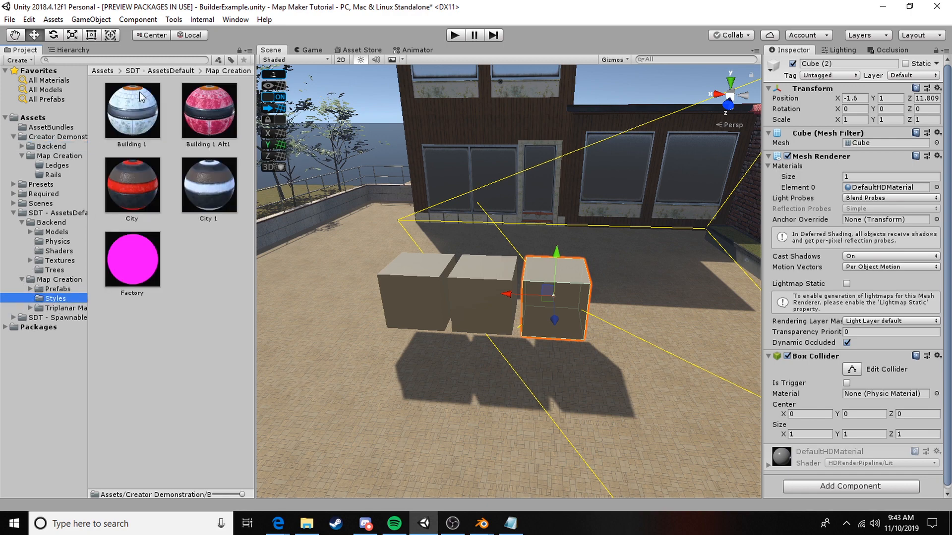
# Apply the City 1, Factory and Building 1 materials to the three cubes in order, ending with the selected Cube (2), and view them up close.
pyautogui.moveTo(205, 163); pyautogui.dragTo(423, 291)
pyautogui.scroll(3, 347, 298)
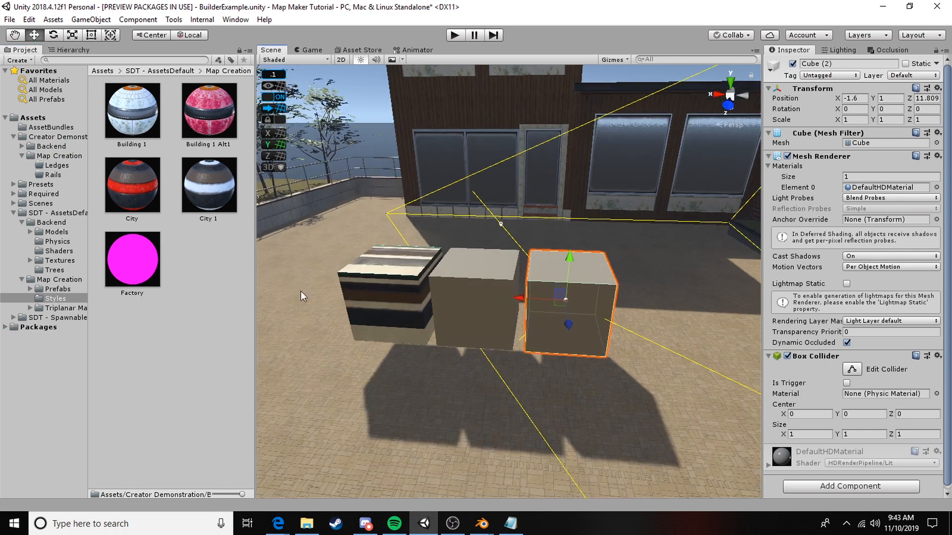
pyautogui.moveTo(137, 260); pyautogui.dragTo(468, 272)
pyautogui.scroll(2, 479, 285)
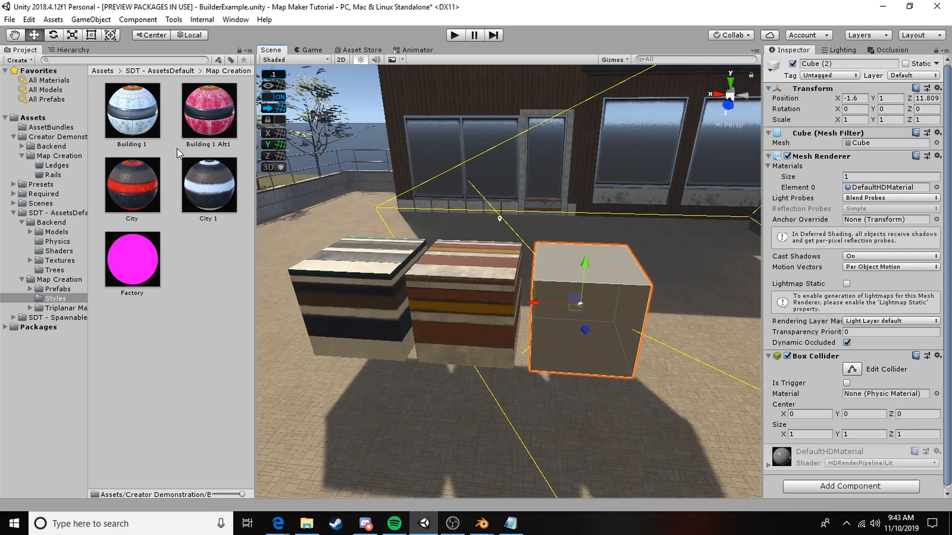
pyautogui.moveTo(129, 128); pyautogui.dragTo(431, 315)
pyautogui.moveTo(431, 314); pyautogui.dragTo(501, 286, button='middle')
pyautogui.scroll(5, 432, 277)
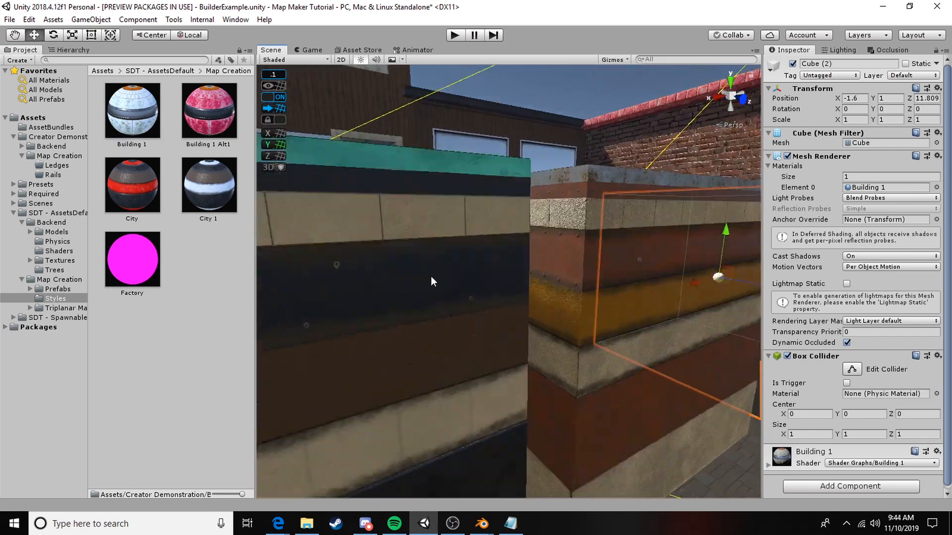
pyautogui.moveTo(430, 277); pyautogui.dragTo(502, 273, button='middle')
pyautogui.scroll(-5, 502, 273)
# Set both the Color and the Rail Color of the City material to white.
pyautogui.click(143, 191)
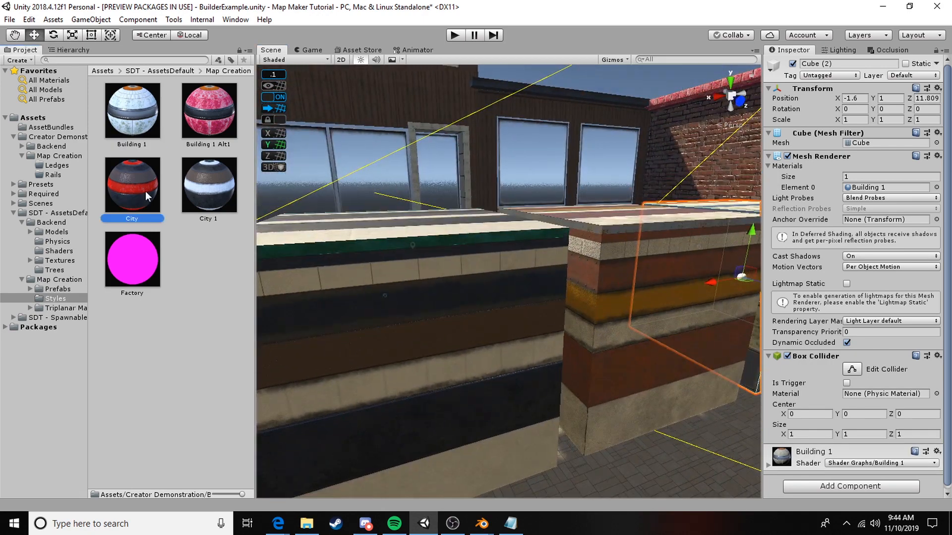
pyautogui.click(910, 93)
pyautogui.moveTo(51, 124); pyautogui.dragTo(40, 78)
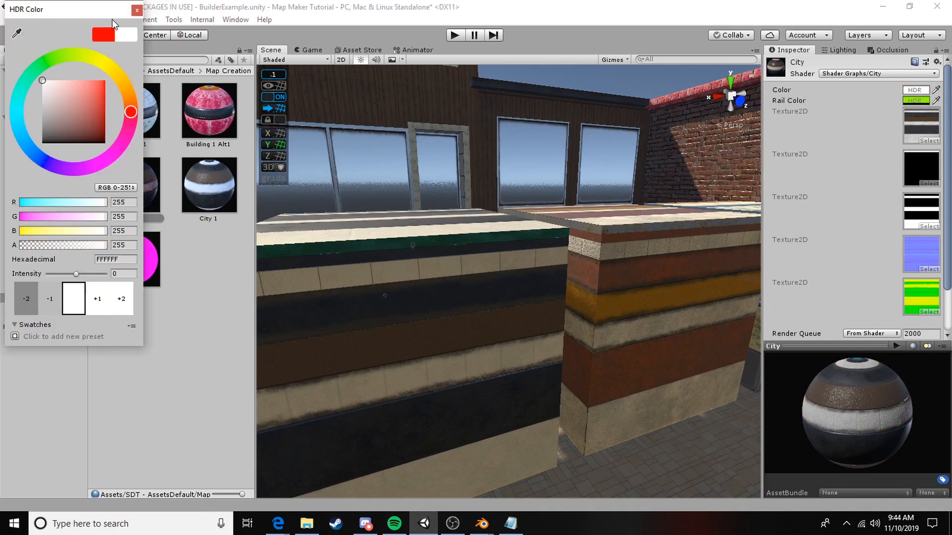
pyautogui.click(137, 10)
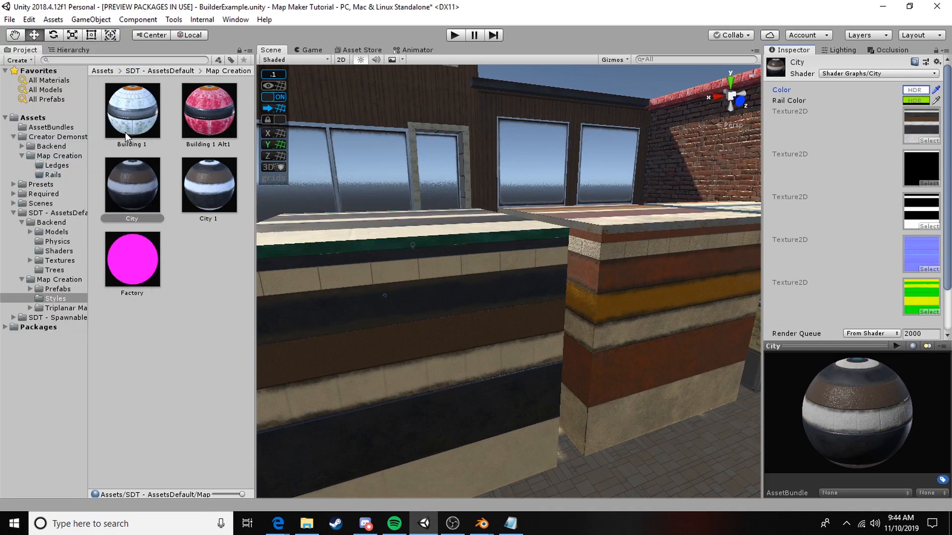
pyautogui.click(916, 100)
pyautogui.moveTo(61, 108); pyautogui.dragTo(40, 78)
pyautogui.click(139, 11)
# Compare the three textured cubes, and inspect the Building 1 material's properties and the building front behind them.
pyautogui.moveTo(542, 283); pyautogui.dragTo(437, 268, button='right')
pyautogui.moveTo(631, 274); pyautogui.dragTo(655, 276, button='right')
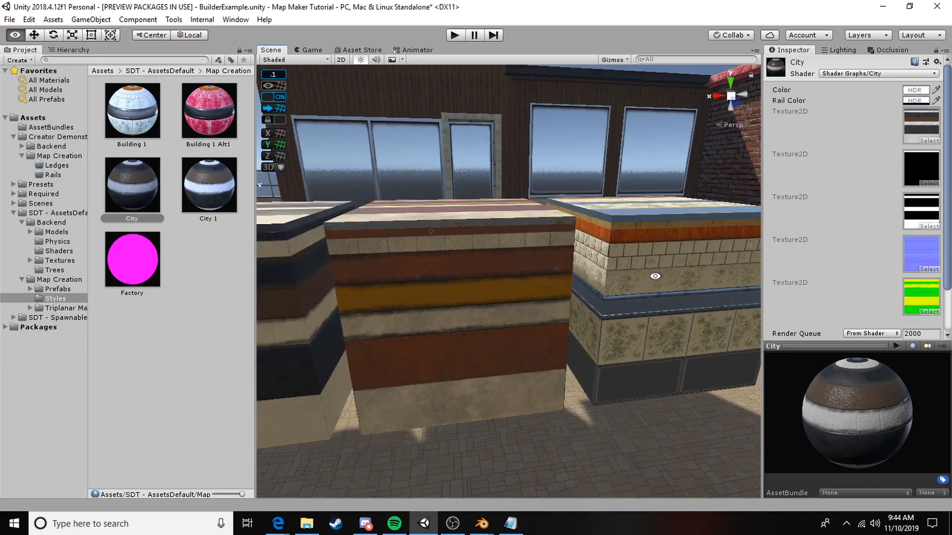
pyautogui.click(106, 100)
pyautogui.moveTo(648, 243); pyautogui.dragTo(486, 229, button='right')
pyautogui.scroll(-2, 504, 217)
pyautogui.scroll(3, 487, 229)
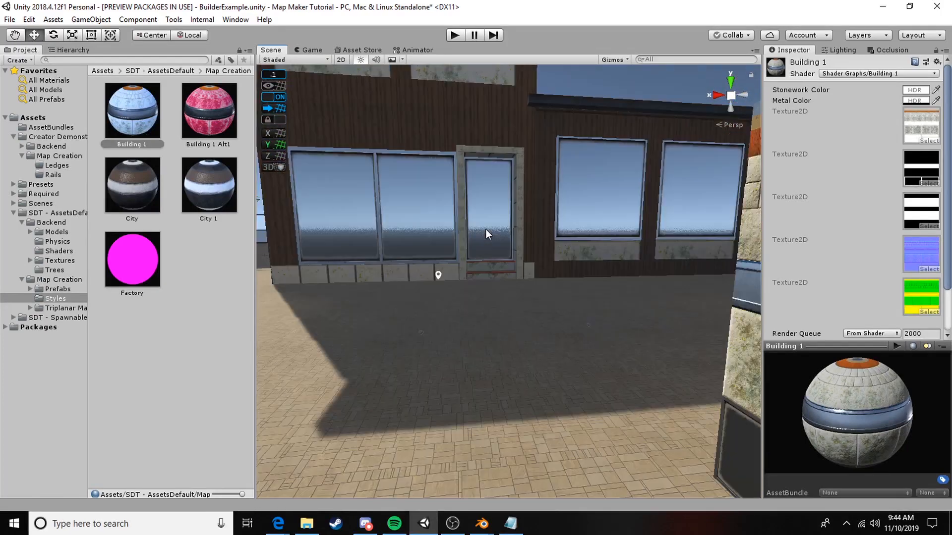
# Examine the Factory-textured cube and a building corner up close, checking the yellow painted, rusted metal and concrete strips from several angles.
pyautogui.scroll(-3, 487, 229)
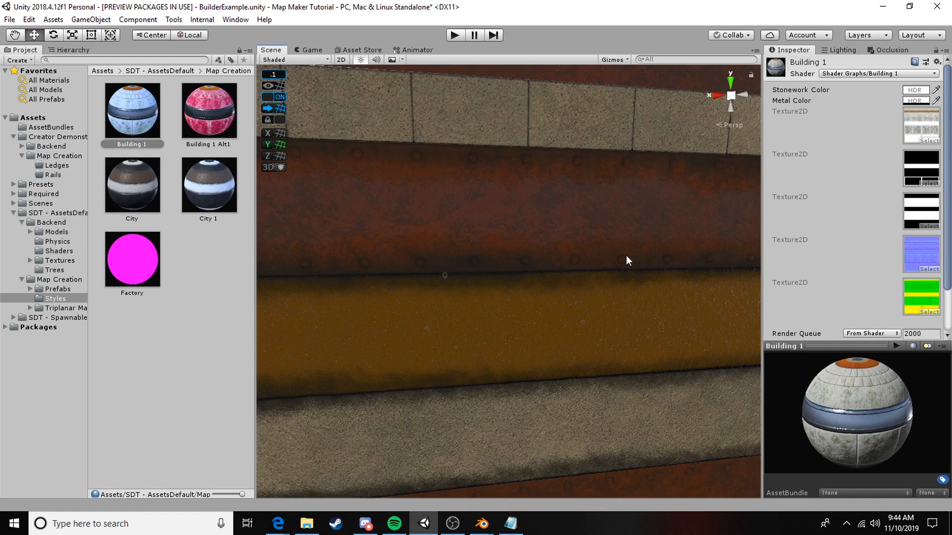
pyautogui.scroll(-2, 614, 245)
pyautogui.scroll(2, 521, 190)
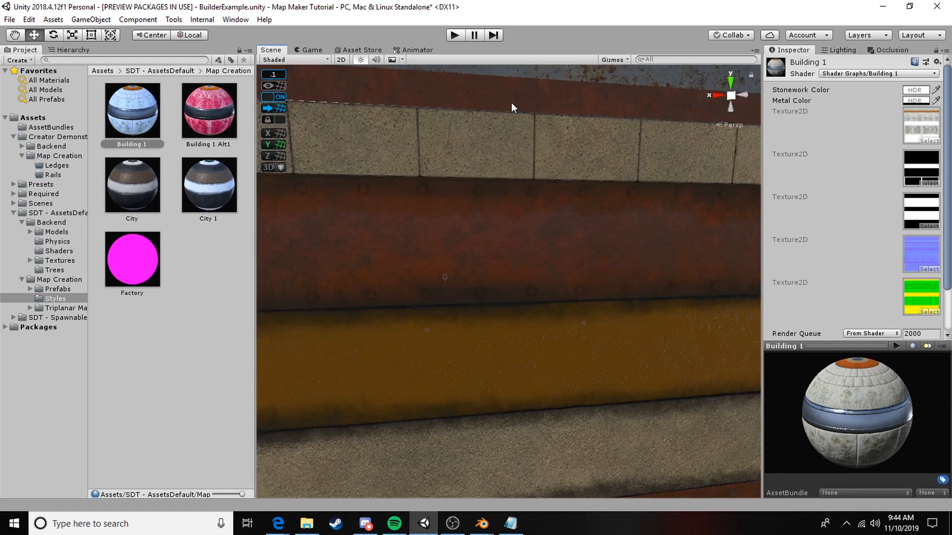
pyautogui.scroll(-2, 582, 298)
pyautogui.moveTo(582, 298)
pyautogui.mouseDown(button='right')
pyautogui.moveTo(585, 225)
pyautogui.moveTo(566, 296)
pyautogui.mouseUp(button='right')
pyautogui.moveTo(639, 310); pyautogui.dragTo(428, 214, button='right')
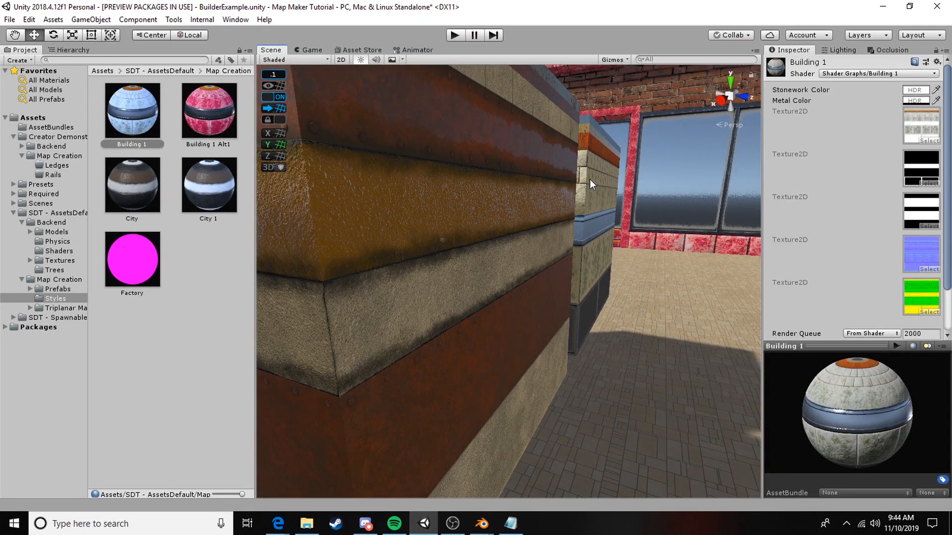
pyautogui.moveTo(407, 230); pyautogui.dragTo(530, 259, button='right')
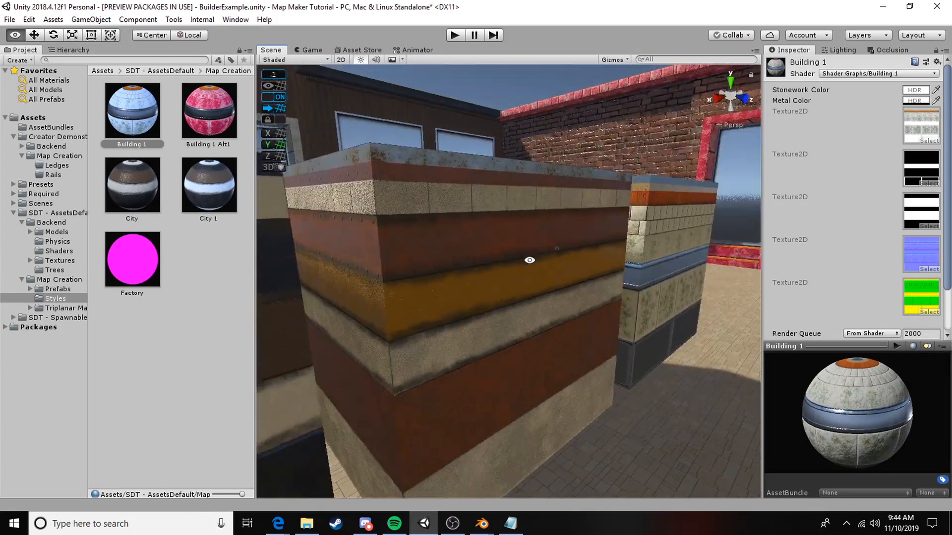
pyautogui.moveTo(447, 295); pyautogui.dragTo(447, 298, button='right')
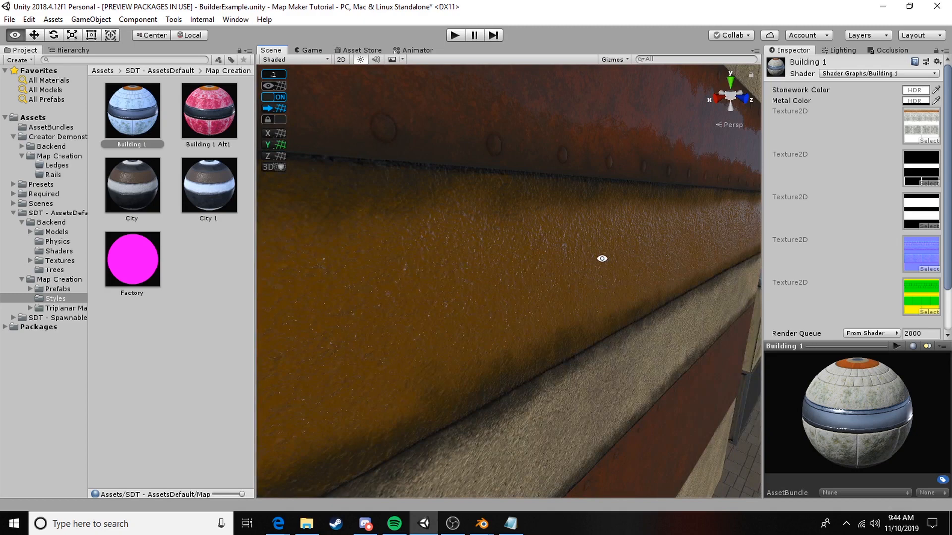
pyautogui.moveTo(602, 259); pyautogui.dragTo(535, 324, button='right')
pyautogui.moveTo(516, 366); pyautogui.dragTo(517, 298, button='right')
pyautogui.moveTo(566, 240); pyautogui.dragTo(666, 259, button='right')
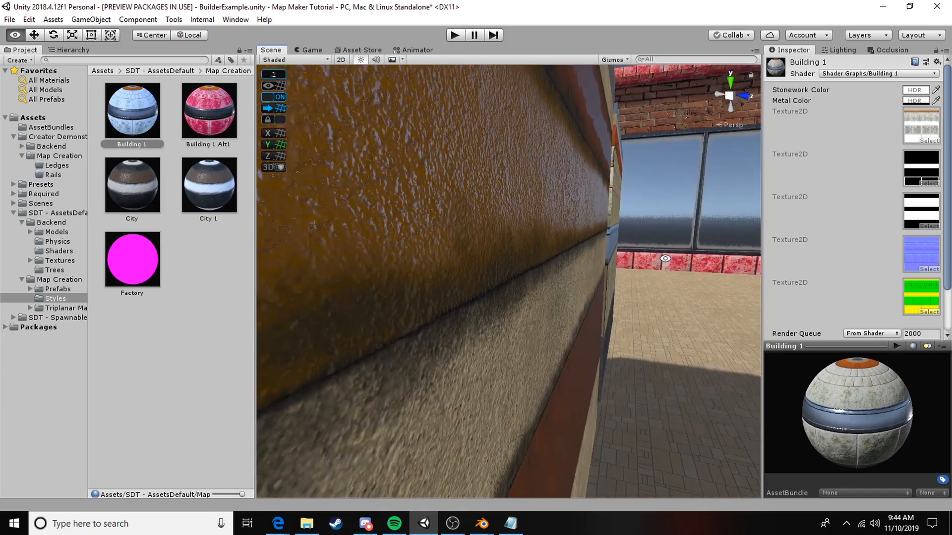
pyautogui.moveTo(481, 245); pyautogui.dragTo(455, 241, button='right')
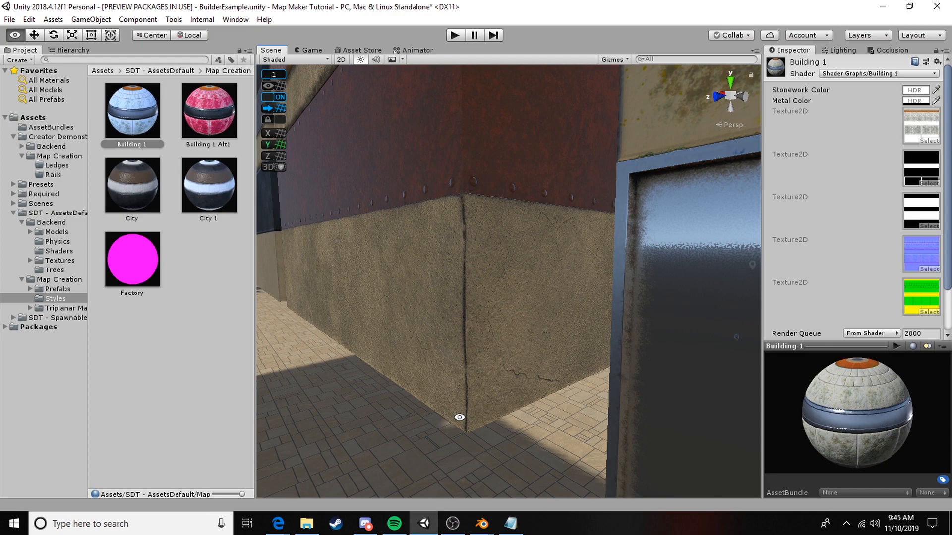
# Switch to Blender, widen the UV editor and select the ledge's long side face in face select mode.
pyautogui.click(483, 525)
pyautogui.click(533, 464)
pyautogui.moveTo(637, 251); pyautogui.dragTo(677, 236, button='middle')
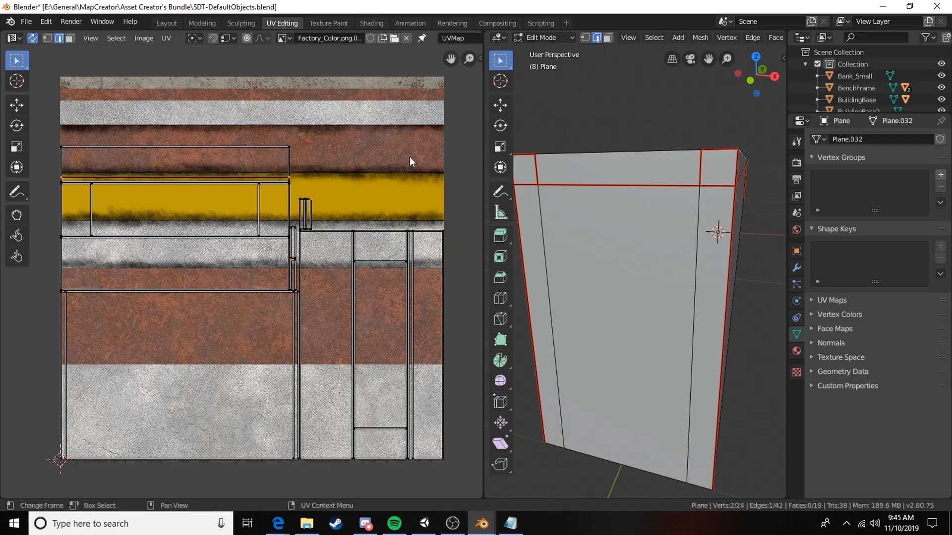
pyautogui.moveTo(484, 211); pyautogui.dragTo(529, 213)
pyautogui.moveTo(345, 198); pyautogui.dragTo(317, 176, button='middle')
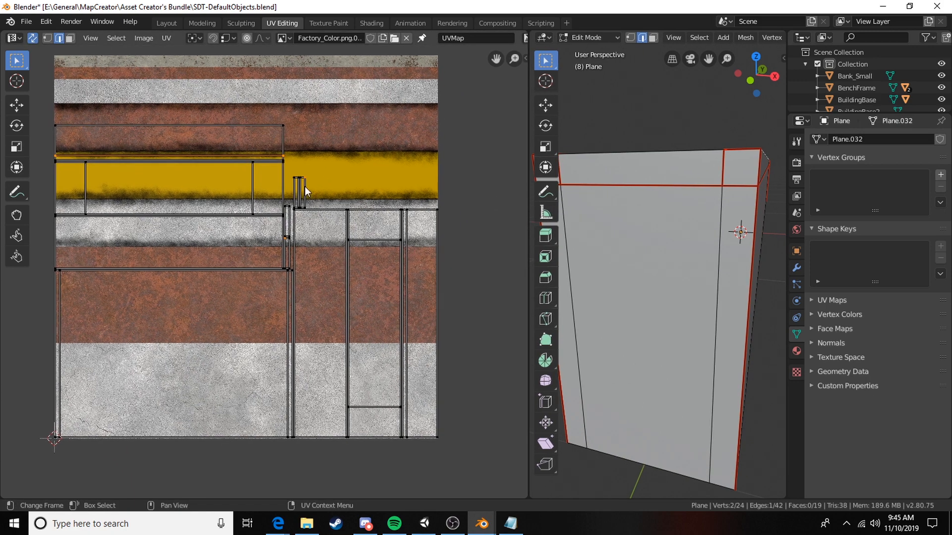
pyautogui.moveTo(669, 238); pyautogui.dragTo(684, 251, button='middle')
pyautogui.press('3')
pyautogui.click(680, 256)
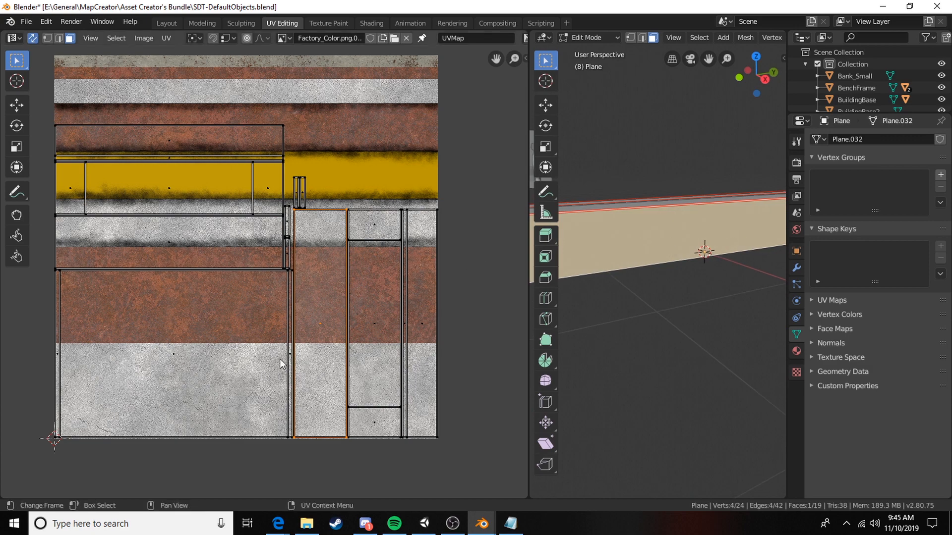
pyautogui.click(204, 258)
pyautogui.press('r')
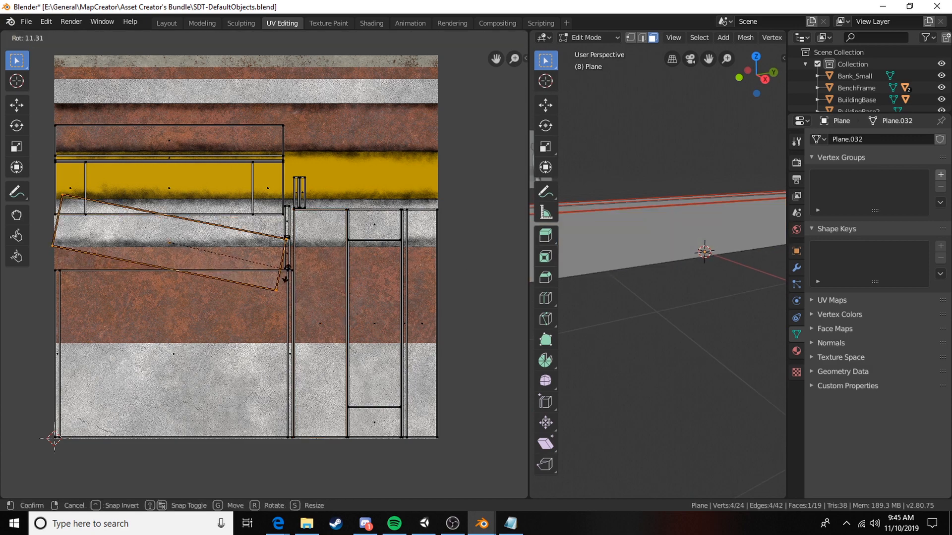
pyautogui.rightClick(315, 270)
# Rotate the upright UV island of the selected long side to horizontal and stack it on the matching island of the opposite side.
pyautogui.click(316, 316)
pyautogui.press('r')
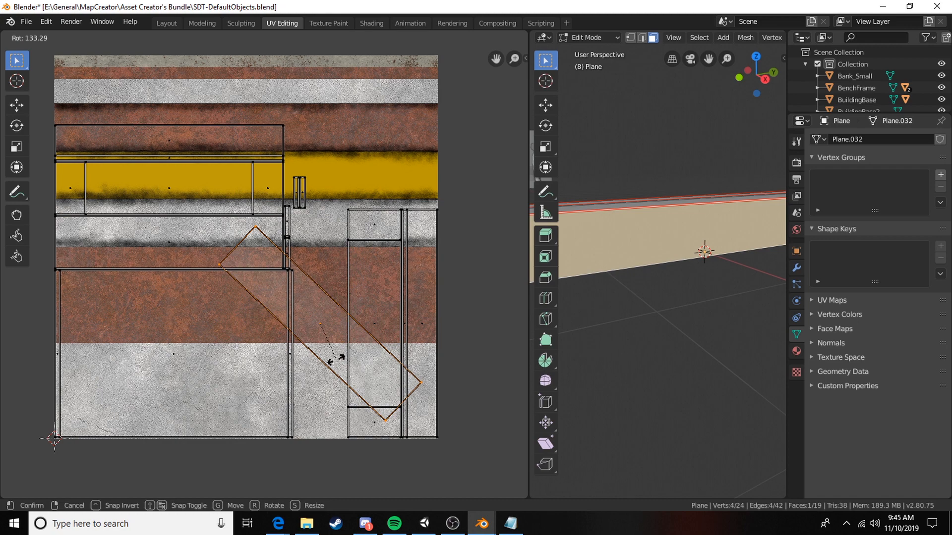
pyautogui.click(337, 362)
pyautogui.press('g')
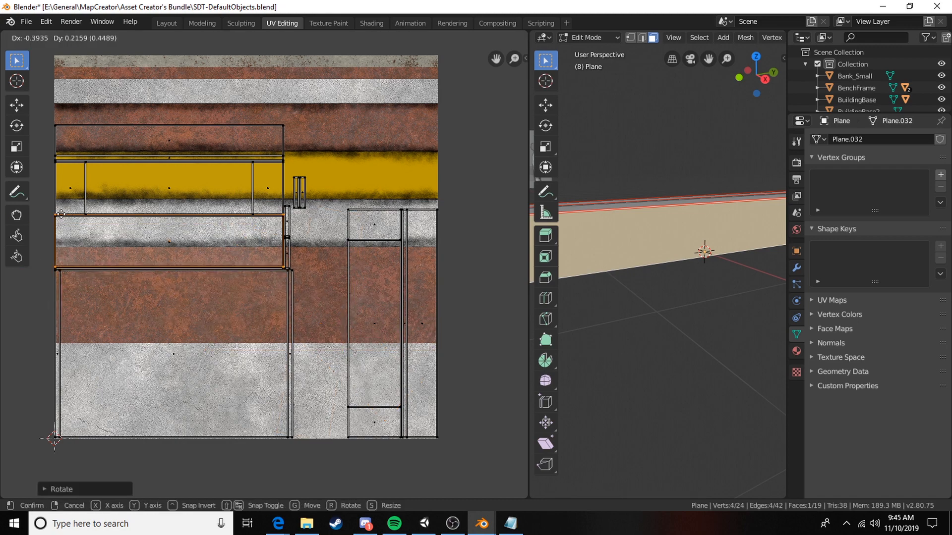
pyautogui.click(61, 217)
# Select both stacked long-side islands and move them down onto the bottom concrete strip of the texture.
pyautogui.keyDown('shift'); pyautogui.click(155, 247); pyautogui.keyUp('shift')
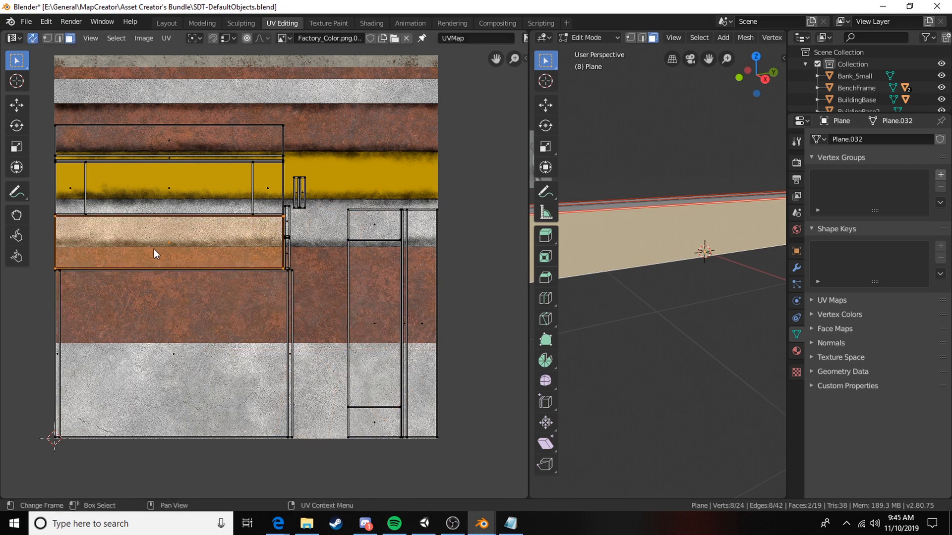
pyautogui.press('g')
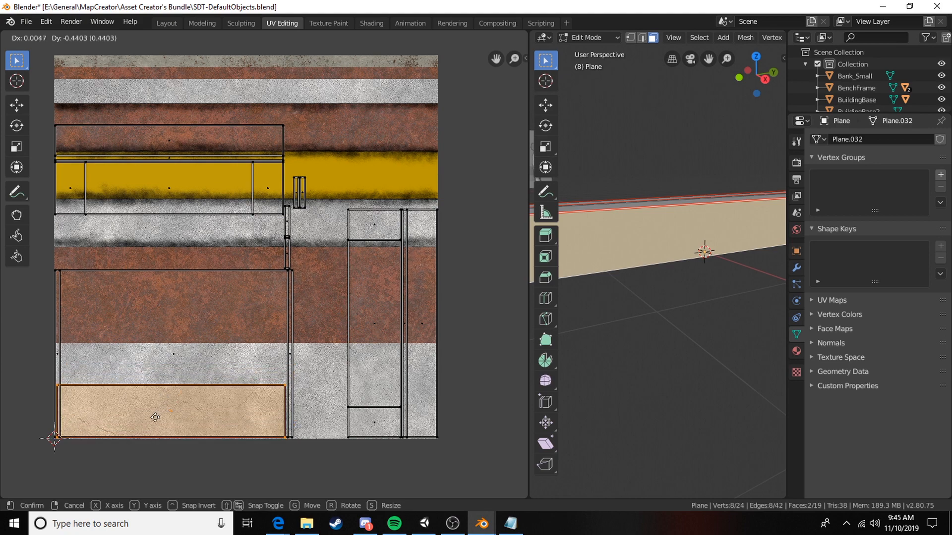
pyautogui.click(156, 417)
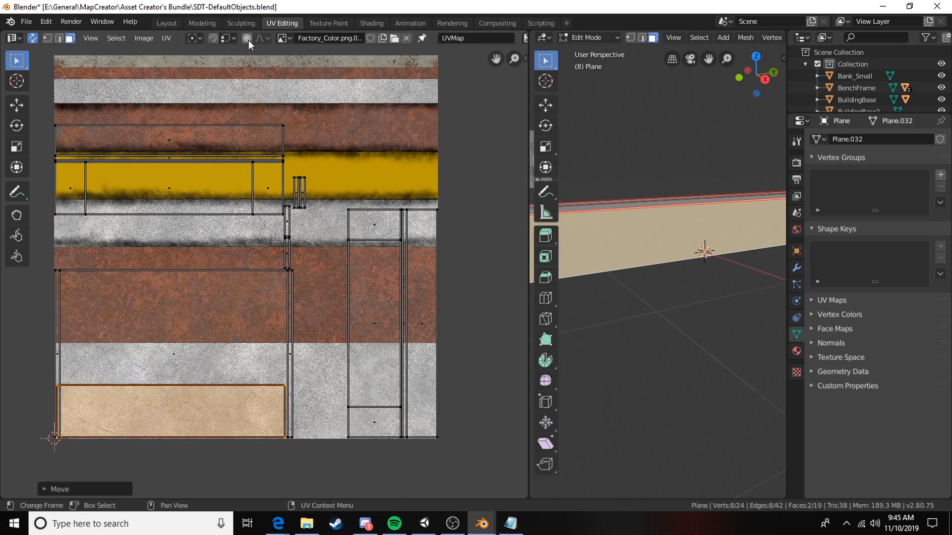
# Set the UV pivot to 2D Cursor and scale the stacked islands by about 1.66 to span the texture width.
pyautogui.click(200, 37)
pyautogui.click(218, 66)
pyautogui.click(196, 38)
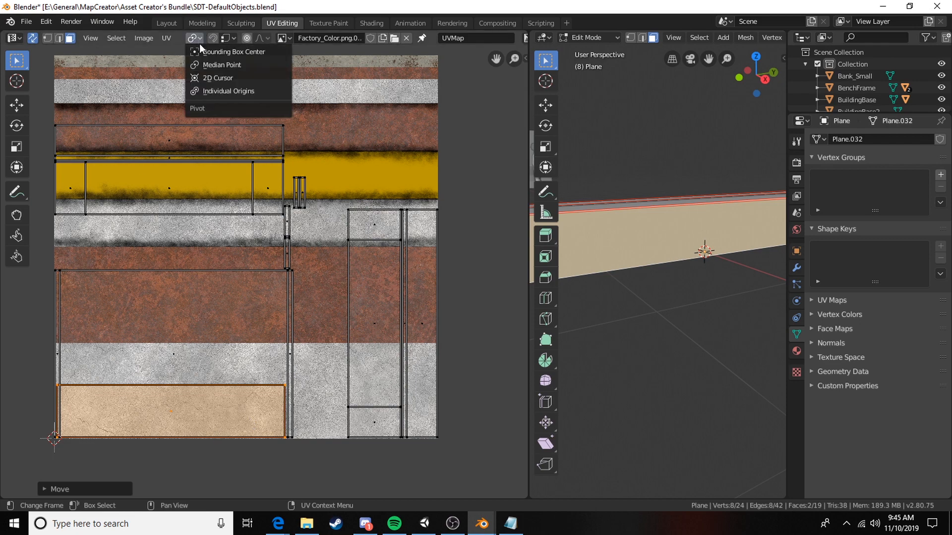
pyautogui.click(205, 76)
pyautogui.press('s')
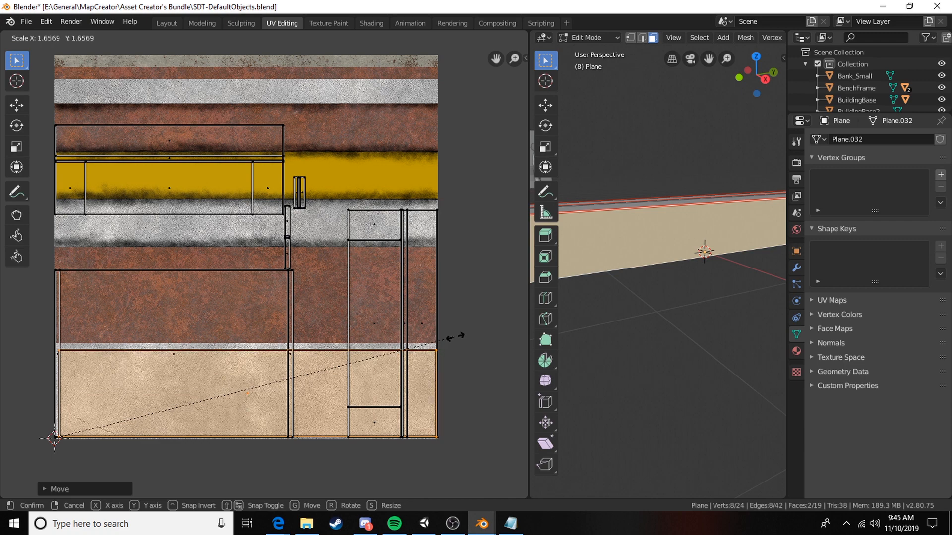
pyautogui.click(455, 337)
# Move the stacked islands so their lower-left corner meets the texture's corner at the 2D cursor.
pyautogui.scroll(5, 195, 398)
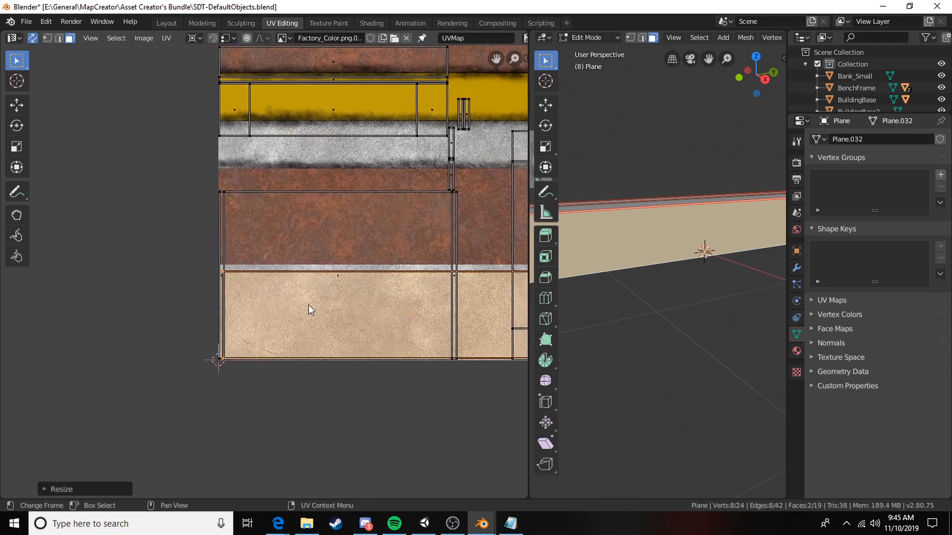
pyautogui.moveTo(259, 295); pyautogui.dragTo(312, 246, button='middle')
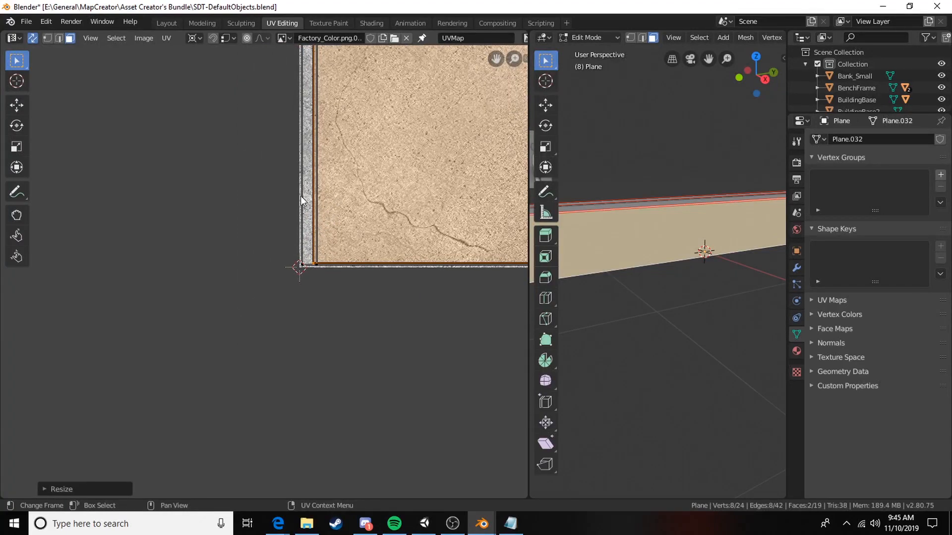
pyautogui.press('g')
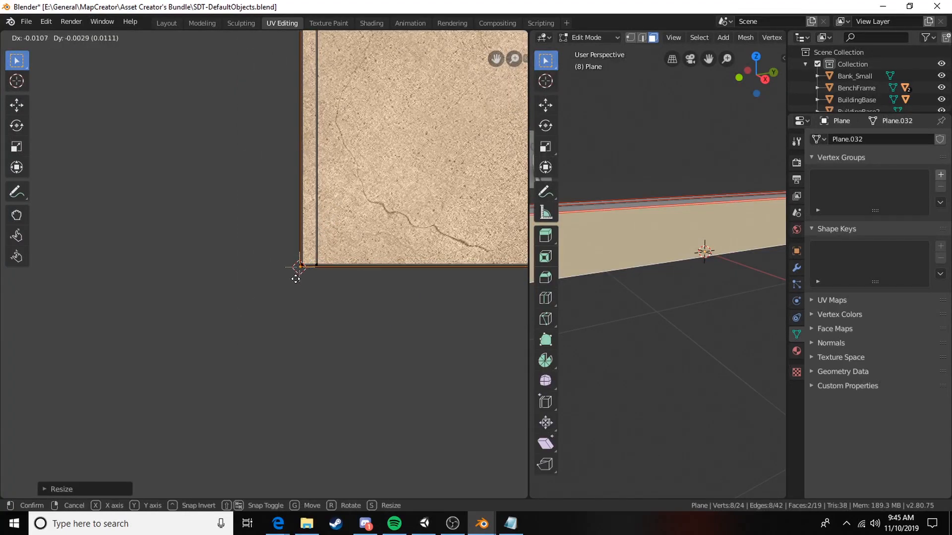
pyautogui.click(295, 280)
# Scale the stacked islands up slightly from the 2D cursor so their far edge lines up with the texture's right edge.
pyautogui.scroll(6, 298, 280)
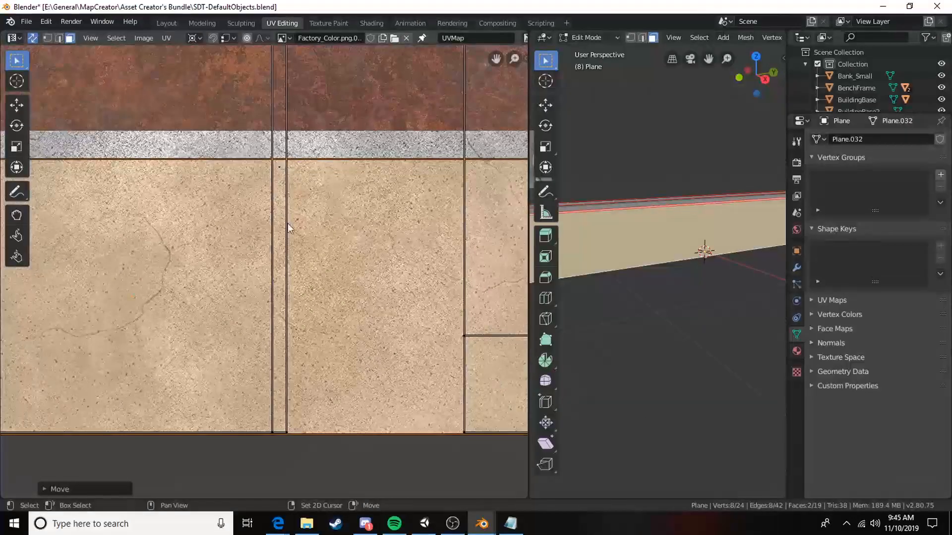
pyautogui.scroll(-2, 288, 224)
pyautogui.moveTo(337, 216); pyautogui.dragTo(152, 198, button='middle')
pyautogui.moveTo(679, 213); pyautogui.dragTo(740, 213, button='middle')
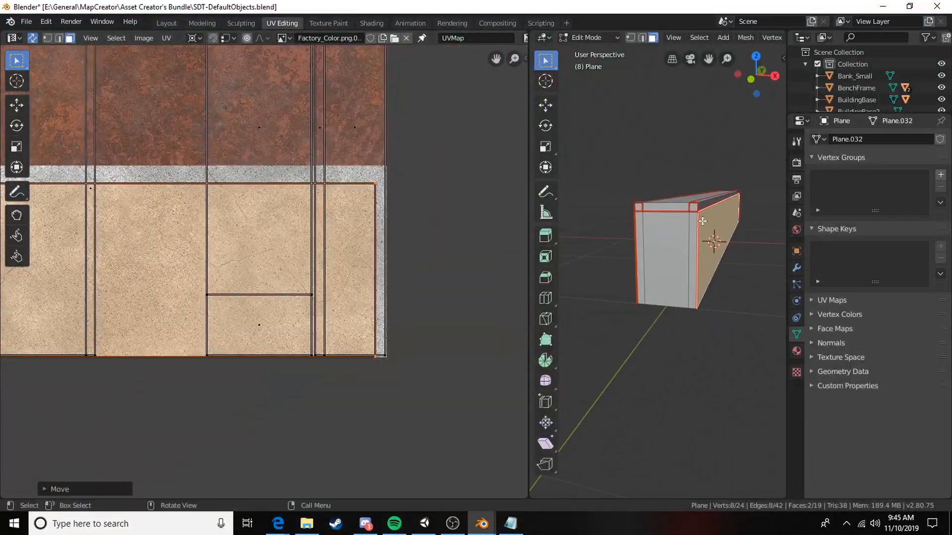
pyautogui.keyDown('ctrl'); pyautogui.hscroll(2, 331, 219); pyautogui.keyUp('ctrl')
pyautogui.scroll(1, 329, 221)
pyautogui.press('s')
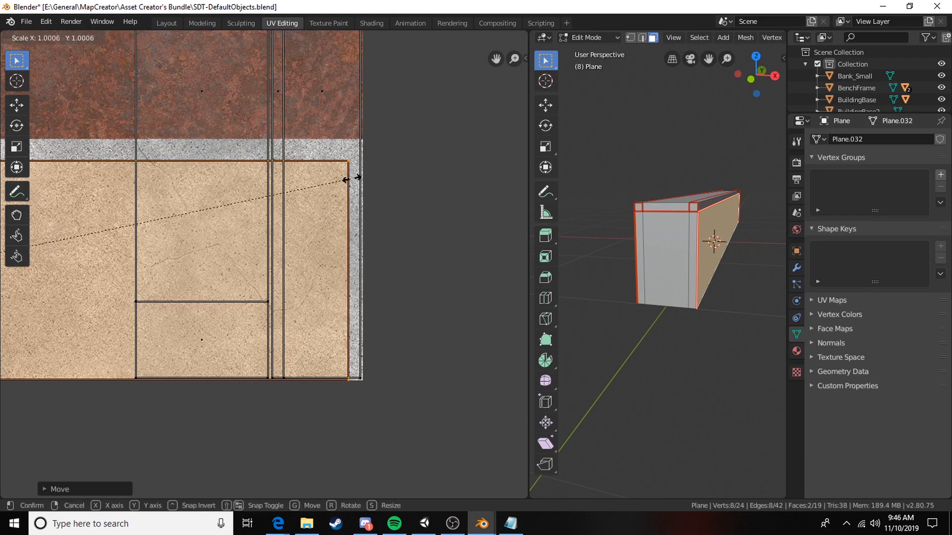
pyautogui.click(365, 178)
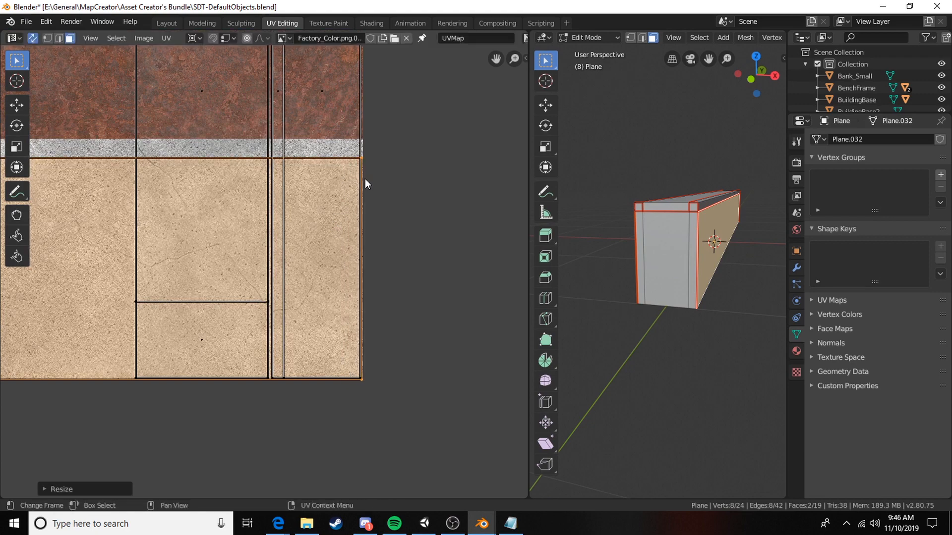
pyautogui.press('s')
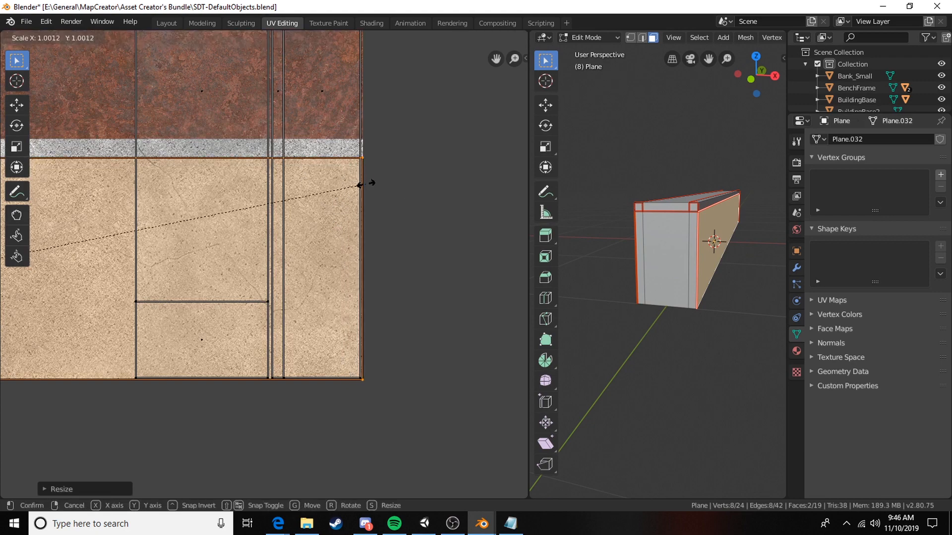
pyautogui.press('Escape')
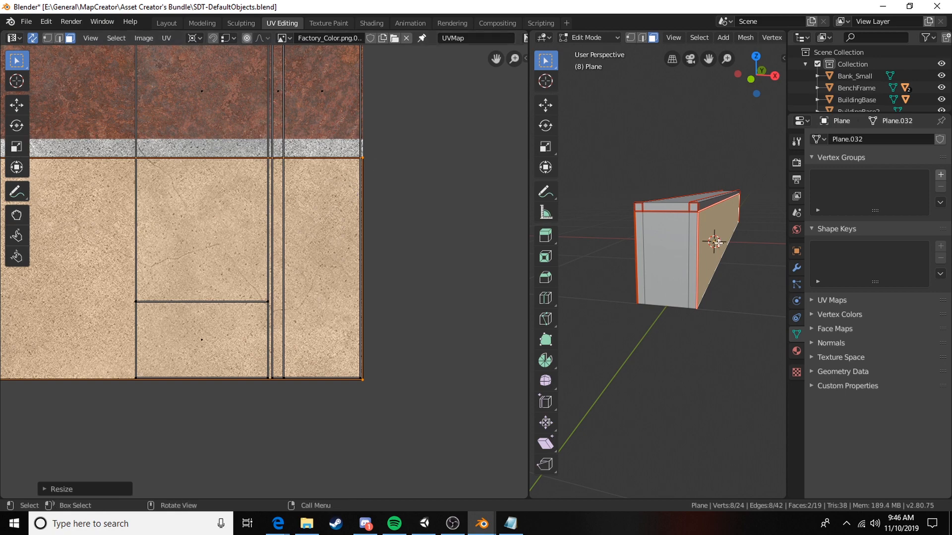
# Return the ledge to Object Mode and assign the existing Factory material to it.
pyautogui.keyDown('shift'); pyautogui.moveTo(717, 243); pyautogui.dragTo(678, 248, button='middle'); pyautogui.keyUp('shift')
pyautogui.press('Tab')
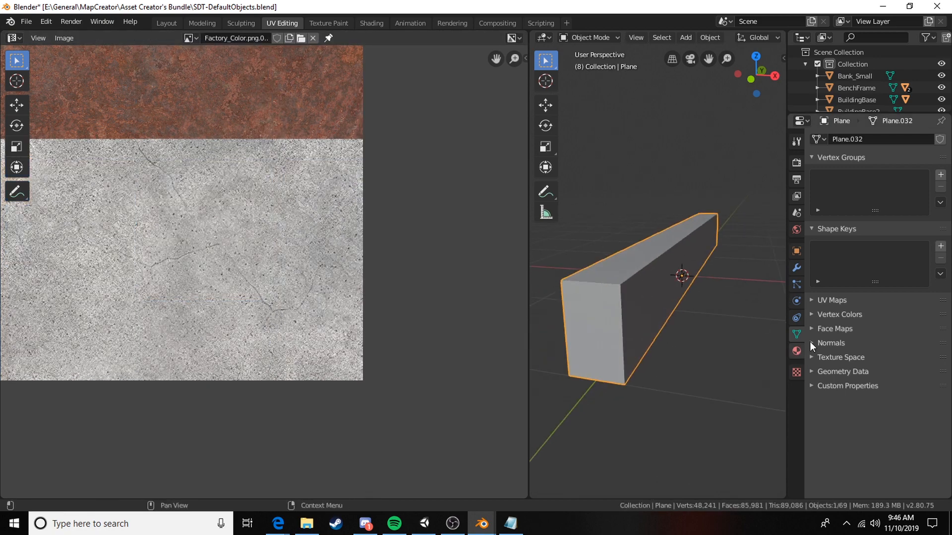
pyautogui.click(797, 351)
pyautogui.click(817, 188)
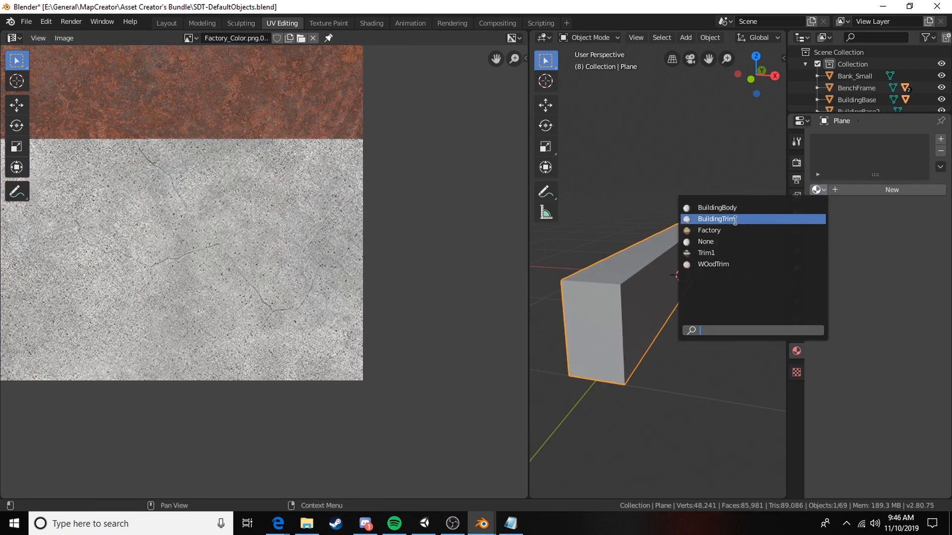
pyautogui.click(714, 232)
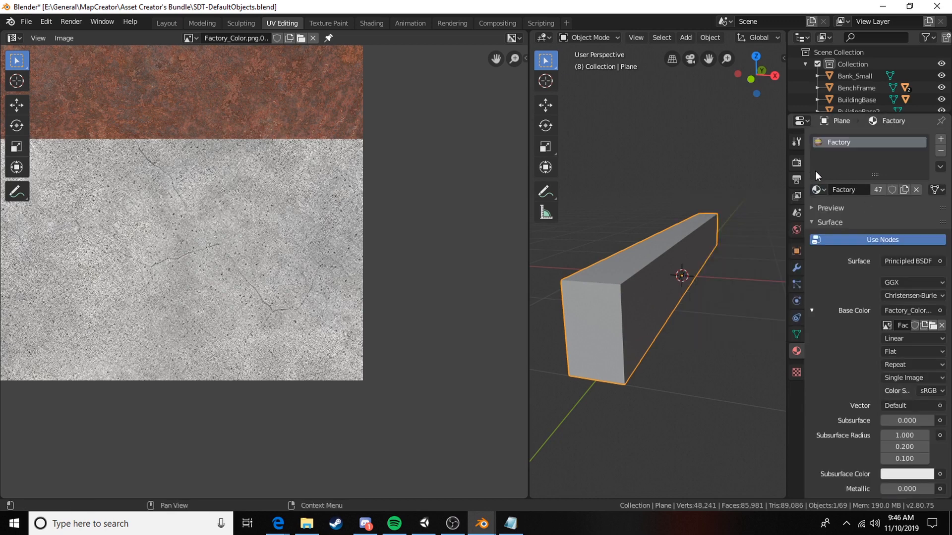
pyautogui.click(817, 189)
pyautogui.click(818, 188)
# Show the 3D view with material preview shading and inspect the Factory texture on the ledge.
pyautogui.moveTo(714, 147); pyautogui.dragTo(725, 118, button='middle')
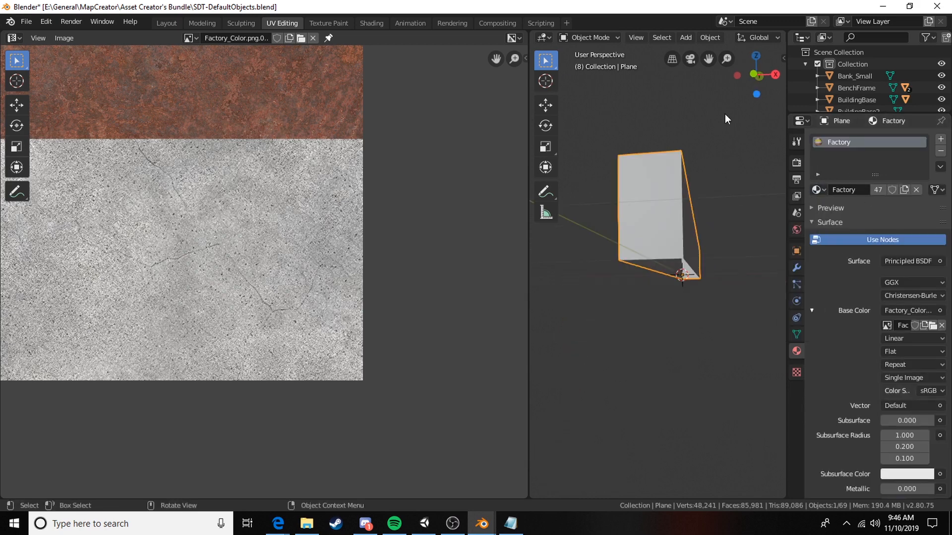
pyautogui.scroll(-5, 750, 35)
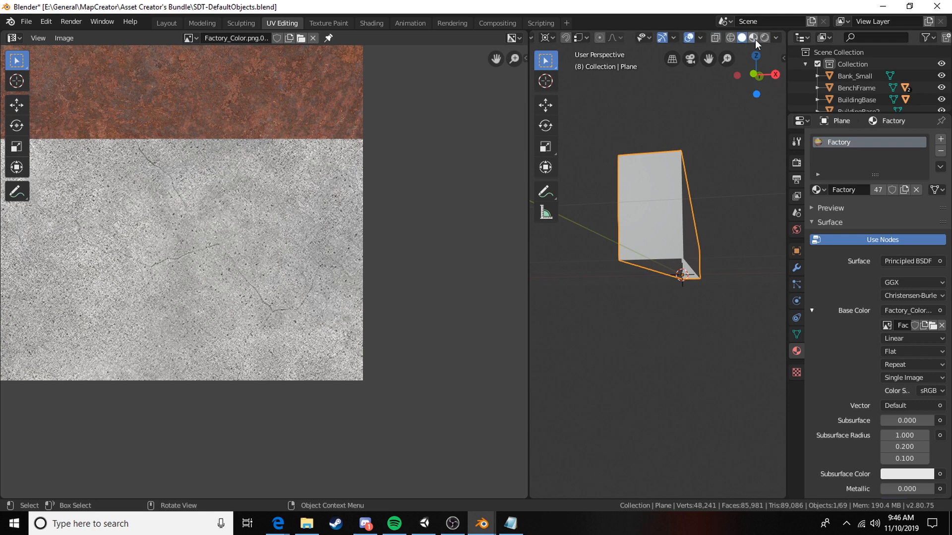
pyautogui.click(753, 38)
pyautogui.moveTo(654, 222)
pyautogui.mouseDown(button='middle')
pyautogui.moveTo(629, 249)
pyautogui.moveTo(642, 291)
pyautogui.moveTo(695, 288)
pyautogui.moveTo(689, 241)
pyautogui.moveTo(651, 239)
pyautogui.moveTo(721, 248)
pyautogui.moveTo(657, 241)
pyautogui.moveTo(573, 251)
pyautogui.moveTo(678, 236)
pyautogui.moveTo(639, 201)
pyautogui.moveTo(660, 228)
pyautogui.moveTo(717, 192)
pyautogui.moveTo(617, 231)
pyautogui.moveTo(742, 216)
pyautogui.moveTo(687, 273)
pyautogui.mouseUp(button='middle')
pyautogui.scroll(3, 641, 291)
pyautogui.scroll(4, 711, 239)
pyautogui.scroll(-4, 713, 237)
pyautogui.scroll(-7, 243, 210)
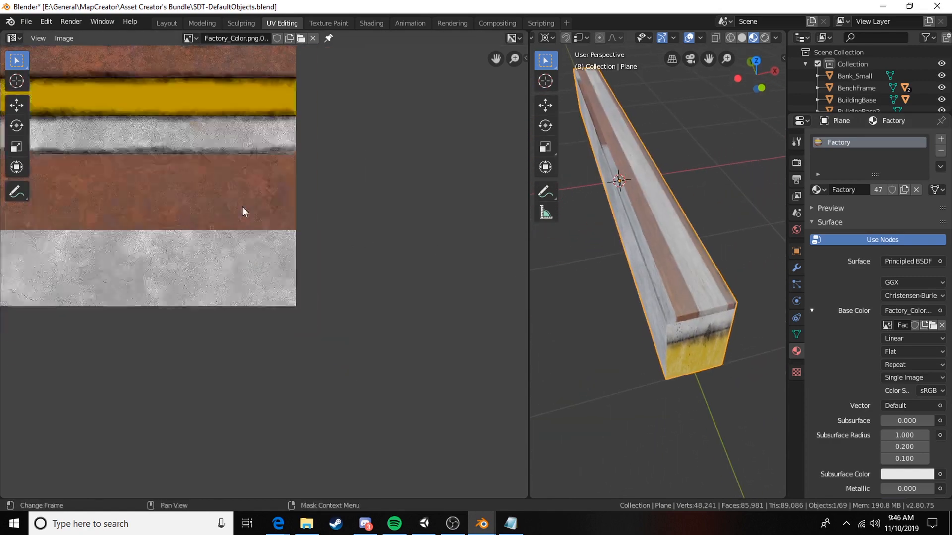
# Examine the Factory trim texture up close and compare its bands with the ledge's UV layout in Edit Mode.
pyautogui.scroll(4, 291, 239)
pyautogui.moveTo(326, 232); pyautogui.dragTo(331, 261, button='middle')
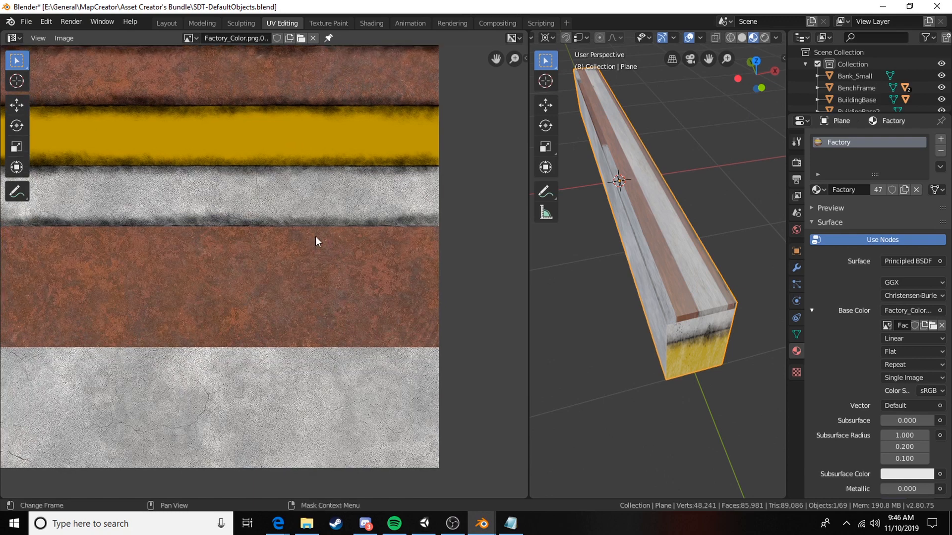
pyautogui.press('Tab')
pyautogui.scroll(-3, 299, 218)
pyautogui.moveTo(299, 218); pyautogui.dragTo(323, 215, button='middle')
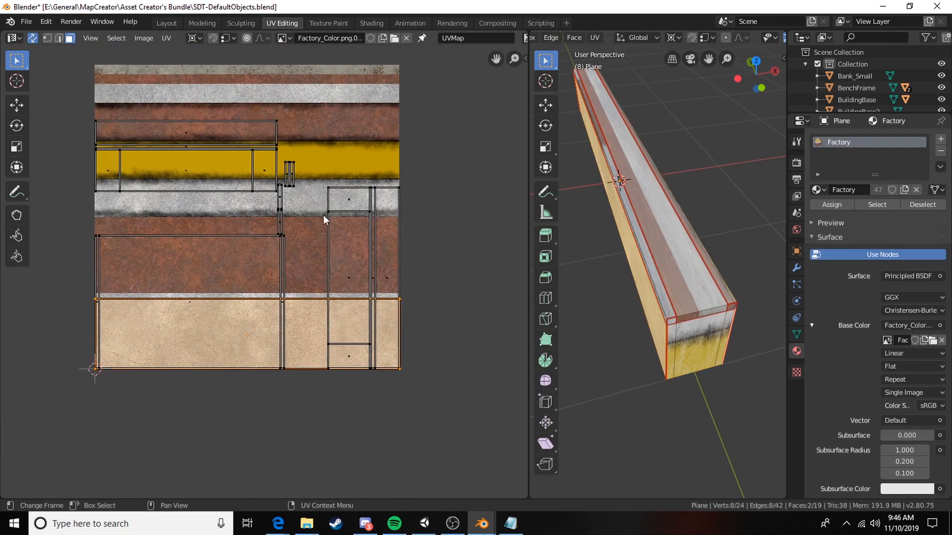
pyautogui.moveTo(627, 304); pyautogui.dragTo(502, 219, button='middle')
pyautogui.moveTo(351, 208); pyautogui.dragTo(383, 210, button='middle')
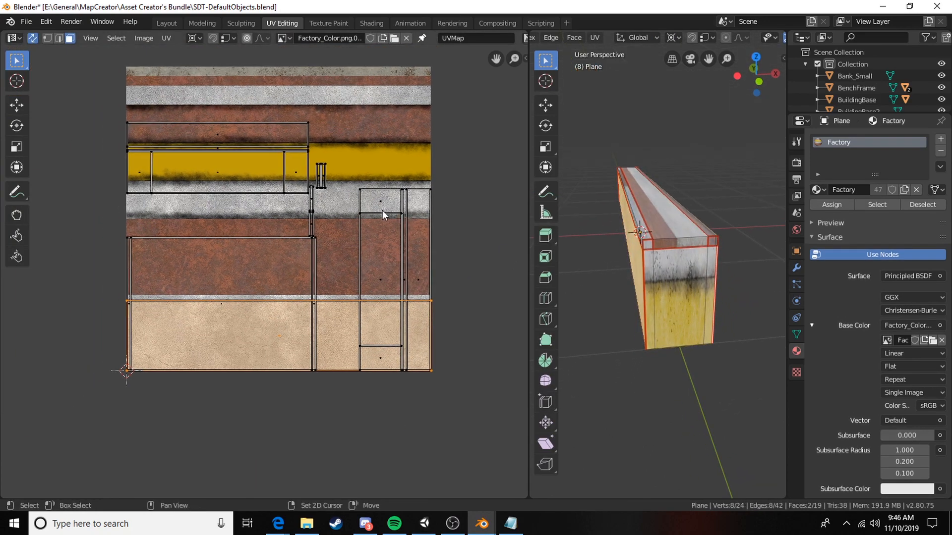
pyautogui.scroll(2, 382, 209)
pyautogui.scroll(-2, 382, 198)
pyautogui.press('a')
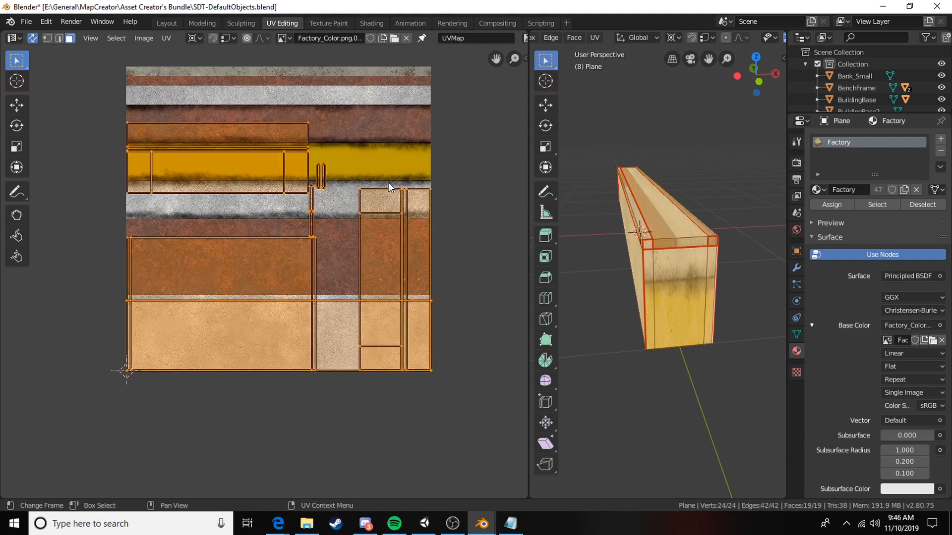
pyautogui.press('u')
pyautogui.moveTo(638, 251)
pyautogui.mouseDown(button='middle')
pyautogui.moveTo(667, 256)
pyautogui.moveTo(633, 252)
pyautogui.mouseUp(button='middle')
pyautogui.hotkey('ctrl', 'z')
# Try to mark one long upper edge of the ledge as a seam with live unwrap active, and undo it.
pyautogui.press('2')
pyautogui.click(682, 234)
pyautogui.rightClick(682, 235)
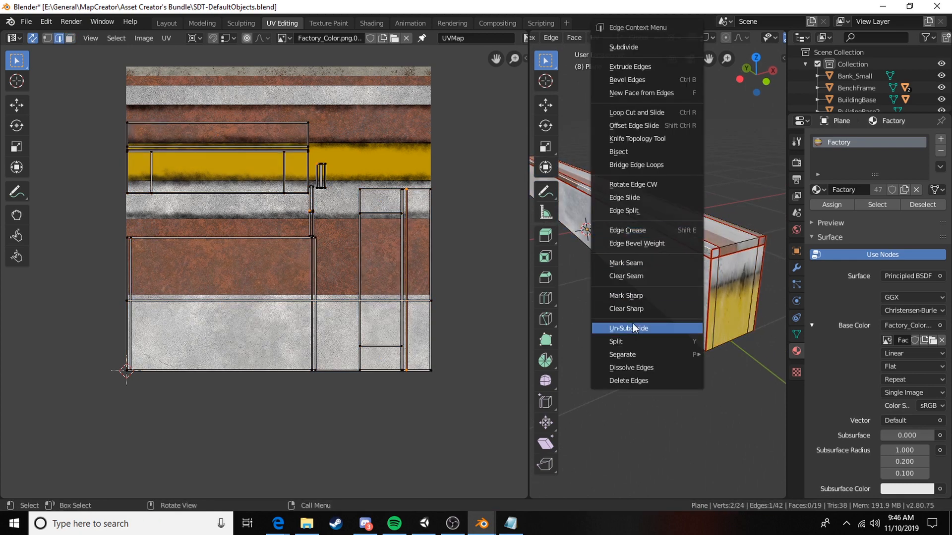
pyautogui.click(650, 263)
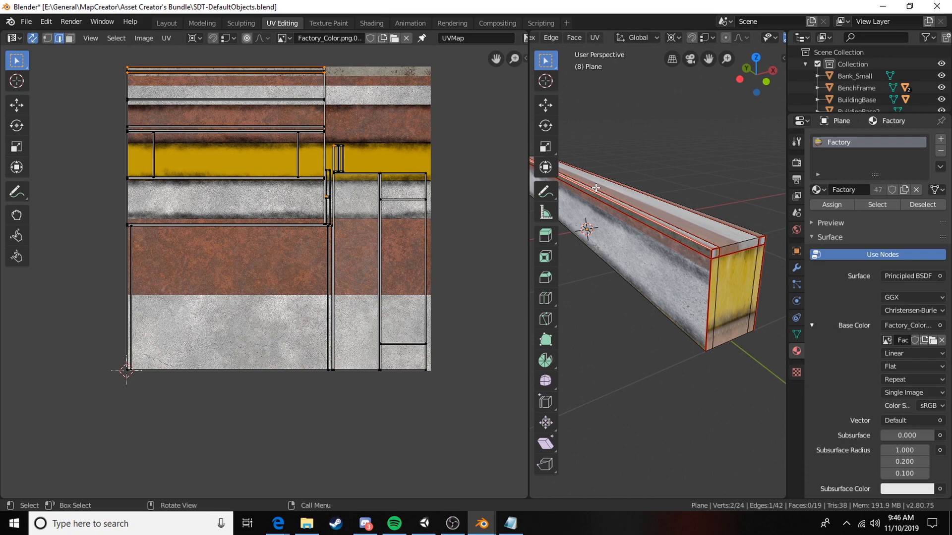
pyautogui.hotkey('ctrl', 'z')
# Select the two long side faces of the ledge and pin their UVs.
pyautogui.press('3')
pyautogui.click(647, 264)
pyautogui.moveTo(675, 260); pyautogui.dragTo(573, 258, button='middle')
pyautogui.keyDown('shift'); pyautogui.click(676, 255); pyautogui.keyUp('shift')
pyautogui.moveTo(284, 301); pyautogui.dragTo(275, 278, button='middle')
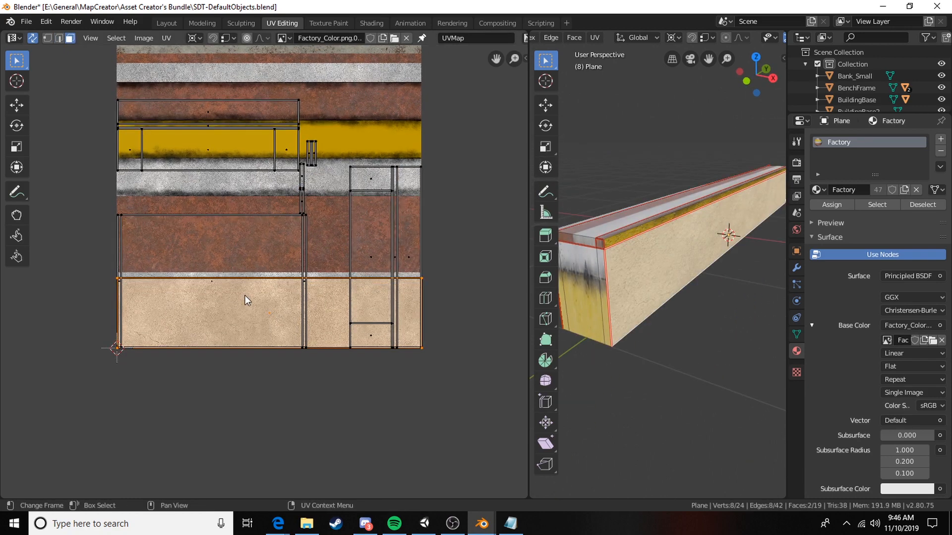
pyautogui.rightClick(245, 295)
pyautogui.click(188, 322)
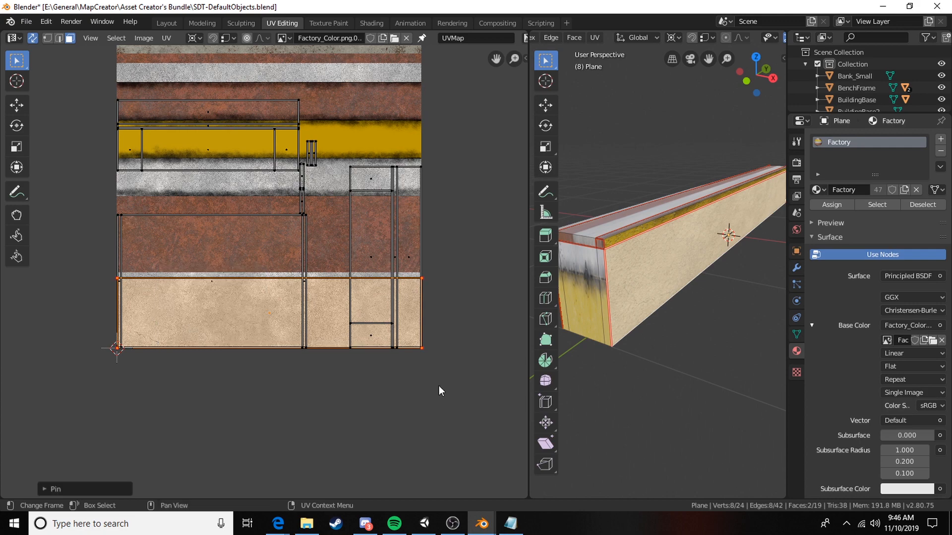
# Try to mark the long upper edge on the ledge's opposite side as a seam.
pyautogui.press('2')
pyautogui.click(627, 232)
pyautogui.rightClick(626, 231)
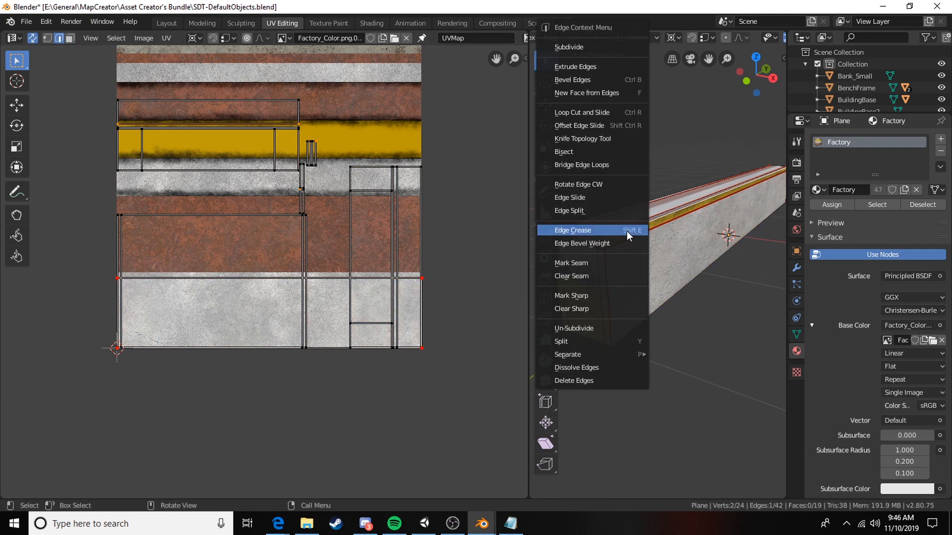
pyautogui.click(571, 264)
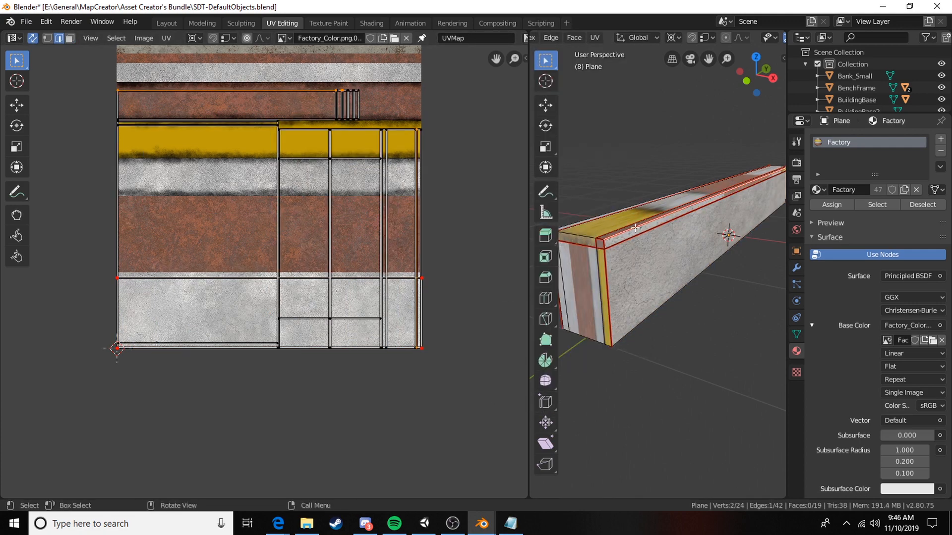
# Try to unwrap all faces of the ledge around the pinned side UVs, and undo the unwrap.
pyautogui.press('a')
pyautogui.press('u')
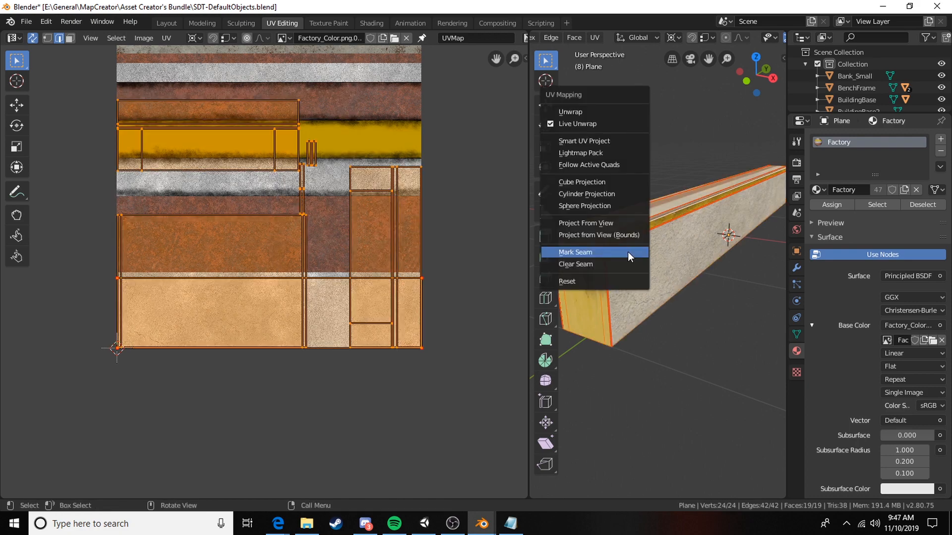
pyautogui.click(570, 112)
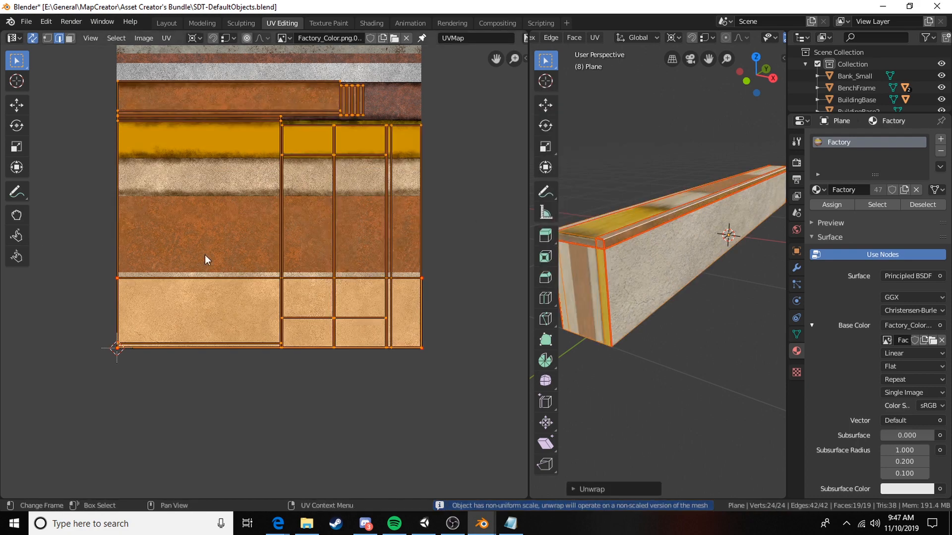
pyautogui.hotkey('ctrl', 'z')
# Try to move the UV island of one long side face along the X axis.
pyautogui.moveTo(670, 178); pyautogui.dragTo(713, 186, button='middle')
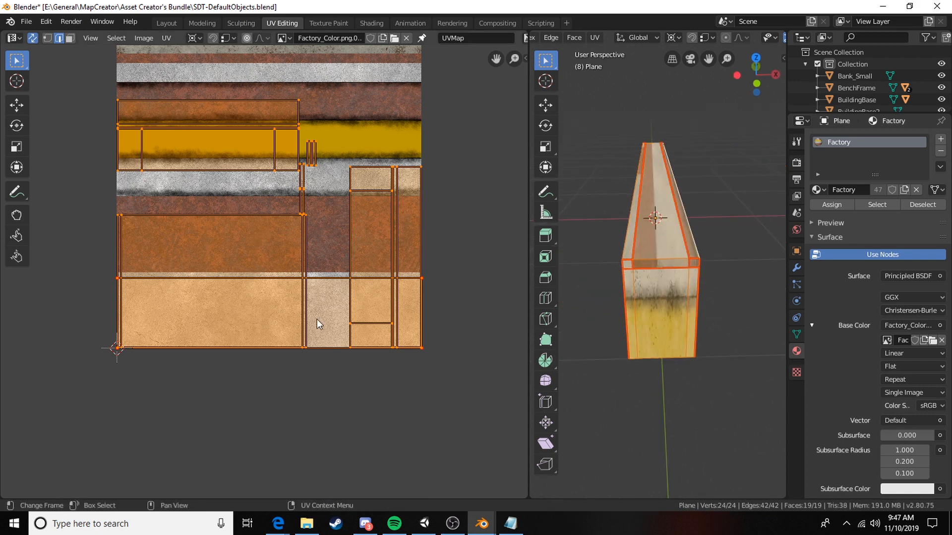
pyautogui.click(244, 314)
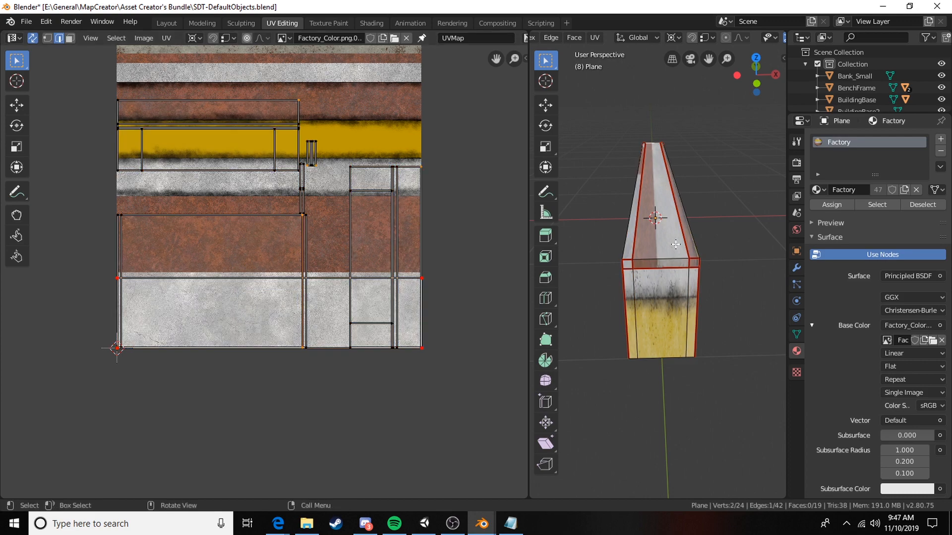
pyautogui.moveTo(674, 214); pyautogui.dragTo(650, 244, button='middle')
pyautogui.click(649, 243)
pyautogui.press('g')
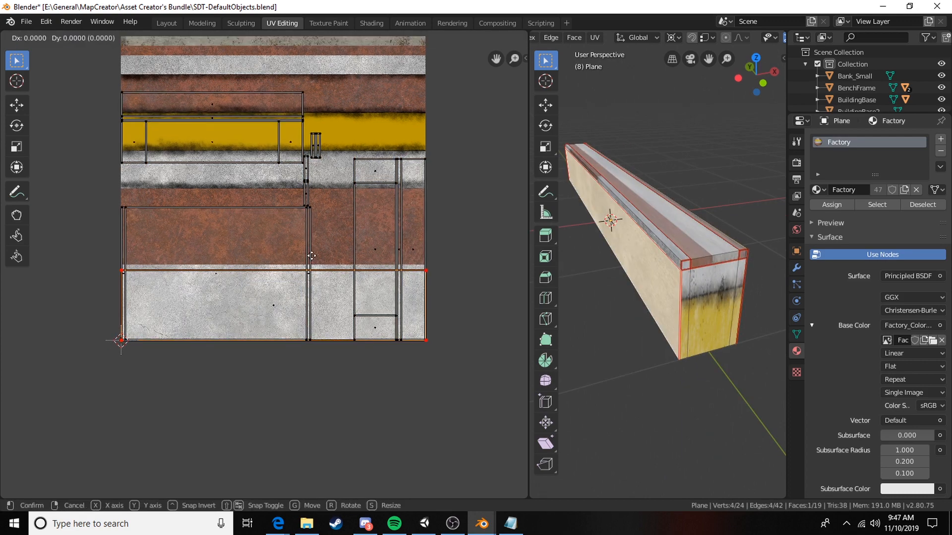
pyautogui.press('x')
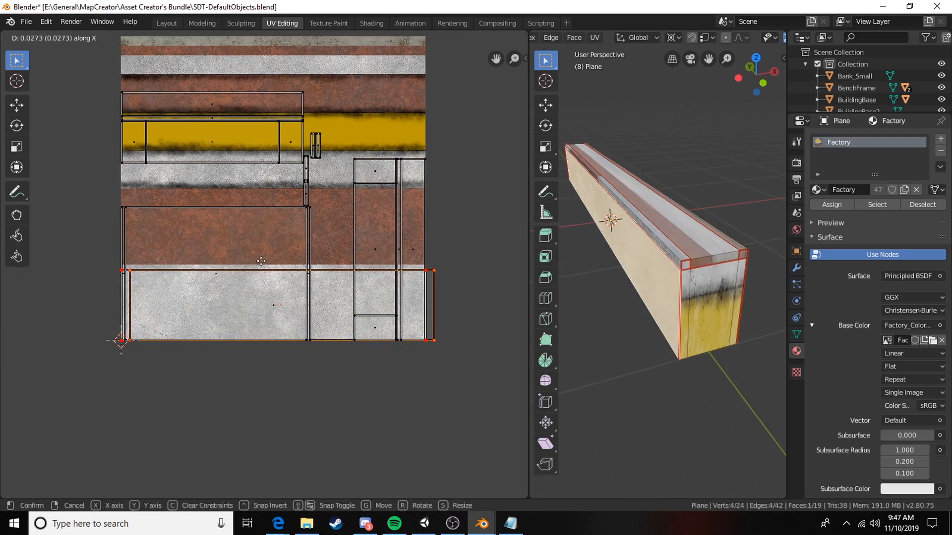
pyautogui.click(308, 263)
# Select the three vertical faces at the near end of the ledge.
pyautogui.press('Tab')
pyautogui.moveTo(619, 297); pyautogui.dragTo(665, 353, button='middle')
pyautogui.press('Tab')
pyautogui.click(631, 363)
pyautogui.keyDown('shift'); pyautogui.click(640, 361); pyautogui.keyUp('shift')
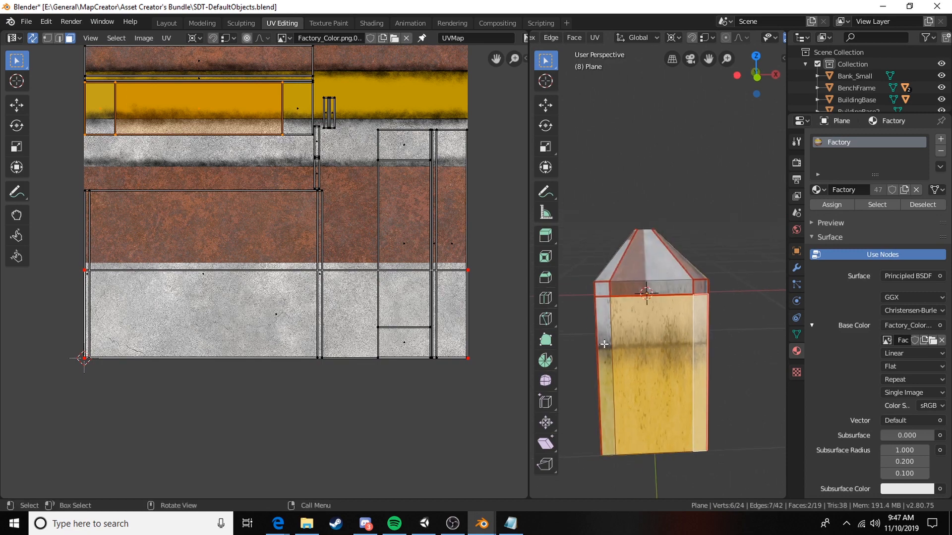
pyautogui.keyDown('shift'); pyautogui.click(602, 341); pyautogui.keyUp('shift')
# Add the three vertical faces at the ledge's far end to the selection.
pyautogui.scroll(2, 602, 341)
pyautogui.moveTo(603, 340); pyautogui.dragTo(733, 318, button='middle')
pyautogui.scroll(6, 645, 312)
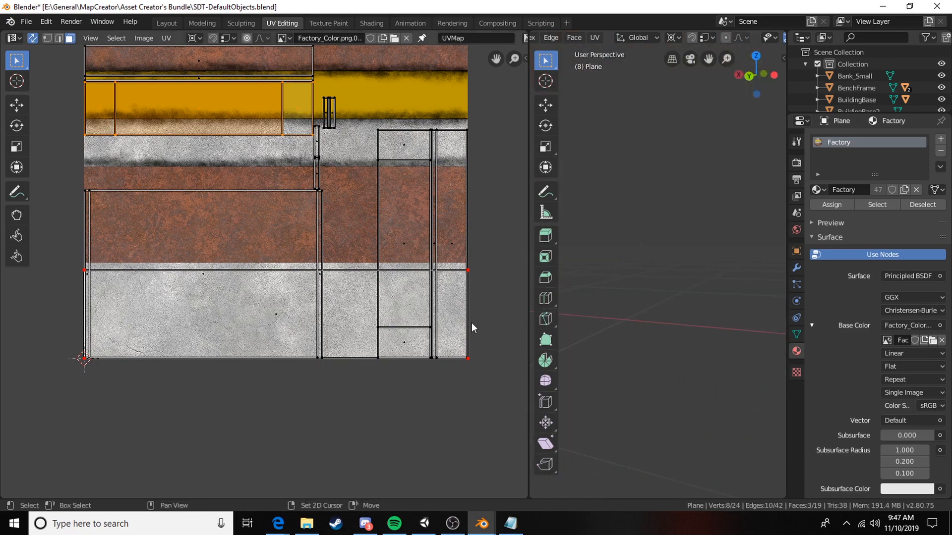
pyautogui.scroll(-1, 471, 327)
pyautogui.scroll(-8, 688, 301)
pyautogui.scroll(7, 681, 289)
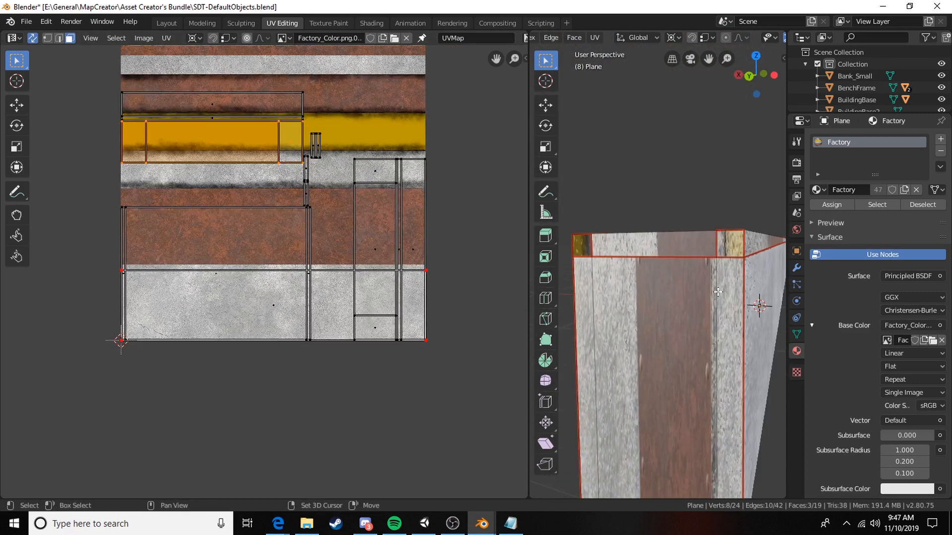
pyautogui.keyDown('shift'); pyautogui.click(724, 292); pyautogui.keyUp('shift')
pyautogui.keyDown('shift'); pyautogui.click(689, 298); pyautogui.keyUp('shift')
pyautogui.keyDown('shift'); pyautogui.click(589, 303); pyautogui.keyUp('shift')
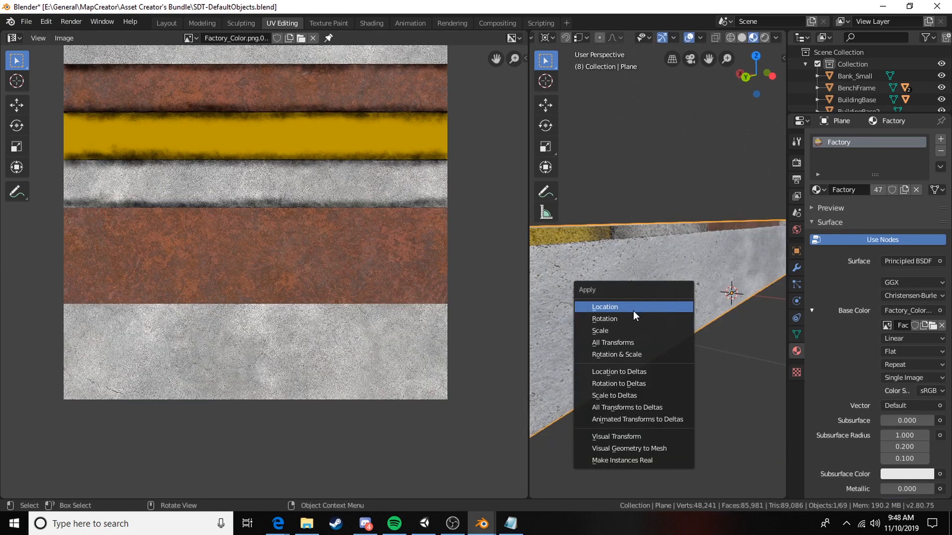
# Apply all transforms (location, rotation and scale) to the ledge in Object Mode.
pyautogui.click(636, 340)
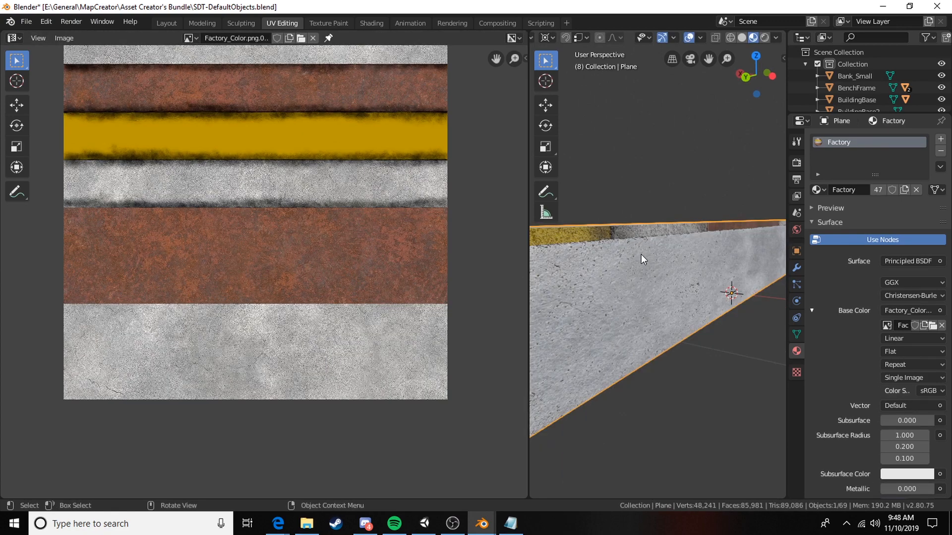
pyautogui.scroll(-3, 643, 258)
pyautogui.moveTo(644, 260); pyautogui.dragTo(673, 302, button='middle')
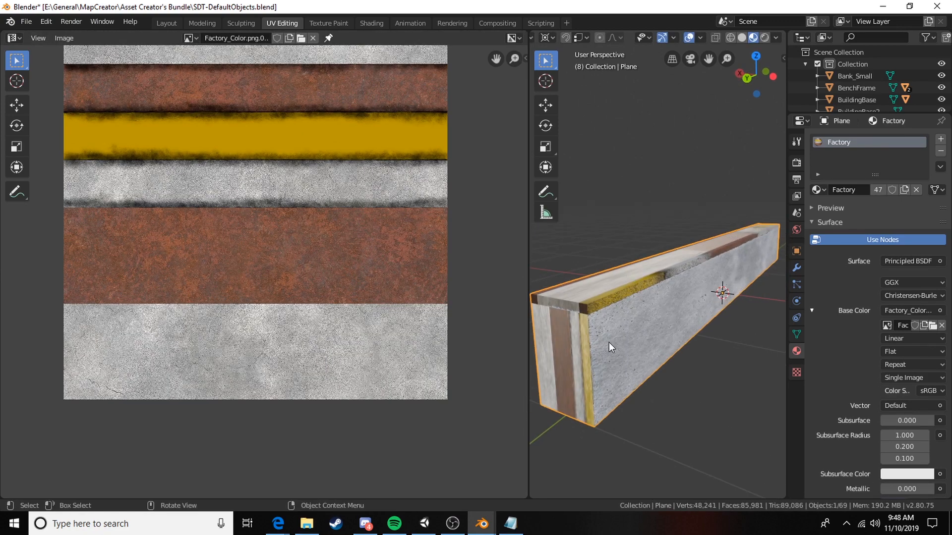
pyautogui.hotkey('ctrl', 'a')
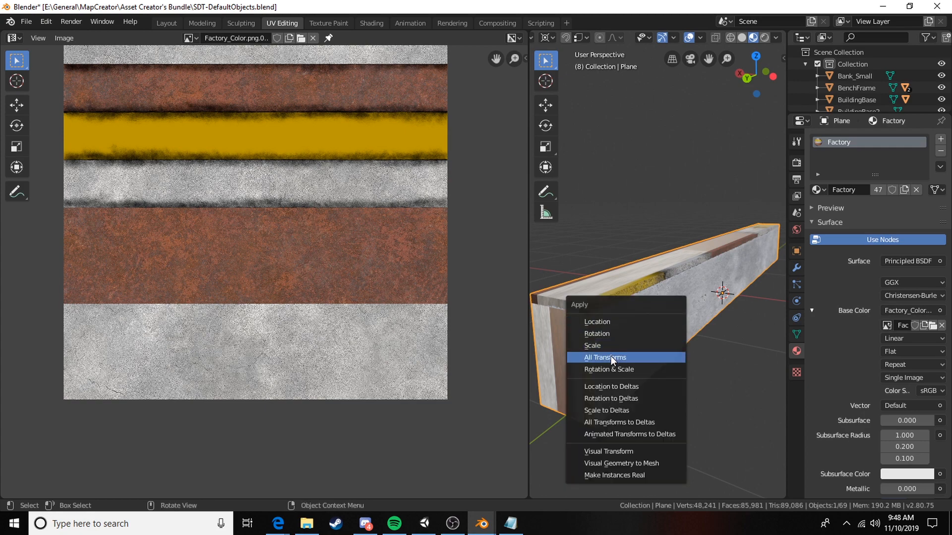
pyautogui.click(611, 356)
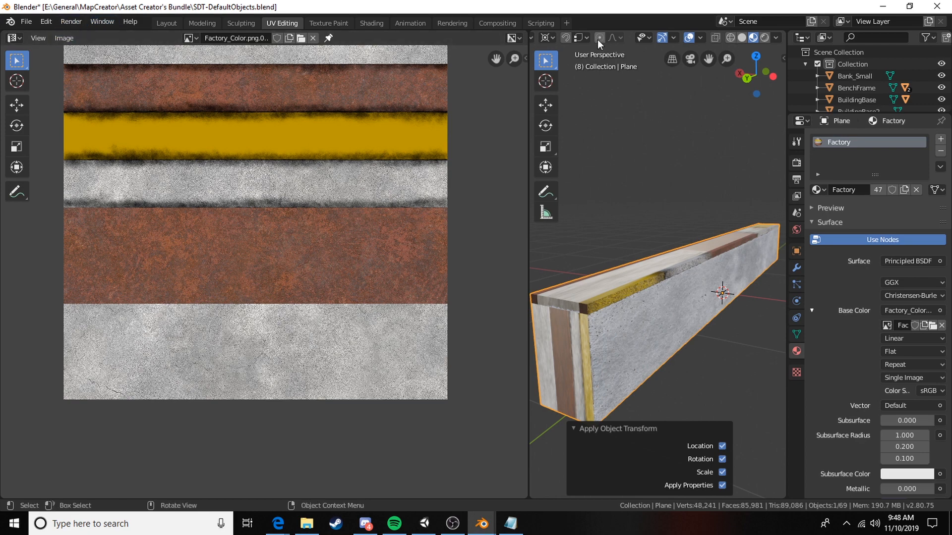
# Set the ledge's origin to its geometry.
pyautogui.scroll(5, 597, 40)
pyautogui.click(714, 37)
pyautogui.moveTo(743, 63)
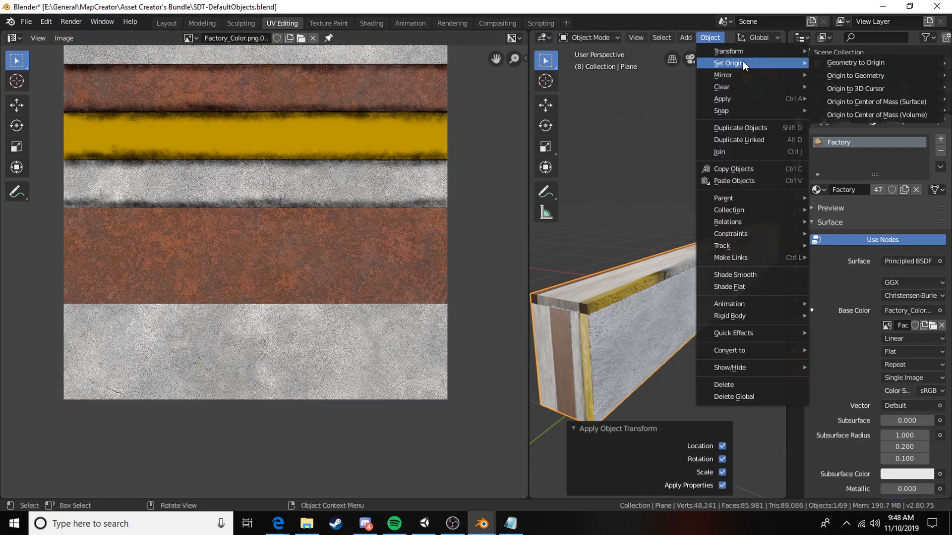
pyautogui.click(855, 75)
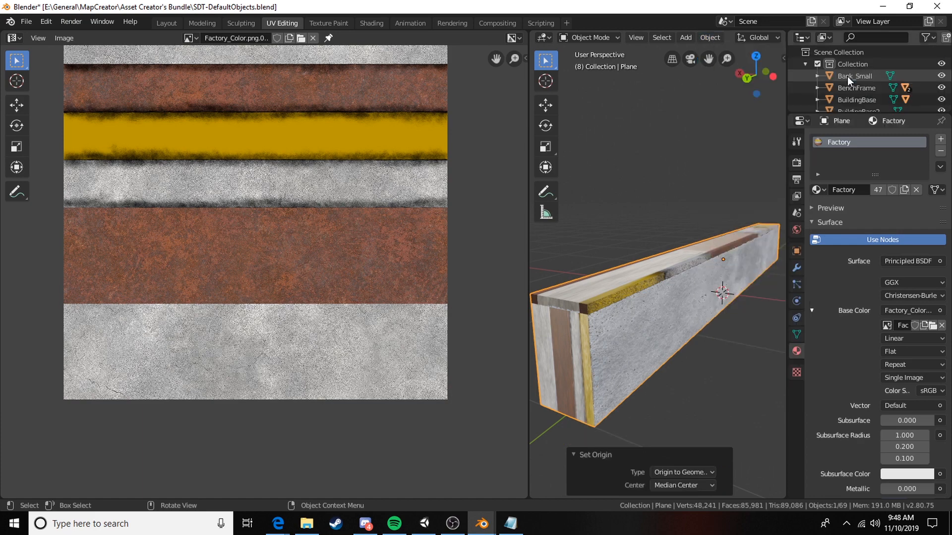
# Select the ledge's two long side faces in Edit Mode and unpin their UVs.
pyautogui.moveTo(677, 238); pyautogui.dragTo(684, 266, button='middle')
pyautogui.press('Tab')
pyautogui.press('a')
pyautogui.click(687, 292)
pyautogui.keyDown('shift'); pyautogui.click(769, 265); pyautogui.keyUp('shift')
pyautogui.rightClick(106, 332)
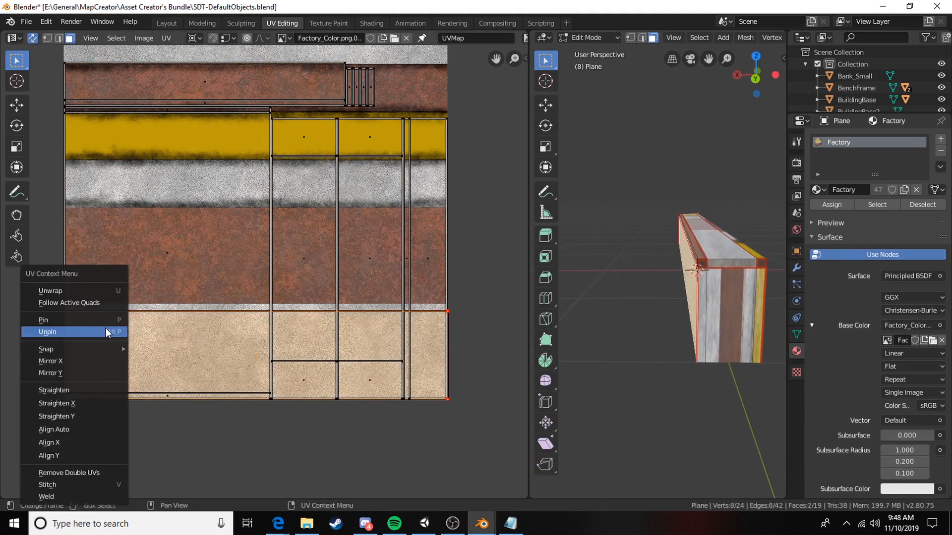
pyautogui.click(56, 329)
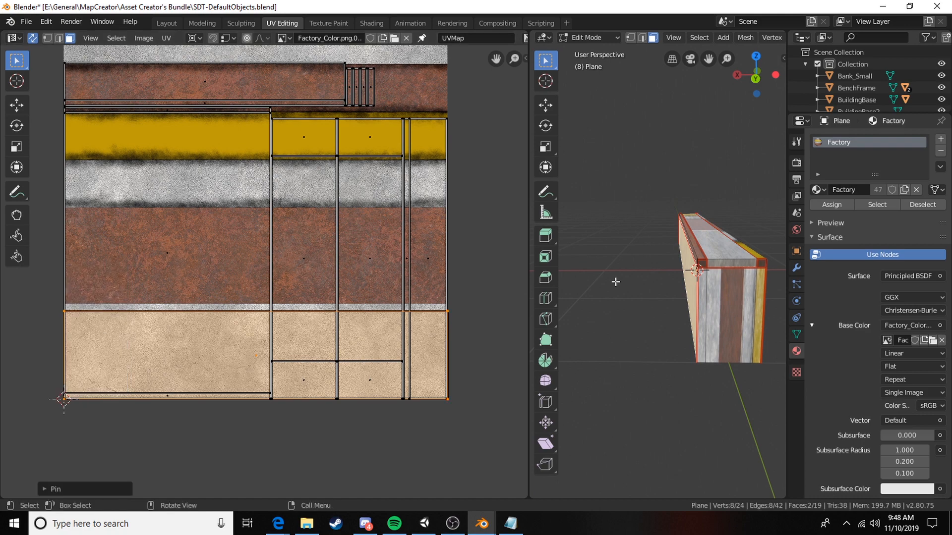
# Select all faces of the ledge and unwrap them.
pyautogui.moveTo(617, 281); pyautogui.dragTo(657, 274, button='middle')
pyautogui.press('a')
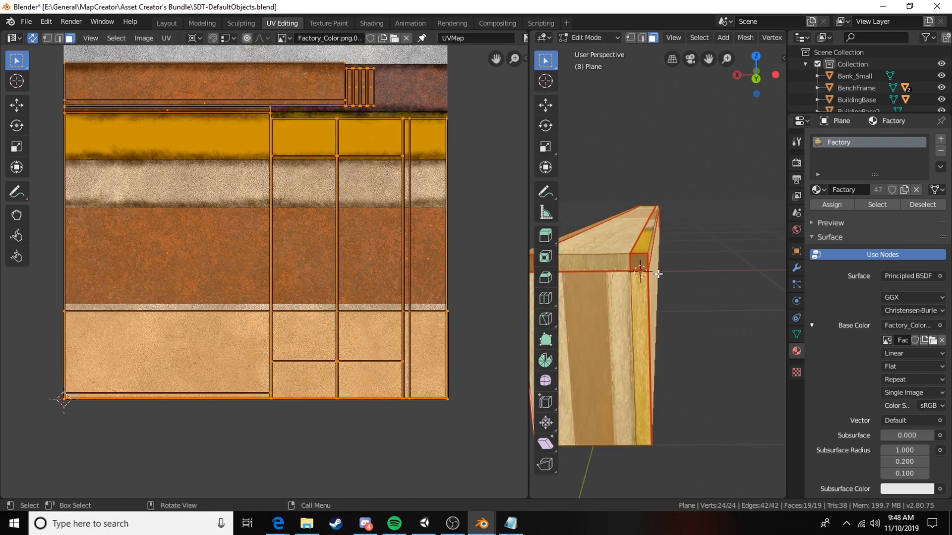
pyautogui.press('u')
pyautogui.click(651, 274)
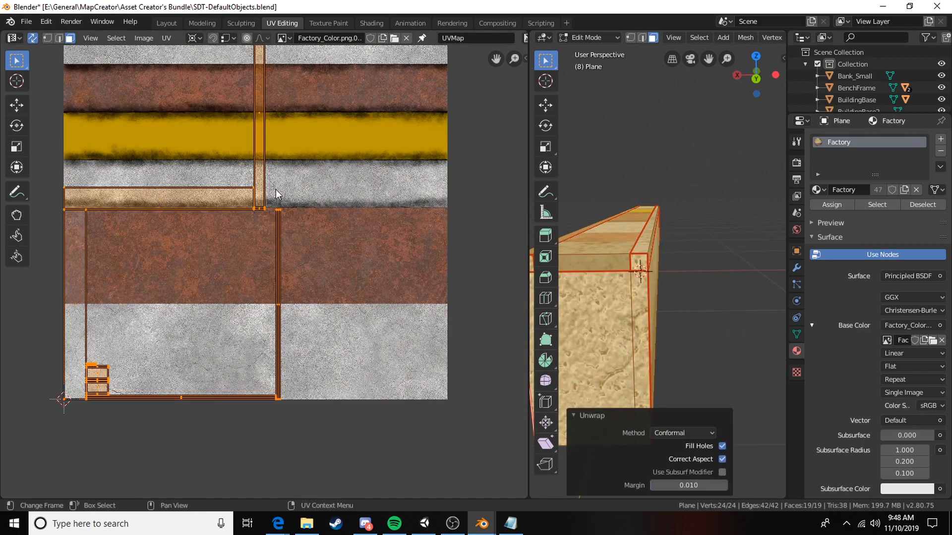
# Inspect the unwrapped islands against the texture and set the Unwrap method to Angle Based.
pyautogui.moveTo(275, 189); pyautogui.dragTo(340, 202, button='middle')
pyautogui.scroll(1, 351, 277)
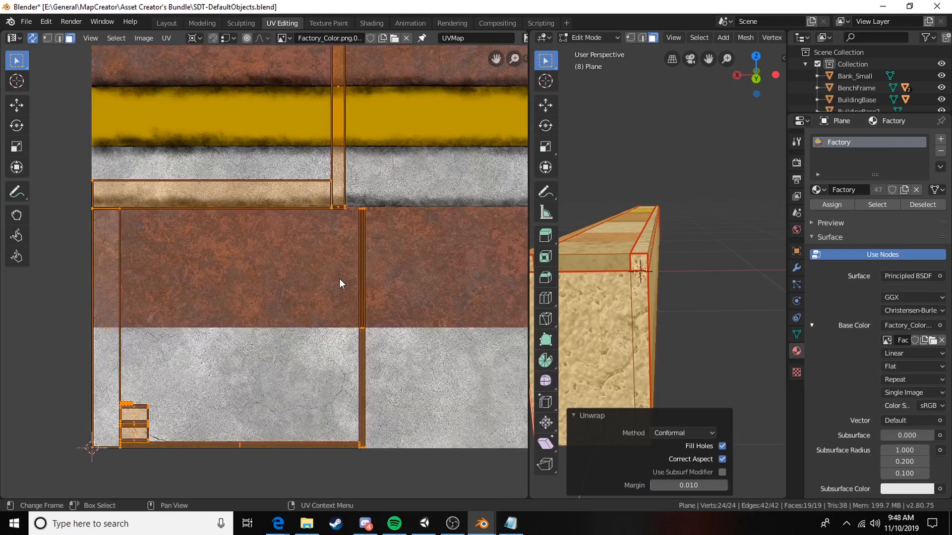
pyautogui.moveTo(339, 278); pyautogui.dragTo(337, 226, button='middle')
pyautogui.moveTo(650, 281); pyautogui.dragTo(629, 278, button='middle')
pyautogui.scroll(-2, 353, 223)
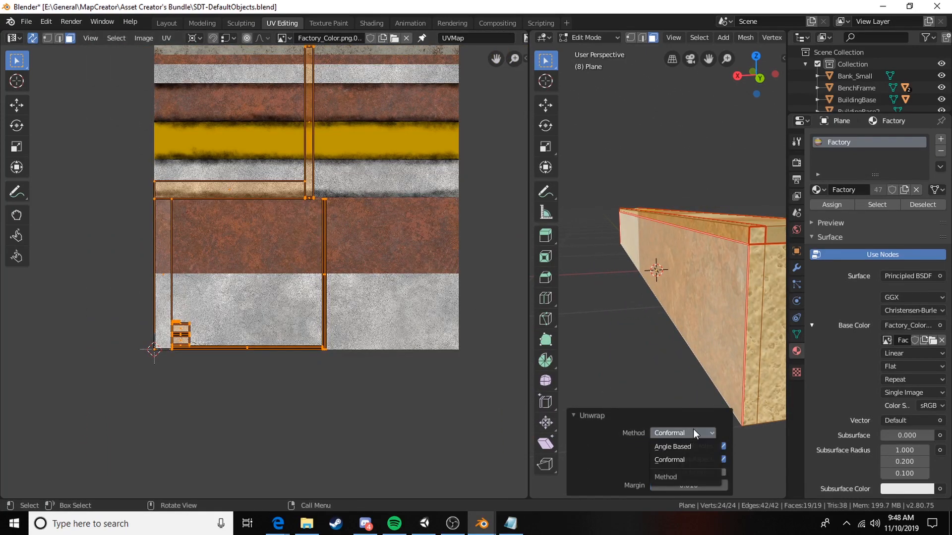
pyautogui.click(684, 449)
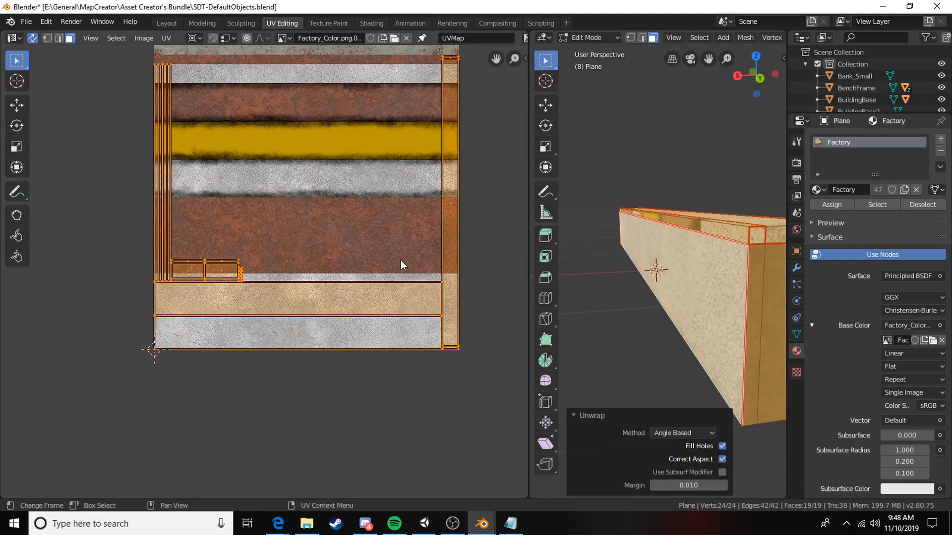
# Try the Conformal method for the ledge's unwrap and switch back to Angle Based.
pyautogui.moveTo(420, 233); pyautogui.dragTo(393, 269, button='middle')
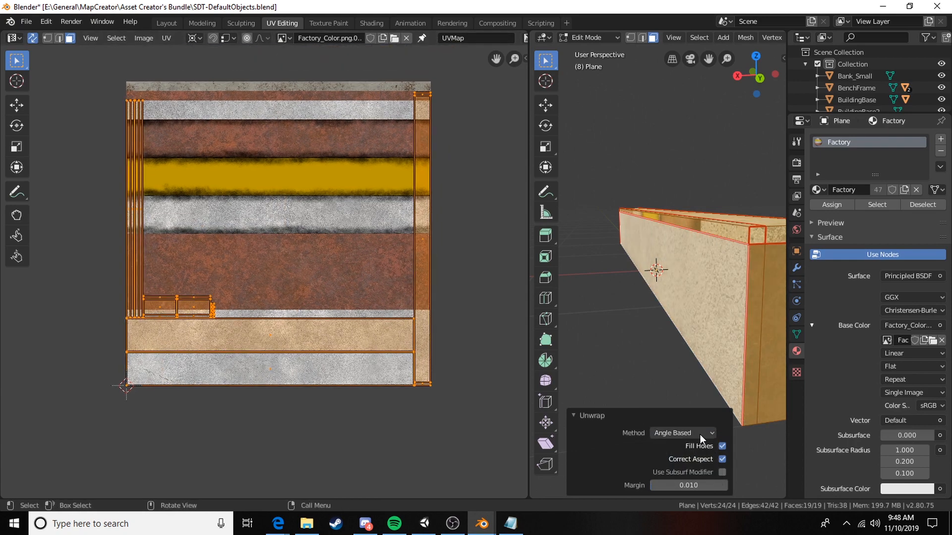
pyautogui.click(682, 433)
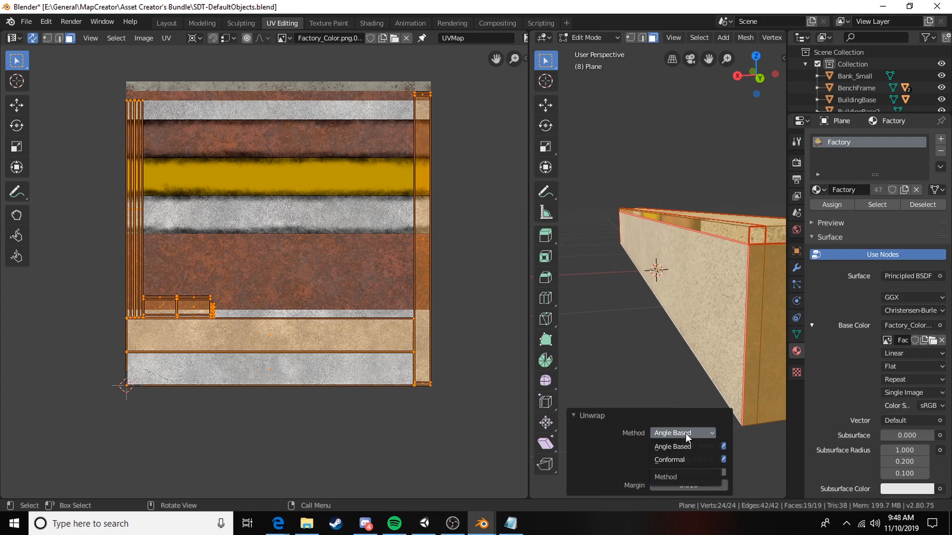
pyautogui.click(676, 460)
pyautogui.click(671, 436)
pyautogui.click(674, 447)
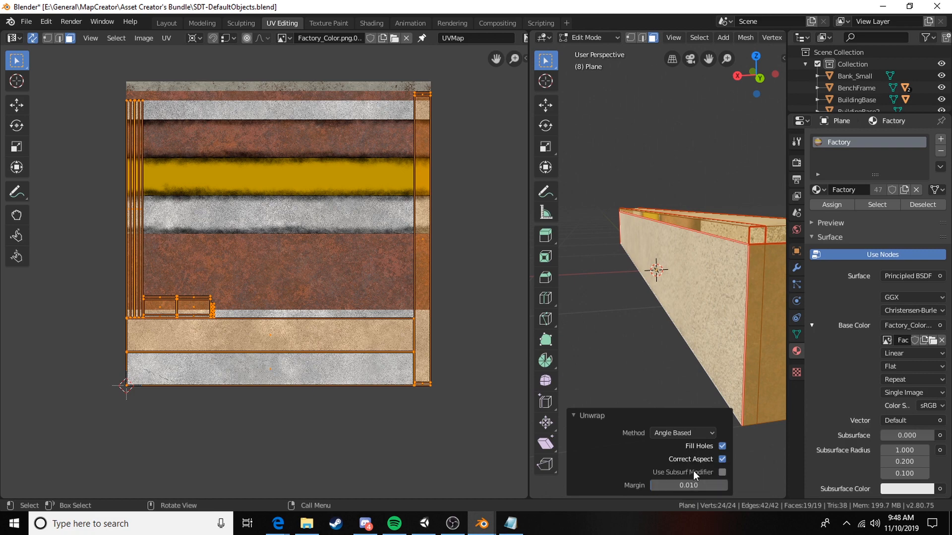
# Deselect the ledge's faces and examine the borders of the long side-face islands against the concrete strip.
pyautogui.scroll(5, 400, 317)
pyautogui.moveTo(452, 297); pyautogui.dragTo(170, 129, button='middle')
pyautogui.moveTo(365, 221); pyautogui.dragTo(439, 321)
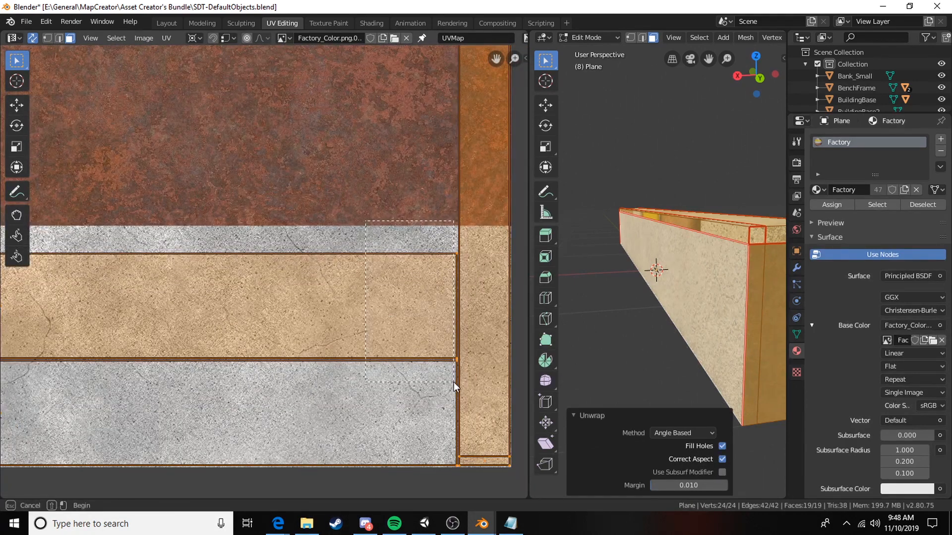
pyautogui.moveTo(454, 382); pyautogui.dragTo(456, 399)
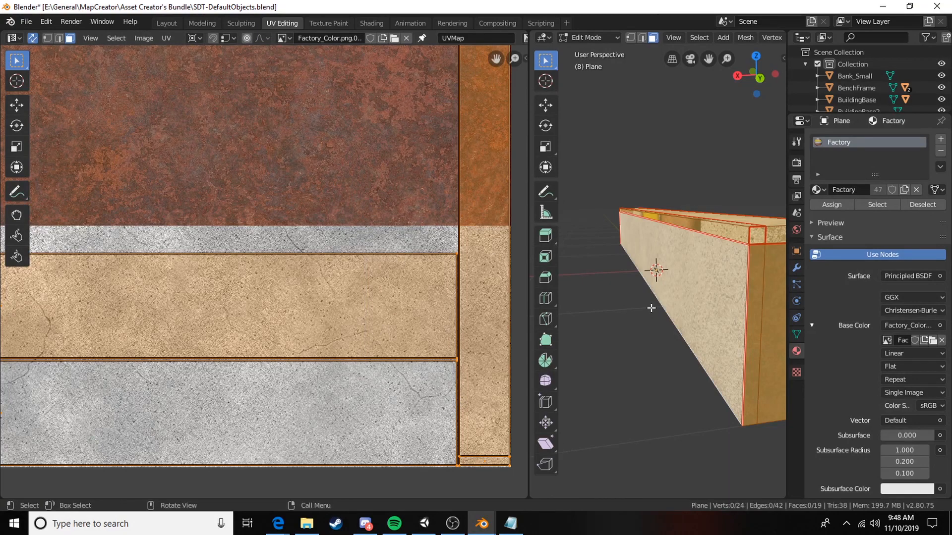
pyautogui.scroll(-6, 651, 308)
pyautogui.scroll(9, 670, 276)
pyautogui.scroll(-4, 692, 268)
pyautogui.moveTo(680, 268); pyautogui.dragTo(659, 269, button='middle')
pyautogui.scroll(-2, 178, 139)
pyautogui.moveTo(177, 139); pyautogui.dragTo(326, 185, button='middle')
pyautogui.scroll(-2, 281, 267)
pyautogui.moveTo(676, 253); pyautogui.dragTo(648, 316, button='middle')
# Overlap the UV islands of the two long side faces at the texture's lower-left corner and select both.
pyautogui.click(689, 278)
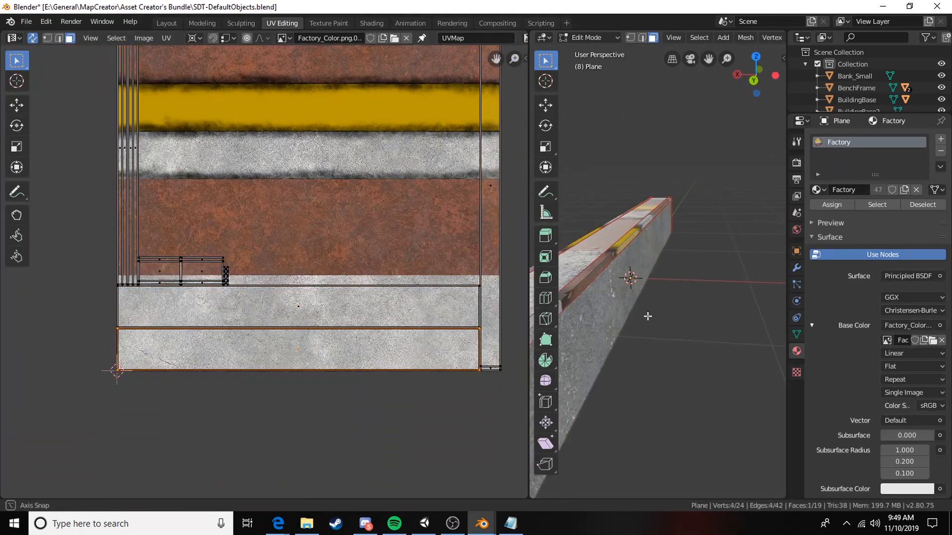
pyautogui.click(648, 316)
pyautogui.press('g')
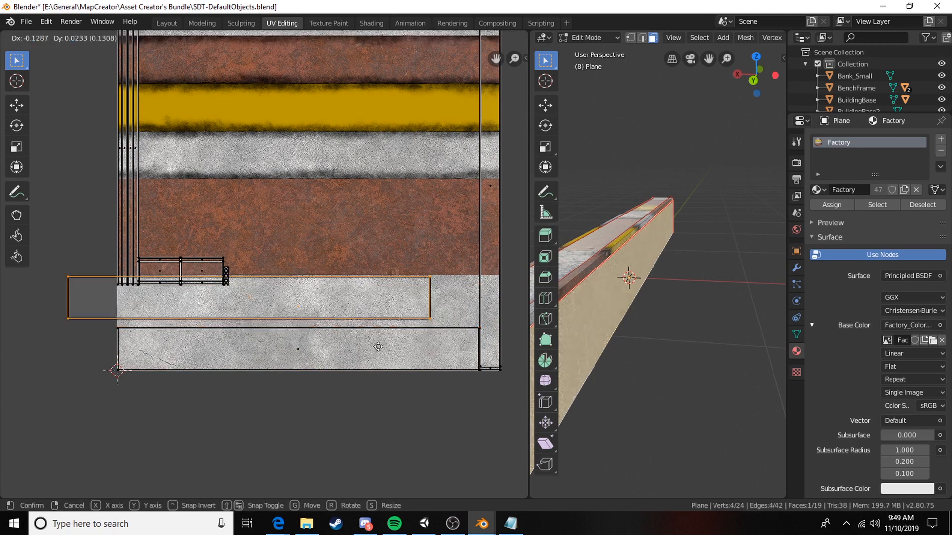
pyautogui.click(125, 370)
pyautogui.moveTo(277, 346); pyautogui.dragTo(271, 354)
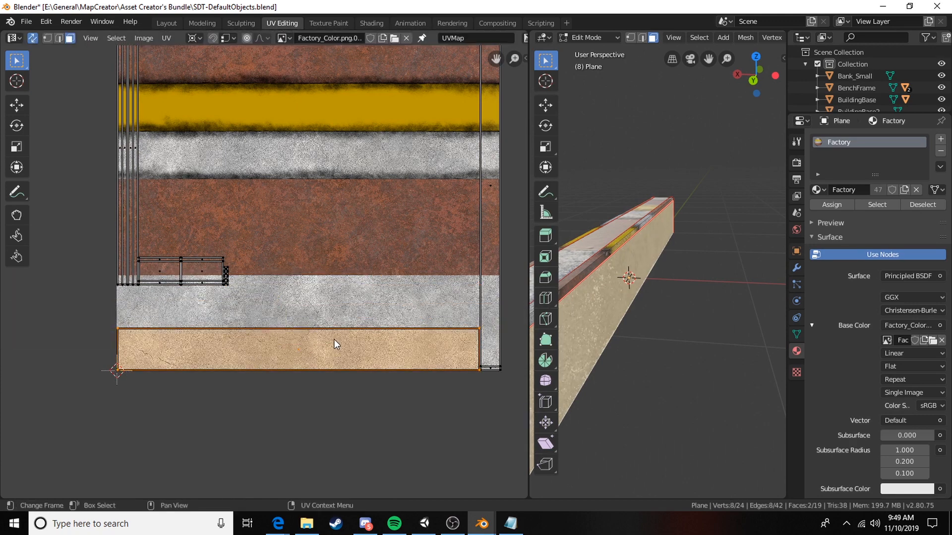
# Scale the overlapped side-face islands up by about 2.23, realign them to the lower-left corner, and fit them to the concrete strip's height.
pyautogui.press('s')
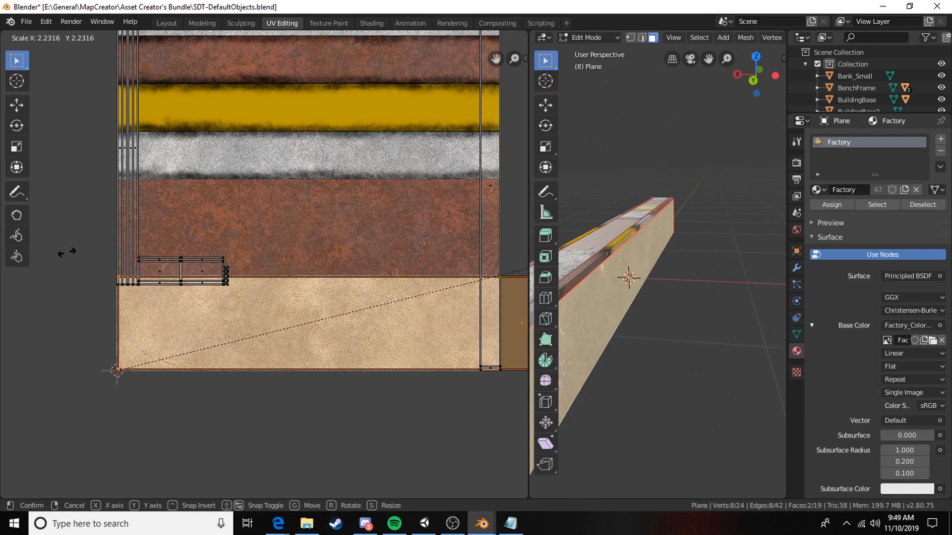
pyautogui.click(65, 250)
pyautogui.scroll(3, 427, 422)
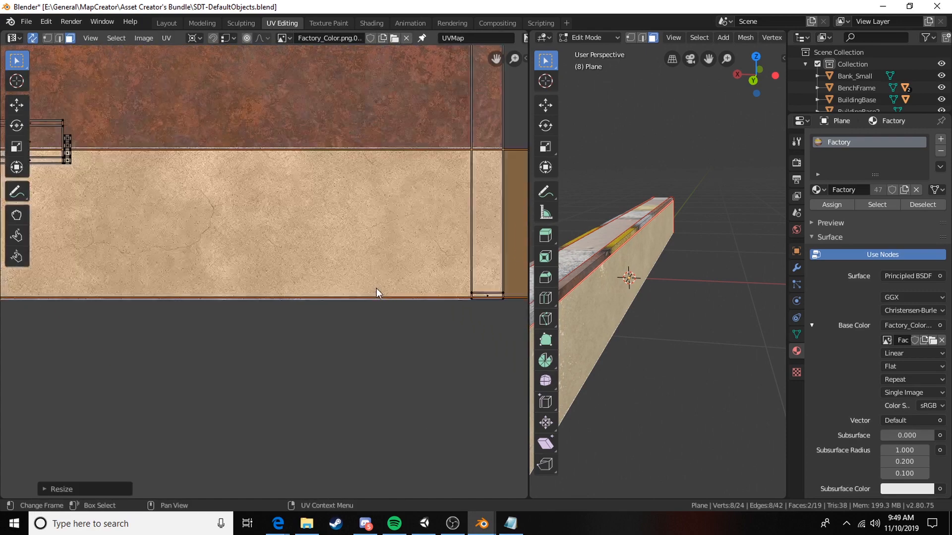
pyautogui.press('g')
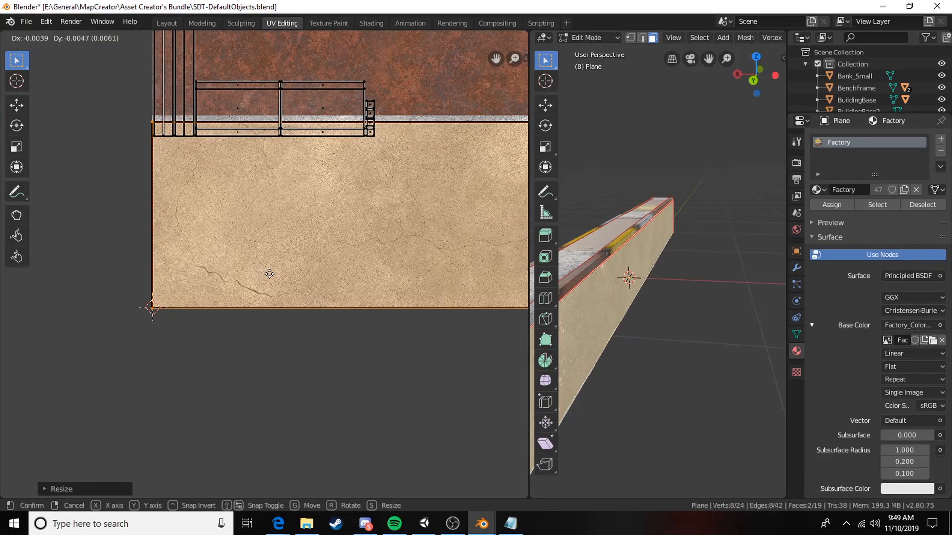
pyautogui.click(269, 274)
pyautogui.press('s')
pyautogui.click(273, 204)
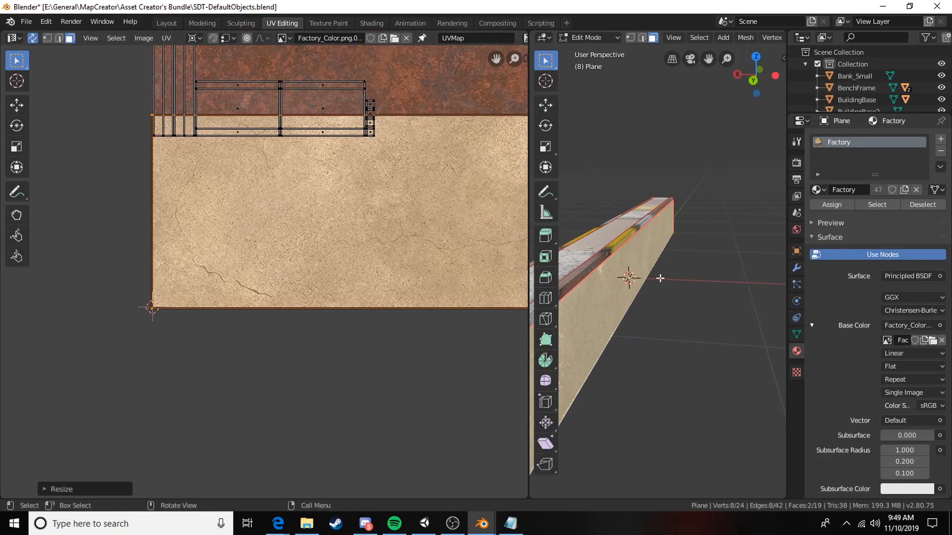
# Examine the concrete texture on the ledge's long side in Object Mode.
pyautogui.moveTo(659, 279); pyautogui.dragTo(649, 339, button='middle')
pyautogui.press('Tab')
pyautogui.keyDown('shift'); pyautogui.moveTo(624, 287); pyautogui.dragTo(846, 301, button='middle'); pyautogui.keyUp('shift')
pyautogui.scroll(-2, 703, 273)
pyautogui.keyDown('shift'); pyautogui.moveTo(698, 301); pyautogui.dragTo(779, 298, button='middle'); pyautogui.keyUp('shift')
pyautogui.keyDown('shift'); pyautogui.moveTo(473, 299); pyautogui.dragTo(90, 303, button='middle'); pyautogui.keyUp('shift')
pyautogui.keyDown('shift'); pyautogui.moveTo(626, 335); pyautogui.dragTo(654, 338, button='middle'); pyautogui.keyUp('shift')
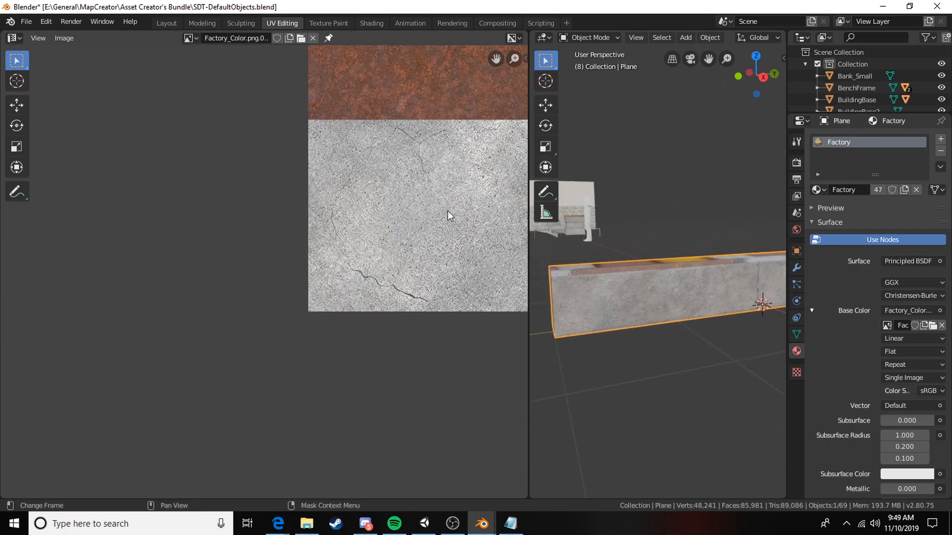
pyautogui.keyDown('shift'); pyautogui.moveTo(448, 210); pyautogui.dragTo(299, 236, button='middle'); pyautogui.keyUp('shift')
# Return to Edit Mode and scale the overlapped side-face islands down to about 0.455 so their length matches the texture's width.
pyautogui.press('Tab')
pyautogui.scroll(-4, 420, 251)
pyautogui.keyDown('shift'); pyautogui.moveTo(420, 251); pyautogui.dragTo(187, 229, button='middle'); pyautogui.keyUp('shift')
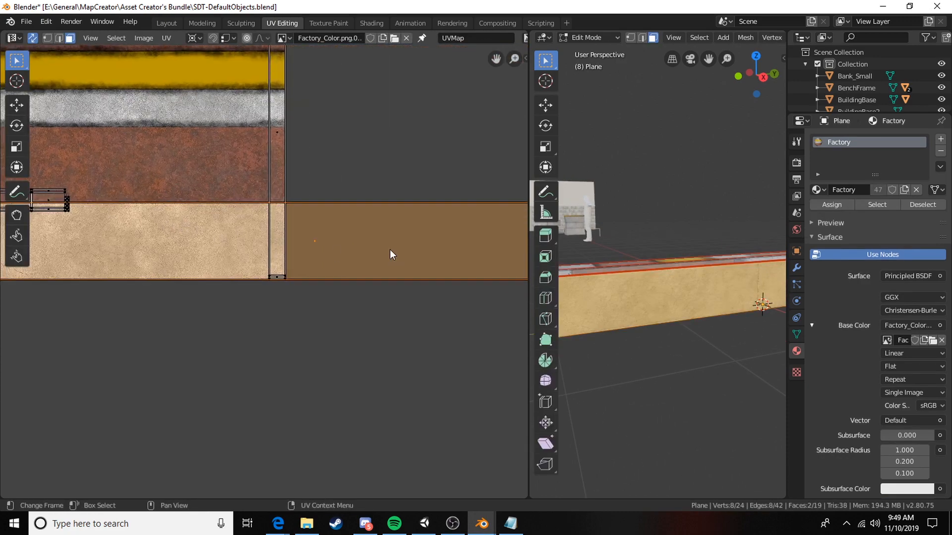
pyautogui.keyDown('shift'); pyautogui.moveTo(274, 240); pyautogui.dragTo(294, 237, button='middle'); pyautogui.keyUp('shift')
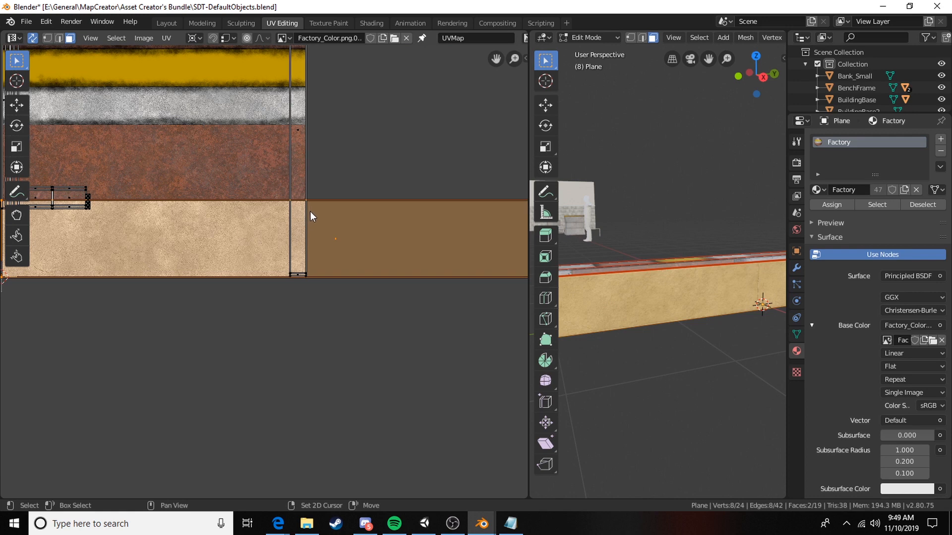
pyautogui.press('s')
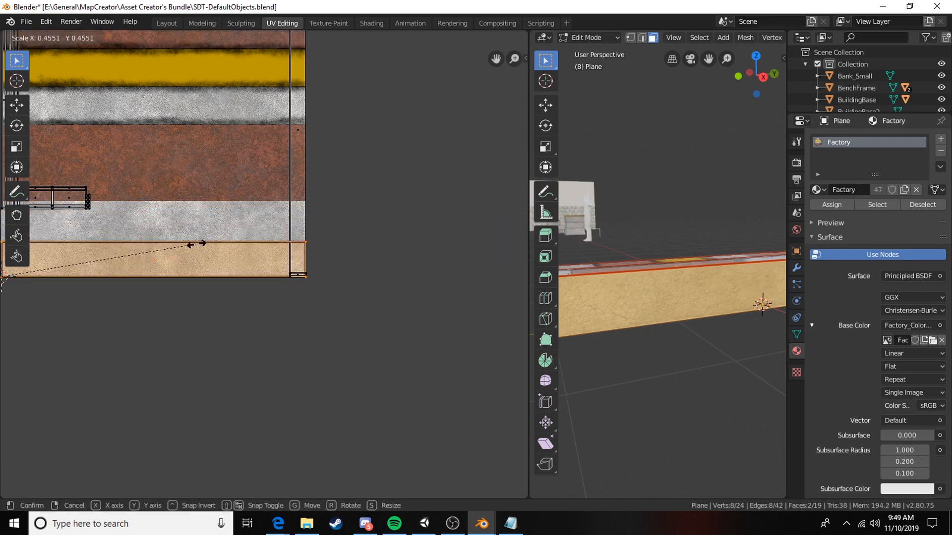
# Scale the long side faces' UV island by about 0.455 from the 2D cursor, then stretch it about 1.27 along Y over the bottom concrete strip.
pyautogui.click(198, 245)
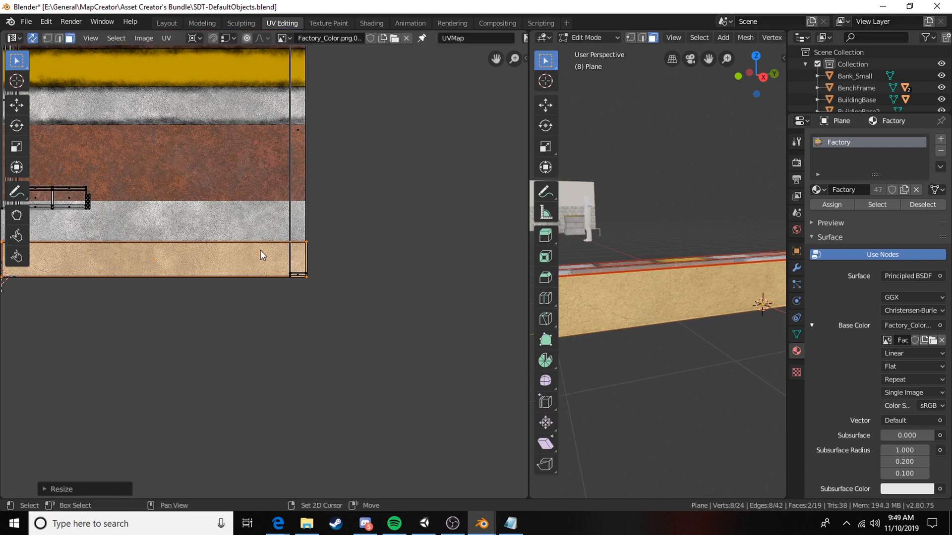
pyautogui.moveTo(267, 250); pyautogui.dragTo(314, 258, button='middle')
pyautogui.scroll(3, 314, 258)
pyautogui.press('s')
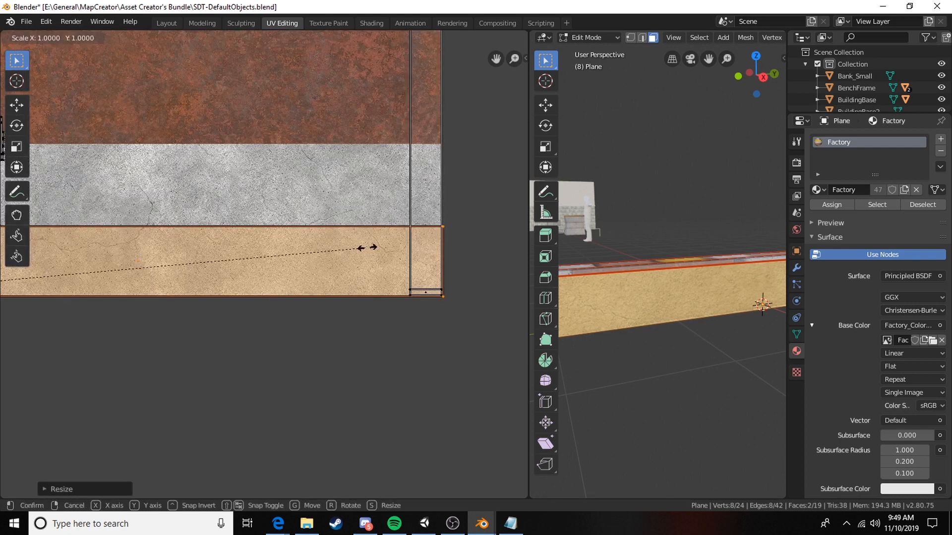
pyautogui.press('y')
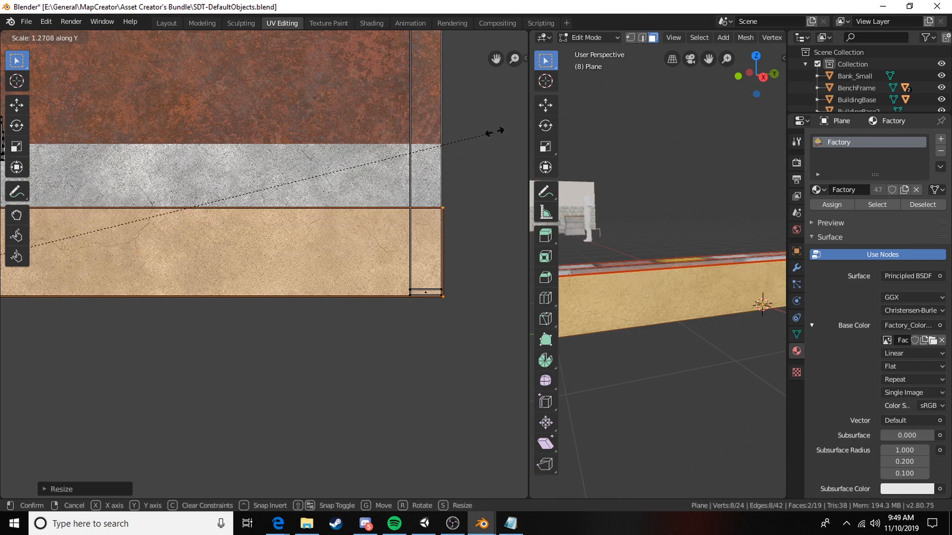
pyautogui.click(495, 132)
pyautogui.press('Tab')
pyautogui.scroll(4, 714, 309)
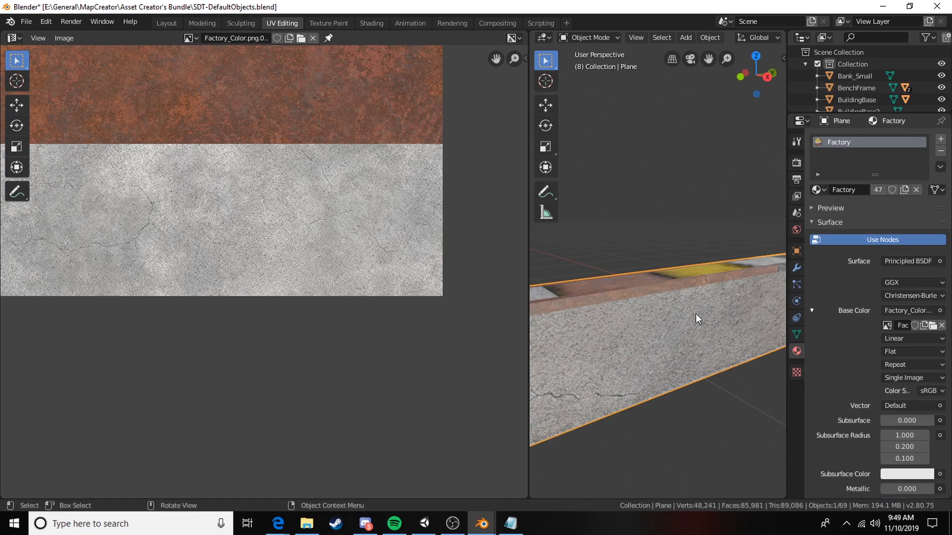
pyautogui.moveTo(695, 314); pyautogui.dragTo(709, 305, button='middle')
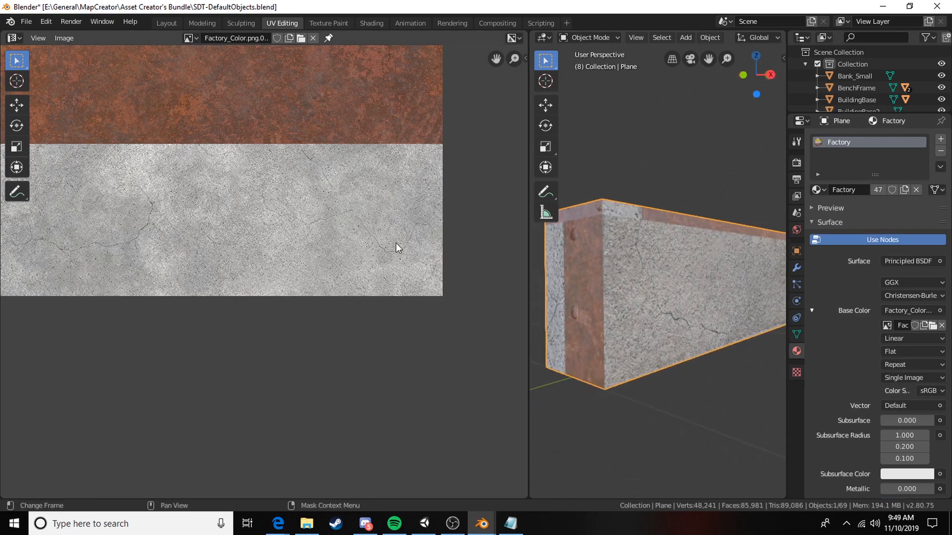
pyautogui.scroll(5, 669, 259)
pyautogui.keyDown('shift'); pyautogui.moveTo(657, 306); pyautogui.dragTo(670, 246, button='middle'); pyautogui.keyUp('shift')
# Set the UV pivot to Median Point and mirror the long side faces' UV island along Y.
pyautogui.press('Tab')
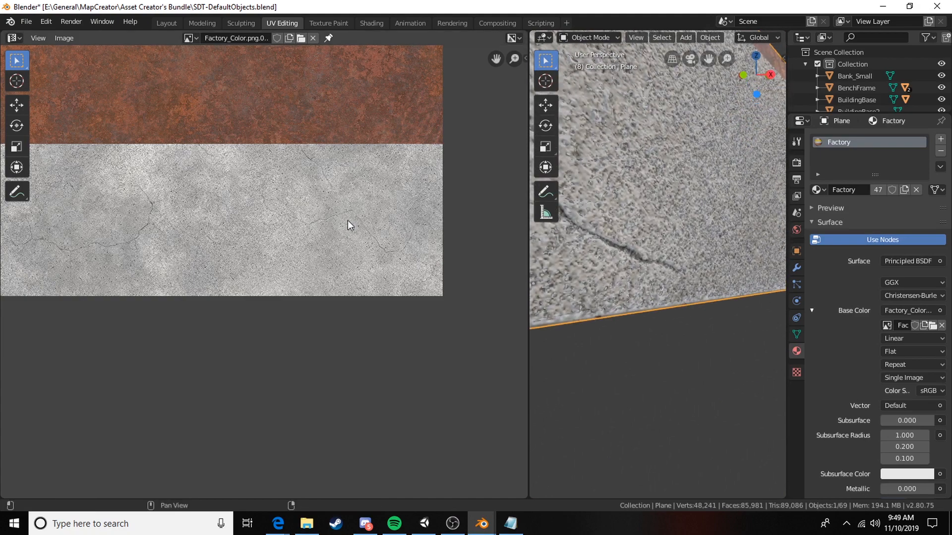
pyautogui.press('a')
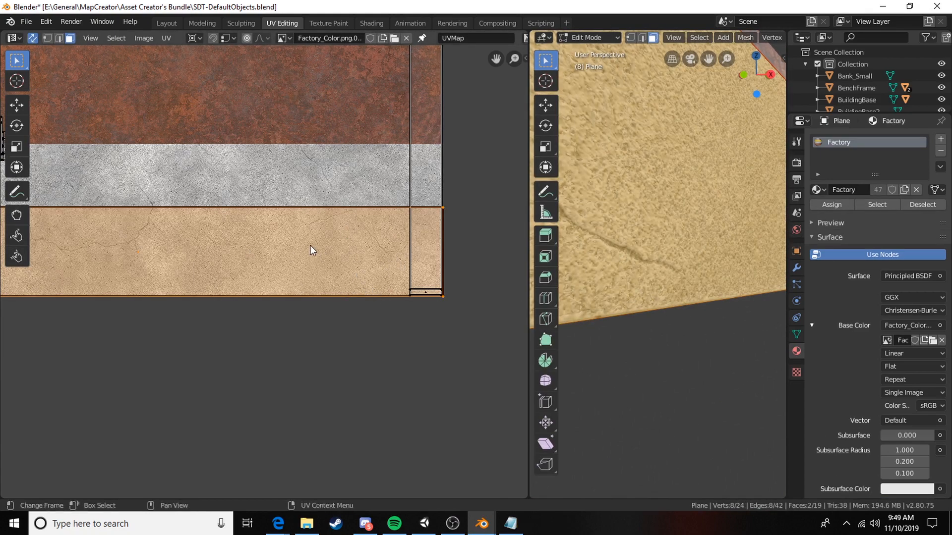
pyautogui.rightClick(289, 248)
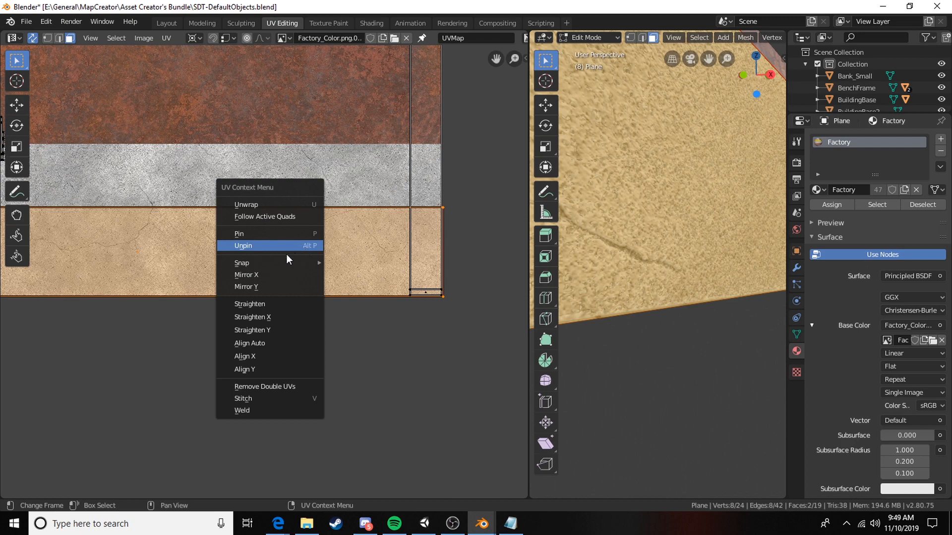
pyautogui.click(198, 39)
pyautogui.click(220, 73)
pyautogui.click(194, 40)
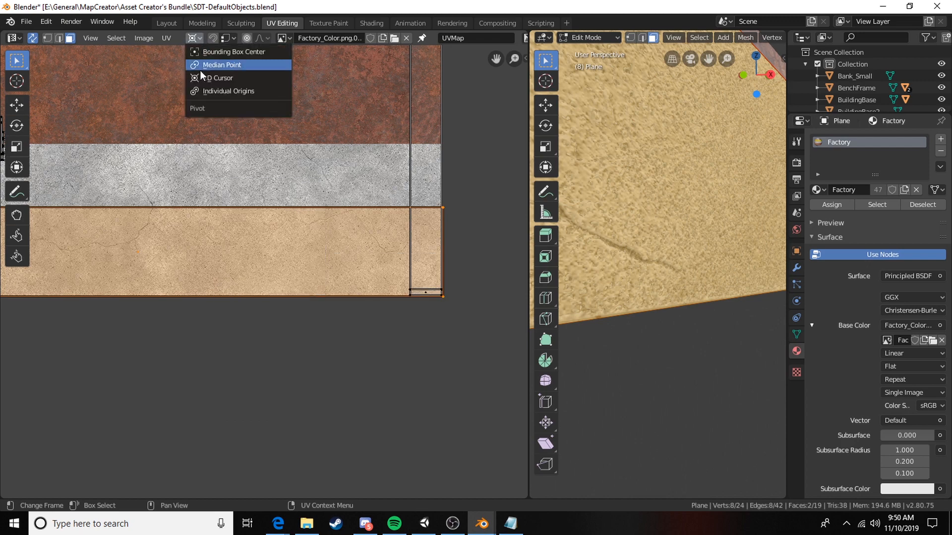
pyautogui.click(214, 65)
pyautogui.rightClick(163, 196)
pyautogui.rightClick(246, 252)
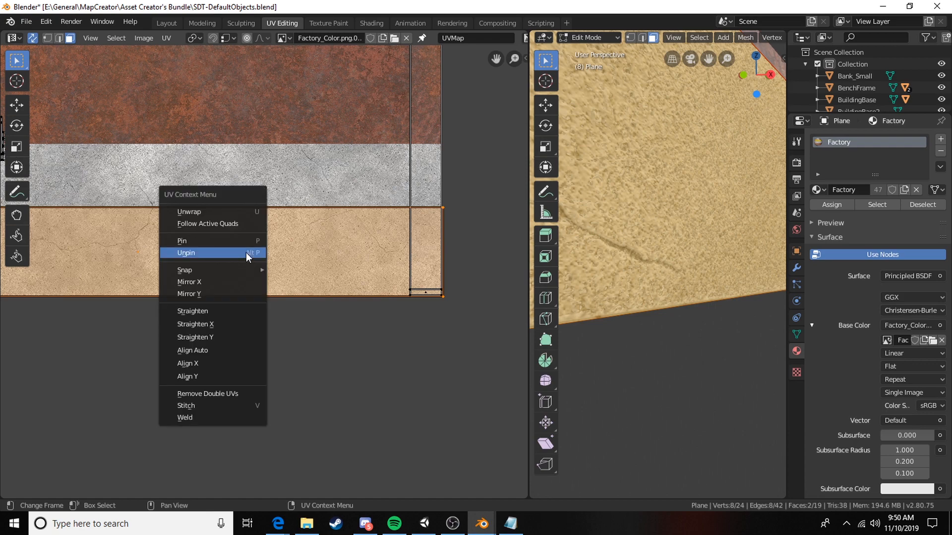
pyautogui.click(204, 293)
# Examine the concrete texture along the block's long side and around its end in Object Mode.
pyautogui.scroll(-2, 660, 211)
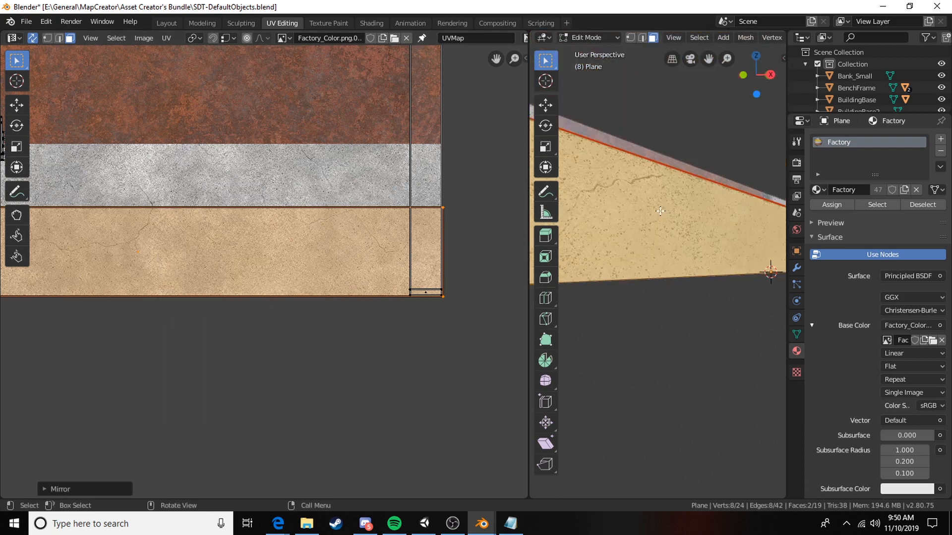
pyautogui.keyDown('shift'); pyautogui.moveTo(660, 211); pyautogui.dragTo(700, 255, button='middle'); pyautogui.keyUp('shift')
pyautogui.press('Tab')
pyautogui.scroll(4, 677, 320)
pyautogui.keyDown('shift'); pyautogui.moveTo(676, 320); pyautogui.dragTo(678, 334, button='middle'); pyautogui.keyUp('shift')
pyautogui.scroll(-1, 743, 275)
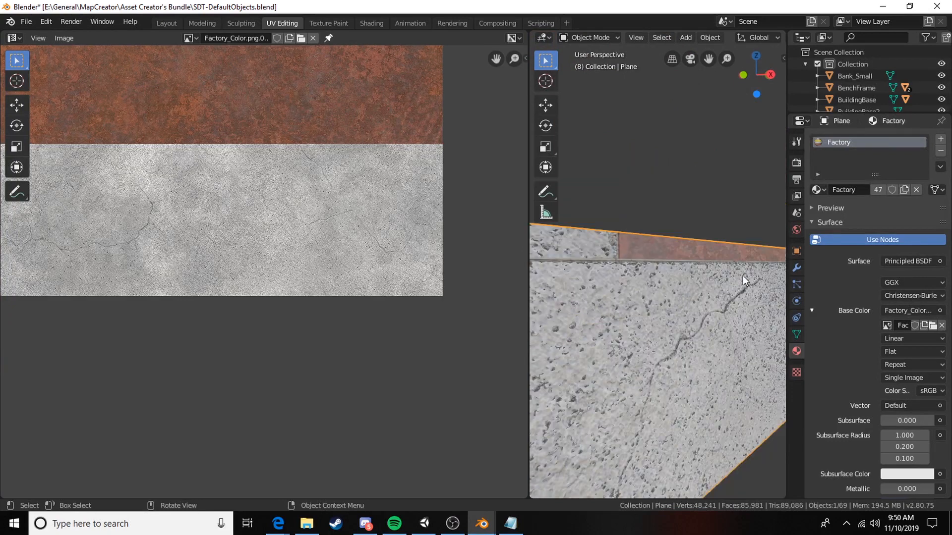
pyautogui.moveTo(704, 291); pyautogui.dragTo(673, 329, button='middle')
pyautogui.scroll(-4, 728, 299)
pyautogui.scroll(4, 713, 303)
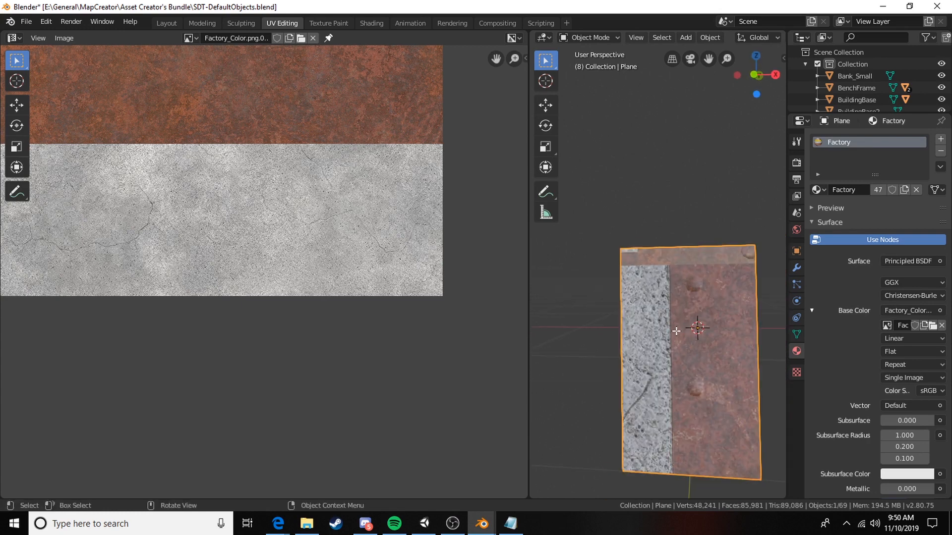
# Select the three adjacent vertical faces that make up the block's end.
pyautogui.press('Tab')
pyautogui.click(624, 332)
pyautogui.keyDown('shift'); pyautogui.click(719, 335); pyautogui.keyUp('shift')
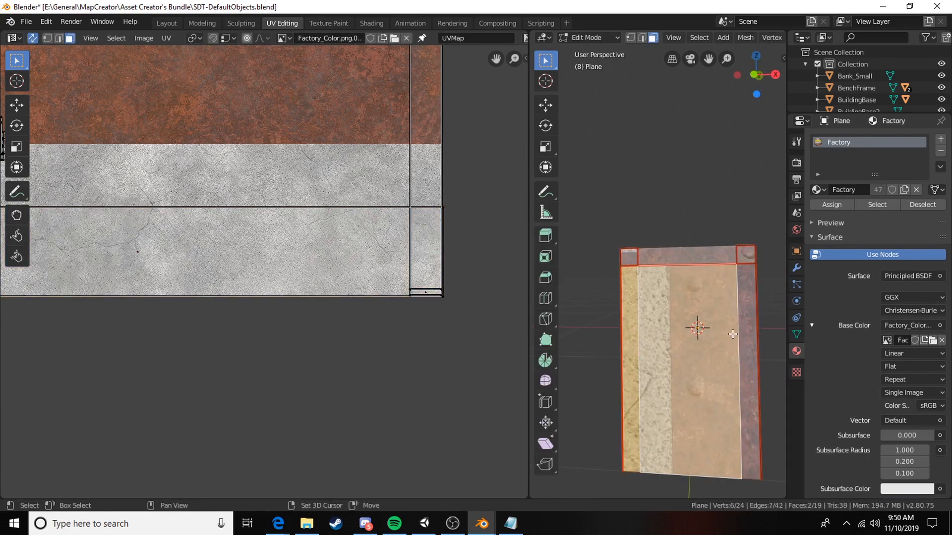
pyautogui.keyDown('shift'); pyautogui.click(748, 332); pyautogui.keyUp('shift')
pyautogui.moveTo(716, 335); pyautogui.dragTo(658, 286, button='middle')
# Move the raised top plate's whole UV island from the concrete area onto the narrow rust strip near the texture's upper edge.
pyautogui.press('a')
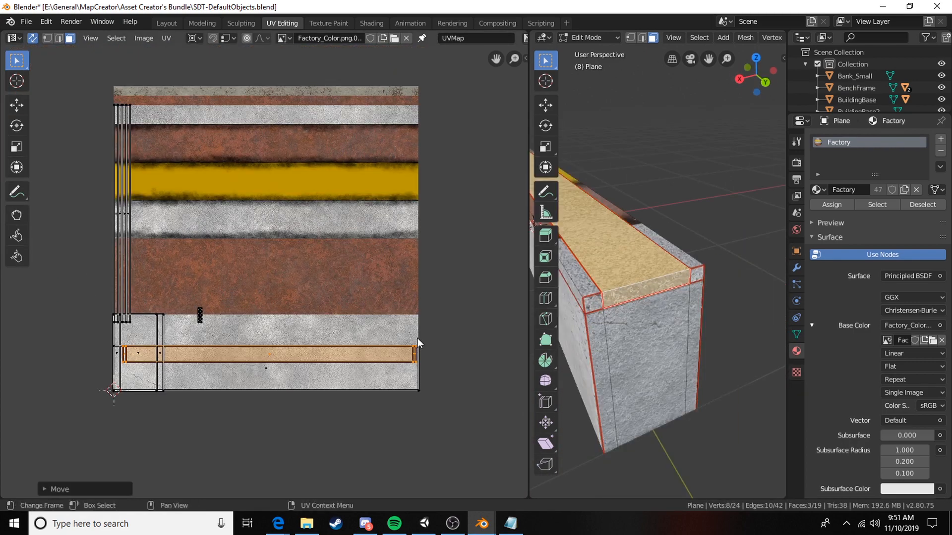
pyautogui.press('g')
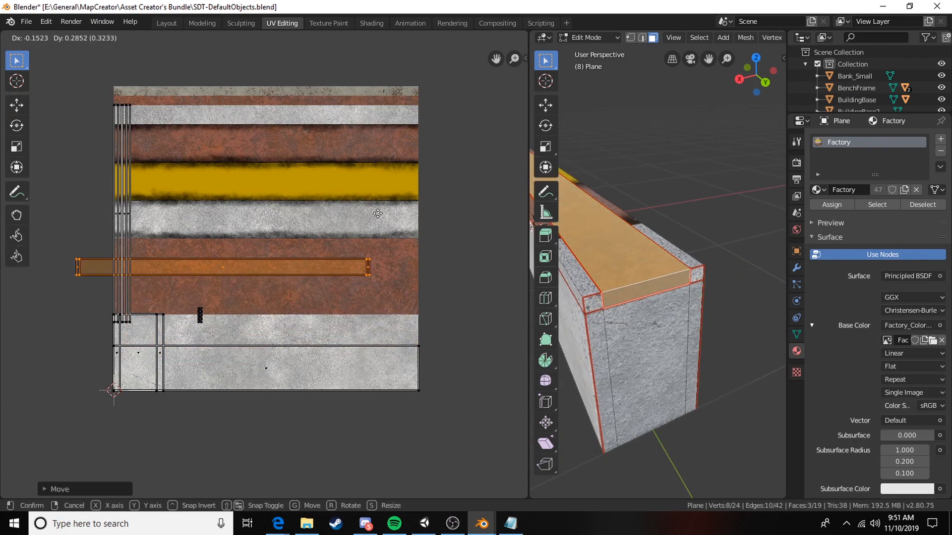
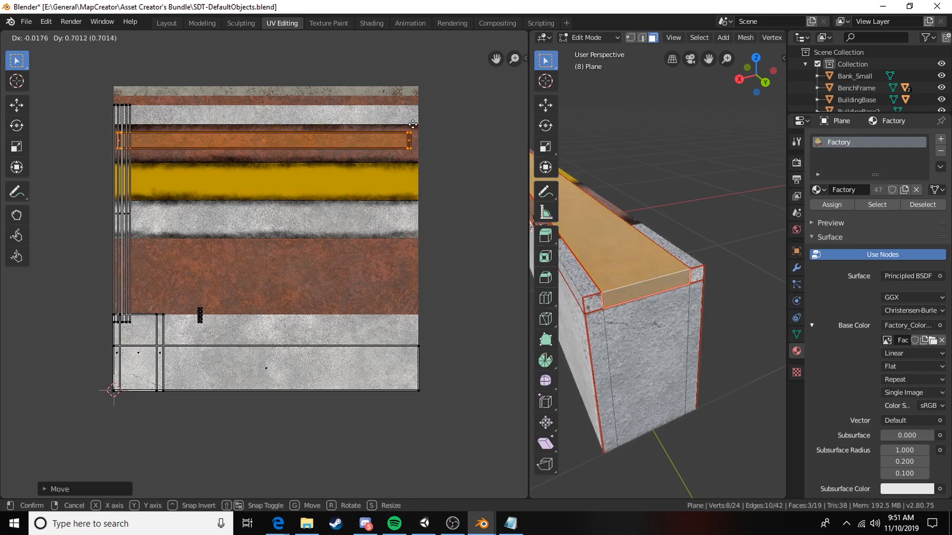
pyautogui.click(417, 88)
pyautogui.scroll(2, 327, 164)
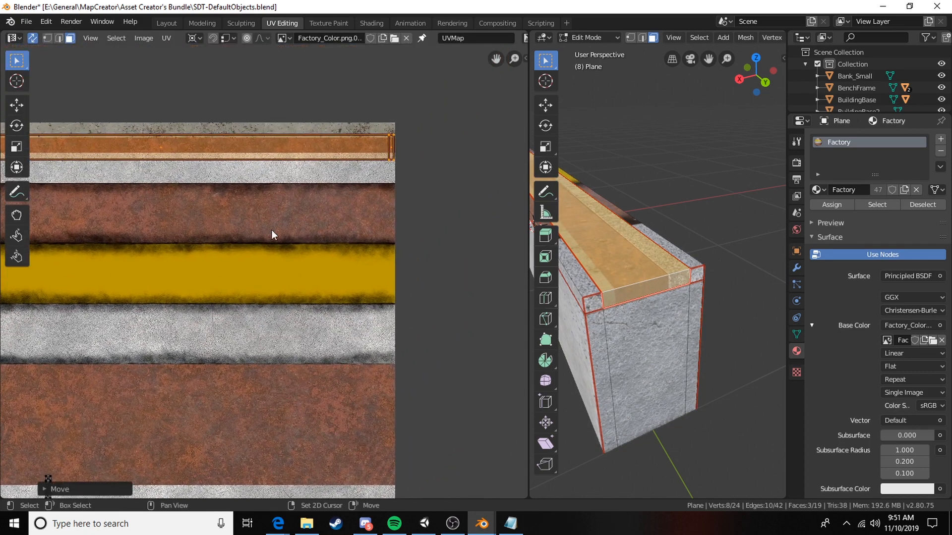
pyautogui.moveTo(271, 230); pyautogui.dragTo(240, 270, button='middle')
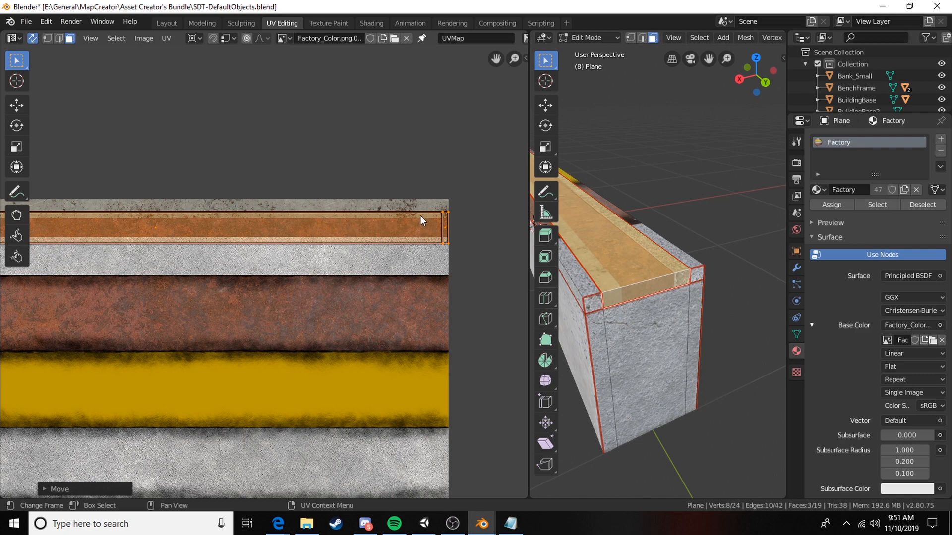
# Set the UV pivot to Median Point and scale the top plate's island down to fit the narrow rust strip's height.
pyautogui.click(193, 38)
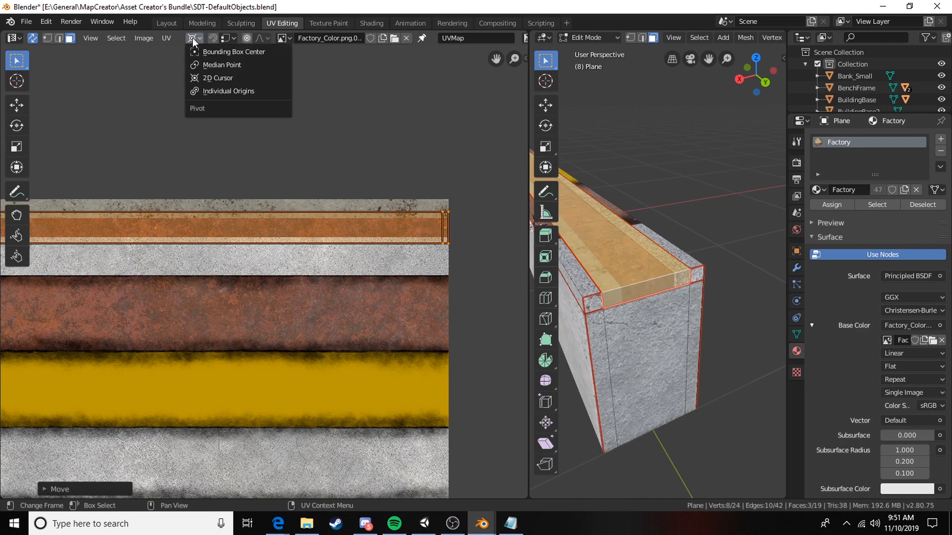
pyautogui.click(212, 70)
pyautogui.scroll(3, 320, 225)
pyautogui.press('s')
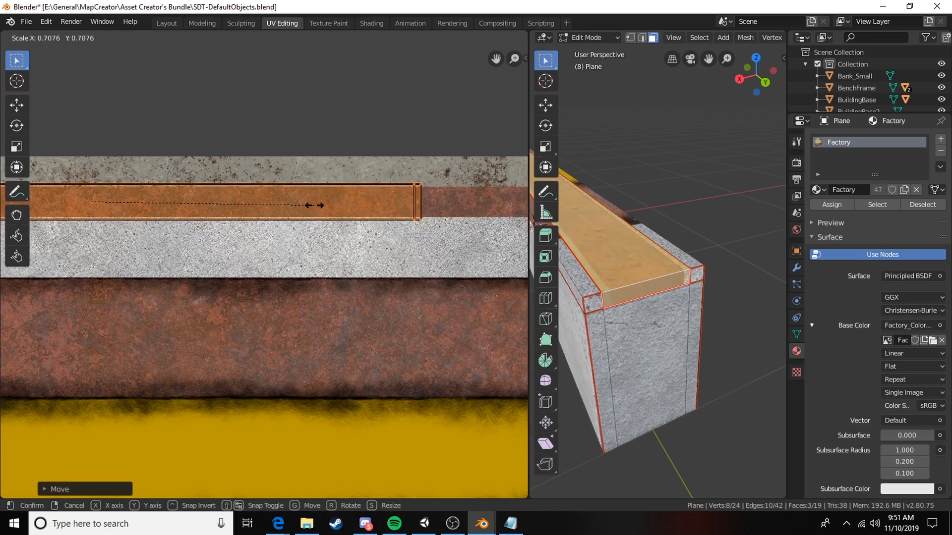
pyautogui.click(275, 209)
pyautogui.press('Tab')
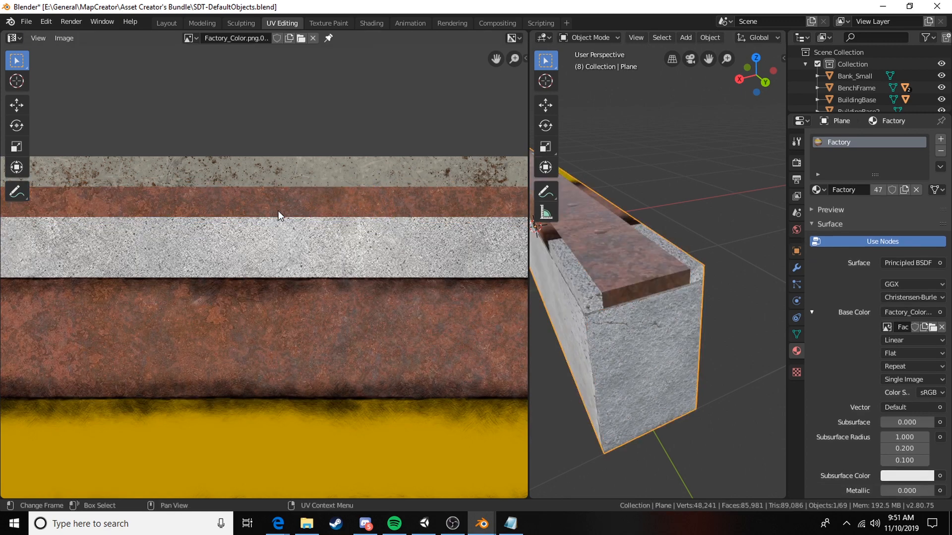
# Move the top plate's UV island down about 0.47 onto the upper edge of the large rust strip.
pyautogui.scroll(-3, 272, 262)
pyautogui.moveTo(654, 320); pyautogui.dragTo(623, 322, button='middle')
pyautogui.moveTo(361, 329); pyautogui.dragTo(404, 169, button='middle')
pyautogui.press('Tab')
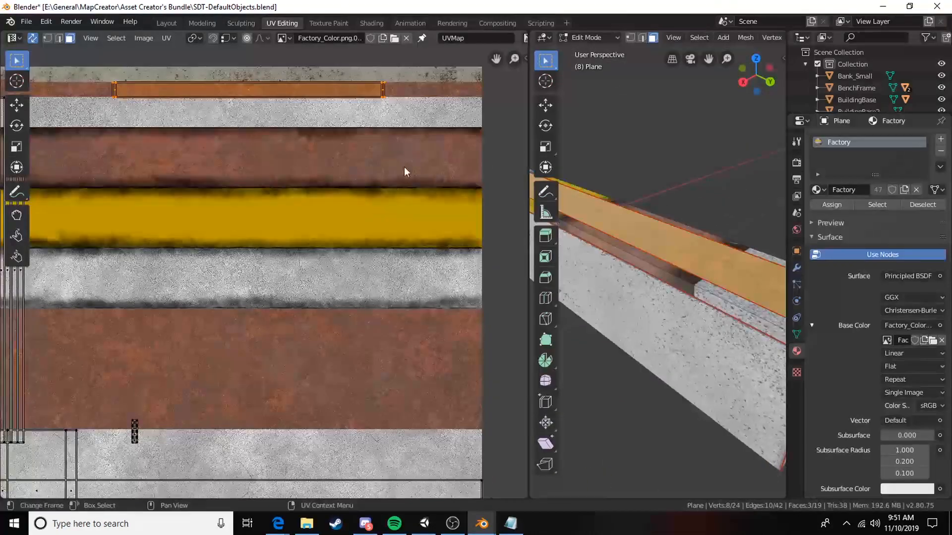
pyautogui.press('Tab')
pyautogui.press('Tab')
pyautogui.press('g')
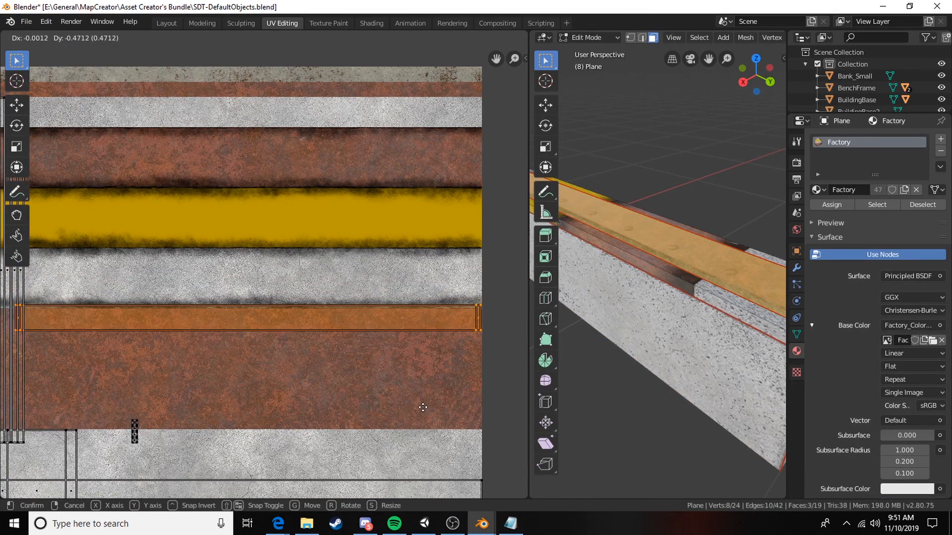
pyautogui.click(421, 412)
# Nudge the top plate's UV island about 0.003 left and 0.005 up to align it with the large rust strip's upper edge.
pyautogui.moveTo(425, 412); pyautogui.dragTo(438, 332, button='middle')
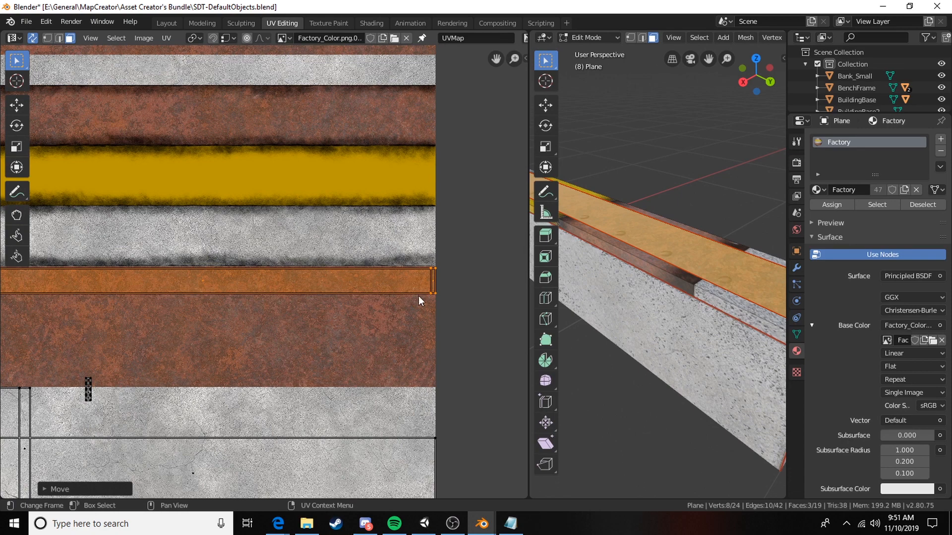
pyautogui.moveTo(397, 276); pyautogui.dragTo(392, 317, button='middle')
pyautogui.scroll(1, 395, 329)
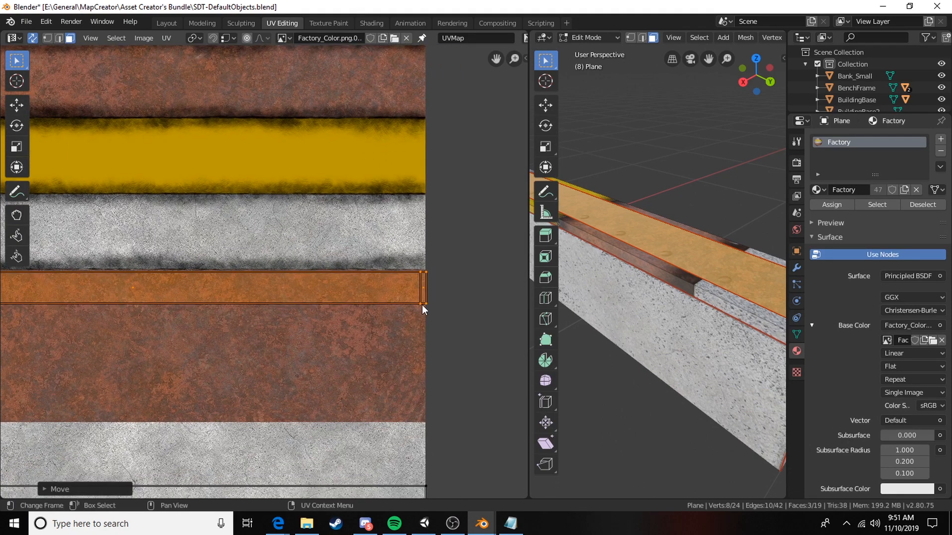
pyautogui.press('g')
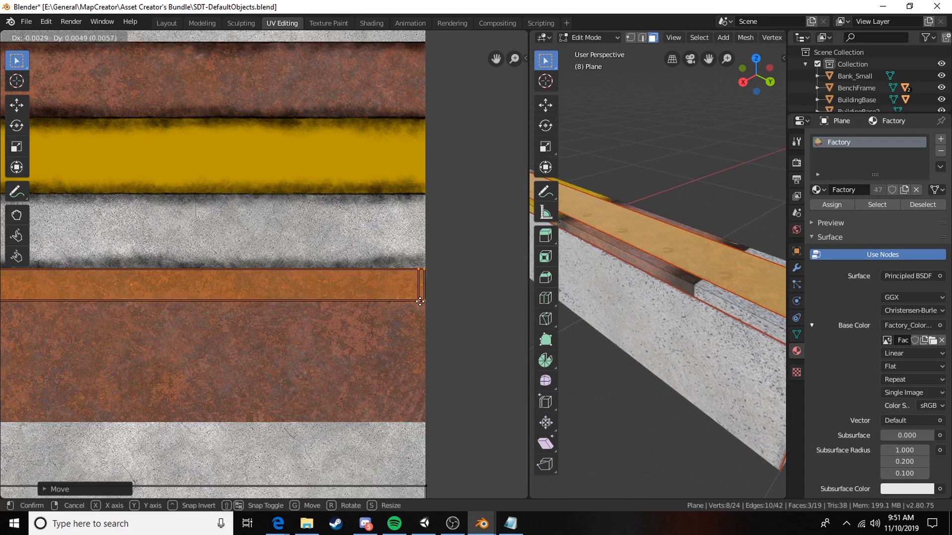
pyautogui.click(420, 301)
# Examine the rust texture on the block's top plate and its UV layout over the large rust strip.
pyautogui.press('Tab')
pyautogui.moveTo(767, 302); pyautogui.dragTo(679, 317, button='middle')
pyautogui.scroll(3, 674, 312)
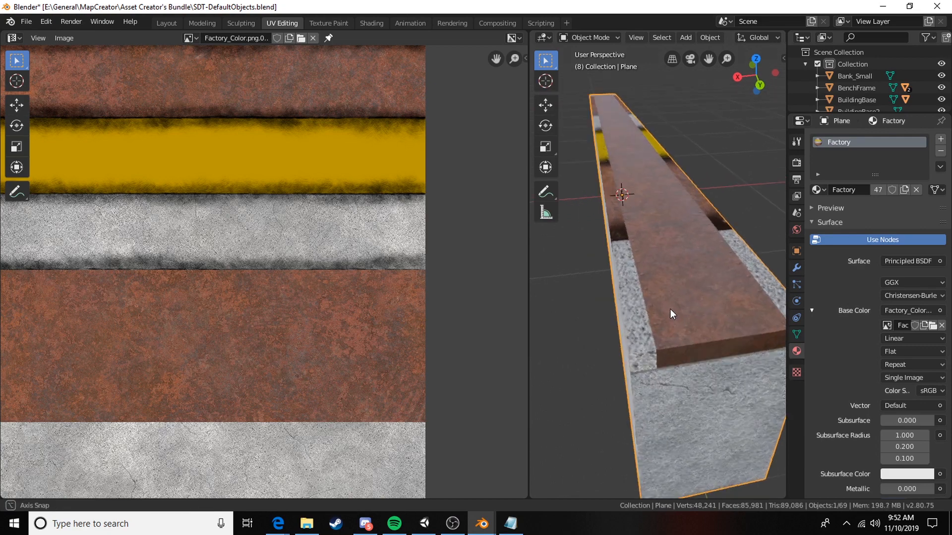
pyautogui.moveTo(686, 282); pyautogui.dragTo(662, 330, button='middle')
pyautogui.moveTo(302, 285); pyautogui.dragTo(302, 268, button='middle')
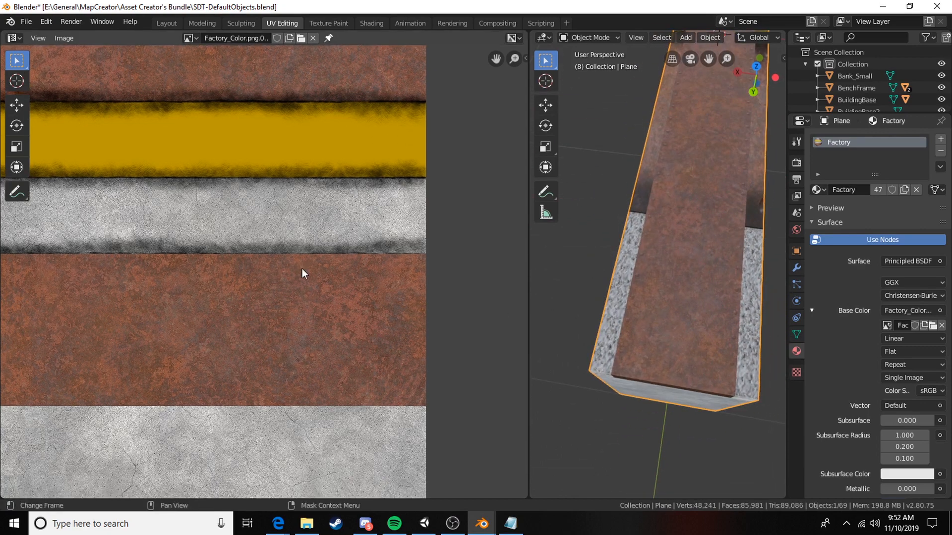
pyautogui.press('Tab')
pyautogui.moveTo(282, 322); pyautogui.dragTo(315, 290, button='middle')
pyautogui.scroll(-7, 316, 290)
pyautogui.scroll(3, 281, 287)
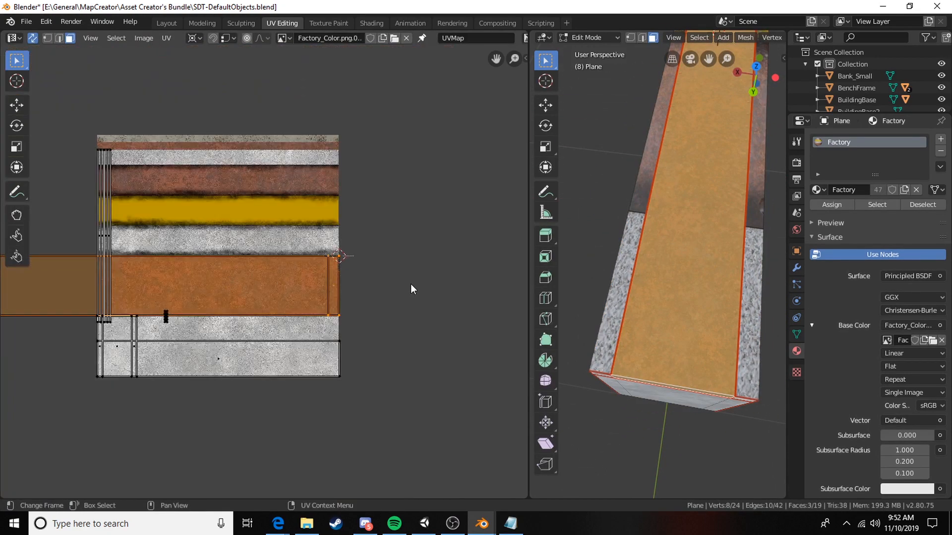
# Select the narrow UV face at the right end of the large rust strip and check the top plate's rust texture up close.
pyautogui.moveTo(231, 292); pyautogui.dragTo(231, 293)
pyautogui.moveTo(293, 276); pyautogui.dragTo(374, 266, button='middle')
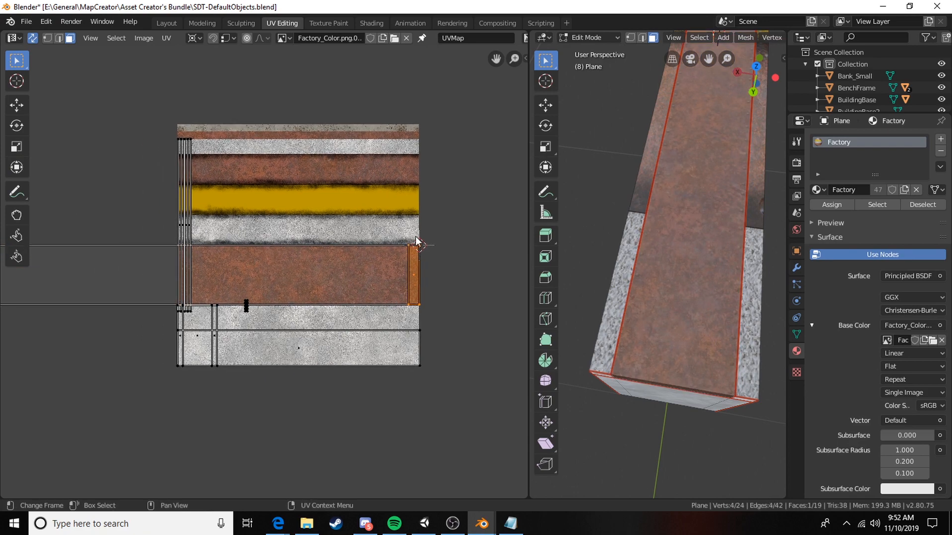
pyautogui.scroll(4, 410, 288)
pyautogui.press('Tab')
pyautogui.scroll(5, 692, 288)
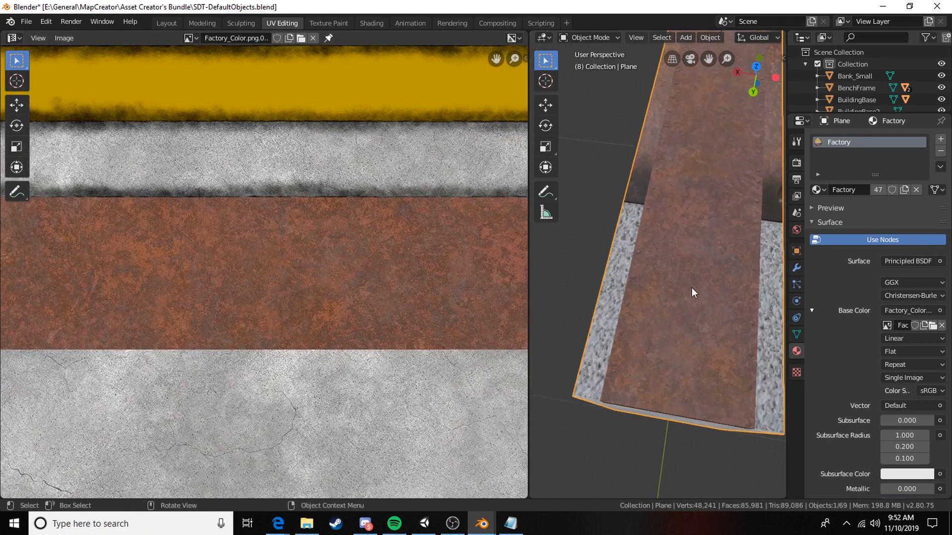
pyautogui.scroll(4, 706, 311)
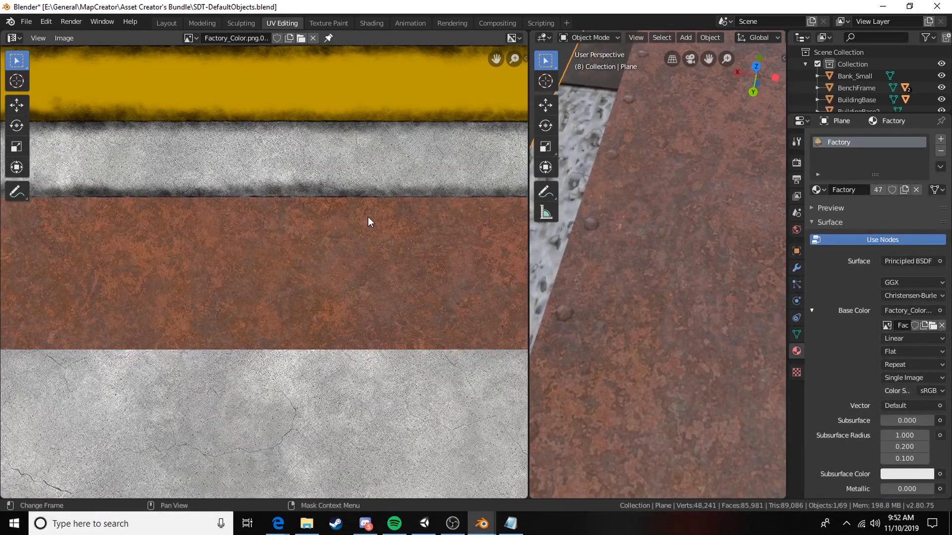
pyautogui.press('Tab')
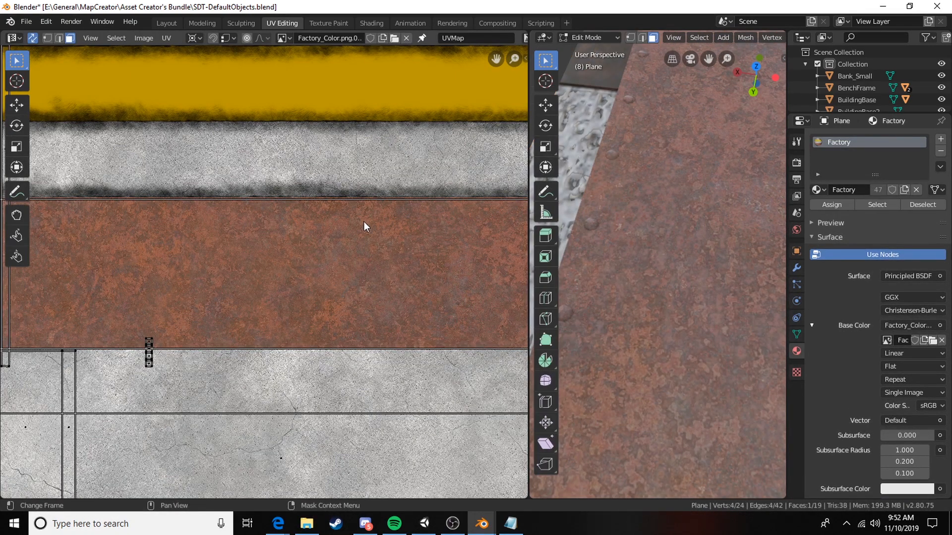
pyautogui.scroll(-4, 364, 222)
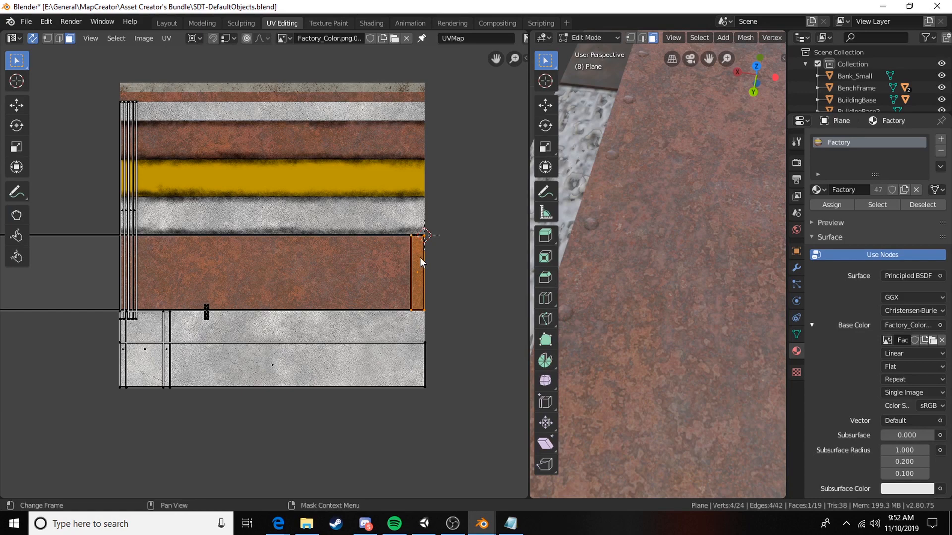
# Select the block's long side face, enlarge the 3D view beside its UVs and change the UV pivot point from the 2D cursor.
pyautogui.scroll(-5, 693, 252)
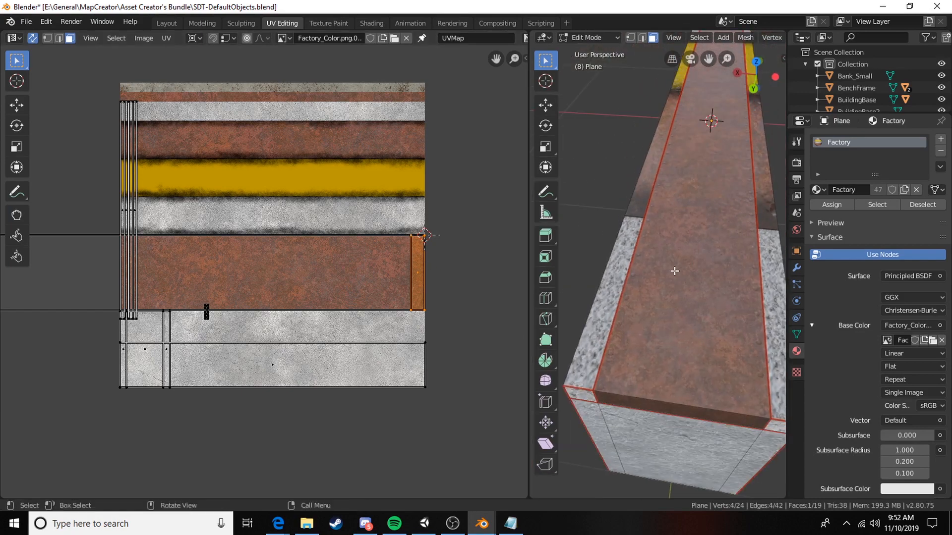
pyautogui.moveTo(601, 384); pyautogui.dragTo(705, 346, button='middle')
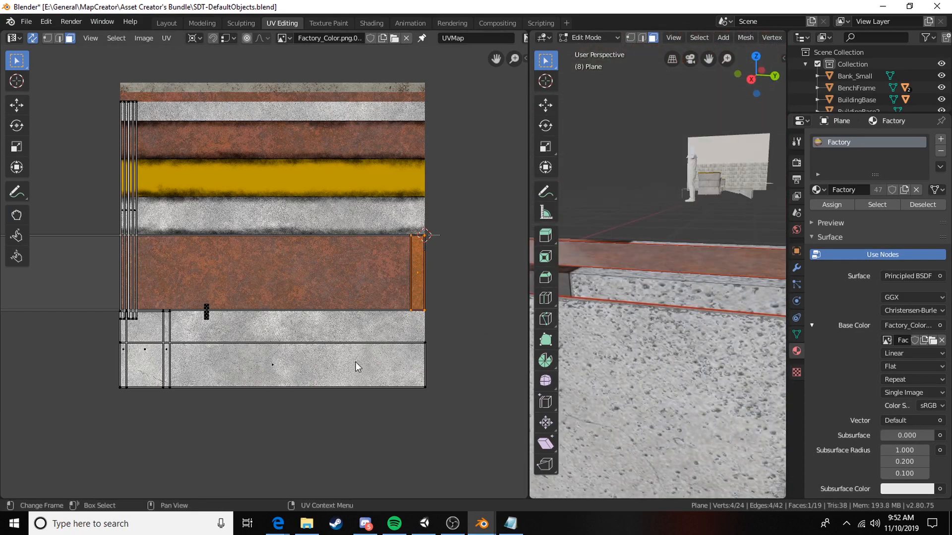
pyautogui.click(657, 290)
pyautogui.scroll(-2, 657, 290)
pyautogui.keyDown('shift'); pyautogui.moveTo(657, 291); pyautogui.dragTo(643, 241, button='middle'); pyautogui.keyUp('shift')
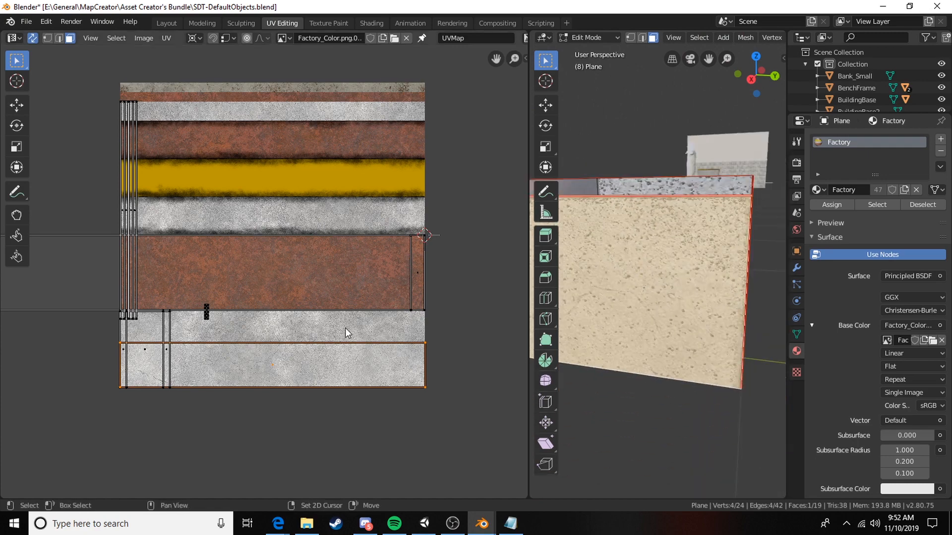
pyautogui.scroll(2, 628, 276)
pyautogui.moveTo(530, 241); pyautogui.dragTo(282, 241)
pyautogui.moveTo(188, 276); pyautogui.dragTo(98, 176, button='middle')
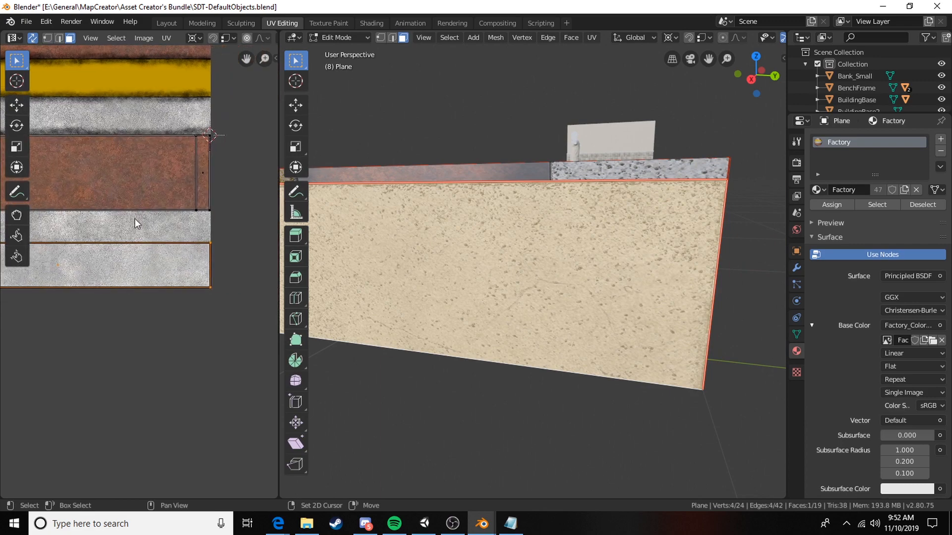
pyautogui.click(194, 39)
pyautogui.click(209, 64)
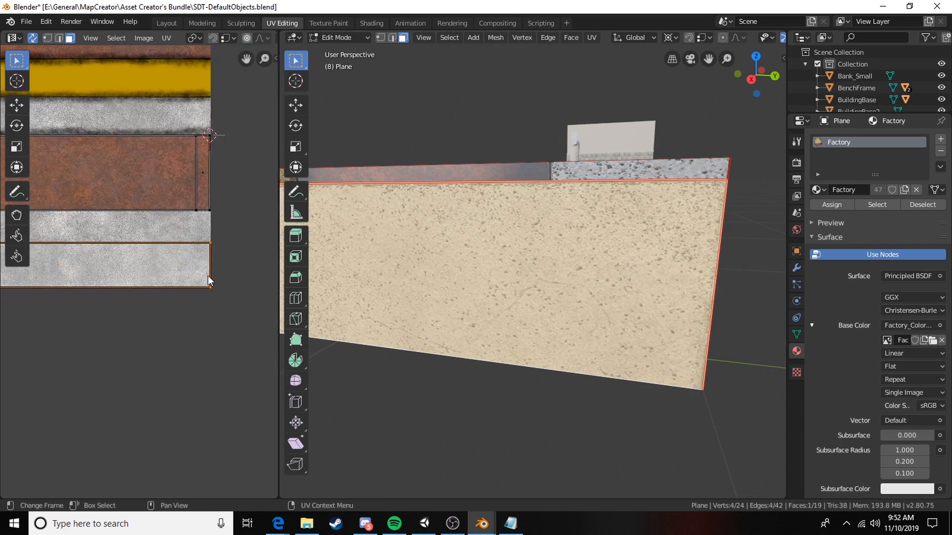
# Try scaling the long side face's UV island down to about an eighth of its size on the concrete strip.
pyautogui.press('s')
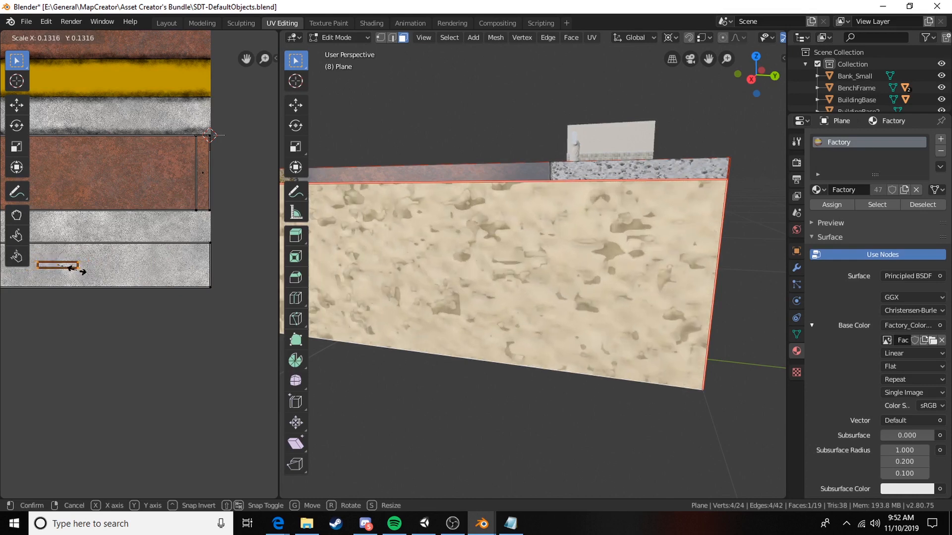
pyautogui.click(70, 268)
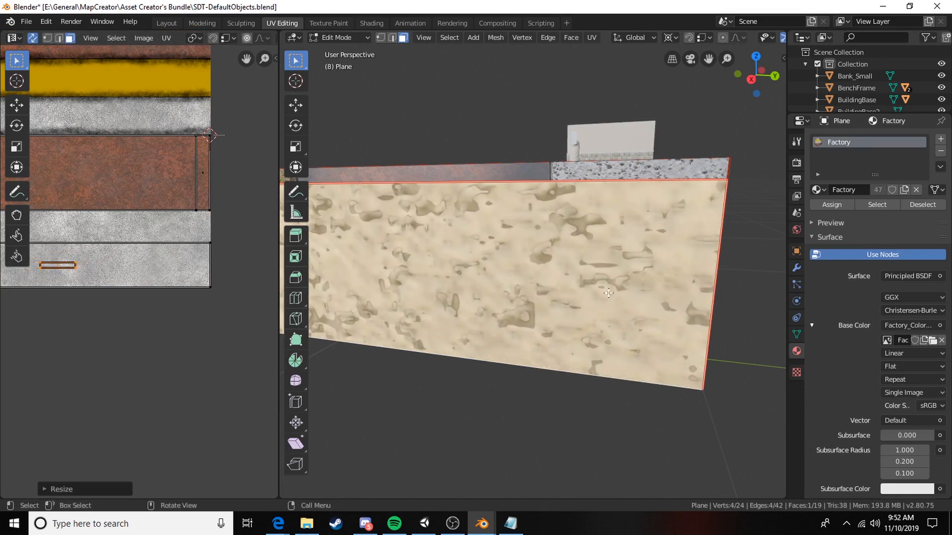
pyautogui.moveTo(609, 293); pyautogui.dragTo(526, 295, button='middle')
pyautogui.moveTo(90, 254); pyautogui.dragTo(174, 232, button='middle')
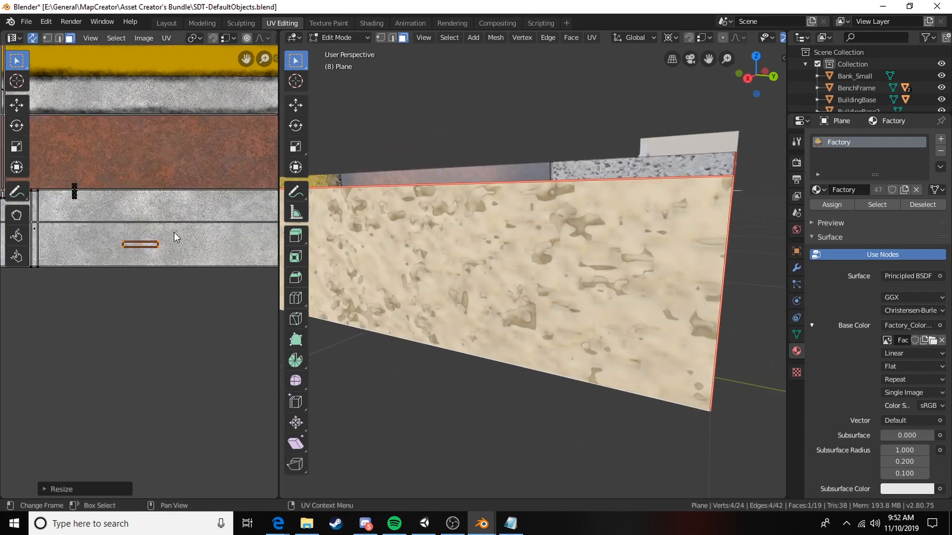
pyautogui.scroll(5, 174, 237)
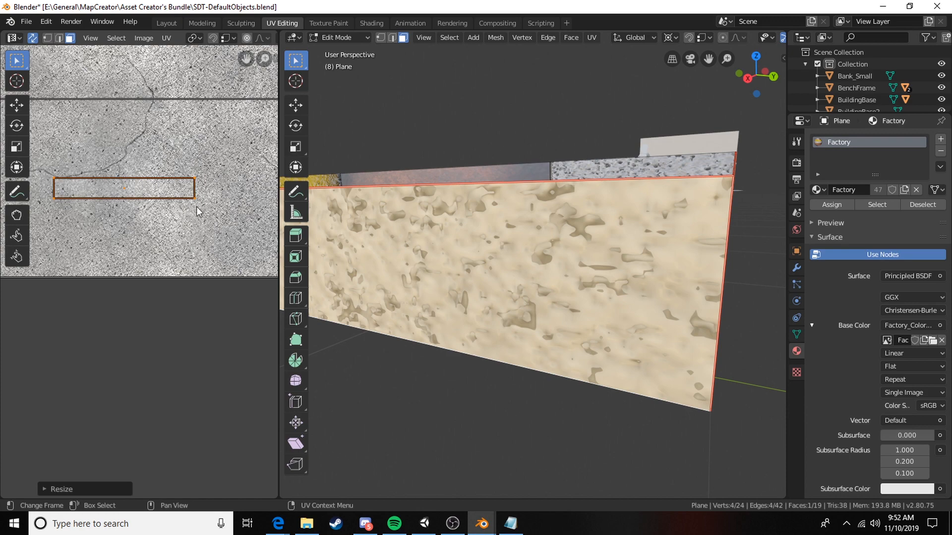
pyautogui.press('s')
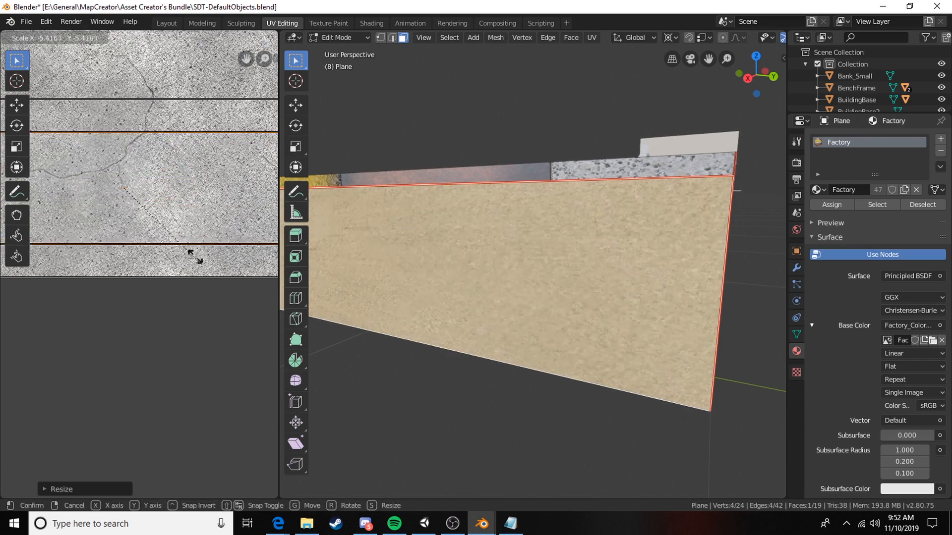
pyautogui.press('Escape')
pyautogui.scroll(-6, 162, 196)
pyautogui.scroll(7, 144, 257)
pyautogui.scroll(-12, 144, 261)
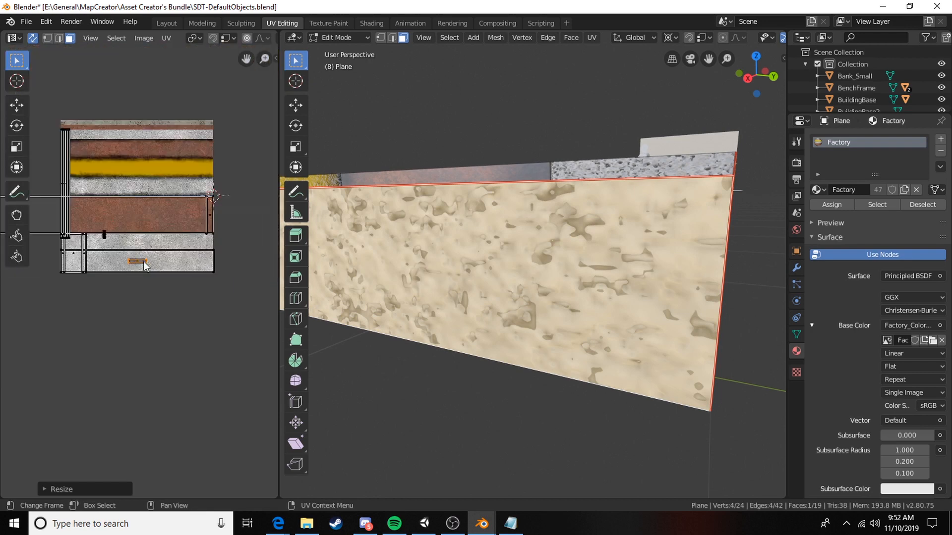
pyautogui.press('s')
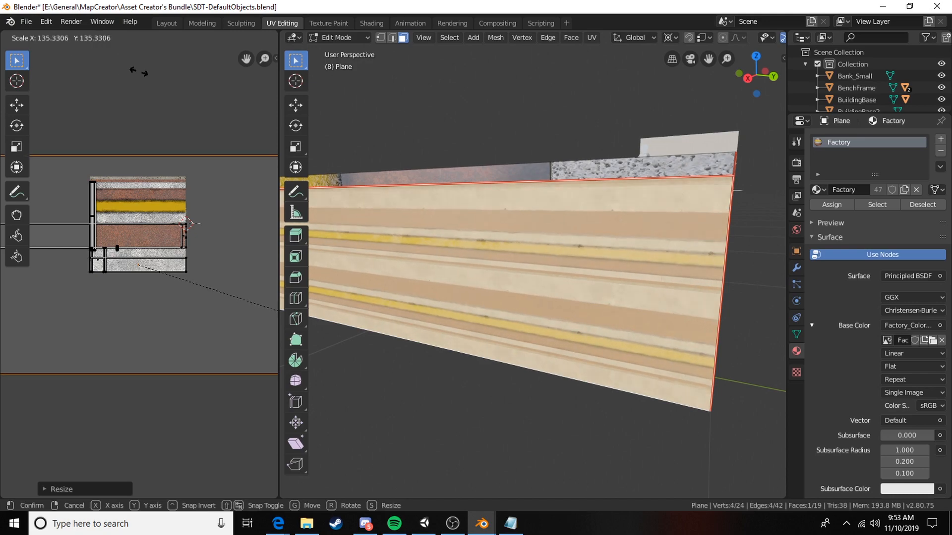
pyautogui.press('Escape')
pyautogui.scroll(1, 220, 284)
pyautogui.scroll(6, 212, 267)
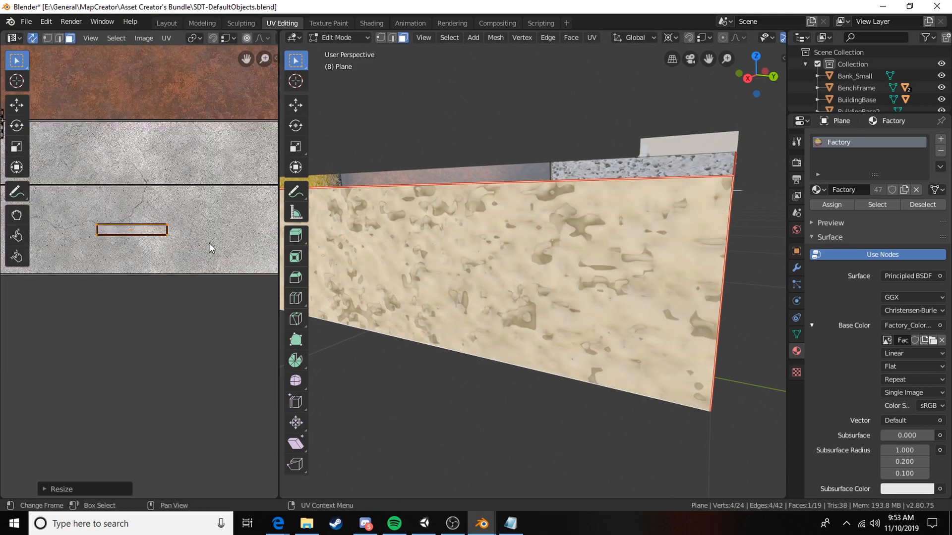
# Undo the last scaling of the long side face's UV island.
pyautogui.hotkey('ctrl', 'z')
pyautogui.scroll(-2, 210, 239)
pyautogui.scroll(-2, 161, 204)
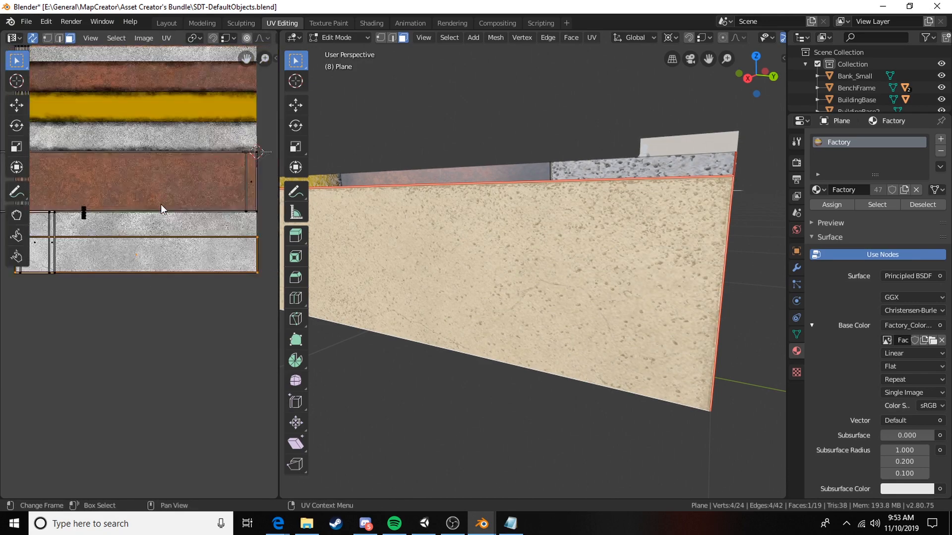
# Examine the concrete texture on the block's long side and end in Object Mode, and return to Edit Mode.
pyautogui.press('Tab')
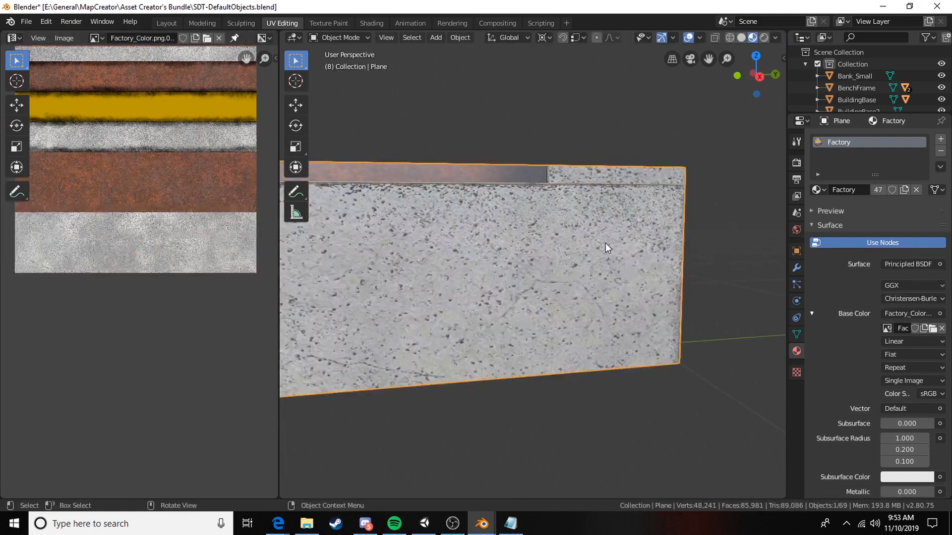
pyautogui.moveTo(605, 249); pyautogui.dragTo(407, 255, button='middle')
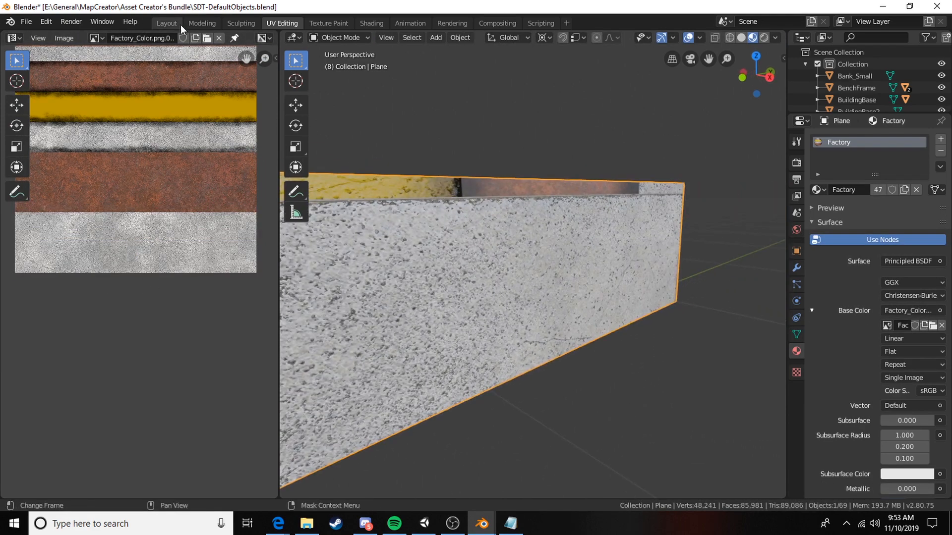
pyautogui.moveTo(164, 132); pyautogui.dragTo(169, 316, button='middle')
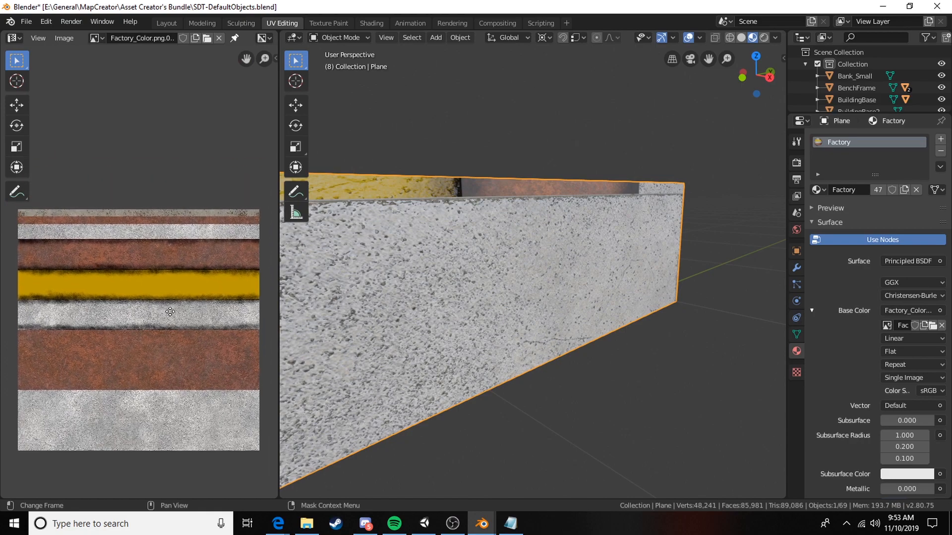
pyautogui.moveTo(512, 277); pyautogui.dragTo(486, 218, button='middle')
pyautogui.scroll(-6, 508, 257)
pyautogui.press('Tab')
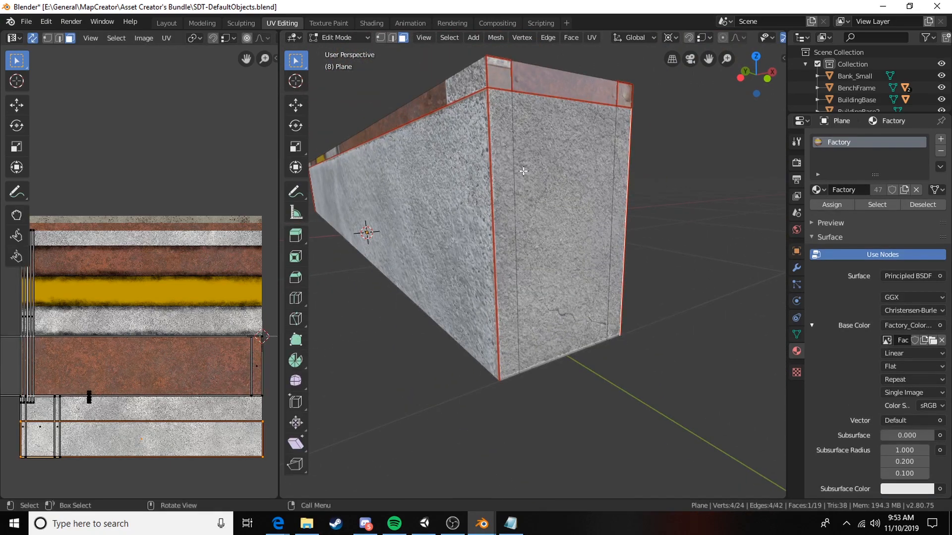
# Examine how the concrete texture is laid out on the sides and ends of the other concrete blocks in the scene.
pyautogui.scroll(-12, 418, 304)
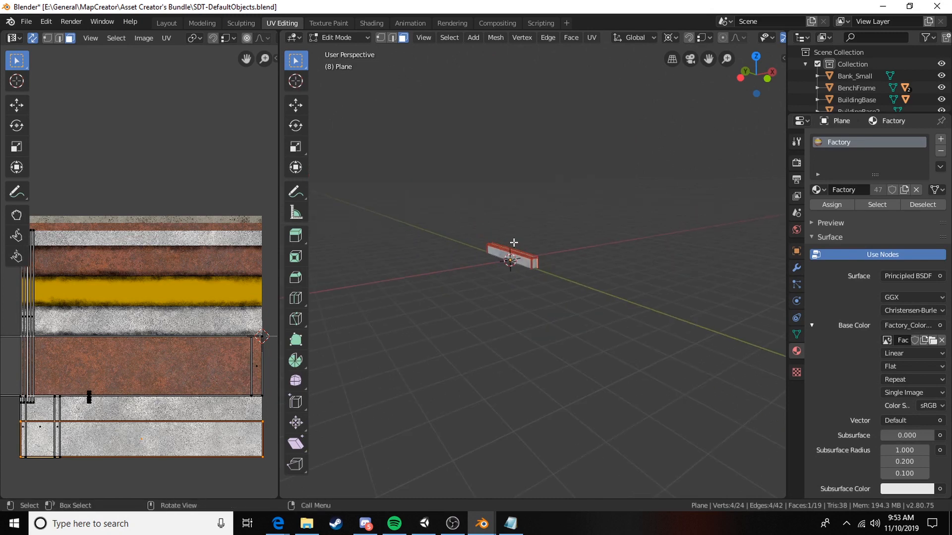
pyautogui.keyDown('shift'); pyautogui.moveTo(419, 304); pyautogui.dragTo(694, 252, button='middle'); pyautogui.keyUp('shift')
pyautogui.keyDown('shift'); pyautogui.moveTo(604, 262); pyautogui.dragTo(687, 250, button='middle'); pyautogui.keyUp('shift')
pyautogui.scroll(-5, 517, 263)
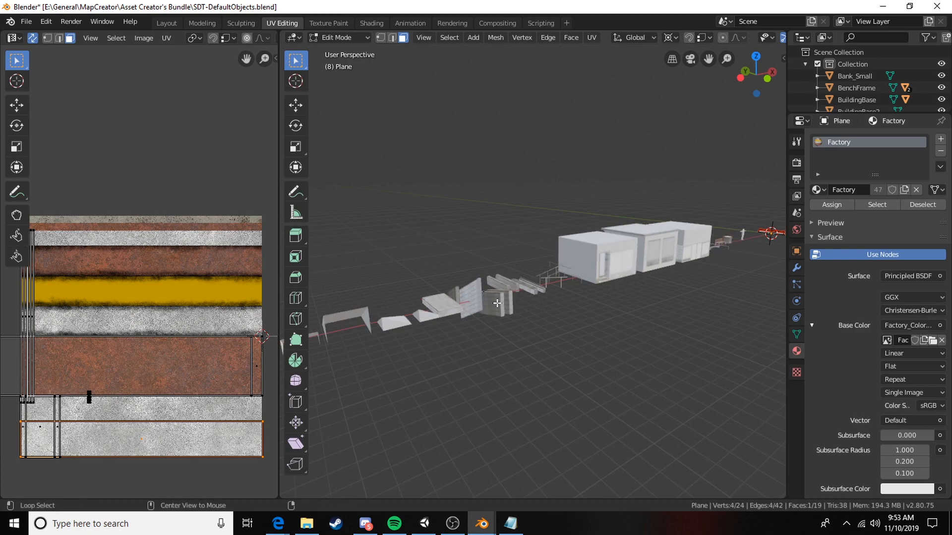
pyautogui.scroll(10, 525, 282)
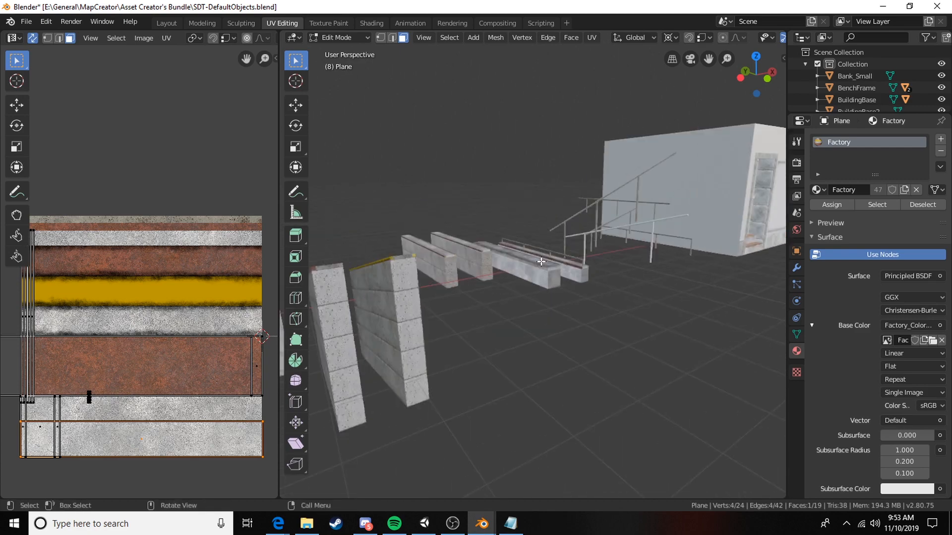
pyautogui.moveTo(523, 267); pyautogui.dragTo(538, 296, button='middle')
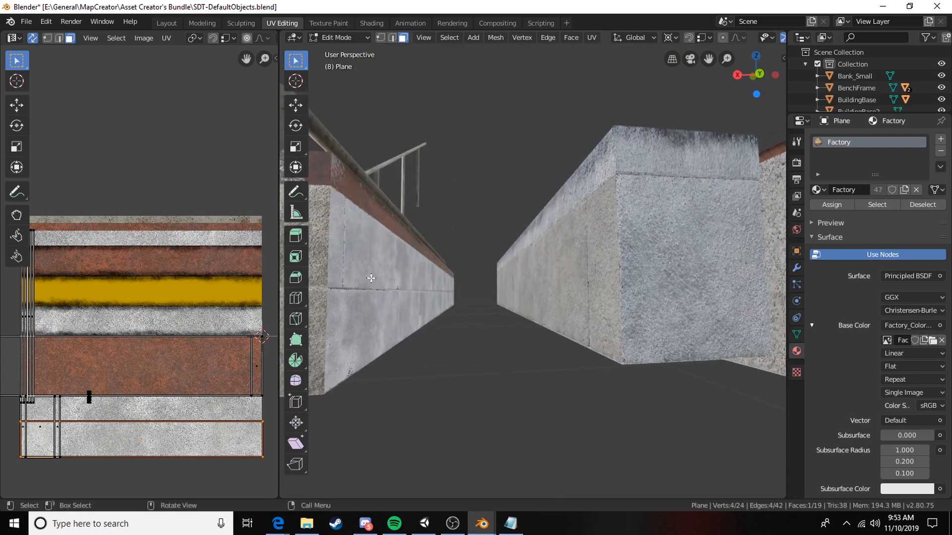
pyautogui.moveTo(380, 276); pyautogui.dragTo(603, 258, button='middle')
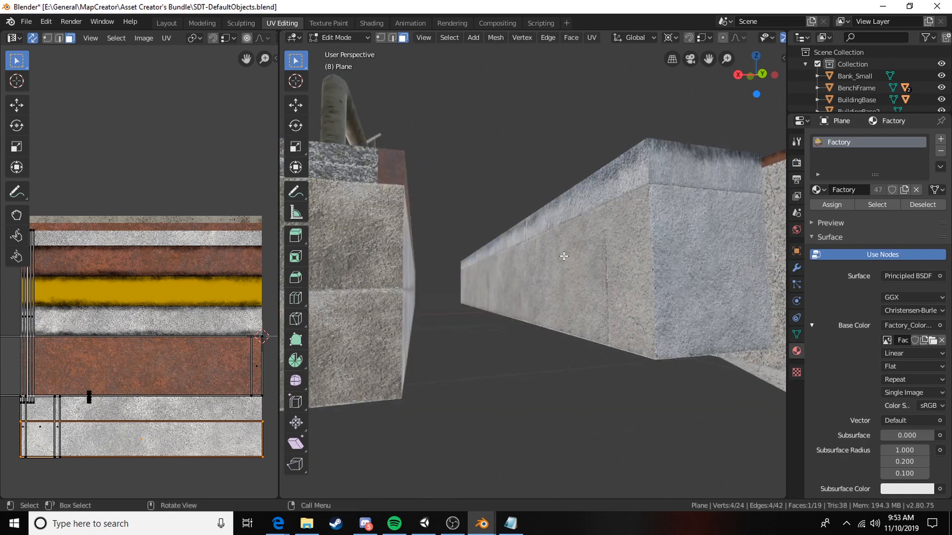
pyautogui.scroll(-12, 564, 256)
pyautogui.moveTo(479, 278); pyautogui.dragTo(437, 327, button='middle')
pyautogui.keyDown('shift'); pyautogui.moveTo(369, 243); pyautogui.dragTo(589, 268, button='middle'); pyautogui.keyUp('shift')
pyautogui.keyDown('shift'); pyautogui.moveTo(408, 259); pyautogui.dragTo(451, 271, button='middle'); pyautogui.keyUp('shift')
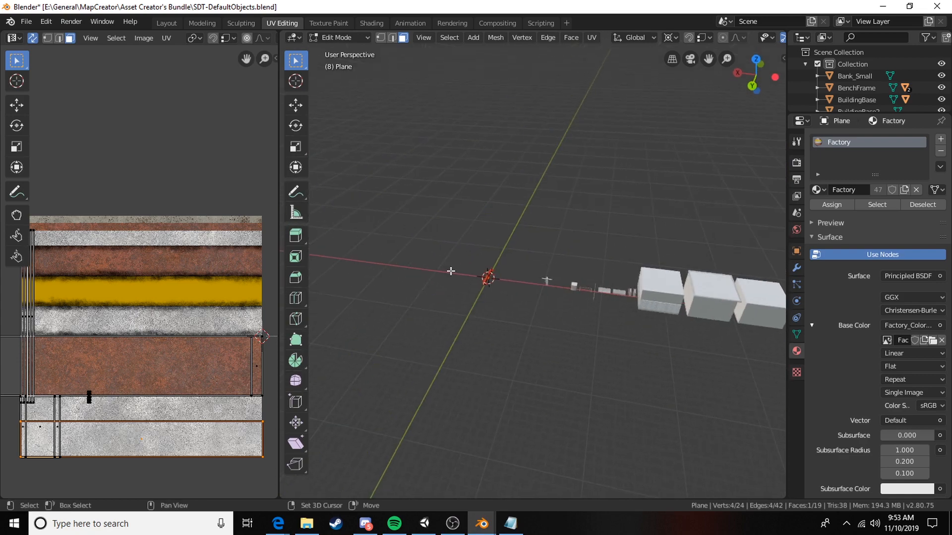
# Return to the long block and add one centred horizontal loop cut around its sides and ends.
pyautogui.keyDown('alt'); pyautogui.middleClick(490, 279); pyautogui.keyUp('alt')
pyautogui.scroll(13, 567, 255)
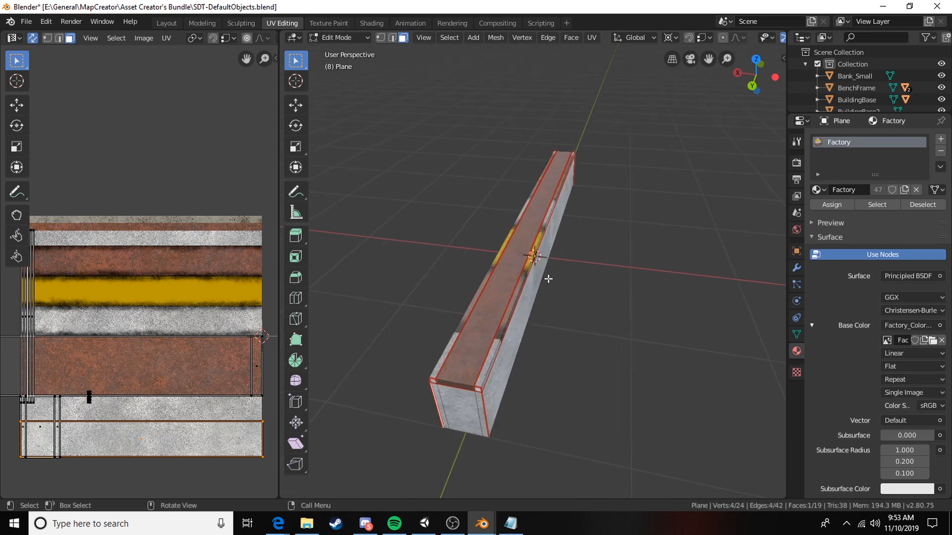
pyautogui.moveTo(529, 327); pyautogui.dragTo(625, 297, button='middle')
pyautogui.hotkey('ctrl', 'r')
pyautogui.click(529, 314)
pyautogui.rightClick(529, 315)
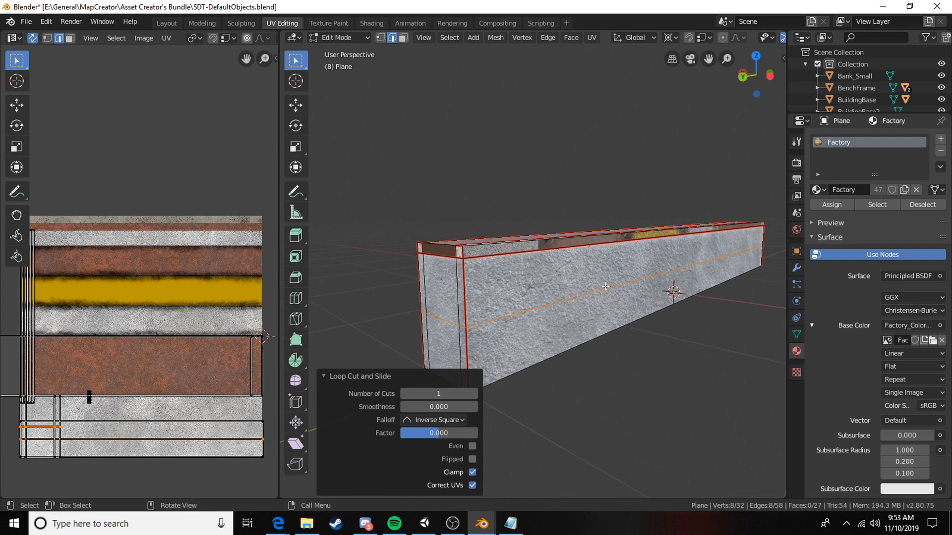
# Try marking the new horizontal edge loop as a seam.
pyautogui.rightClick(535, 307)
pyautogui.press('Escape')
pyautogui.rightClick(540, 317)
pyautogui.click(484, 320)
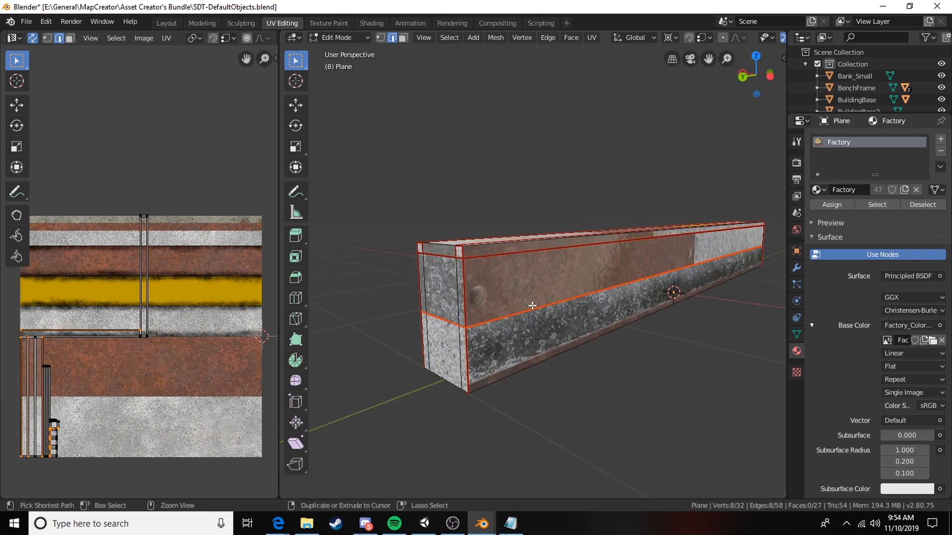
# Select the top plate's upper face and both of its end faces in face mode, and pin their UVs.
pyautogui.press('3')
pyautogui.moveTo(542, 310); pyautogui.dragTo(602, 255, button='middle')
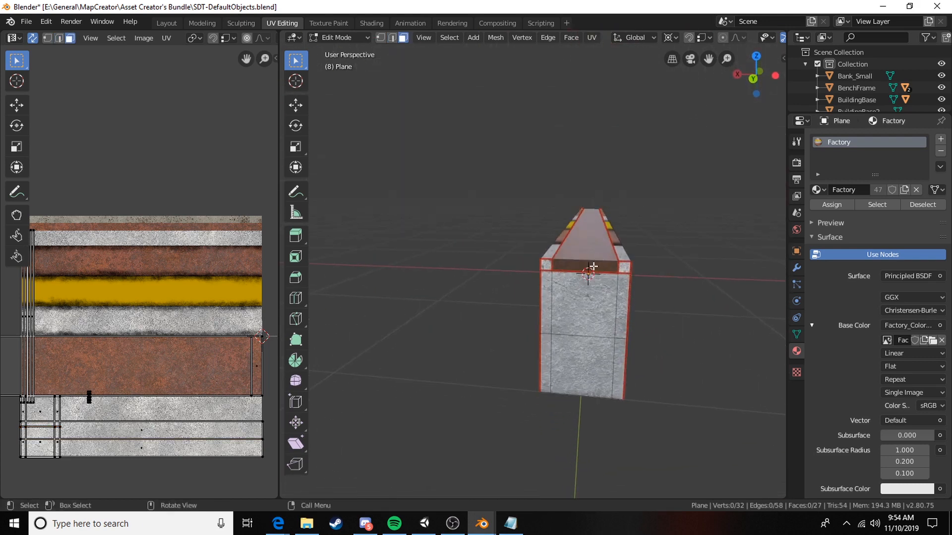
pyautogui.click(594, 266)
pyautogui.keyDown('shift'); pyautogui.click(595, 243); pyautogui.keyUp('shift')
pyautogui.moveTo(610, 210); pyautogui.dragTo(455, 202, button='middle')
pyautogui.moveTo(659, 292); pyautogui.dragTo(411, 299, button='middle')
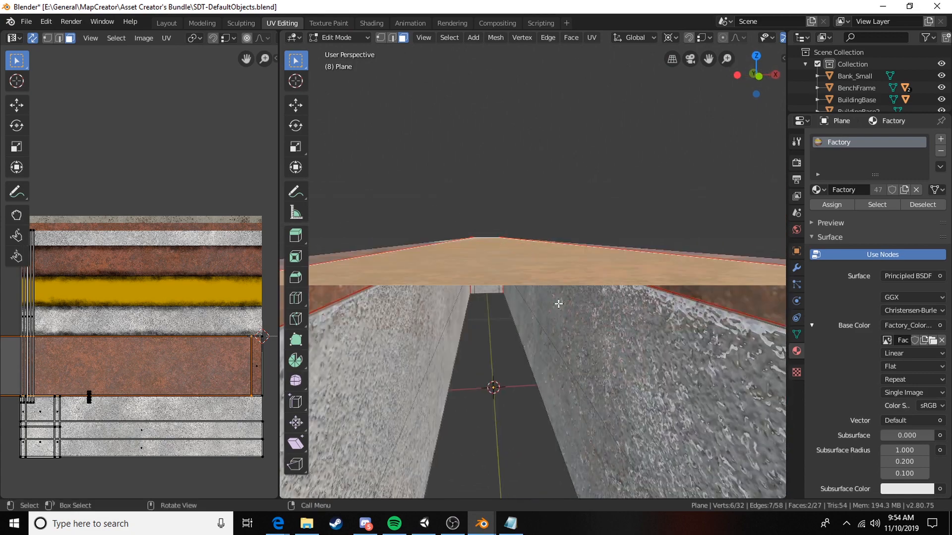
pyautogui.moveTo(559, 303); pyautogui.dragTo(604, 325, button='middle')
pyautogui.keyDown('shift'); pyautogui.click(604, 325); pyautogui.keyUp('shift')
pyautogui.rightClick(604, 326)
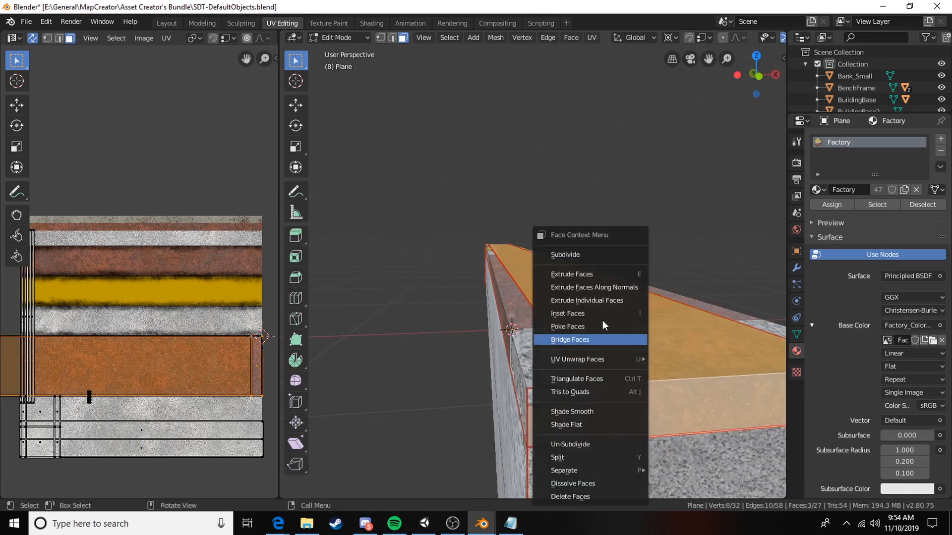
pyautogui.moveTo(147, 353); pyautogui.dragTo(156, 336, button='middle')
pyautogui.rightClick(156, 335)
pyautogui.click(149, 284)
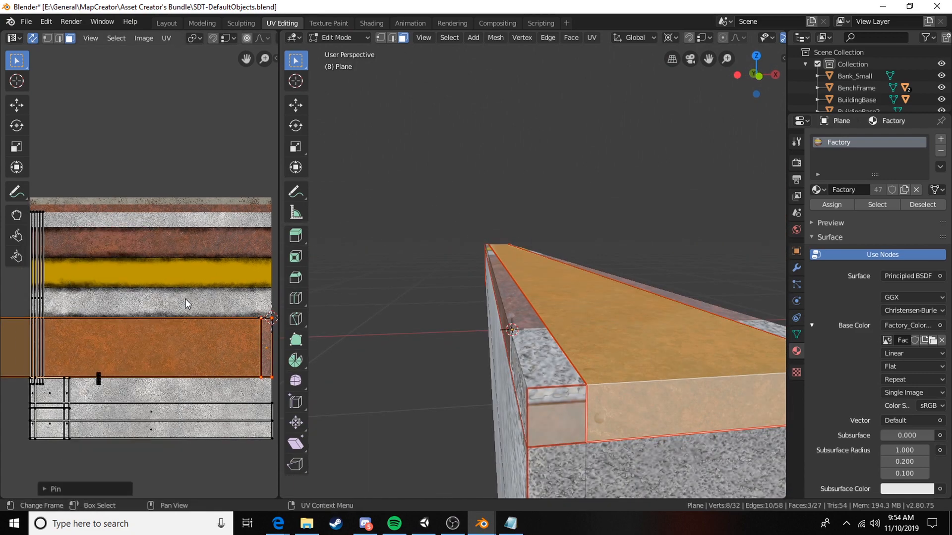
# Select the upper and lower concrete faces on one long side and on the adjoining end of the block.
pyautogui.scroll(-4, 620, 441)
pyautogui.moveTo(586, 341); pyautogui.dragTo(536, 319, button='middle')
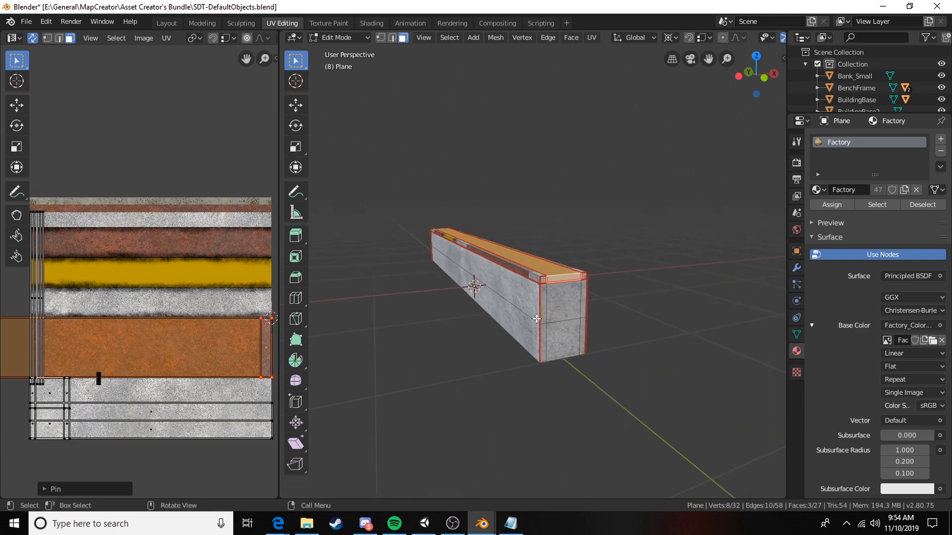
pyautogui.moveTo(484, 293); pyautogui.dragTo(537, 280, button='middle')
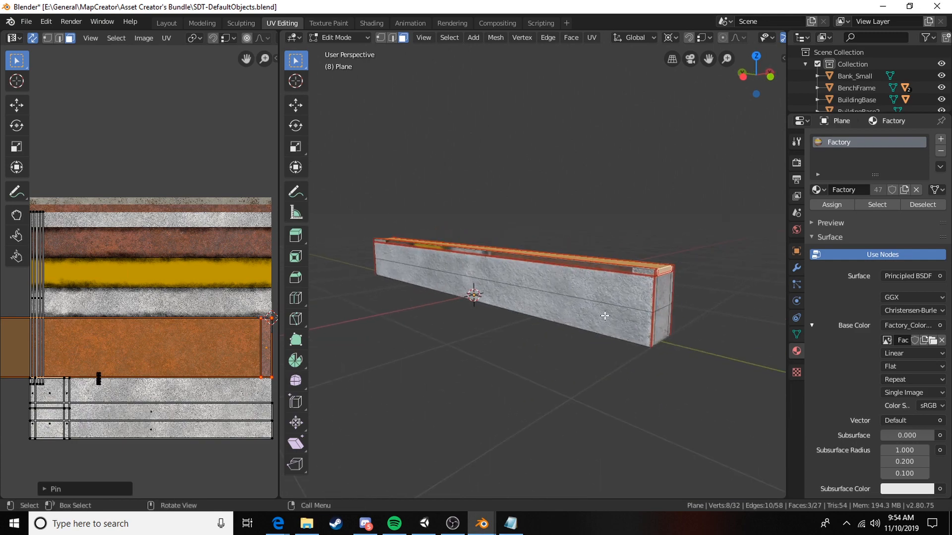
pyautogui.scroll(3, 644, 312)
pyautogui.keyDown('shift'); pyautogui.moveTo(704, 325); pyautogui.dragTo(591, 289, button='middle'); pyautogui.keyUp('shift')
pyautogui.click(536, 243)
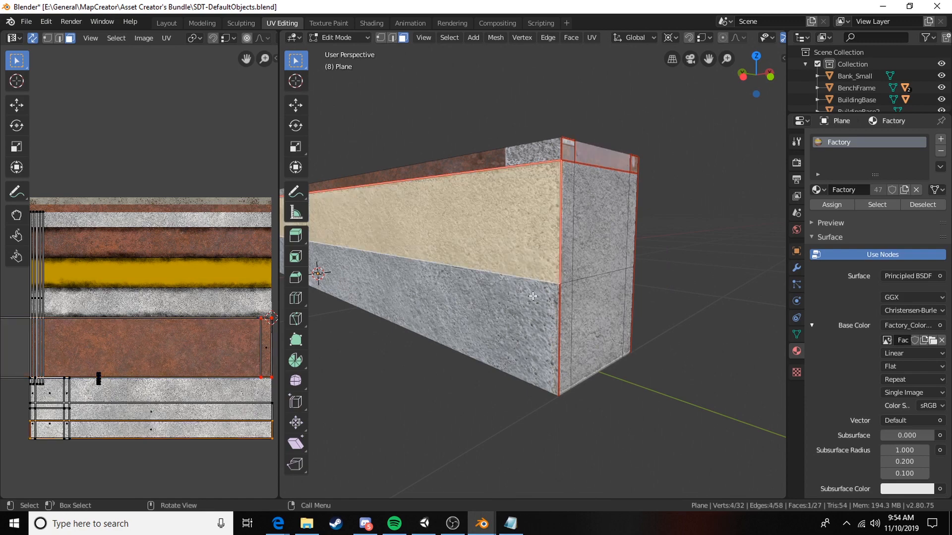
pyautogui.keyDown('shift'); pyautogui.click(471, 297); pyautogui.keyUp('shift')
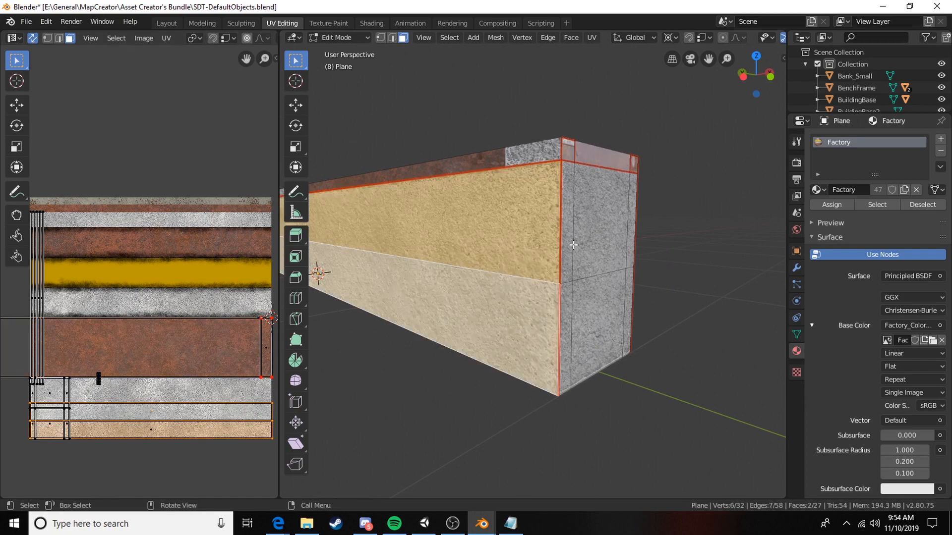
pyautogui.keyDown('shift'); pyautogui.click(568, 299); pyautogui.keyUp('shift')
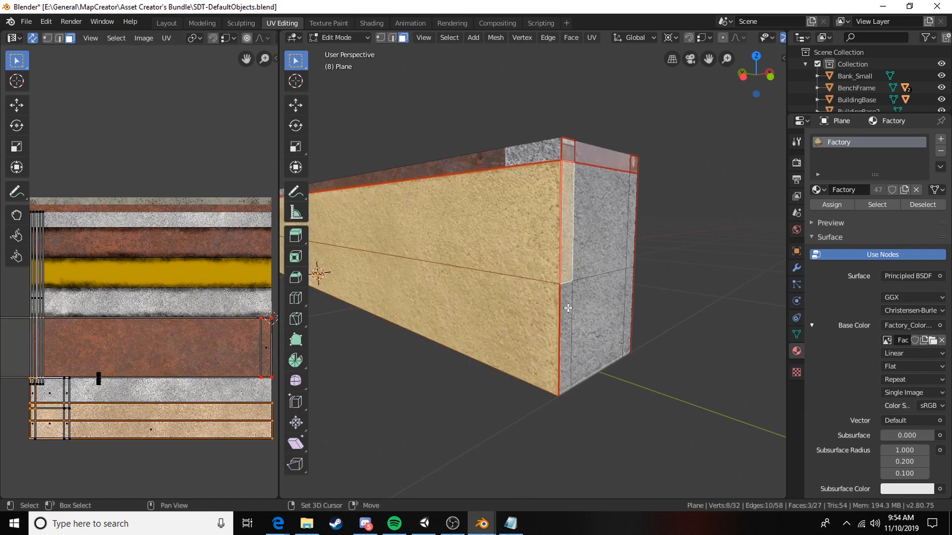
pyautogui.keyDown('shift'); pyautogui.click(568, 308); pyautogui.keyUp('shift')
pyautogui.keyDown('shift'); pyautogui.click(597, 303); pyautogui.keyUp('shift')
pyautogui.keyDown('shift'); pyautogui.click(600, 259); pyautogui.keyUp('shift')
pyautogui.keyDown('shift'); pyautogui.click(630, 256); pyautogui.keyUp('shift')
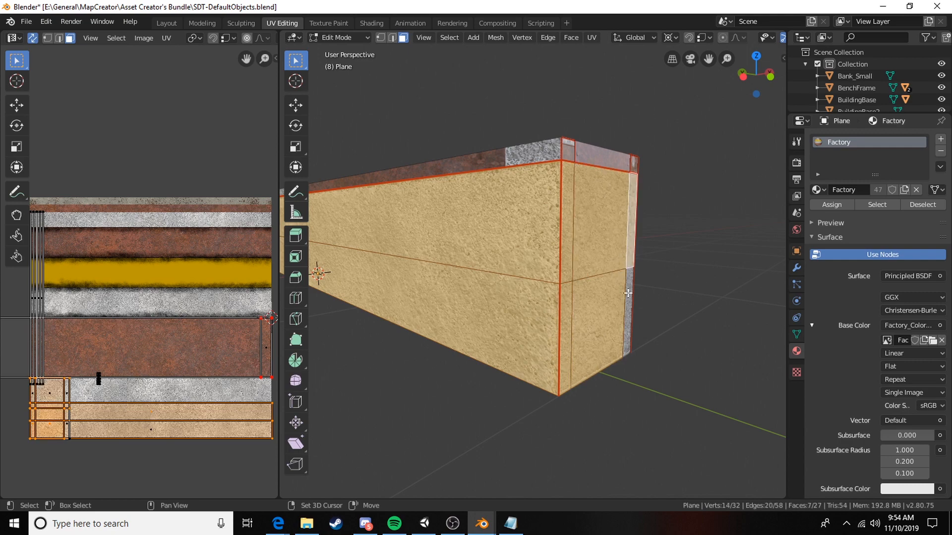
# Extend the selection to the concrete faces of the opposite long side and end, and pin the selected UVs.
pyautogui.moveTo(581, 284); pyautogui.dragTo(496, 244, button='middle')
pyautogui.keyDown('shift'); pyautogui.click(429, 235); pyautogui.keyUp('shift')
pyautogui.scroll(-2, 496, 244)
pyautogui.keyDown('shift'); pyautogui.click(526, 214); pyautogui.keyUp('shift')
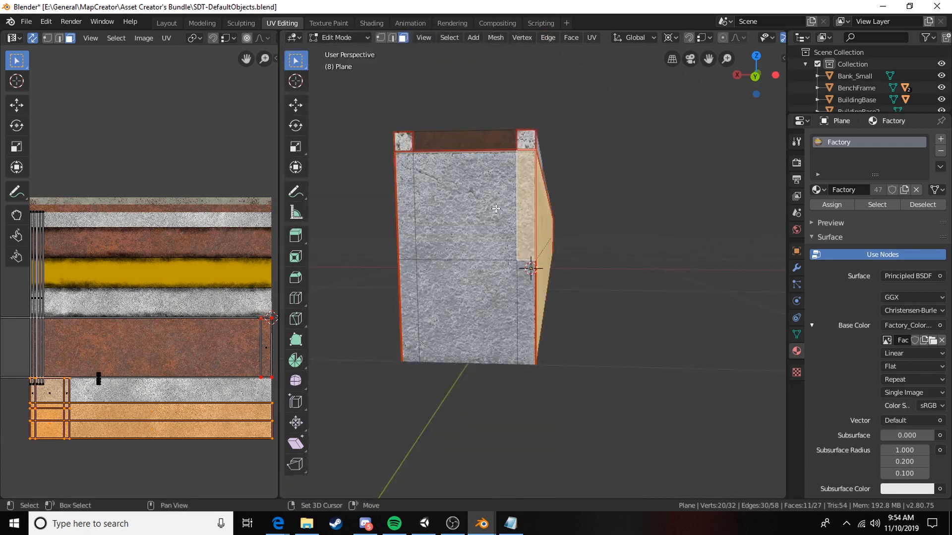
pyautogui.keyDown('shift'); pyautogui.click(469, 211); pyautogui.keyUp('shift')
pyautogui.keyDown('shift'); pyautogui.click(411, 209); pyautogui.keyUp('shift')
pyautogui.keyDown('shift'); pyautogui.click(411, 274); pyautogui.keyUp('shift')
pyautogui.keyDown('shift'); pyautogui.click(440, 283); pyautogui.keyUp('shift')
pyautogui.keyDown('shift'); pyautogui.click(523, 286); pyautogui.keyUp('shift')
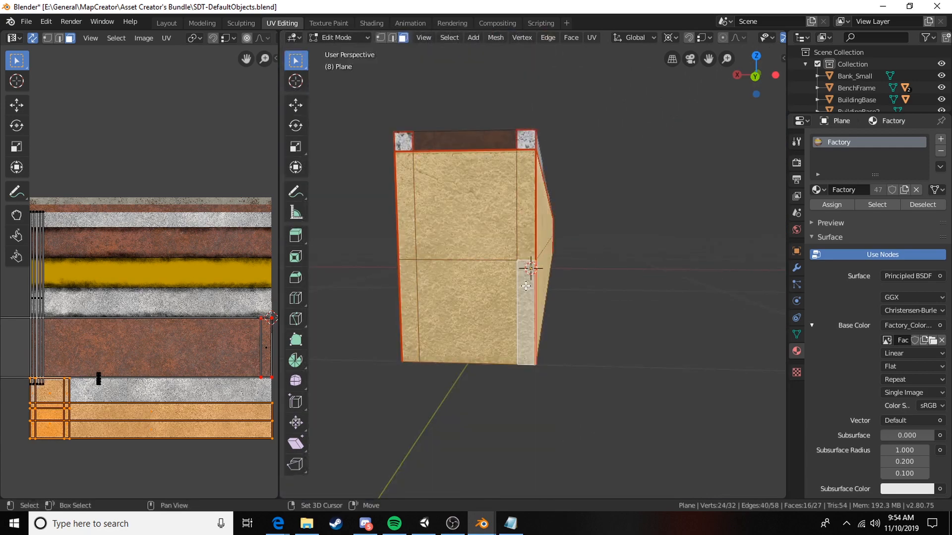
pyautogui.moveTo(63, 315); pyautogui.dragTo(61, 291, button='middle')
pyautogui.rightClick(122, 390)
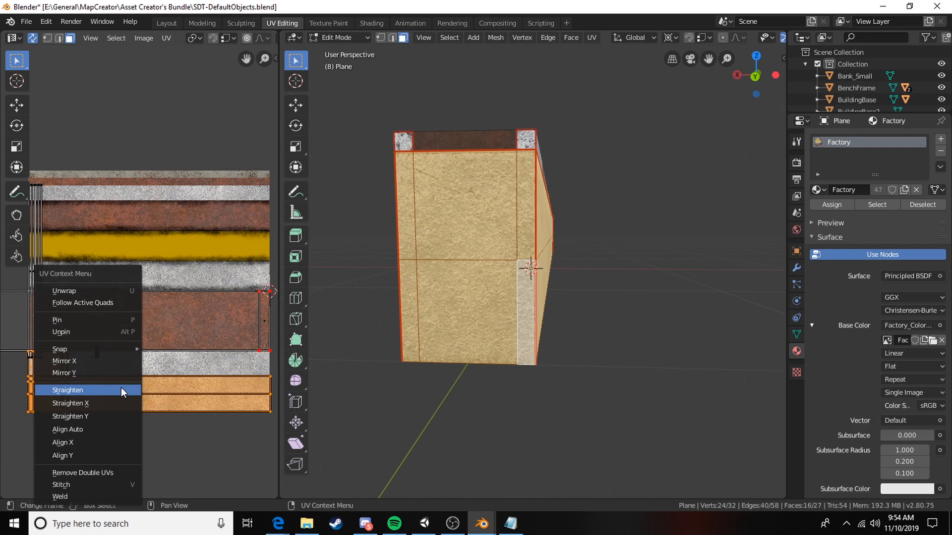
pyautogui.click(81, 317)
# Mark the horizontal edge loop around the block's sides and ends as a seam in edge mode.
pyautogui.moveTo(448, 270); pyautogui.dragTo(570, 298, button='middle')
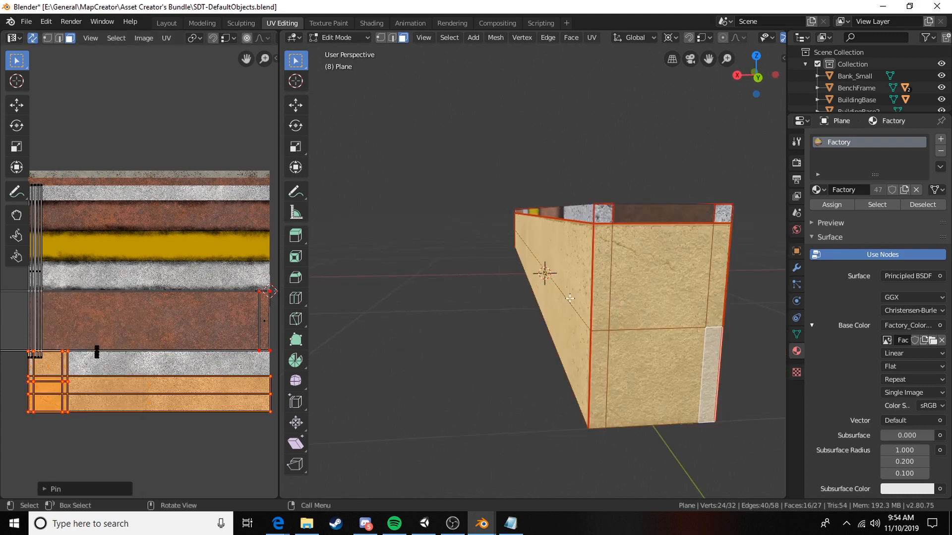
pyautogui.press('2')
pyautogui.keyDown('alt'); pyautogui.click(579, 316); pyautogui.keyUp('alt')
pyautogui.rightClick(580, 316)
pyautogui.click(560, 327)
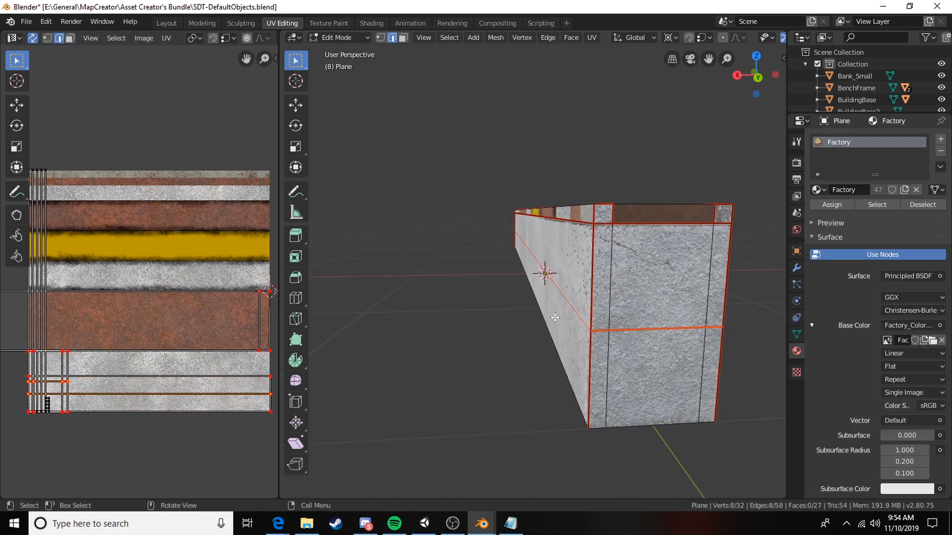
# Select the upper half of one long side in face mode and widen the UV editor for a larger view of its layout.
pyautogui.scroll(3, 145, 341)
pyautogui.moveTo(147, 294); pyautogui.dragTo(128, 264, button='middle')
pyautogui.press('3')
pyautogui.click(571, 284)
pyautogui.scroll(-2, 259, 321)
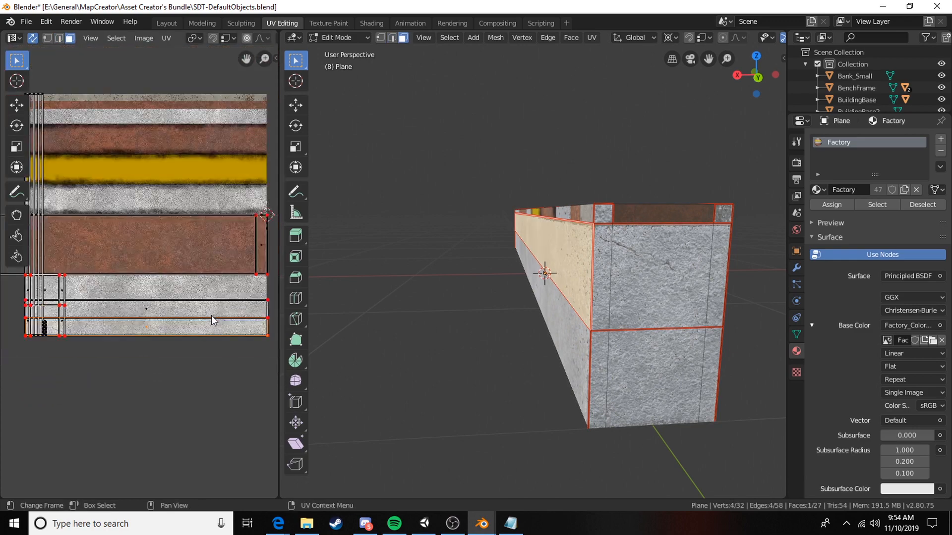
pyautogui.moveTo(619, 286); pyautogui.dragTo(728, 291, button='middle')
pyautogui.scroll(2, 728, 292)
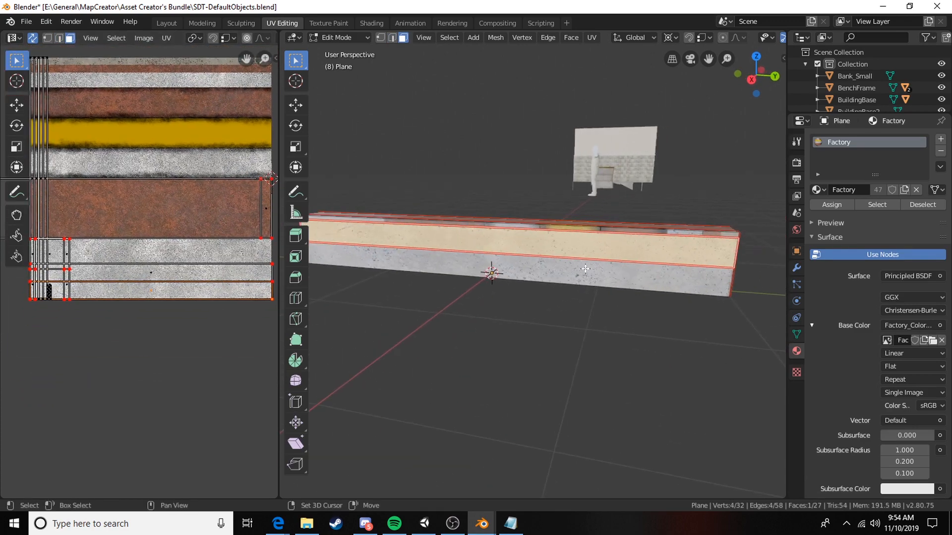
pyautogui.scroll(3, 728, 292)
pyautogui.scroll(4, 201, 258)
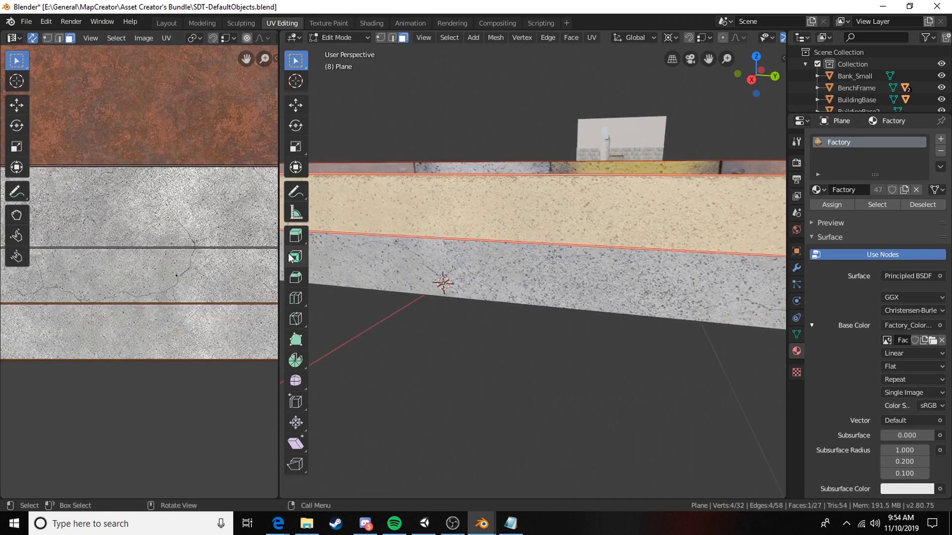
pyautogui.moveTo(342, 262); pyautogui.dragTo(503, 281)
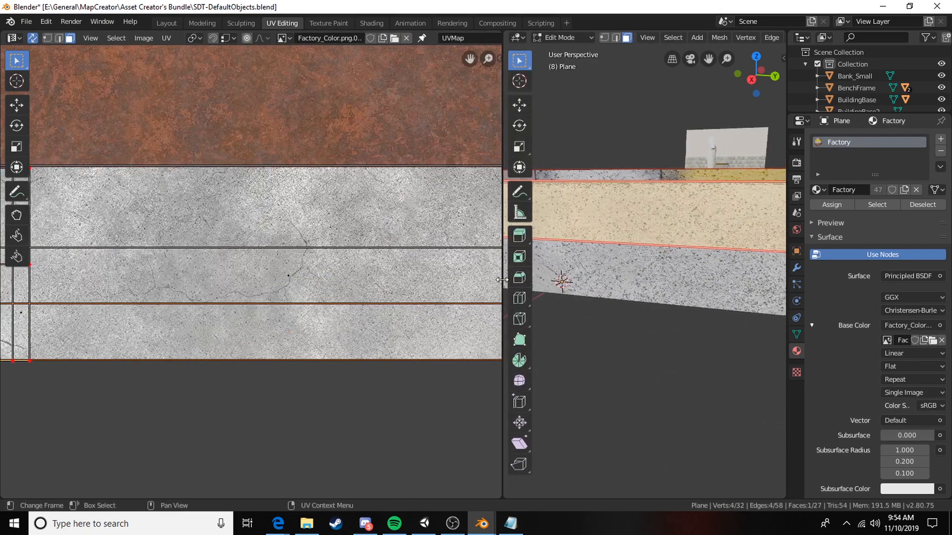
pyautogui.scroll(-3, 338, 280)
pyautogui.scroll(1, 335, 280)
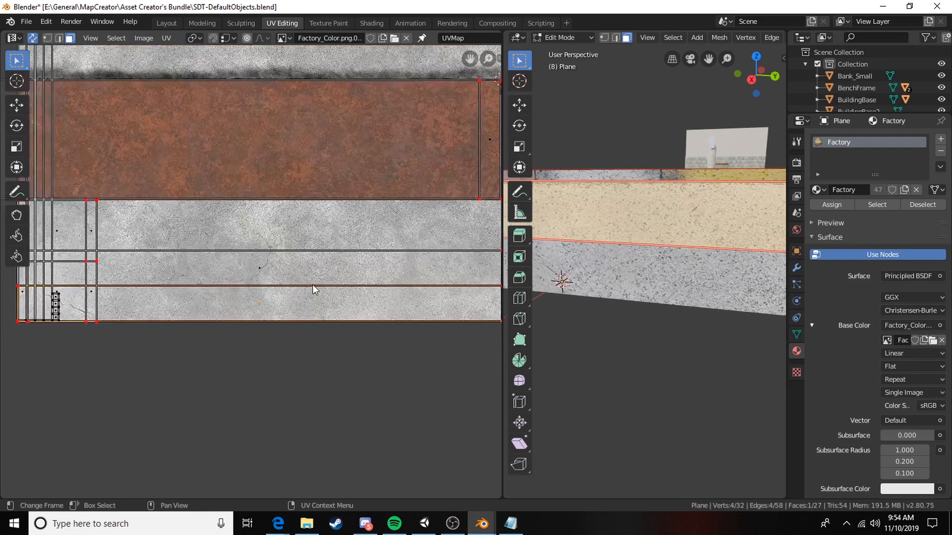
# Add the opposite side's upper half to the selection, move both UVs up to the concrete strip's top edge, and check the block in Object mode.
pyautogui.moveTo(614, 228); pyautogui.dragTo(737, 226, button='middle')
pyautogui.keyDown('shift'); pyautogui.click(713, 228); pyautogui.keyUp('shift')
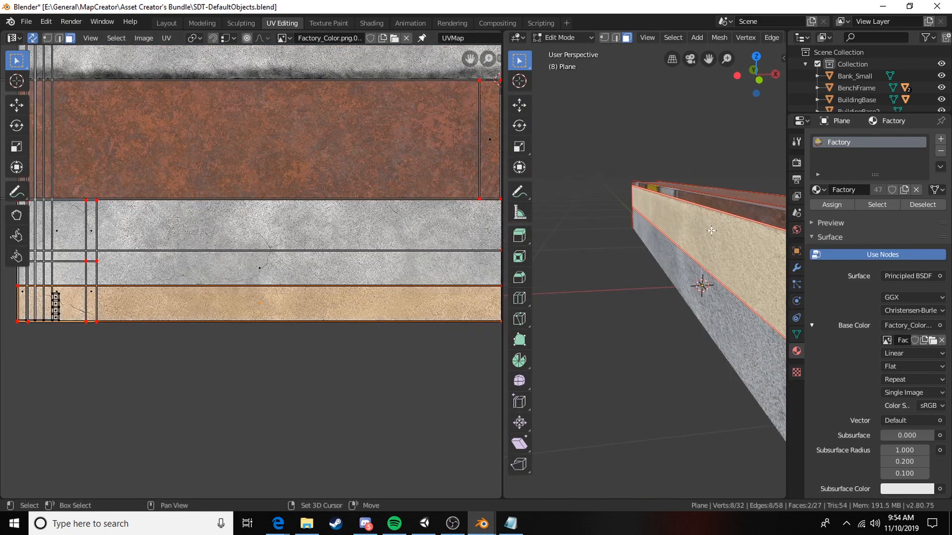
pyautogui.scroll(-1, 414, 237)
pyautogui.moveTo(445, 280); pyautogui.dragTo(424, 281, button='middle')
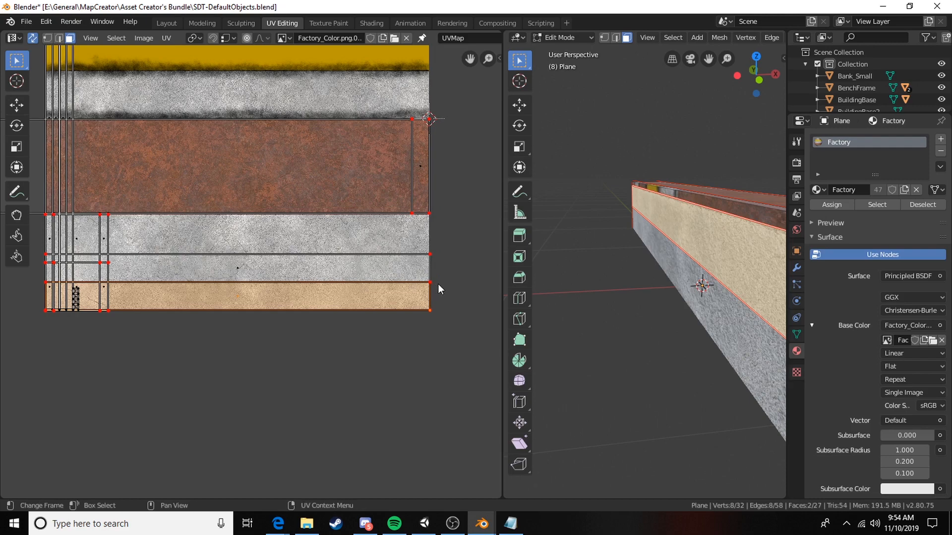
pyautogui.press('g')
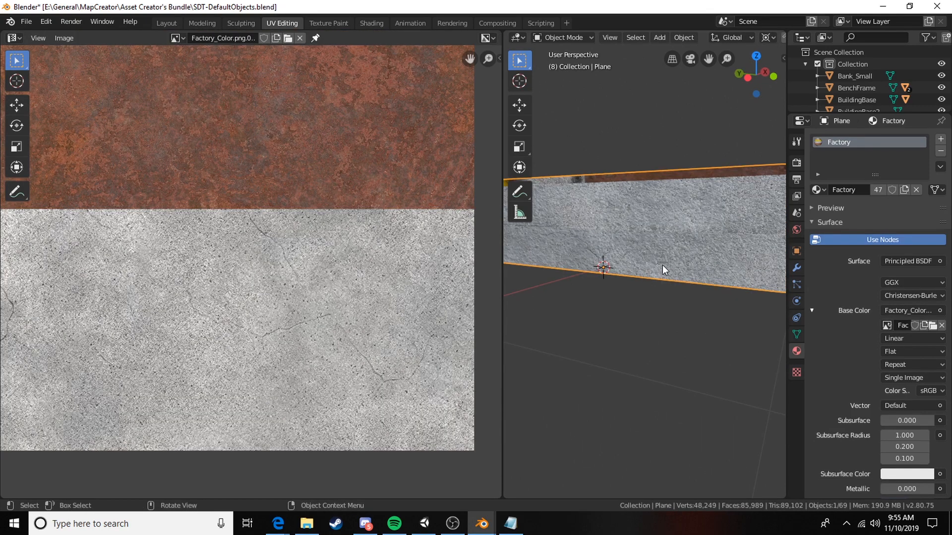
pyautogui.press('Tab')
pyautogui.scroll(-5, 664, 258)
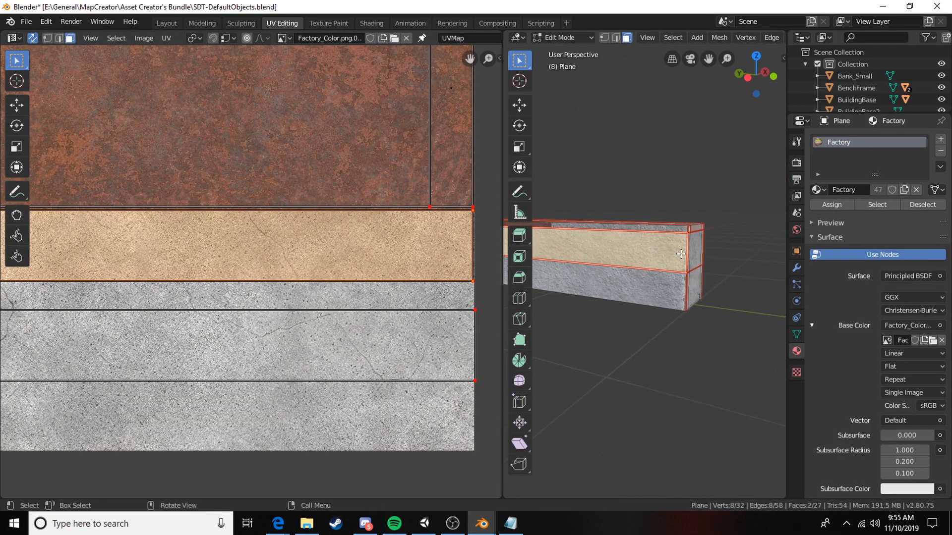
pyautogui.press('Tab')
pyautogui.moveTo(676, 259); pyautogui.dragTo(645, 267, button='middle')
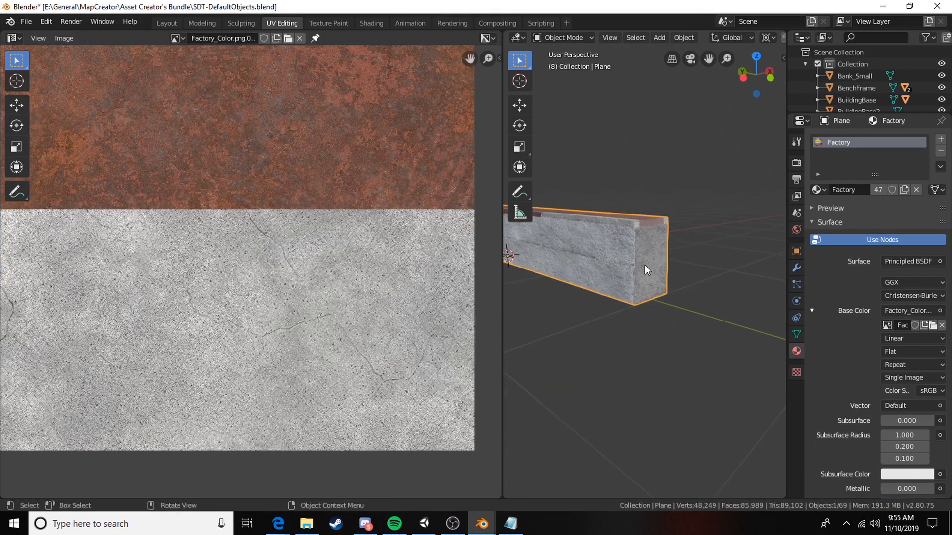
pyautogui.scroll(3, 644, 267)
pyautogui.press('Tab')
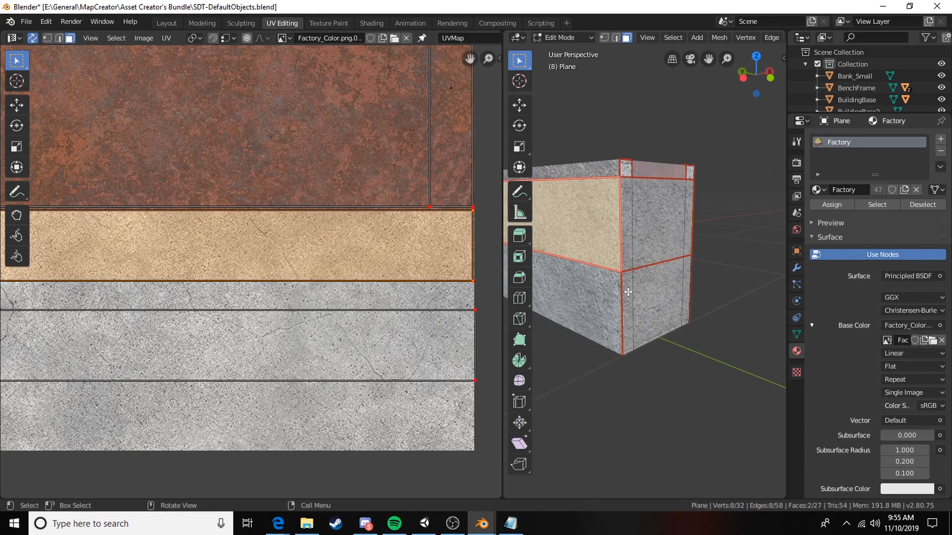
pyautogui.click(627, 292)
pyautogui.keyDown('shift'); pyautogui.click(655, 288); pyautogui.keyUp('shift')
pyautogui.keyDown('shift'); pyautogui.click(687, 285); pyautogui.keyUp('shift')
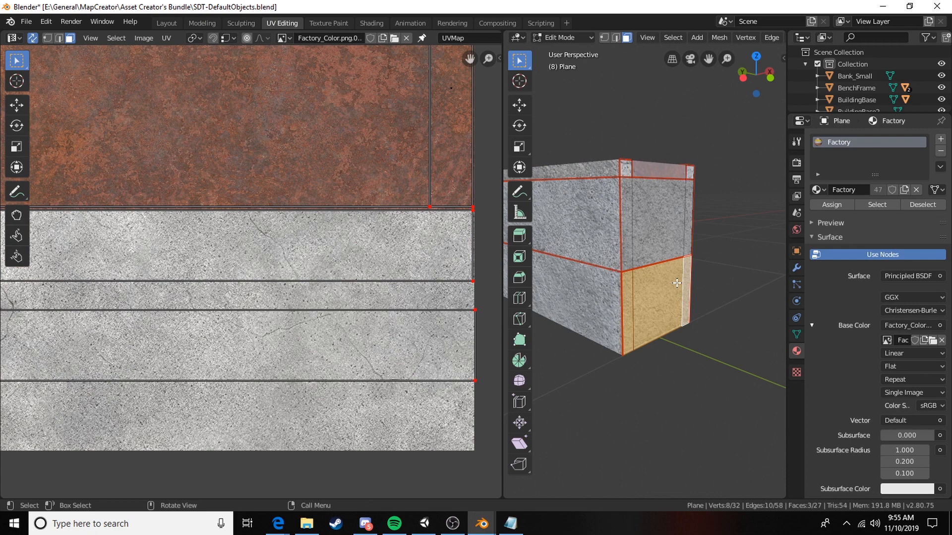
# Select the three upper concrete faces on each end of the block and move their UVs 0.171 along X.
pyautogui.click(624, 210)
pyautogui.keyDown('shift'); pyautogui.click(650, 213); pyautogui.keyUp('shift')
pyautogui.keyDown('shift'); pyautogui.click(686, 215); pyautogui.keyUp('shift')
pyautogui.moveTo(685, 214); pyautogui.dragTo(668, 255, button='middle')
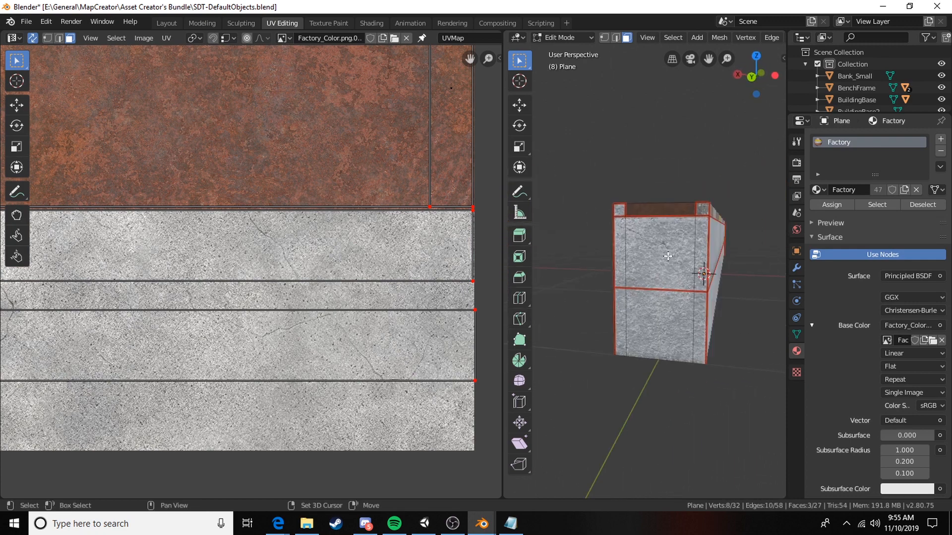
pyautogui.scroll(3, 668, 256)
pyautogui.scroll(-3, 645, 254)
pyautogui.keyDown('shift'); pyautogui.click(622, 247); pyautogui.keyUp('shift')
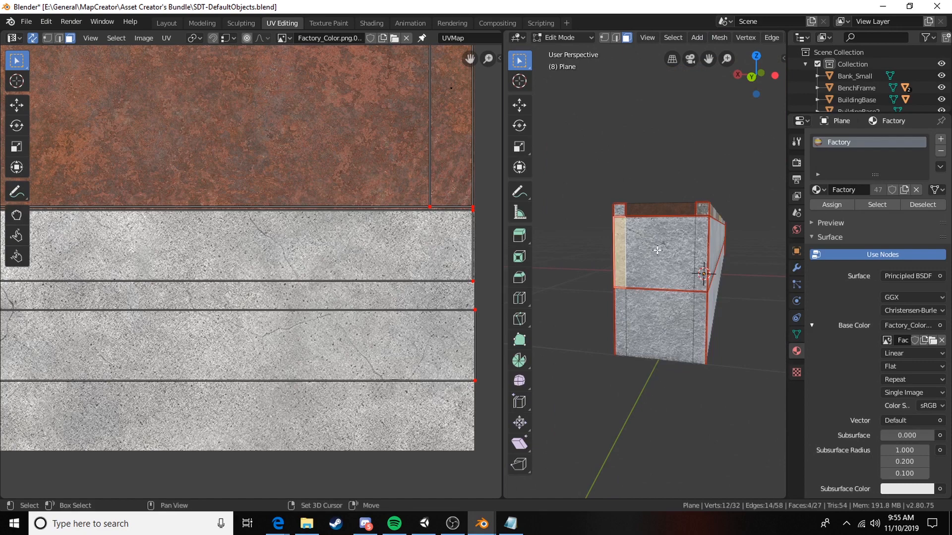
pyautogui.keyDown('shift'); pyautogui.click(659, 248); pyautogui.keyUp('shift')
pyautogui.keyDown('shift'); pyautogui.click(698, 251); pyautogui.keyUp('shift')
pyautogui.scroll(-4, 383, 278)
pyautogui.moveTo(276, 294); pyautogui.dragTo(407, 259, button='middle')
pyautogui.moveTo(173, 251); pyautogui.dragTo(252, 257, button='middle')
pyautogui.press('g')
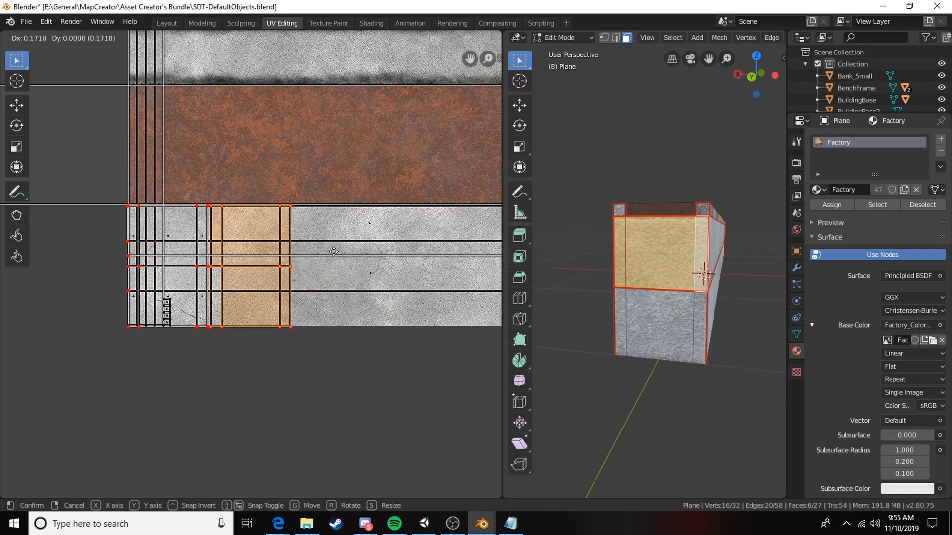
pyautogui.click(334, 252)
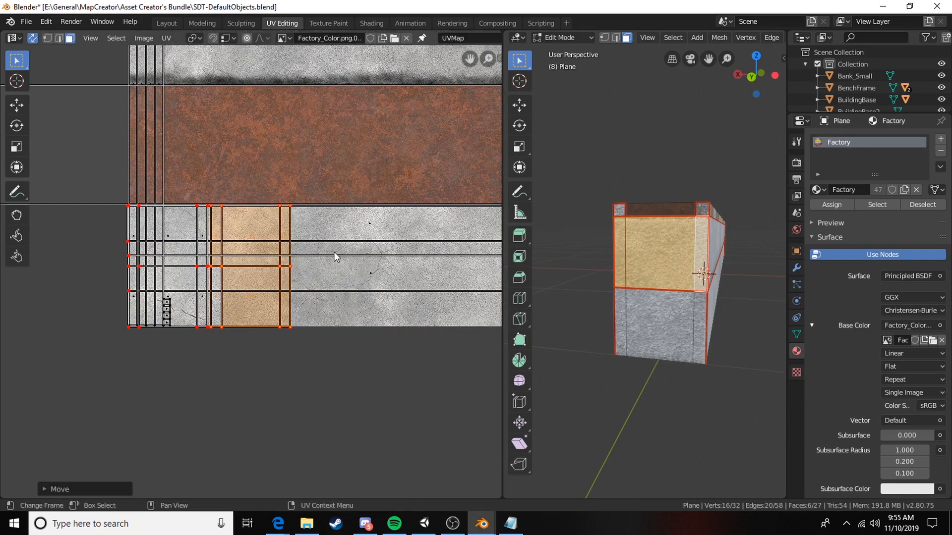
# Move the upper end faces' UVs -0.251 along X and check the block's end and side in Object mode.
pyautogui.press('g')
pyautogui.press('x')
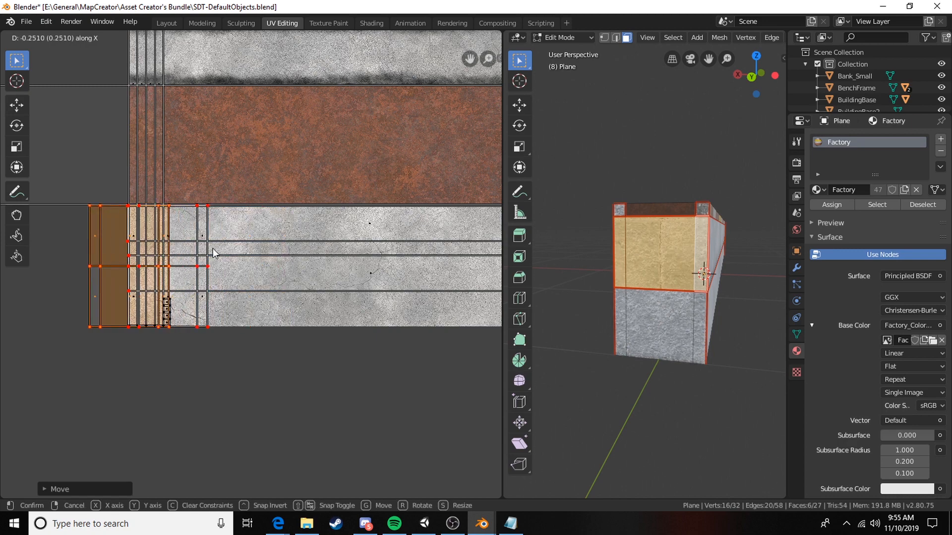
pyautogui.click(213, 249)
pyautogui.press('Tab')
pyautogui.moveTo(680, 275); pyautogui.dragTo(635, 274, button='middle')
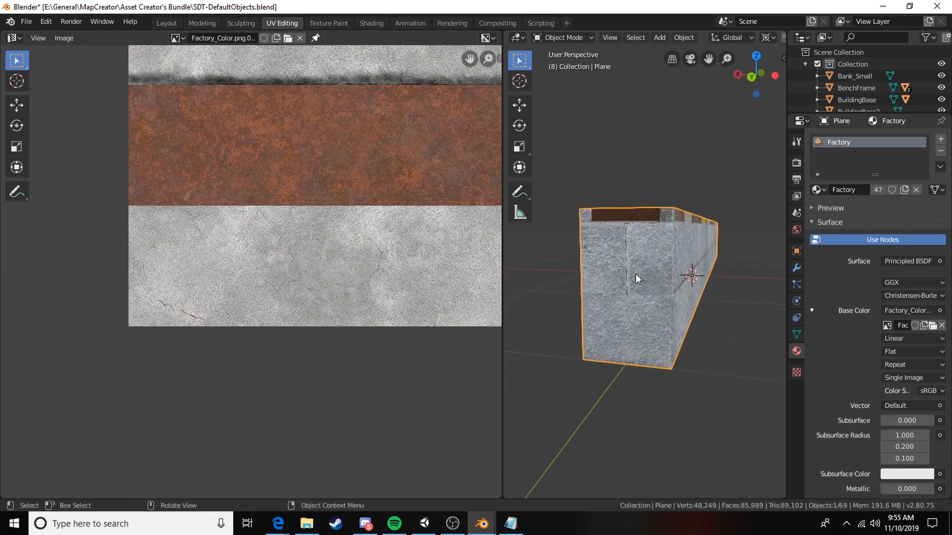
pyautogui.moveTo(693, 283); pyautogui.dragTo(751, 282, button='middle')
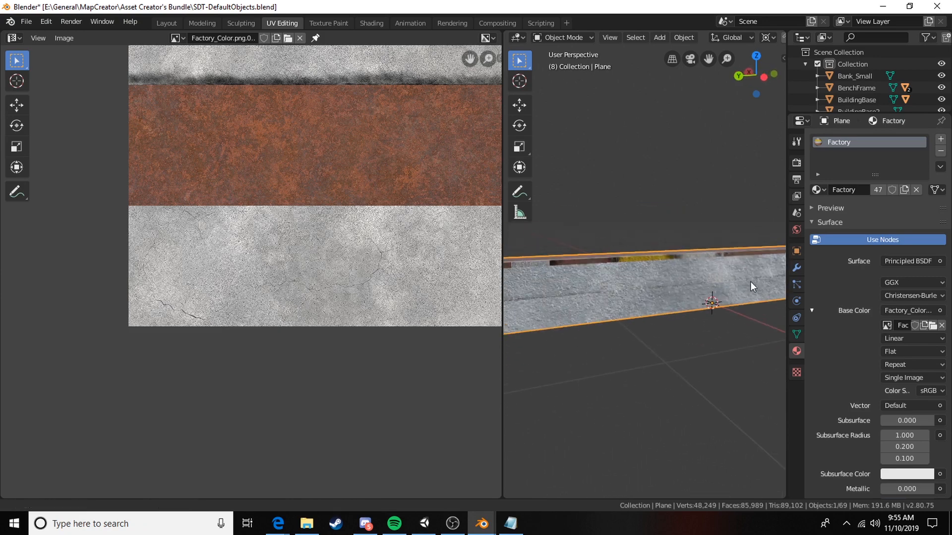
# Select the upper halves of both long sides in Edit Mode and move their UVs -0.5069 along X.
pyautogui.press('Tab')
pyautogui.click(641, 281)
pyautogui.moveTo(642, 282); pyautogui.dragTo(744, 294, button='middle')
pyautogui.keyDown('shift'); pyautogui.moveTo(744, 294); pyautogui.dragTo(708, 258, button='middle'); pyautogui.keyUp('shift')
pyautogui.keyDown('shift'); pyautogui.click(708, 257); pyautogui.keyUp('shift')
pyautogui.moveTo(305, 251); pyautogui.dragTo(254, 276, button='middle')
pyautogui.press('g')
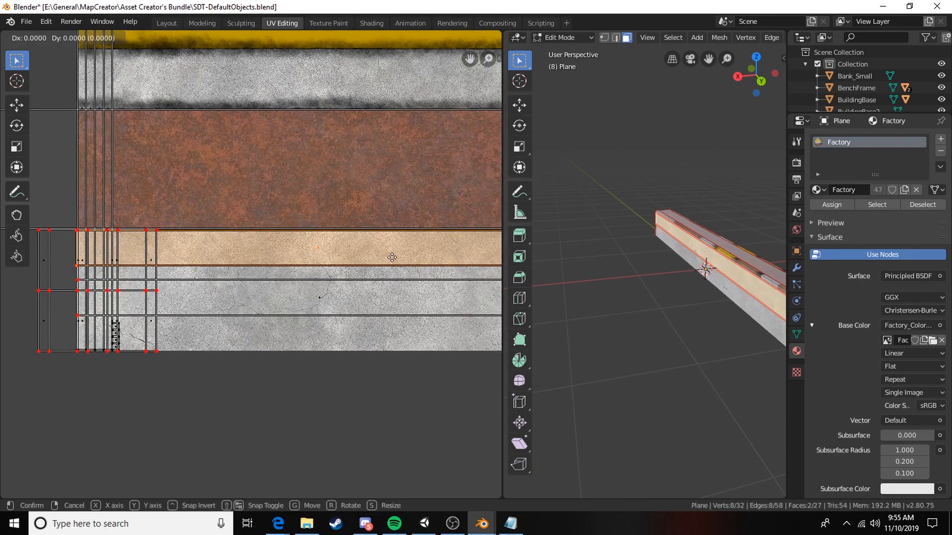
pyautogui.press('x')
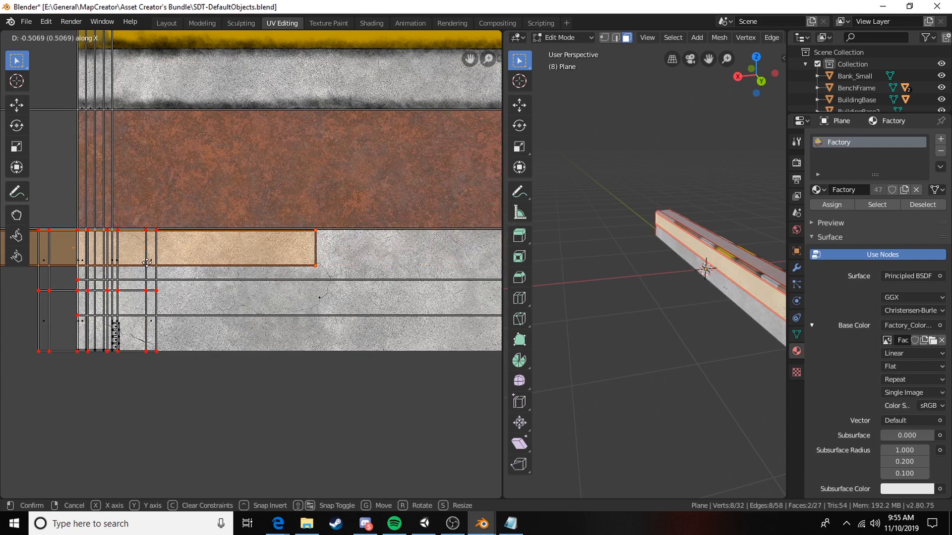
pyautogui.click(148, 263)
# Examine in Object mode how the concrete texture runs along the long side and across the horizontal seam.
pyautogui.press('Tab')
pyautogui.moveTo(701, 302); pyautogui.dragTo(617, 241, button='middle')
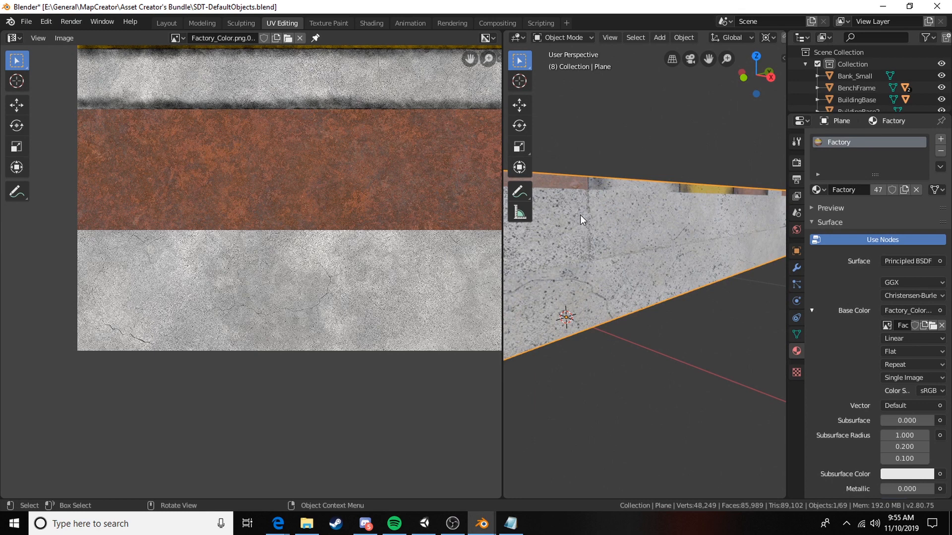
pyautogui.scroll(-2, 627, 243)
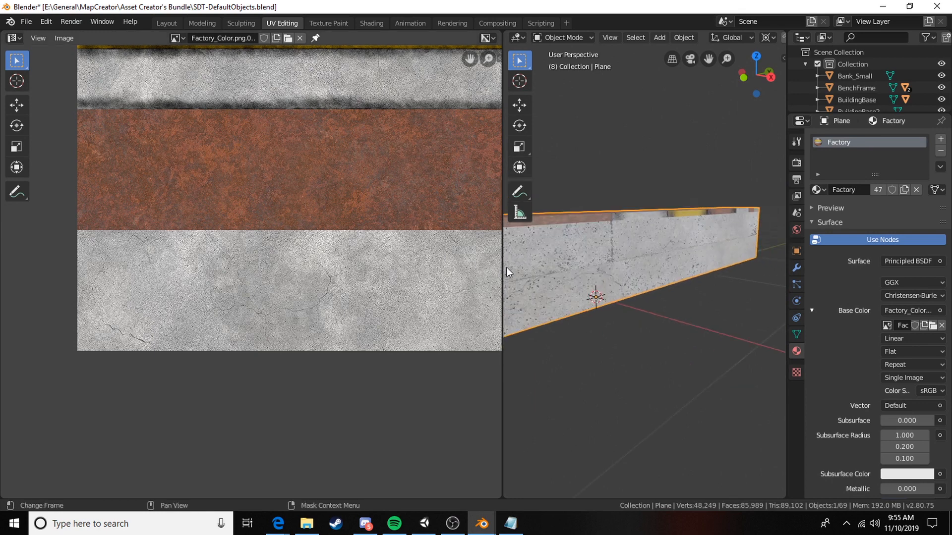
pyautogui.moveTo(607, 297); pyautogui.dragTo(545, 238, button='middle')
pyautogui.scroll(-3, 215, 211)
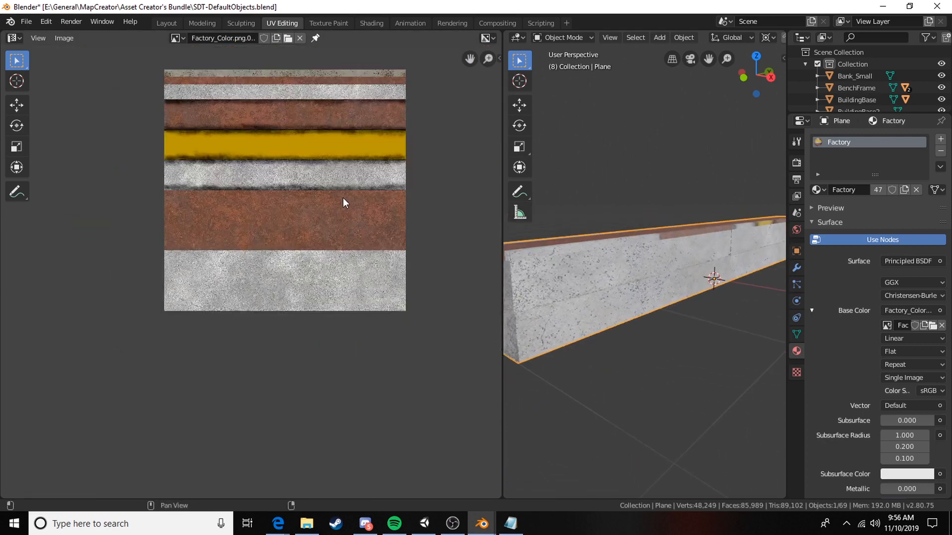
# Select the long top and side faces of both concrete edge strips in Edit Mode and rotate their UVs.
pyautogui.scroll(-1, 345, 202)
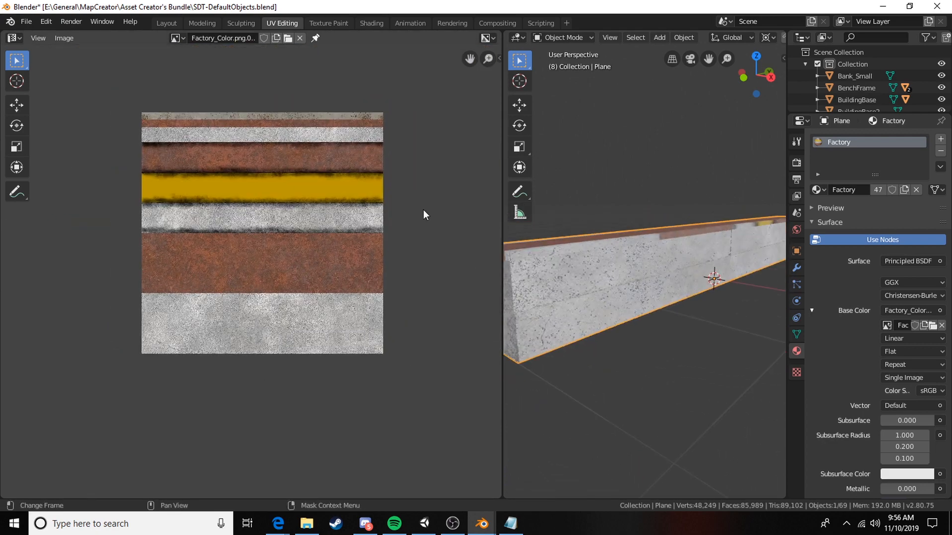
pyautogui.moveTo(525, 268); pyautogui.dragTo(679, 301, button='middle')
pyautogui.press('Tab')
pyautogui.click(631, 299)
pyautogui.keyDown('shift'); pyautogui.click(628, 313); pyautogui.keyUp('shift')
pyautogui.keyDown('shift'); pyautogui.click(763, 263); pyautogui.keyUp('shift')
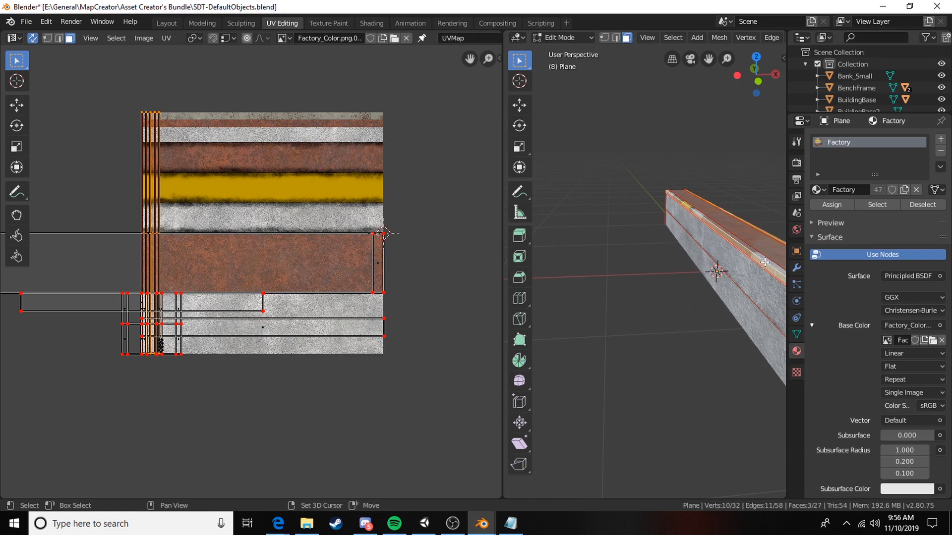
pyautogui.keyDown('shift'); pyautogui.click(772, 263); pyautogui.keyUp('shift')
pyautogui.keyDown('shift'); pyautogui.moveTo(773, 263); pyautogui.dragTo(712, 257, button='middle'); pyautogui.keyUp('shift')
pyautogui.scroll(3, 248, 235)
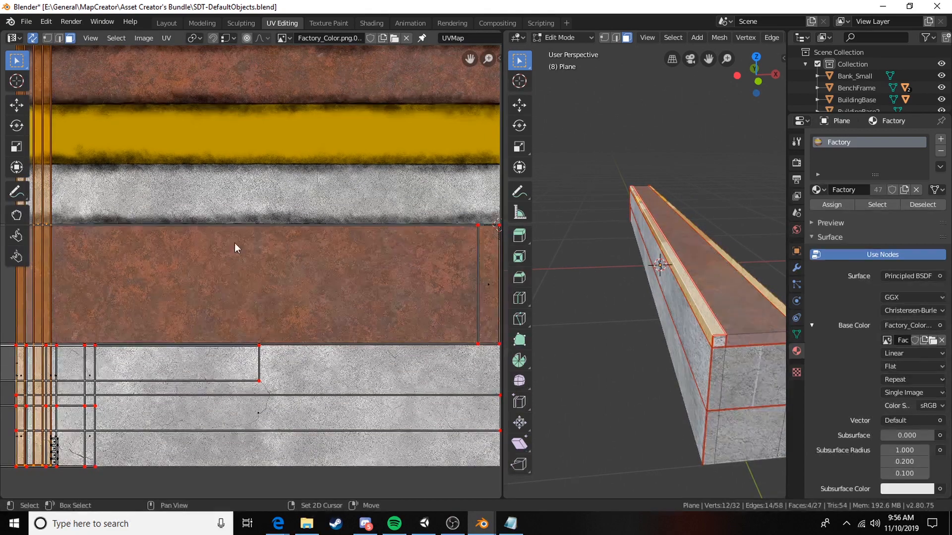
pyautogui.scroll(-2, 234, 243)
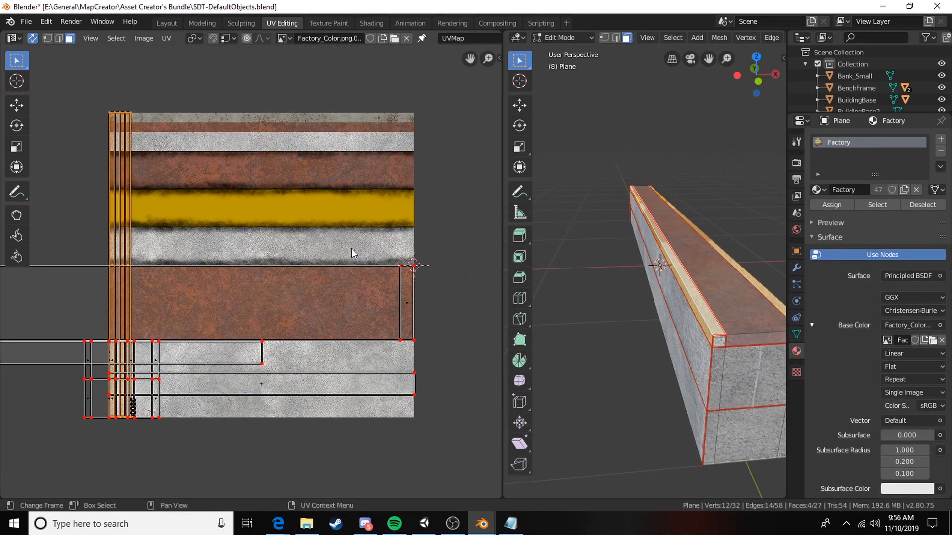
pyautogui.moveTo(362, 247); pyautogui.dragTo(344, 251, button='middle')
pyautogui.press('r')
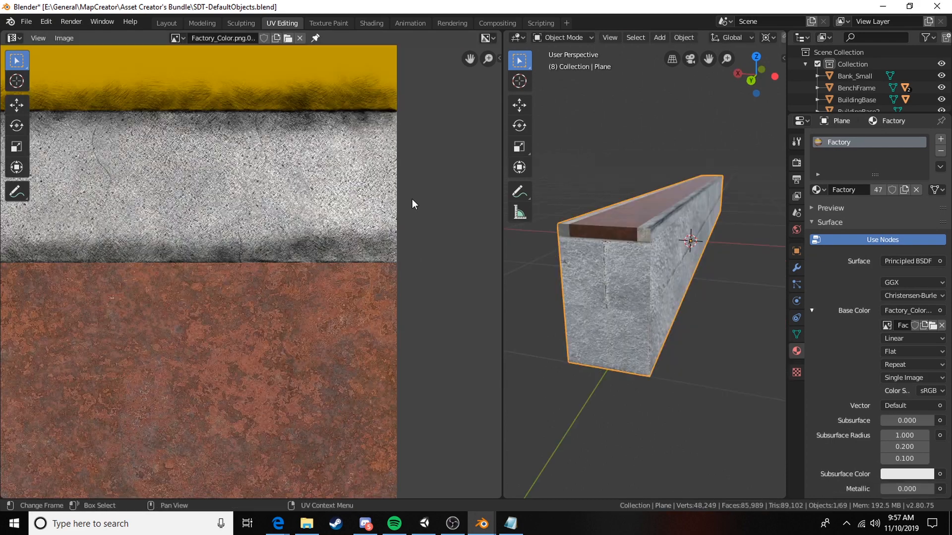
# Examine the edge strips and the concrete end of the block, comparing Object and Edit Mode.
pyautogui.moveTo(528, 257); pyautogui.dragTo(669, 273, button='middle')
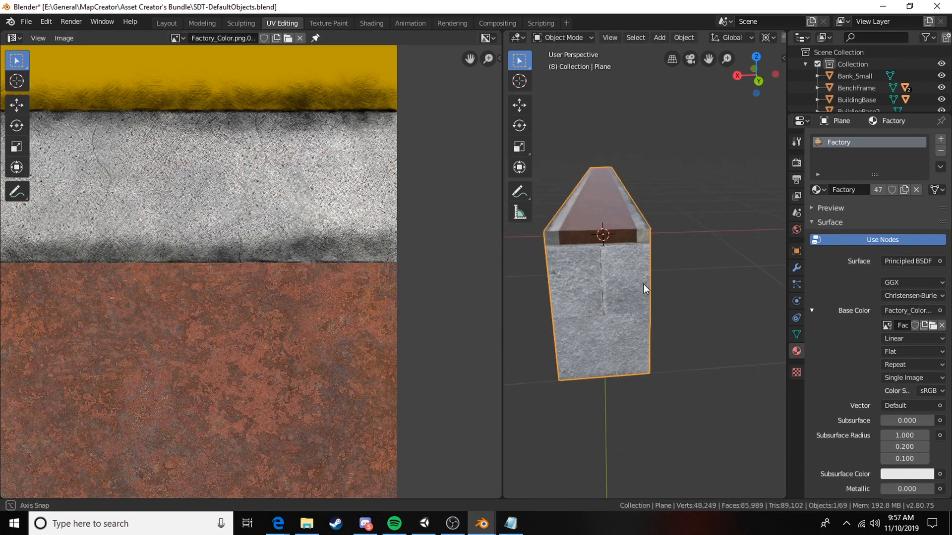
pyautogui.moveTo(644, 284); pyautogui.dragTo(611, 319, button='middle')
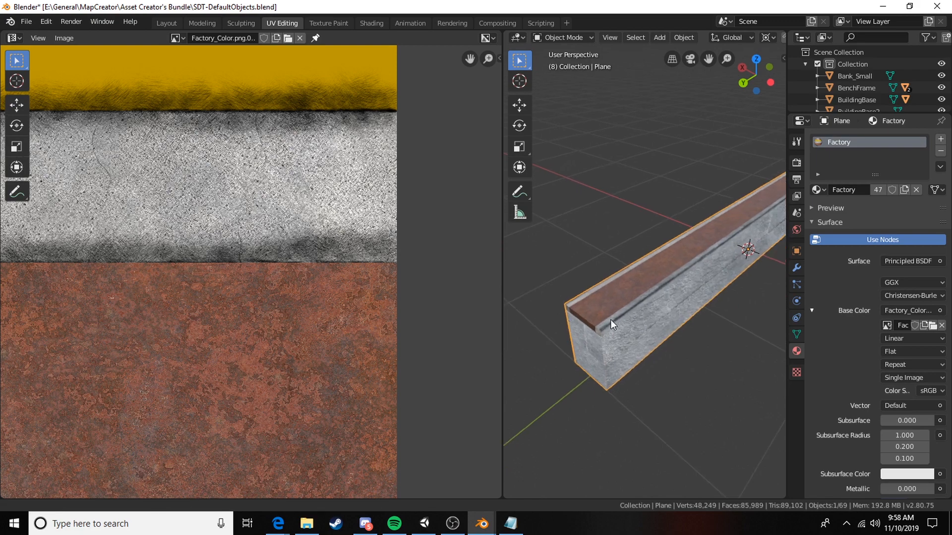
pyautogui.scroll(3, 607, 323)
pyautogui.press('Tab')
pyautogui.press('Tab')
pyautogui.moveTo(597, 359); pyautogui.dragTo(651, 324, button='middle')
pyautogui.press('Tab')
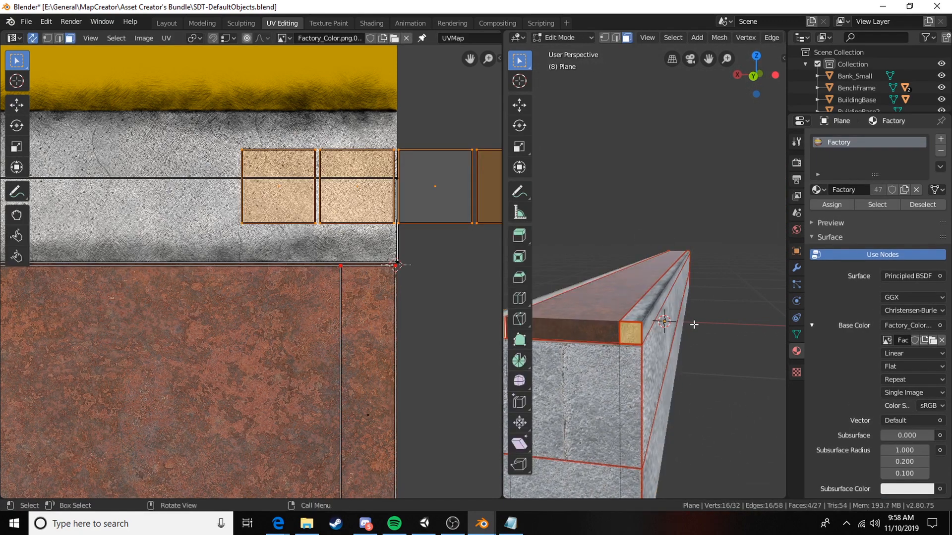
pyautogui.press('Tab')
pyautogui.moveTo(635, 362); pyautogui.dragTo(669, 287, button='middle')
pyautogui.scroll(3, 669, 287)
pyautogui.press('Tab')
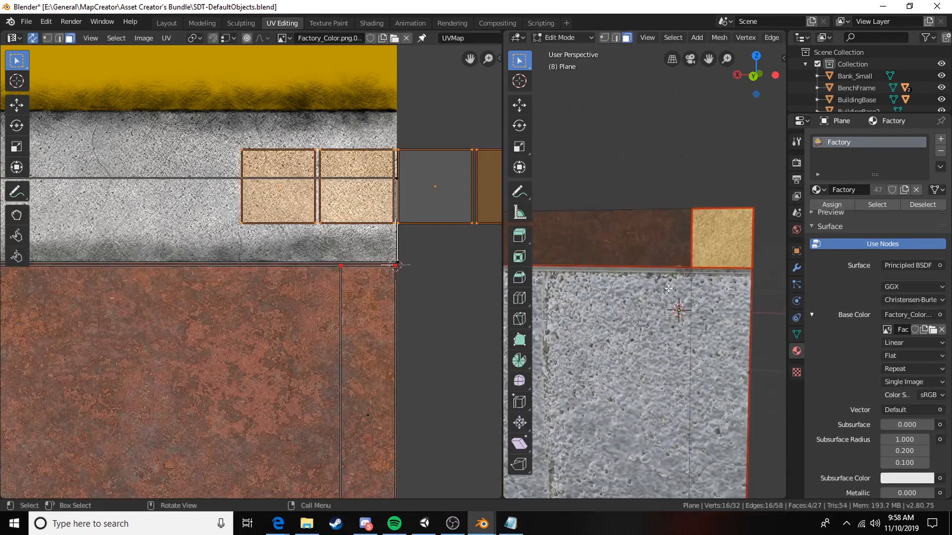
# Select the three upper concrete faces on the near end of the block in Edit Mode.
pyautogui.click(729, 289)
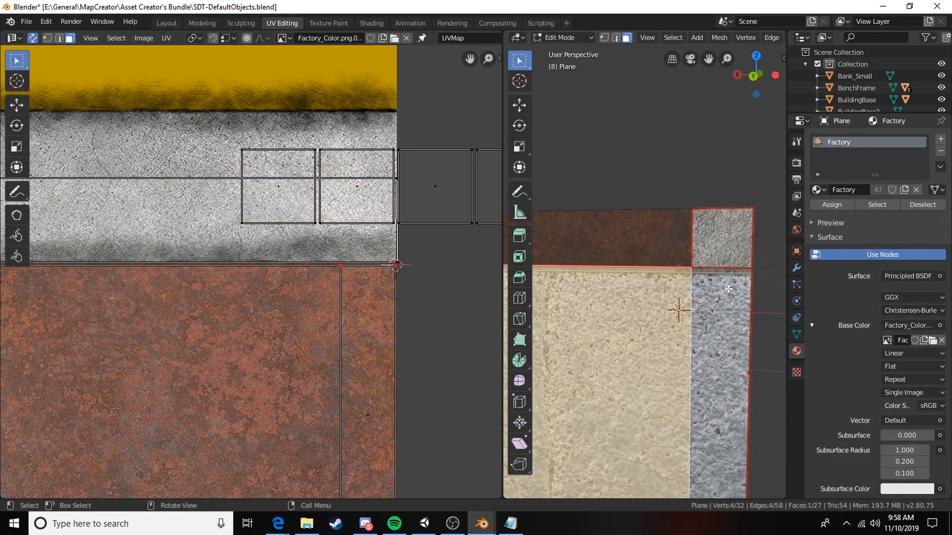
pyautogui.press('Tab')
pyautogui.scroll(-3, 721, 281)
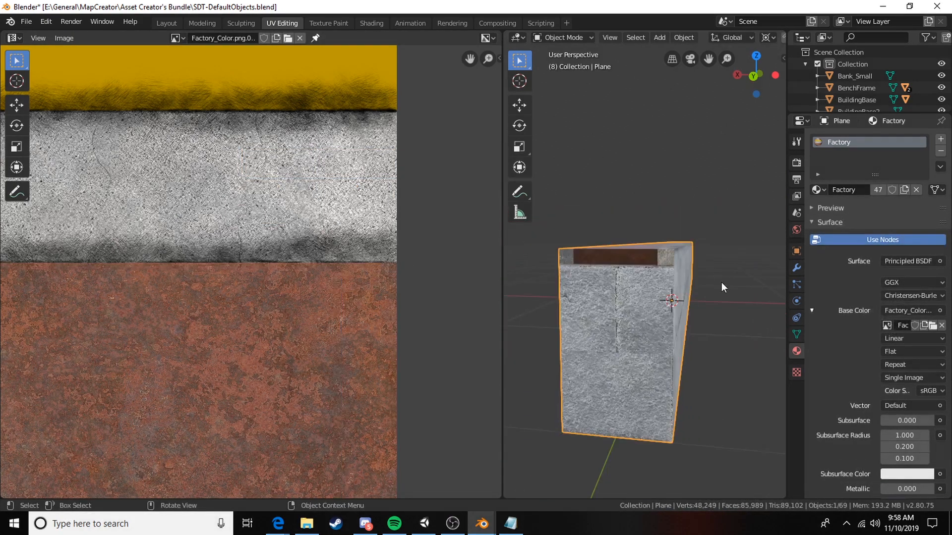
pyautogui.moveTo(722, 281); pyautogui.dragTo(666, 283, button='middle')
pyautogui.scroll(5, 665, 264)
pyautogui.press('Tab')
pyautogui.keyDown('shift'); pyautogui.click(604, 271); pyautogui.keyUp('shift')
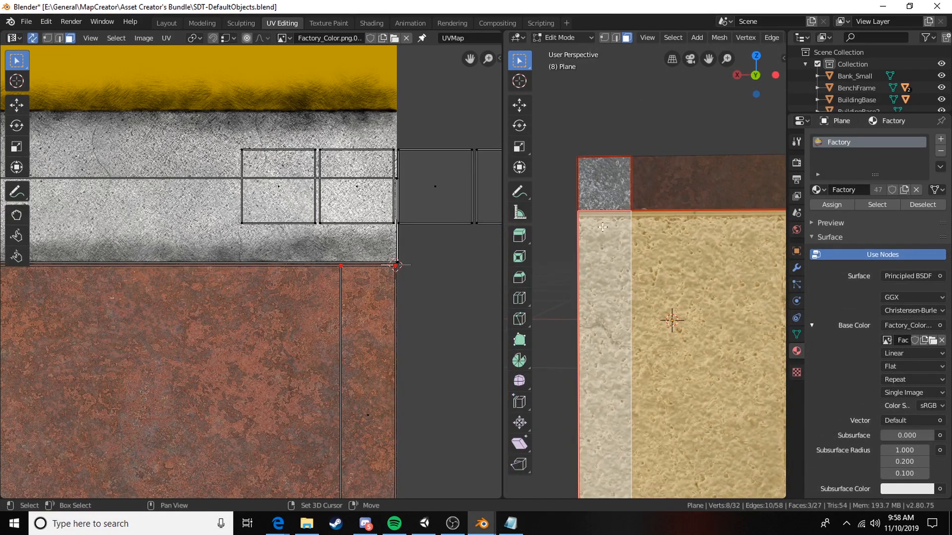
# Extend the UV selection to the upper concrete faces of both block ends and move their UVs 0.0027 along Y.
pyautogui.scroll(-4, 283, 275)
pyautogui.moveTo(293, 297)
pyautogui.mouseDown(button='middle')
pyautogui.moveTo(323, 229)
pyautogui.moveTo(381, 331)
pyautogui.mouseUp(button='middle')
pyautogui.moveTo(369, 244); pyautogui.dragTo(416, 304, button='middle')
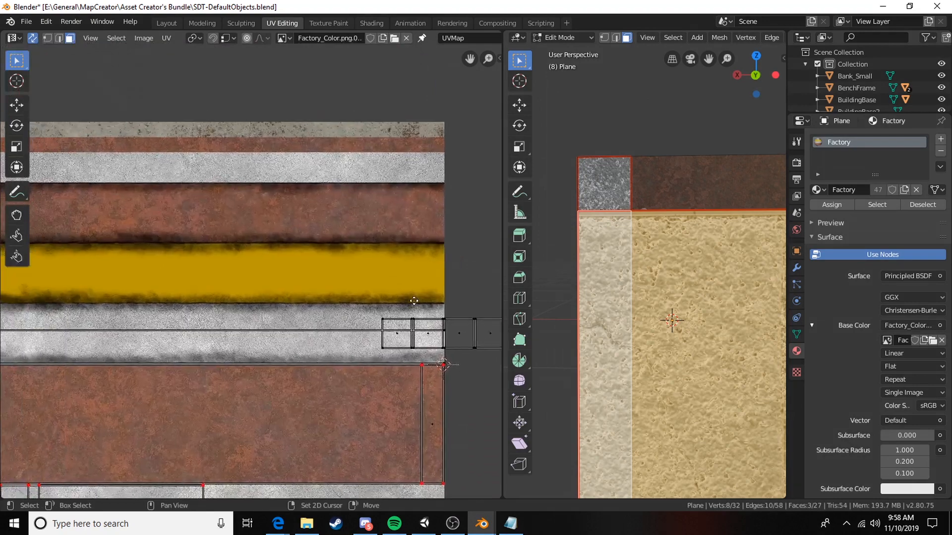
pyautogui.moveTo(268, 389)
pyautogui.mouseDown(button='middle')
pyautogui.moveTo(410, 240)
pyautogui.moveTo(499, 176)
pyautogui.mouseUp(button='middle')
pyautogui.scroll(3, 249, 281)
pyautogui.moveTo(212, 387); pyautogui.dragTo(299, 140, button='middle')
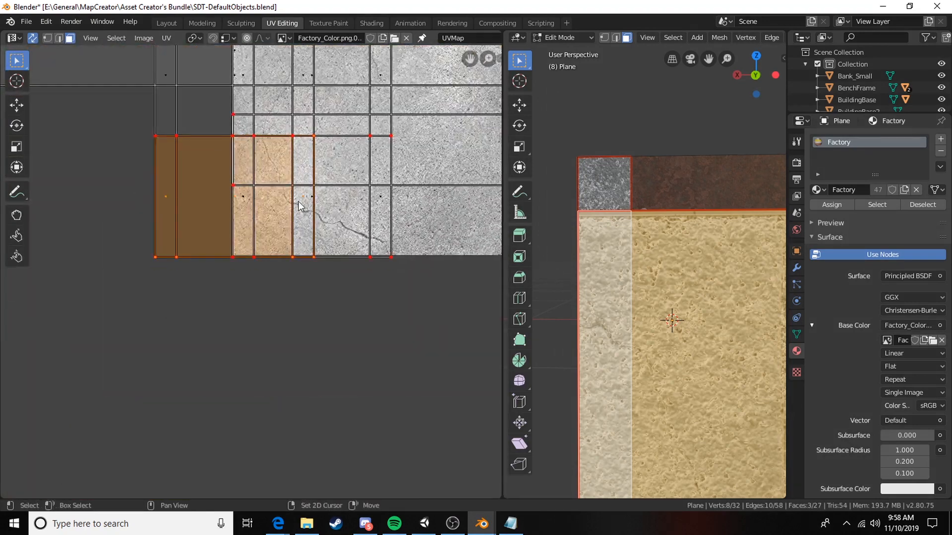
pyautogui.moveTo(315, 214); pyautogui.dragTo(323, 186, button='middle')
pyautogui.scroll(1, 323, 188)
pyautogui.press('b')
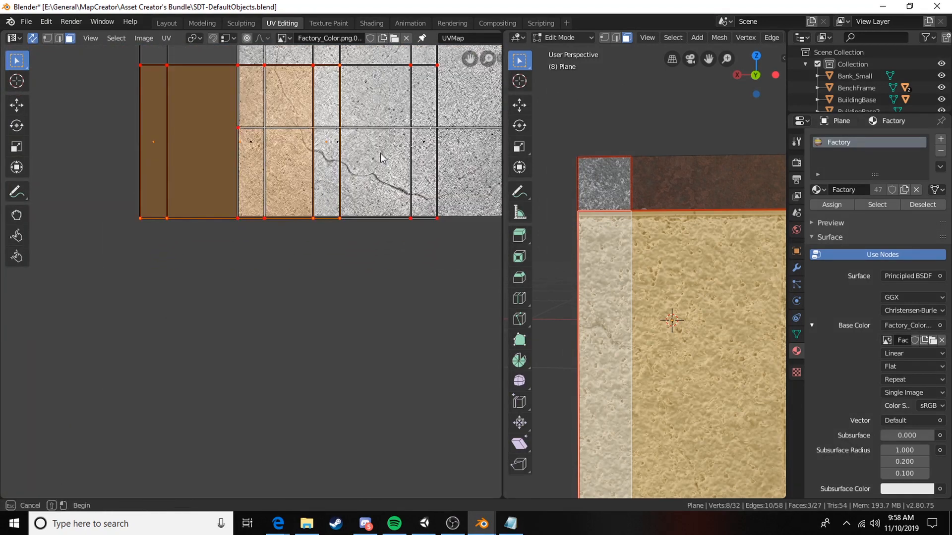
pyautogui.moveTo(221, 194); pyautogui.dragTo(220, 196)
pyautogui.moveTo(212, 95); pyautogui.dragTo(192, 112, button='middle')
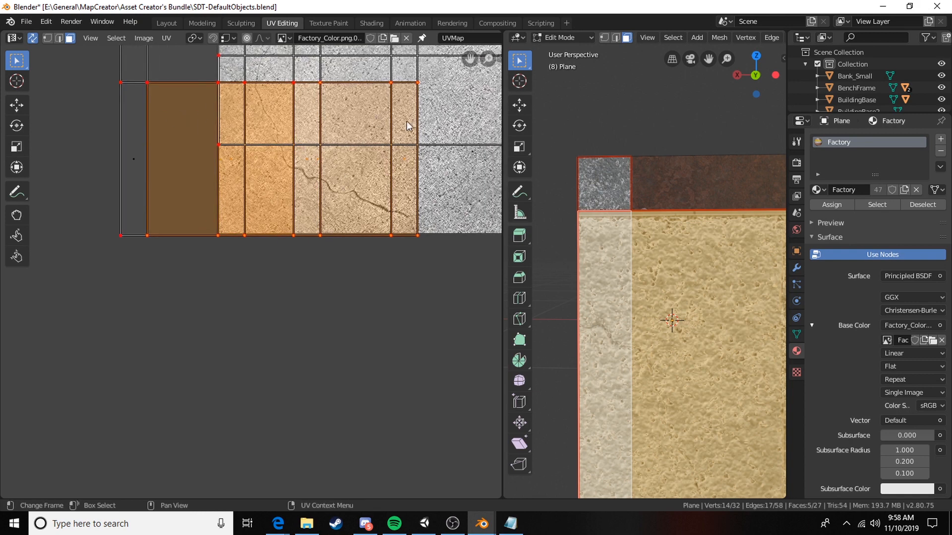
pyautogui.press('b')
pyautogui.moveTo(413, 125); pyautogui.dragTo(117, 197)
pyautogui.moveTo(266, 178); pyautogui.dragTo(207, 201, button='middle')
pyautogui.scroll(1, 321, 210)
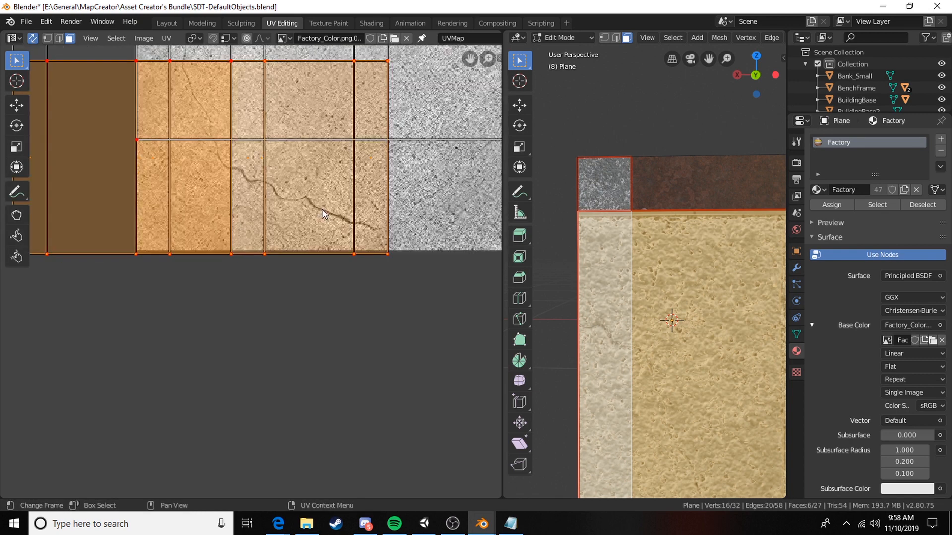
pyautogui.press('g')
pyautogui.press('y')
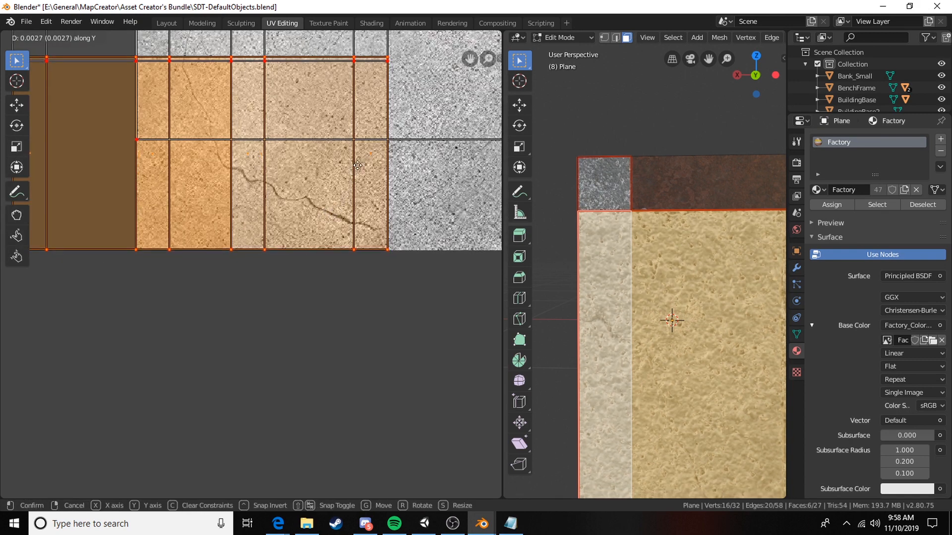
pyautogui.click(358, 165)
# Examine the seam on the block's end and the concrete along its long side in Object mode.
pyautogui.press('Tab')
pyautogui.scroll(-4, 649, 274)
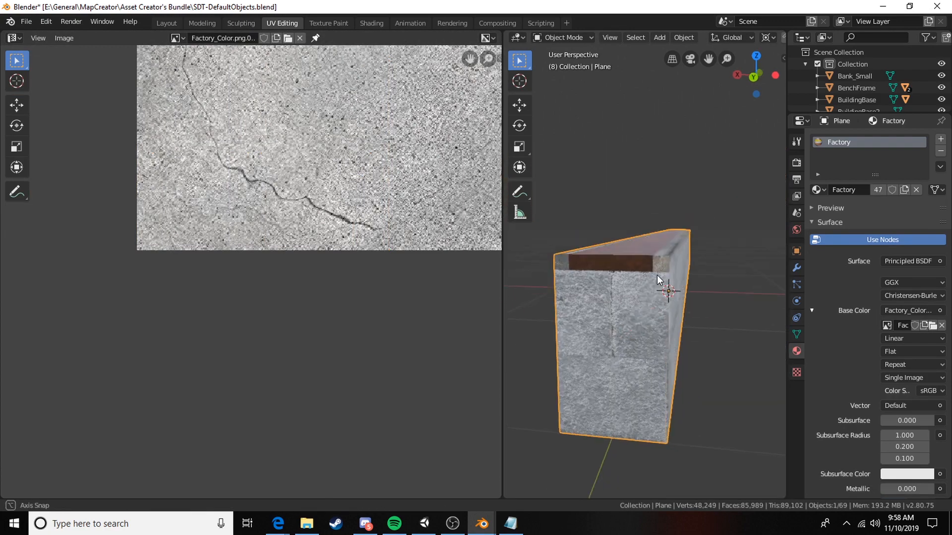
pyautogui.moveTo(657, 276); pyautogui.dragTo(638, 309, button='middle')
pyautogui.press('Tab')
pyautogui.press('Tab')
pyautogui.scroll(2, 583, 283)
pyautogui.scroll(2, 630, 272)
pyautogui.scroll(-3, 673, 300)
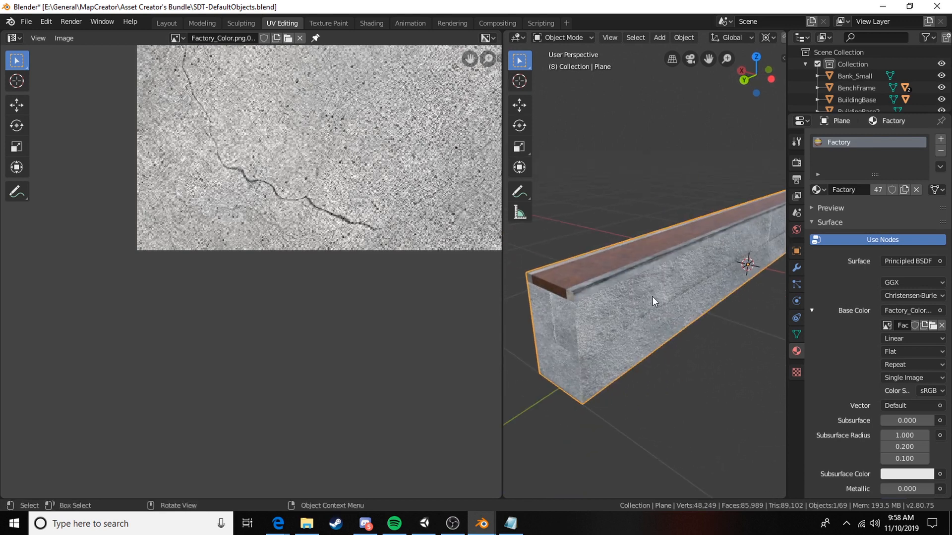
pyautogui.keyDown('shift'); pyautogui.moveTo(662, 258); pyautogui.dragTo(515, 236, button='middle'); pyautogui.keyUp('shift')
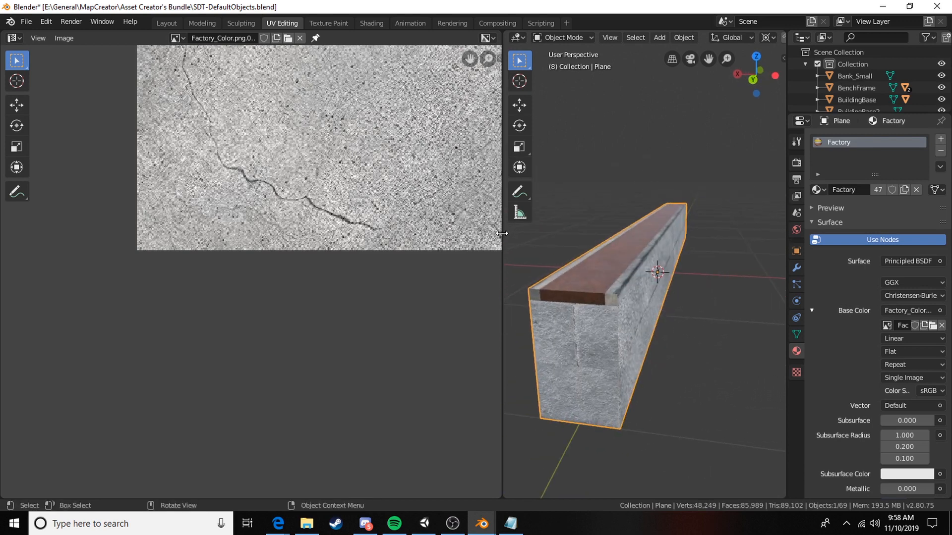
# Widen the 3D viewport against the image editor and bring the block's near end into close view.
pyautogui.moveTo(502, 233); pyautogui.dragTo(367, 248)
pyautogui.scroll(2, 582, 263)
pyautogui.scroll(-2, 582, 262)
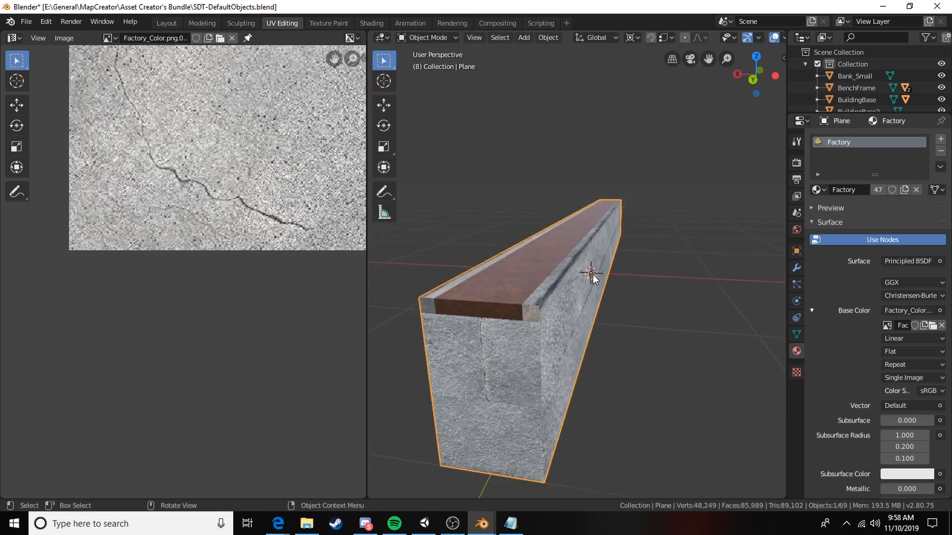
pyautogui.keyDown('shift'); pyautogui.moveTo(577, 263); pyautogui.dragTo(581, 241, button='middle'); pyautogui.keyUp('shift')
pyautogui.scroll(3, 582, 251)
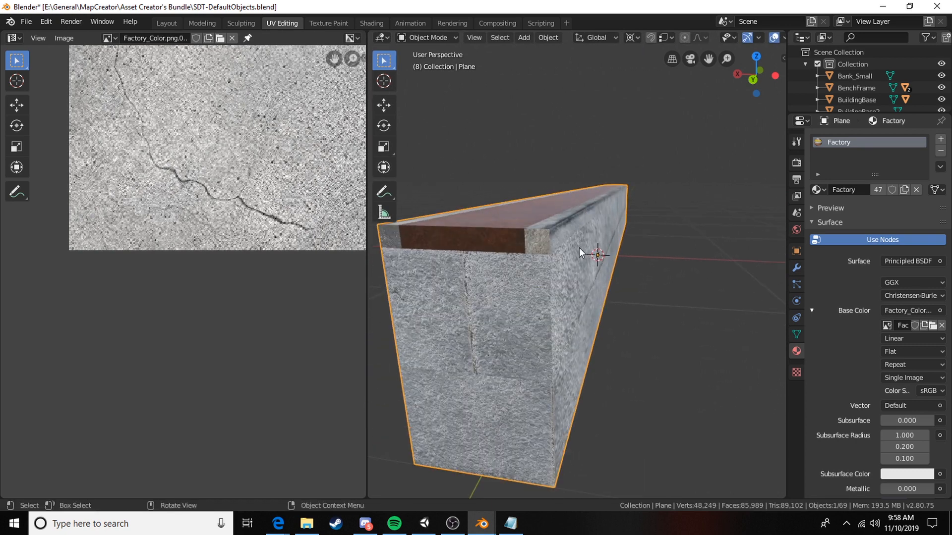
# Duplicate the long top and side faces of the negative-X edge strip in place and separate them into their own object.
pyautogui.moveTo(597, 258); pyautogui.dragTo(582, 237, button='middle')
pyautogui.press('Tab')
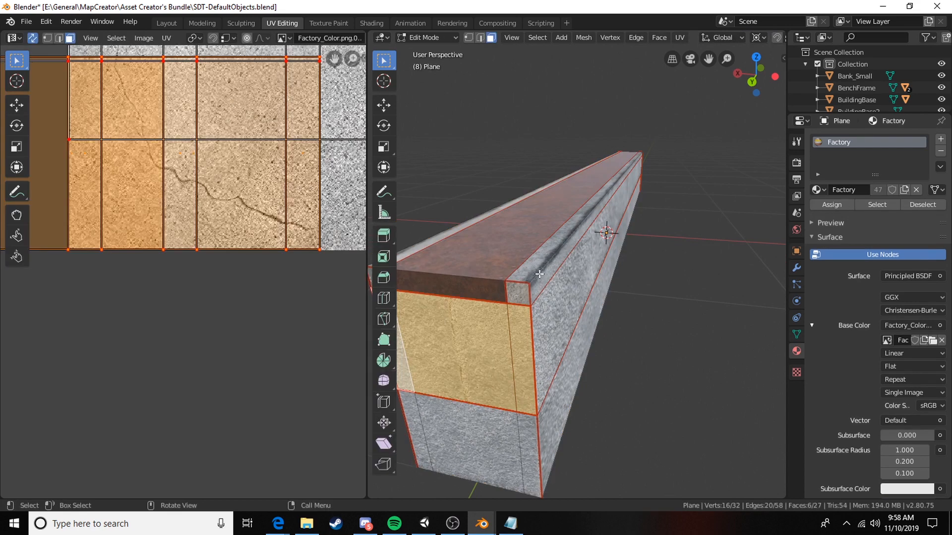
pyautogui.click(540, 271)
pyautogui.keyDown('shift'); pyautogui.click(542, 282); pyautogui.keyUp('shift')
pyautogui.moveTo(542, 281); pyautogui.dragTo(559, 263, button='middle')
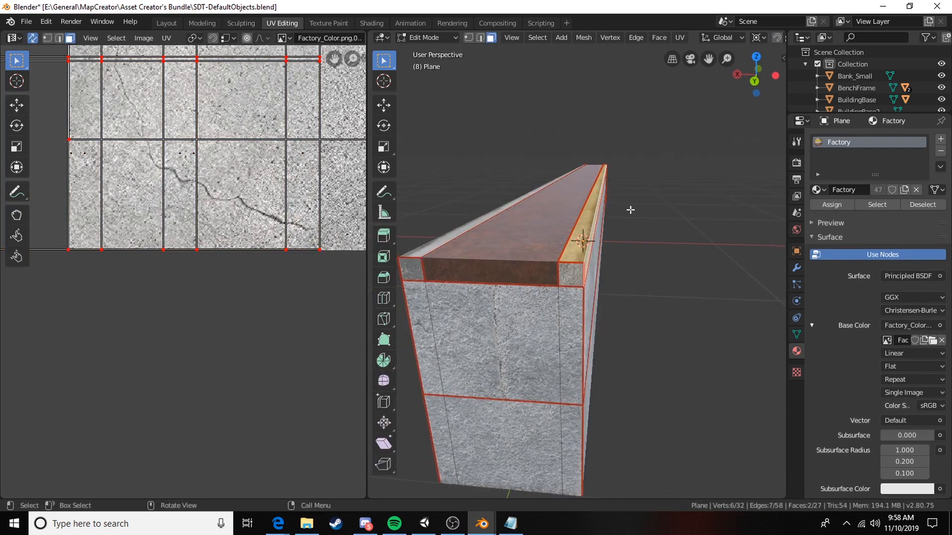
pyautogui.hotkey('shift', 'd')
pyautogui.rightClick(632, 238)
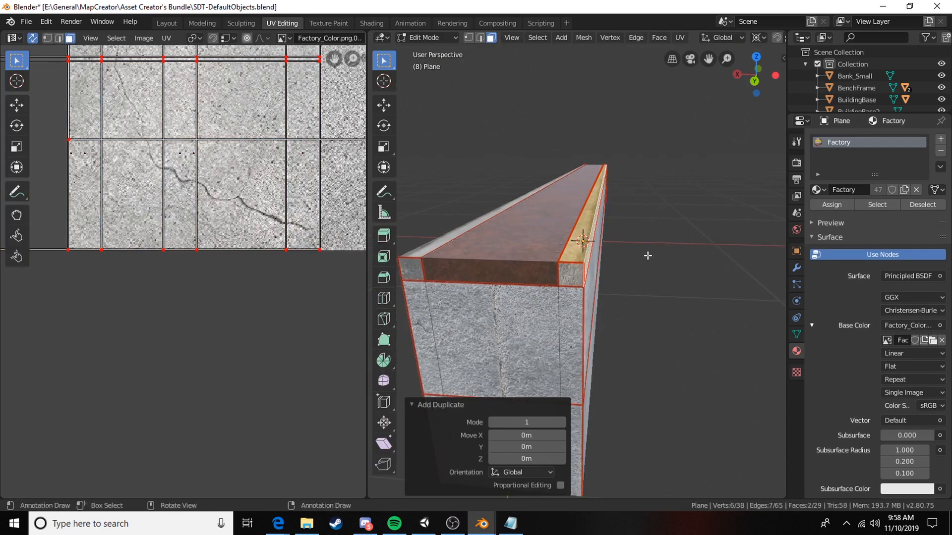
pyautogui.press('p')
pyautogui.click(649, 257)
pyautogui.press('Tab')
# Duplicate the positive-X edge strip's long top and side faces in place and separate them into another object.
pyautogui.moveTo(564, 260); pyautogui.dragTo(532, 261, button='middle')
pyautogui.press('Tab')
pyautogui.click(520, 245)
pyautogui.hotkey('shift', 'd')
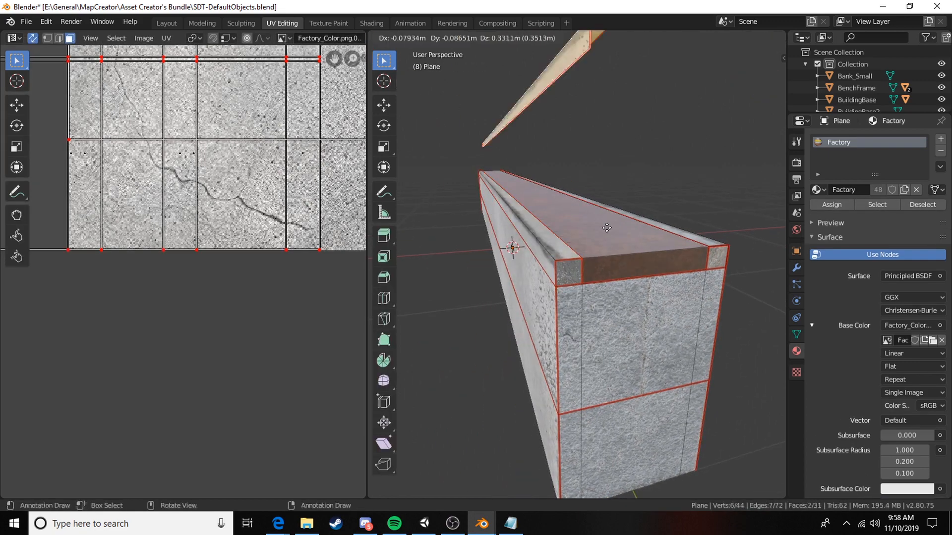
pyautogui.rightClick(606, 227)
pyautogui.press('p')
pyautogui.click(610, 228)
pyautogui.moveTo(609, 228); pyautogui.dragTo(550, 218, button='middle')
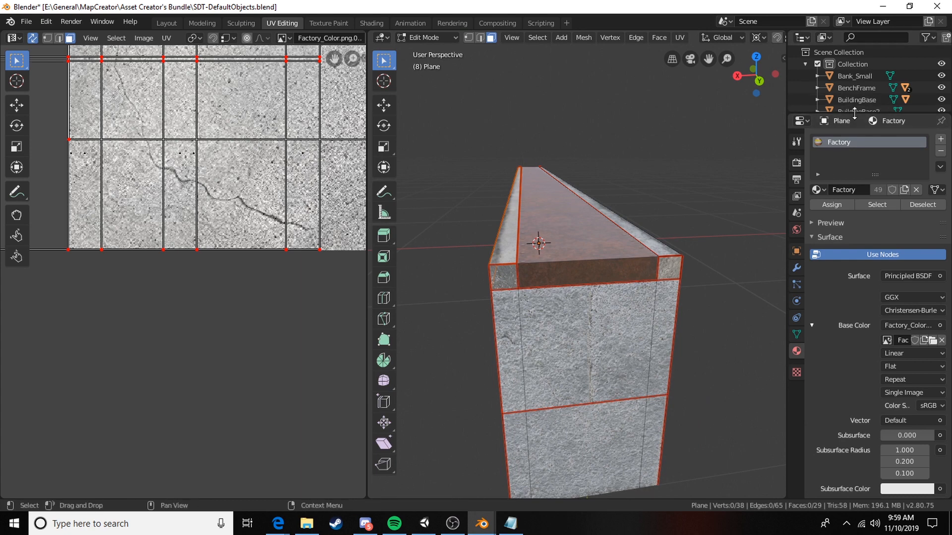
# Enlarge the object list and rename the main block Ledge_Demo in Object mode.
pyautogui.moveTo(854, 114); pyautogui.dragTo(826, 217)
pyautogui.press('Tab')
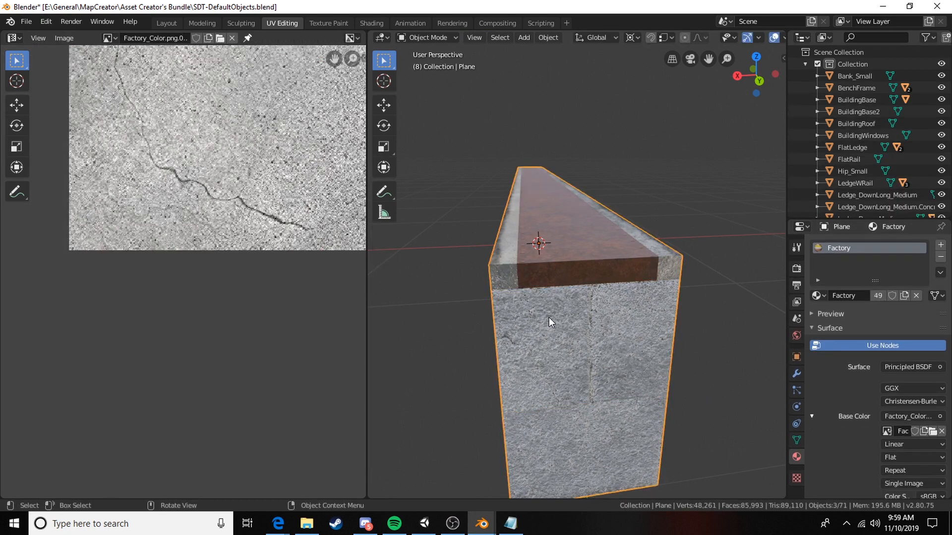
pyautogui.press('F2')
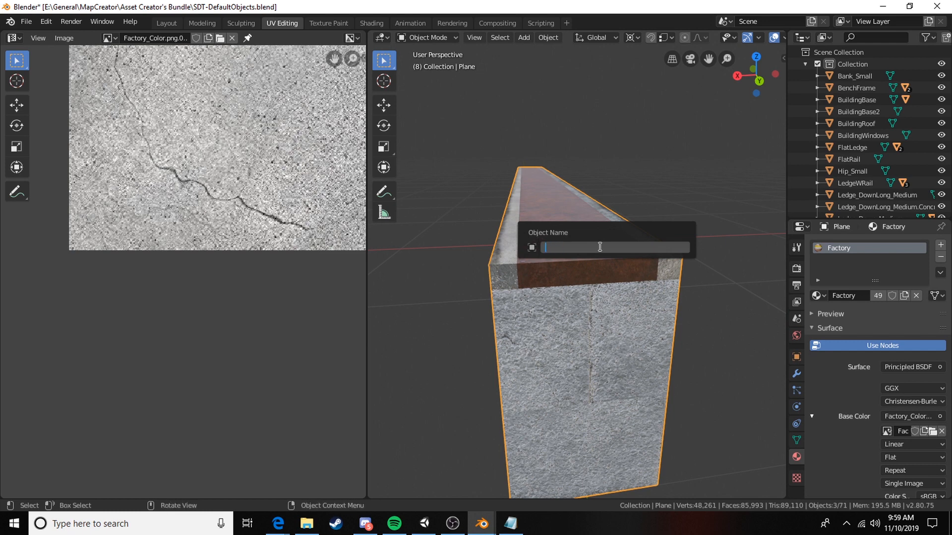
pyautogui.write('Ledge_Demo')
pyautogui.press('Return')
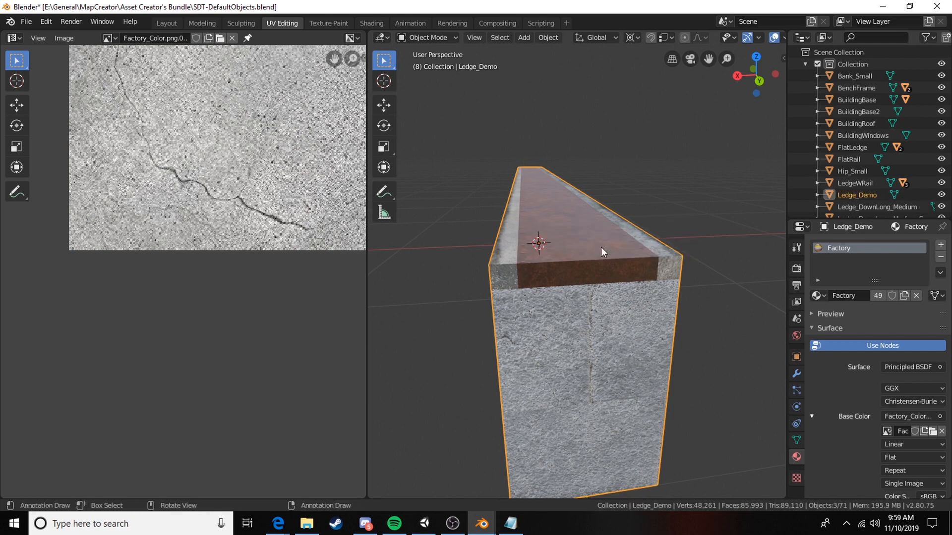
# Select only the separated positive-X edge strip and rename it LedgeDemo.Grind.
pyautogui.press('Tab')
pyautogui.press('Tab')
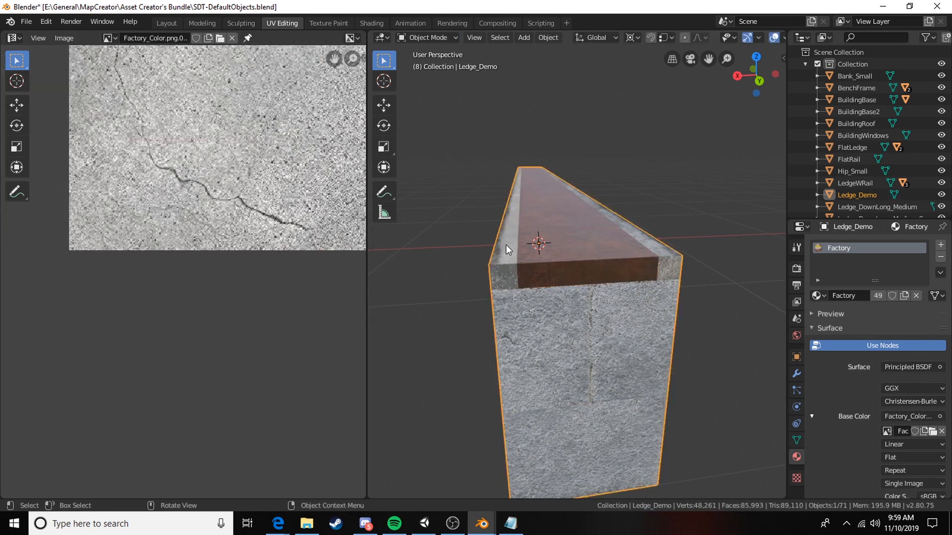
pyautogui.click(506, 245)
pyautogui.press('F2')
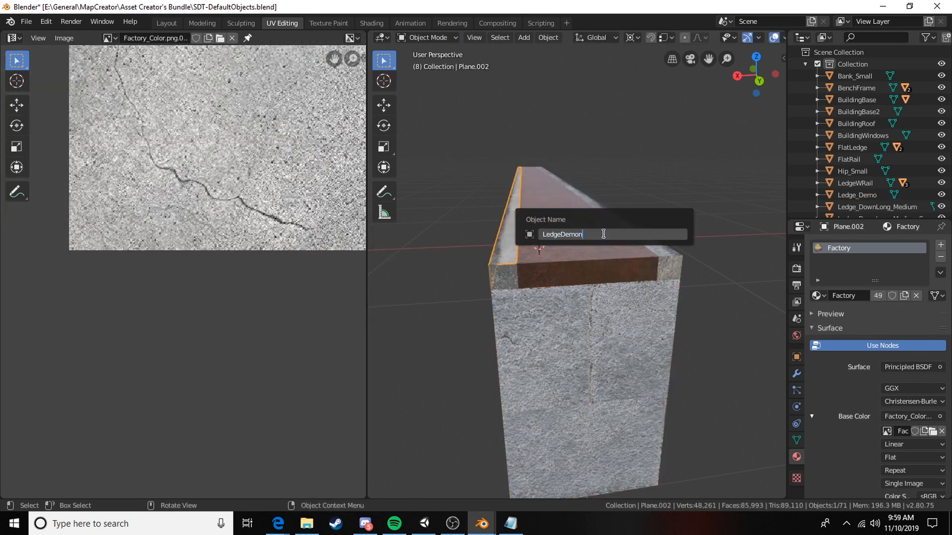
pyautogui.write('LedgeDemo.Grind')
pyautogui.press('Return')
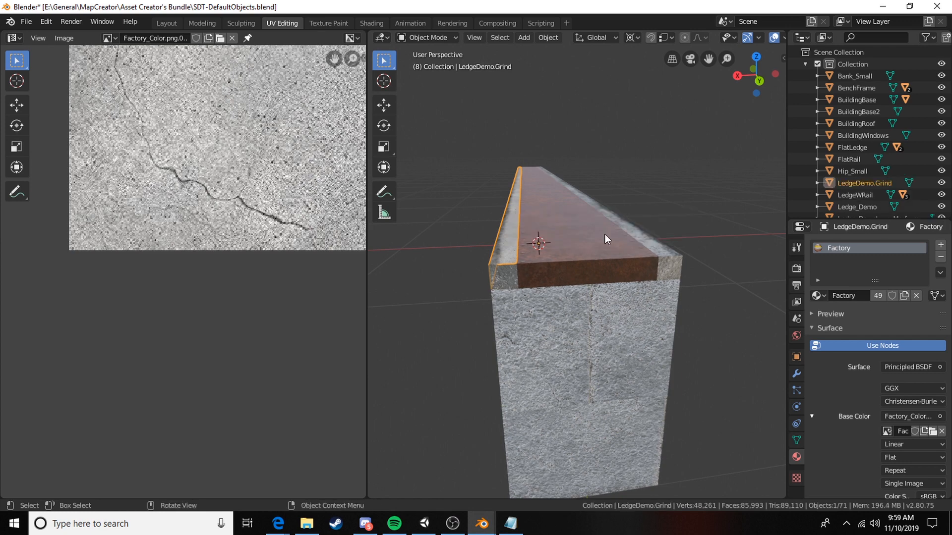
# Select the separated negative-X edge strip and rename it LedgeDemo.Grind.
pyautogui.click(650, 240)
pyautogui.click(649, 240)
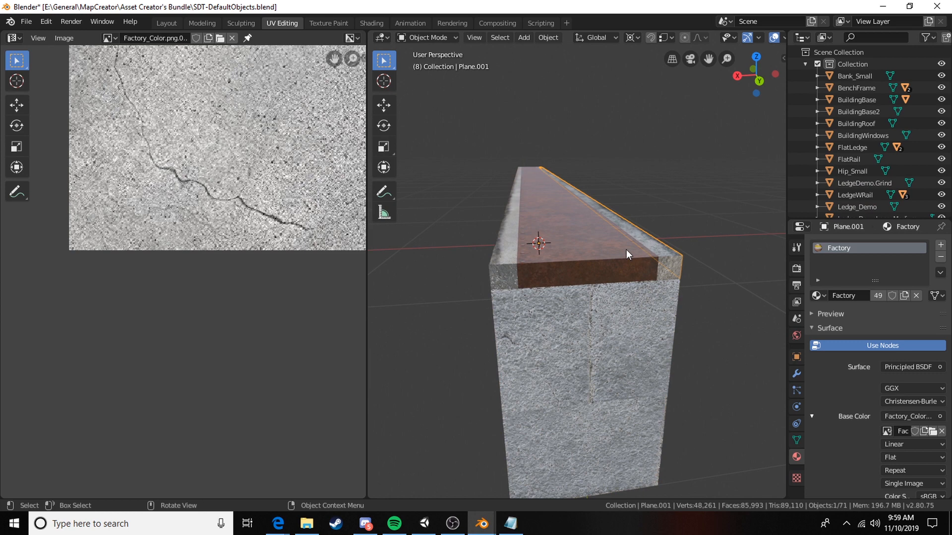
pyautogui.press('2')
pyautogui.press('1')
pyautogui.press('F2')
pyautogui.write('Ledge')
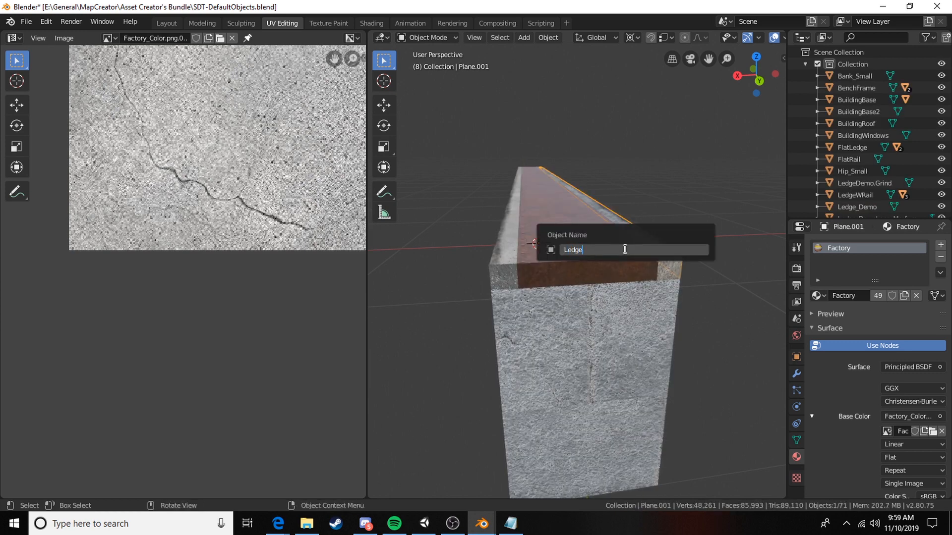
pyautogui.write('Demo ')
pyautogui.write('Grind')
pyautogui.press('Return')
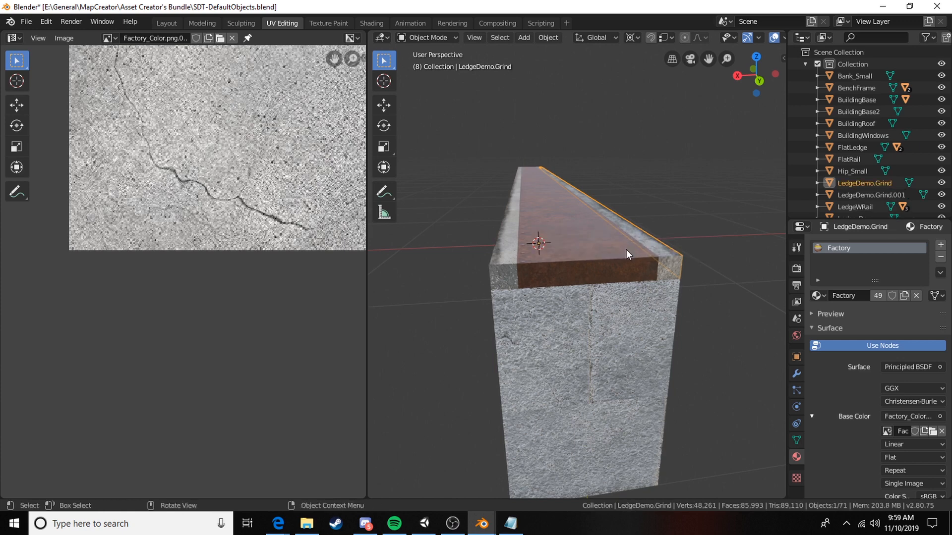
# Select both LedgeDemo.Grind strips with Ledge_Demo as the active object and parent them to it as Object.
pyautogui.keyDown('ctrl'); pyautogui.click(879, 193); pyautogui.keyUp('ctrl')
pyautogui.scroll(-2, 879, 188)
pyautogui.keyDown('ctrl'); pyautogui.click(864, 195); pyautogui.keyUp('ctrl')
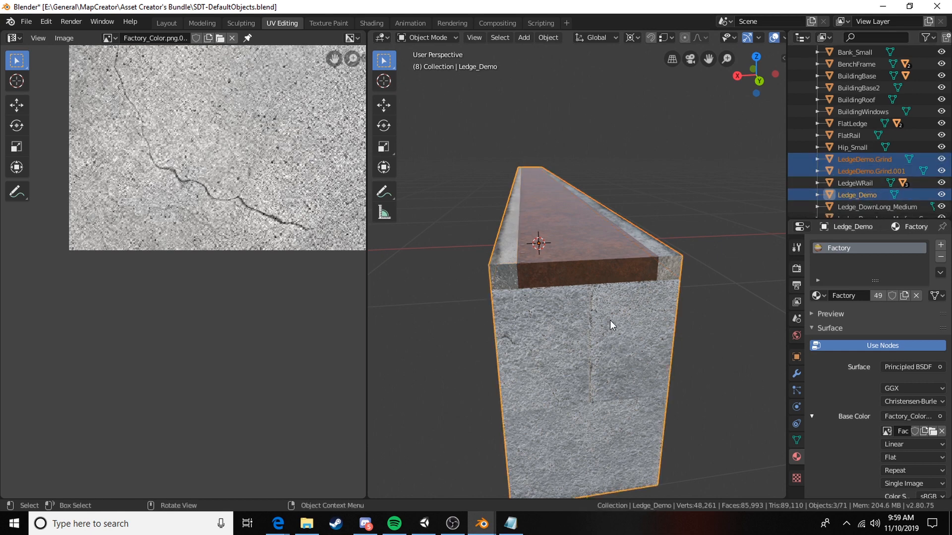
pyautogui.hotkey('ctrl', 'p')
pyautogui.click(591, 320)
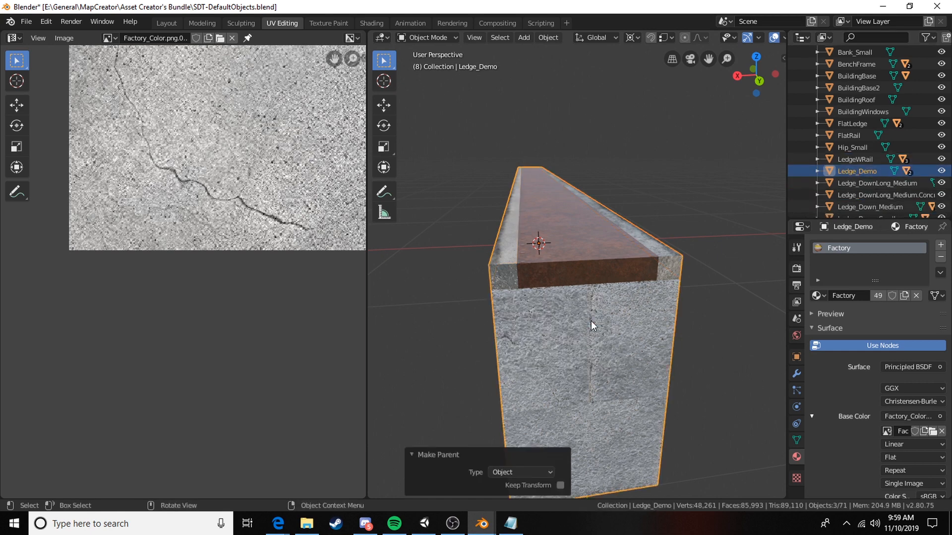
# Deselect everything, then select only Ledge_Demo and move it about -2.22 m along the X axis.
pyautogui.scroll(-3, 618, 274)
pyautogui.click(666, 282)
pyautogui.moveTo(665, 281); pyautogui.dragTo(627, 282, button='middle')
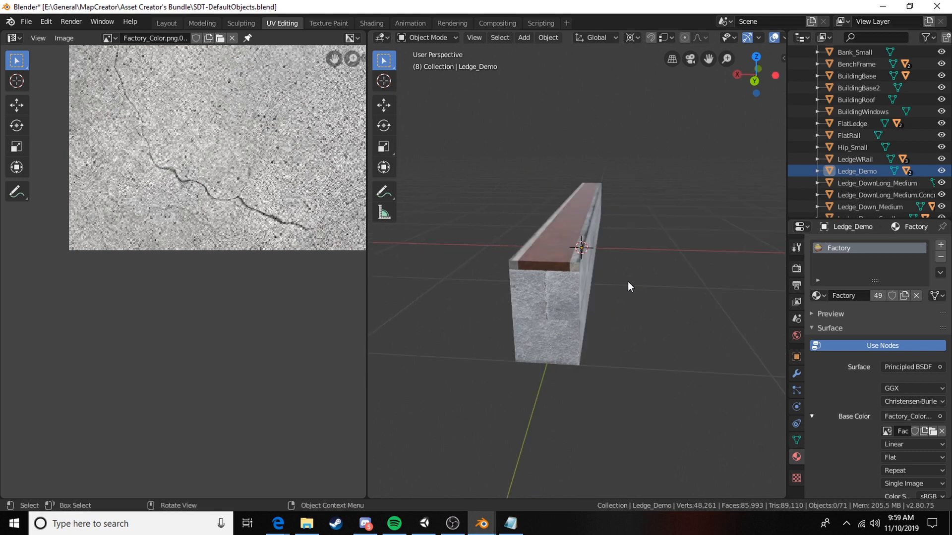
pyautogui.scroll(-3, 627, 281)
pyautogui.click(581, 222)
pyautogui.press('g')
pyautogui.press('x')
pyautogui.click(736, 221)
pyautogui.keyDown('shift'); pyautogui.moveTo(736, 221); pyautogui.dragTo(637, 255, button='middle'); pyautogui.keyUp('shift')
pyautogui.scroll(-1, 608, 225)
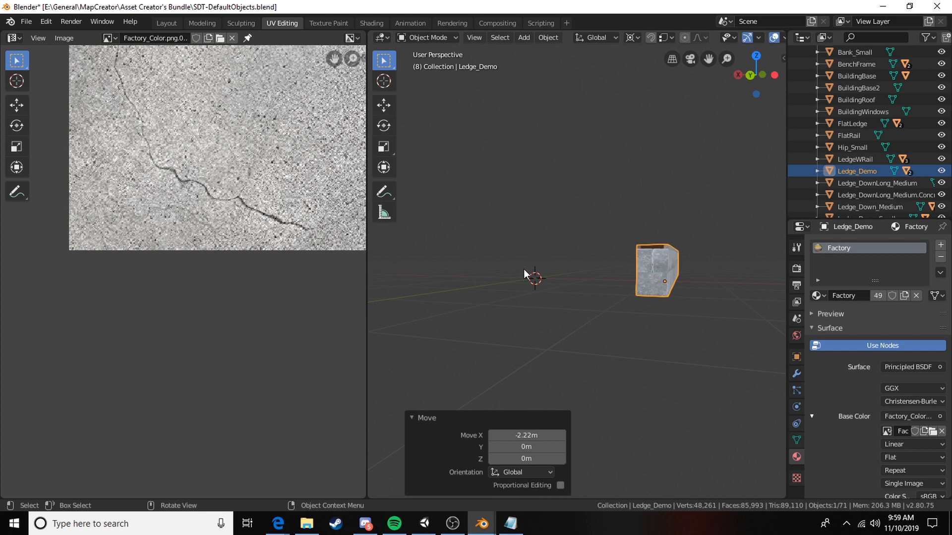
# Select the ledge block together with its grind strips and move them about -3.41 m along the X axis.
pyautogui.moveTo(559, 255); pyautogui.dragTo(497, 323)
pyautogui.moveTo(658, 291)
pyautogui.mouseDown(button='middle')
pyautogui.moveTo(671, 255)
pyautogui.moveTo(636, 300)
pyautogui.moveTo(675, 224)
pyautogui.moveTo(567, 290)
pyautogui.moveTo(653, 308)
pyautogui.moveTo(663, 350)
pyautogui.moveTo(555, 270)
pyautogui.moveTo(584, 270)
pyautogui.mouseUp(button='middle')
pyautogui.moveTo(601, 167); pyautogui.dragTo(439, 350)
pyautogui.press('g')
pyautogui.press('x')
pyautogui.click(651, 244)
pyautogui.moveTo(651, 244); pyautogui.dragTo(743, 202, button='middle')
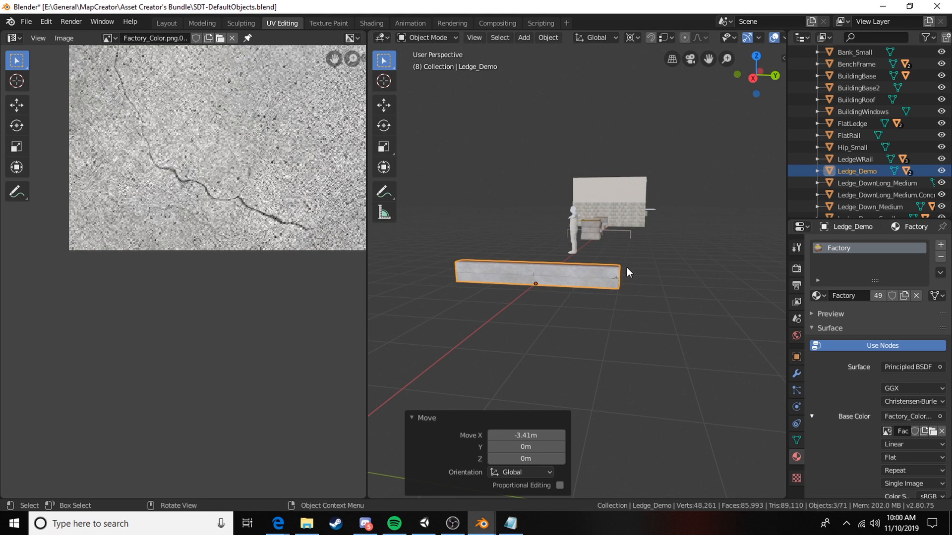
# Examine the untextured ramp, hip and bank models in the row of default objects.
pyautogui.scroll(-3, 626, 267)
pyautogui.moveTo(627, 266); pyautogui.dragTo(663, 198, button='middle')
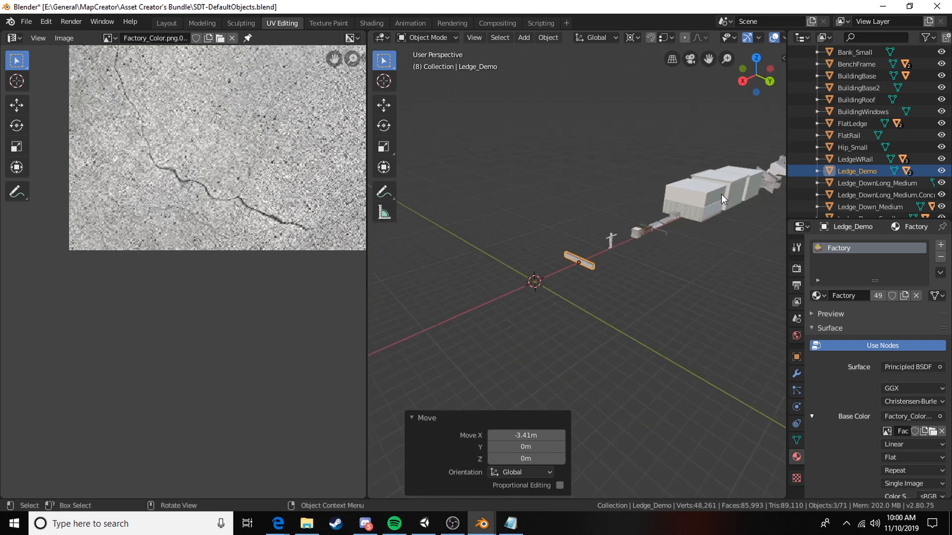
pyautogui.scroll(-2, 649, 214)
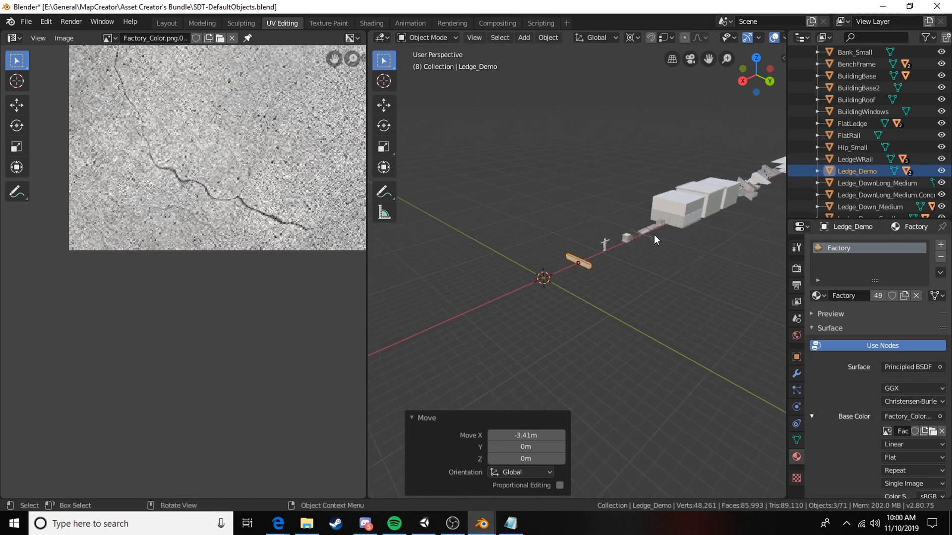
pyautogui.keyDown('shift'); pyautogui.moveTo(760, 176); pyautogui.dragTo(564, 278, button='middle'); pyautogui.keyUp('shift')
pyautogui.scroll(8, 645, 245)
pyautogui.click(698, 255)
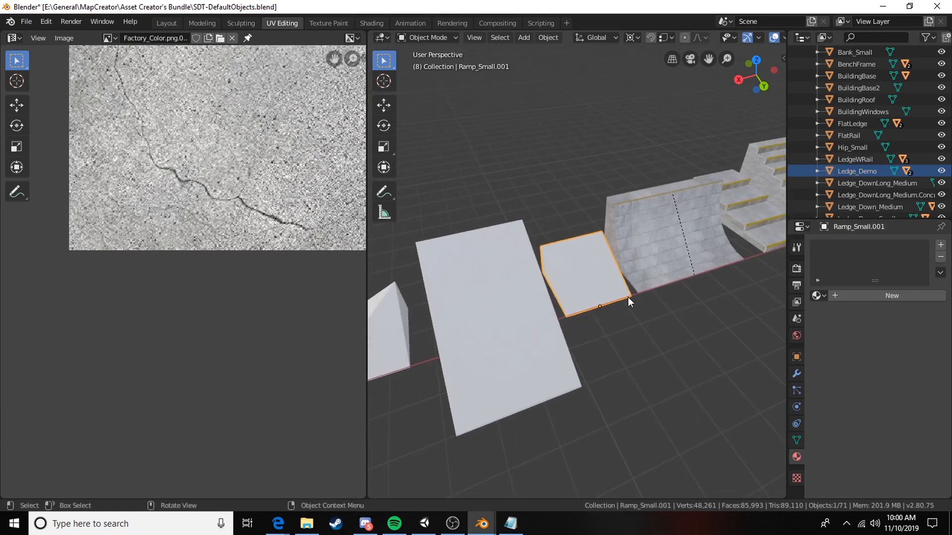
pyautogui.click(529, 318)
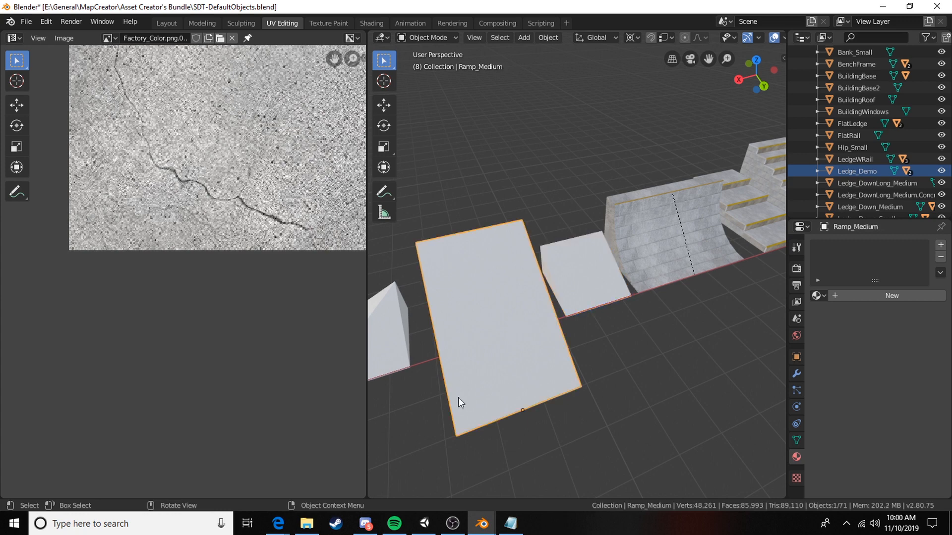
pyautogui.moveTo(566, 353); pyautogui.dragTo(634, 304, button='middle')
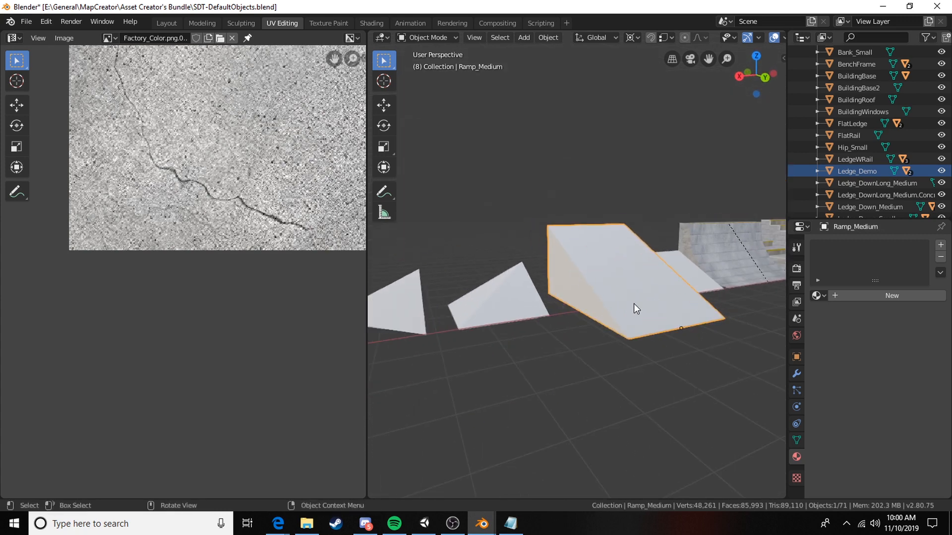
pyautogui.click(469, 329)
pyautogui.moveTo(469, 328); pyautogui.dragTo(526, 358, button='middle')
pyautogui.click(481, 410)
pyautogui.keyDown('shift'); pyautogui.moveTo(481, 409); pyautogui.dragTo(492, 228, button='middle'); pyautogui.keyUp('shift')
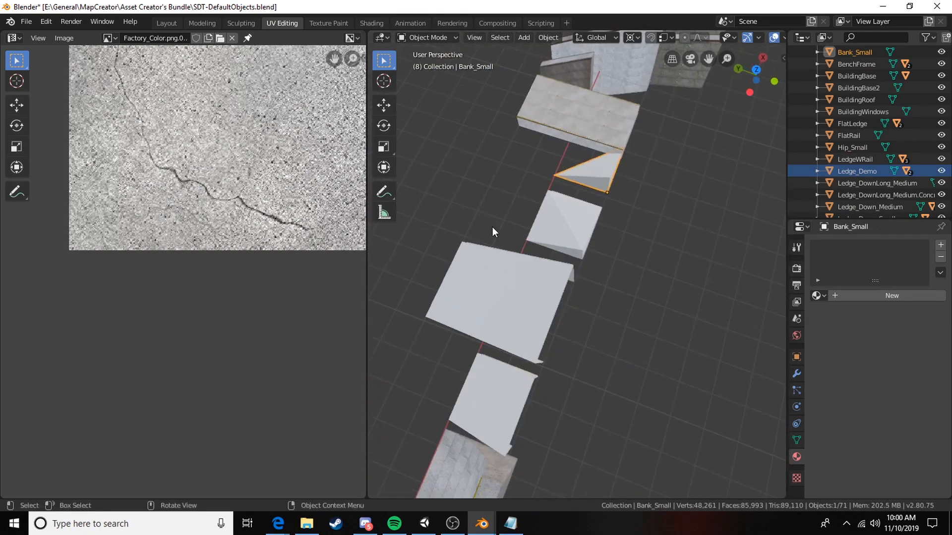
pyautogui.click(594, 248)
pyautogui.moveTo(596, 263); pyautogui.dragTo(454, 280, button='middle')
# Examine the down ledges, the straight ledges and LedgeWRail in the row of default objects.
pyautogui.click(452, 325)
pyautogui.scroll(-2, 453, 325)
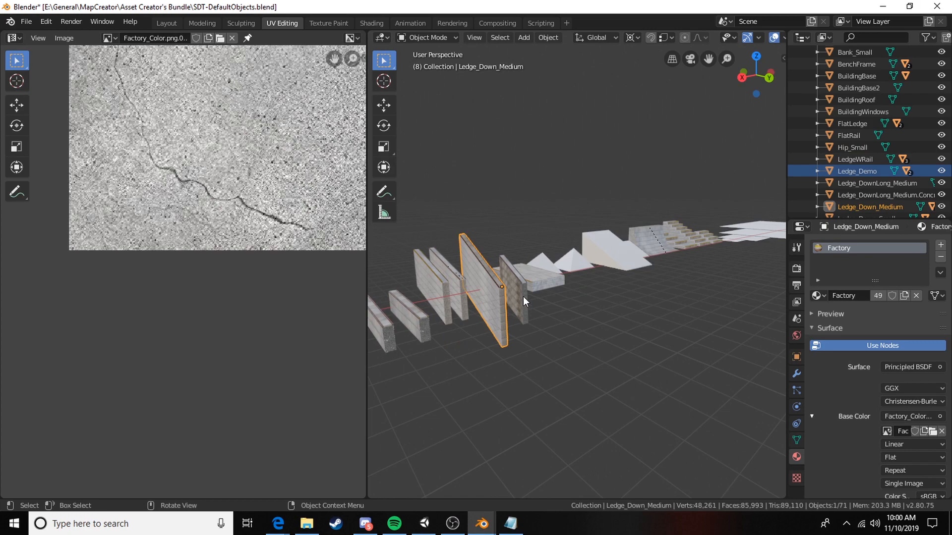
pyautogui.click(523, 297)
pyautogui.scroll(6, 500, 297)
pyautogui.keyDown('shift'); pyautogui.moveTo(461, 308); pyautogui.dragTo(597, 261, button='middle'); pyautogui.keyUp('shift')
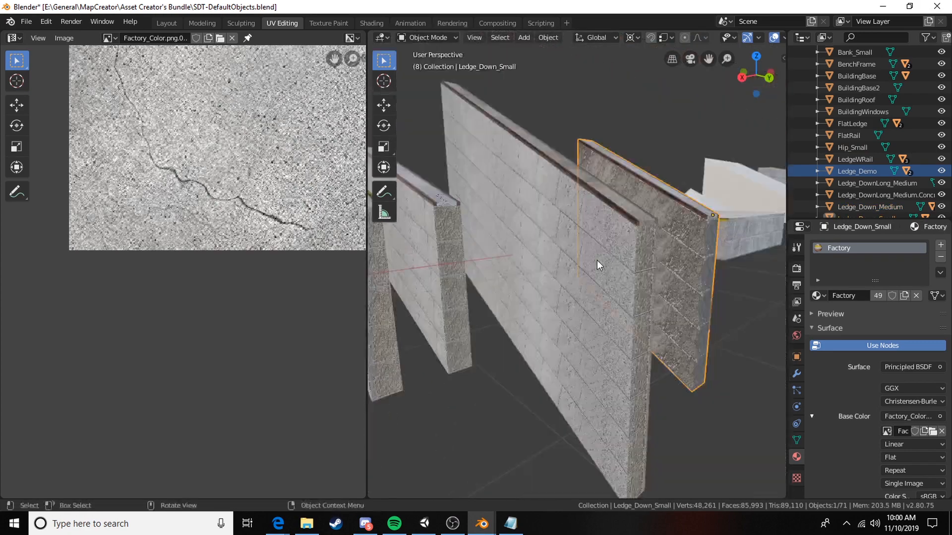
pyautogui.click(460, 247)
pyautogui.scroll(-4, 461, 247)
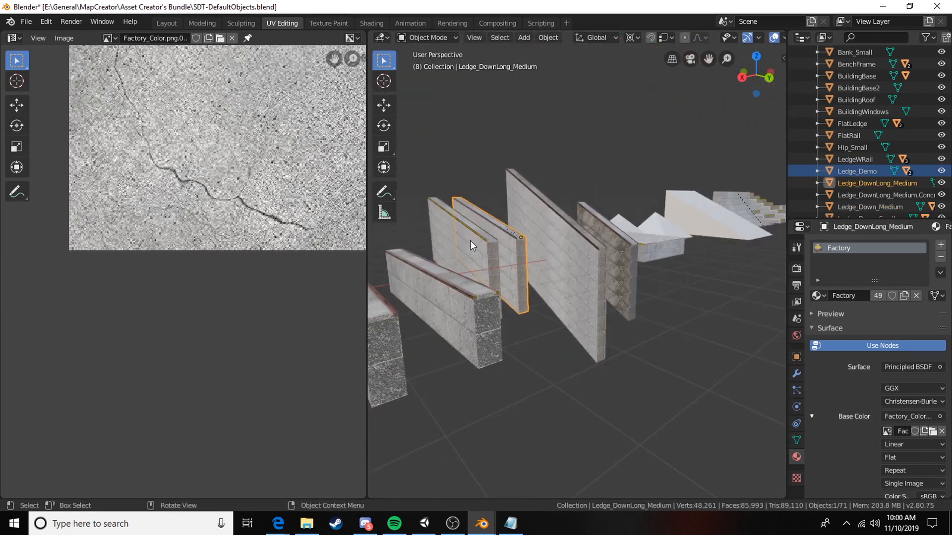
pyautogui.click(471, 241)
pyautogui.click(482, 308)
pyautogui.keyDown('shift'); pyautogui.moveTo(466, 275); pyautogui.dragTo(511, 274, button='middle'); pyautogui.keyUp('shift')
pyautogui.moveTo(510, 274); pyautogui.dragTo(536, 364, button='middle')
pyautogui.scroll(-4, 639, 280)
pyautogui.click(634, 280)
pyautogui.click(589, 290)
pyautogui.scroll(-7, 526, 345)
pyautogui.keyDown('shift'); pyautogui.moveTo(473, 258); pyautogui.dragTo(608, 254, button='middle'); pyautogui.keyUp('shift')
pyautogui.scroll(-4, 605, 253)
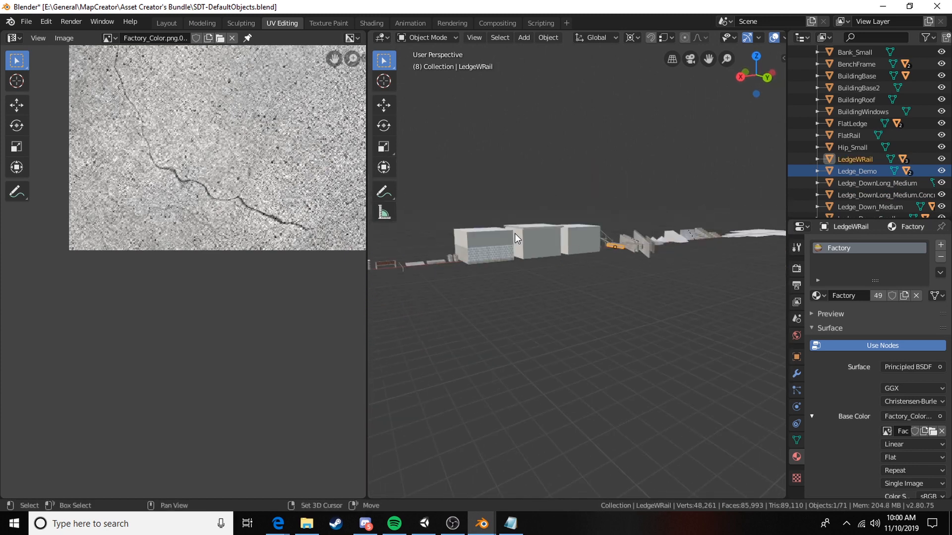
# Return to Ledge_Demo and select its whole hierarchy, including both grind strips.
pyautogui.keyDown('shift'); pyautogui.moveTo(514, 233); pyautogui.dragTo(709, 268, button='middle'); pyautogui.keyUp('shift')
pyautogui.keyDown('alt'); pyautogui.middleClick(534, 311); pyautogui.keyUp('alt')
pyautogui.scroll(6, 592, 274)
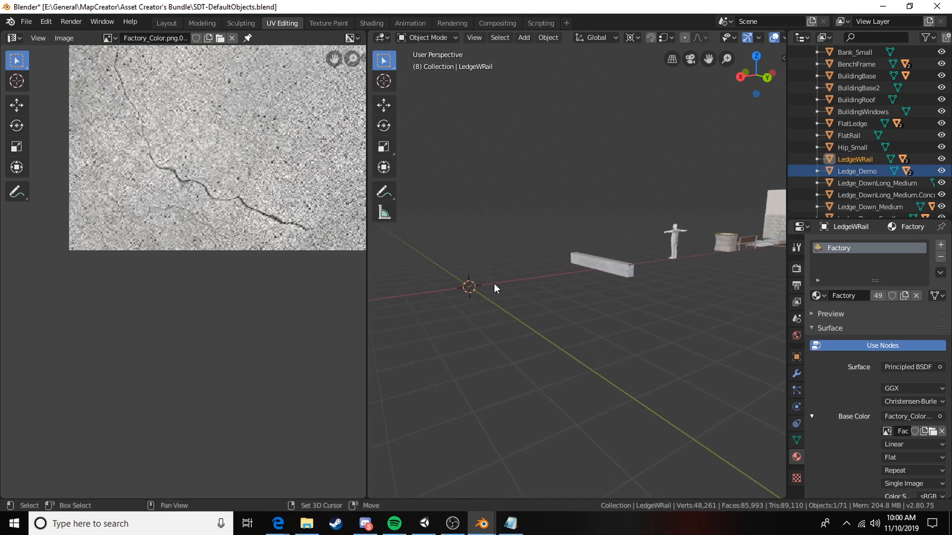
pyautogui.scroll(4, 510, 329)
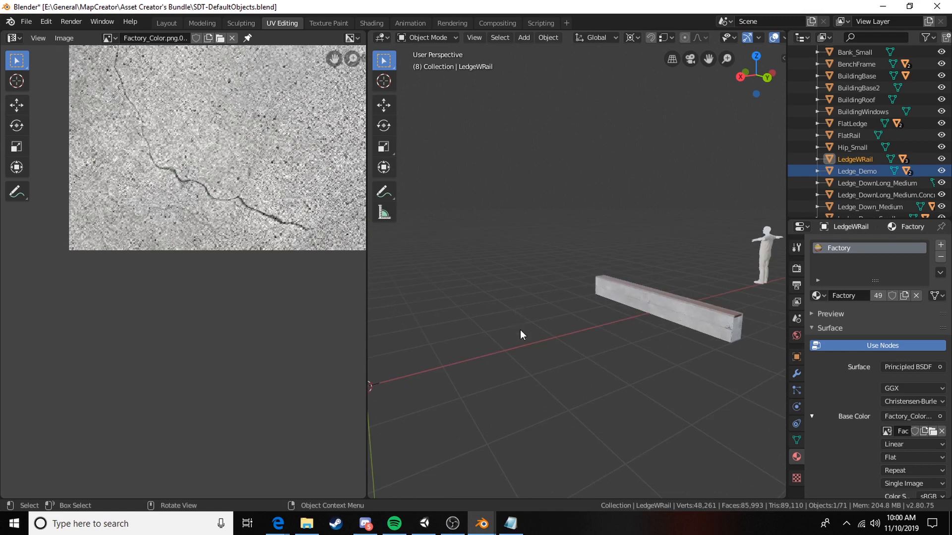
pyautogui.keyDown('shift'); pyautogui.moveTo(582, 291); pyautogui.dragTo(530, 255, button='middle'); pyautogui.keyUp('shift')
pyautogui.click(715, 249)
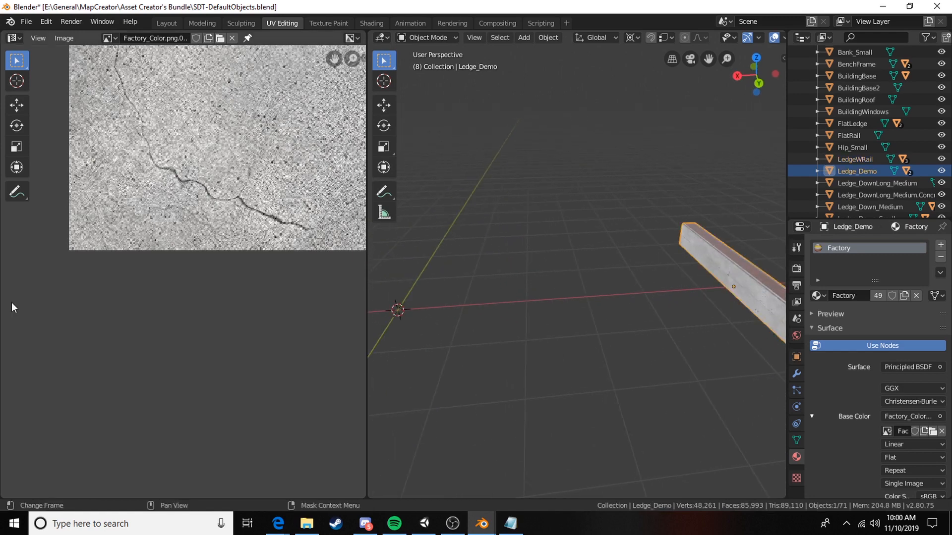
pyautogui.rightClick(850, 174)
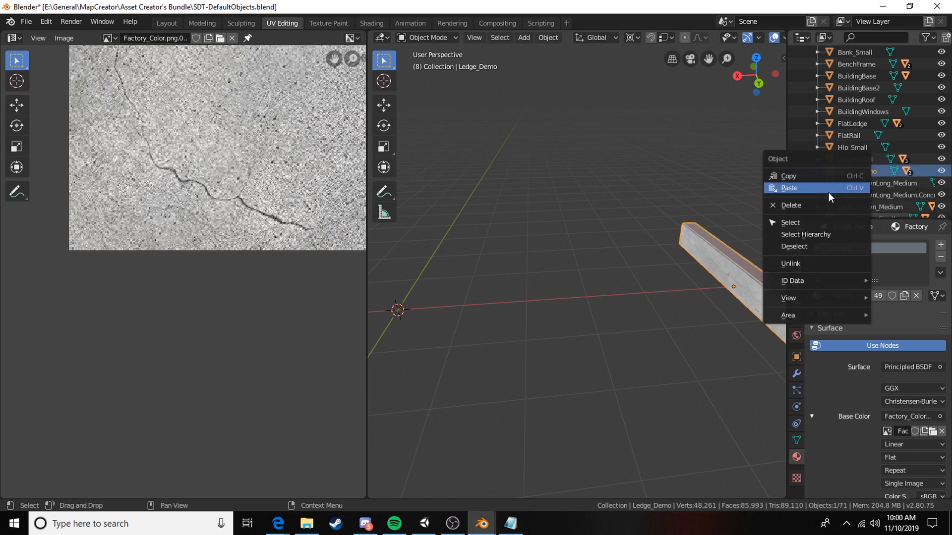
pyautogui.click(805, 234)
pyautogui.keyDown('shift'); pyautogui.moveTo(692, 257); pyautogui.dragTo(578, 256, button='middle'); pyautogui.keyUp('shift')
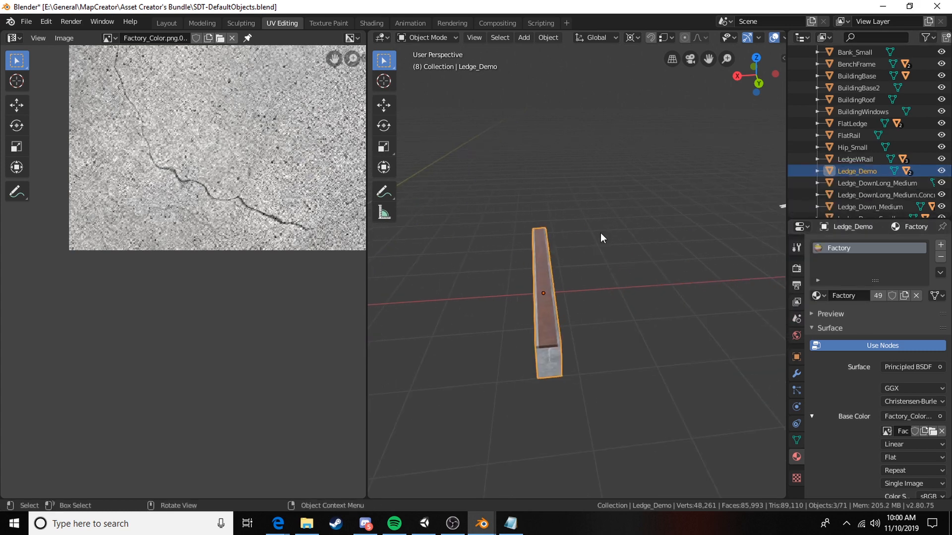
# Start an FBX export with Selected Objects and the experimental Apply Transform option enabled.
pyautogui.click(25, 25)
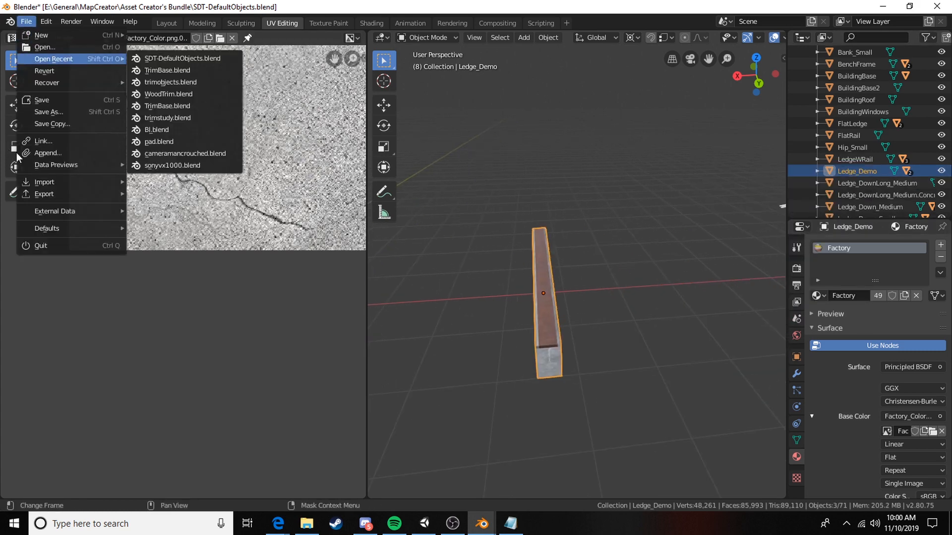
pyautogui.moveTo(47, 194)
pyautogui.click(174, 217)
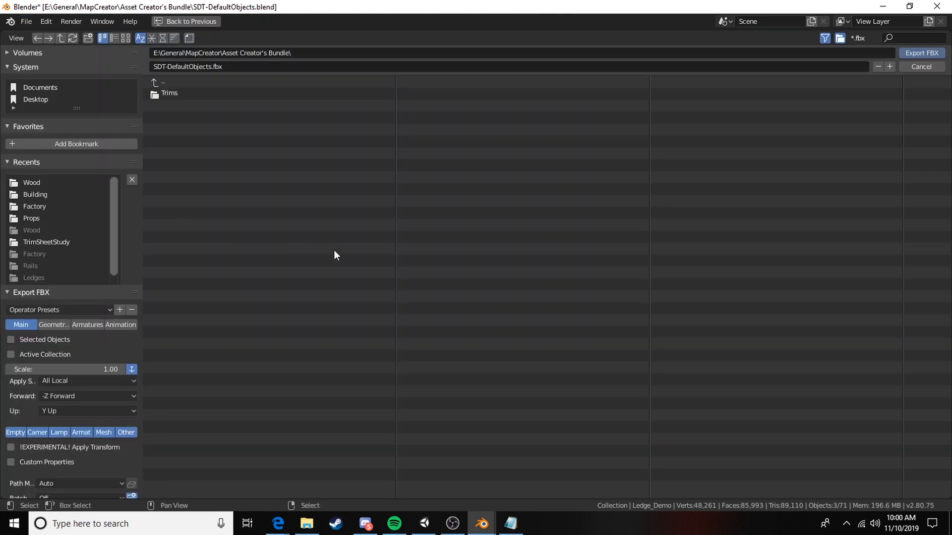
pyautogui.click(9, 339)
pyautogui.click(12, 447)
pyautogui.scroll(-2, 97, 190)
pyautogui.scroll(2, 97, 190)
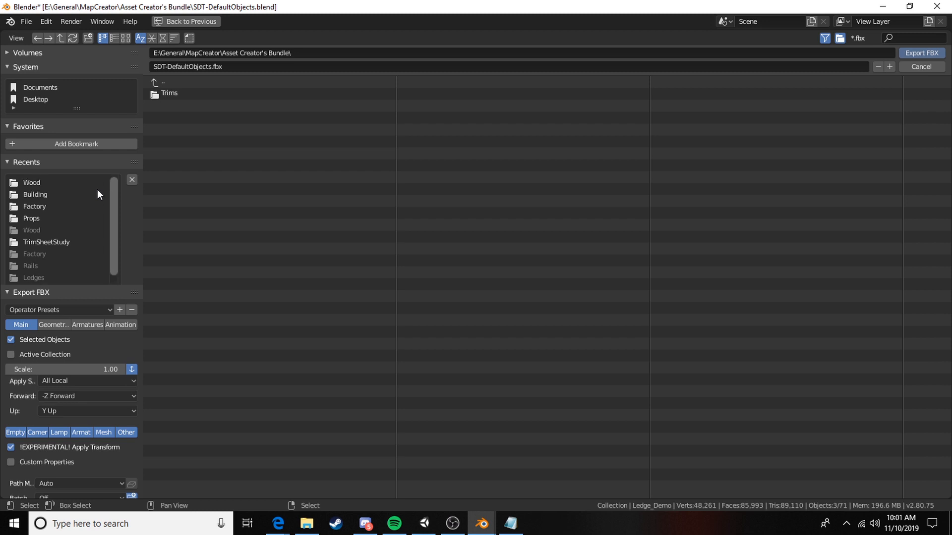
# Set the export folder to E:\General\Unity\Projects\Map Maker Tutorial\Assets\Creator Demonstration\Backend\Models\Ledges.
pyautogui.click(165, 82)
pyautogui.click(165, 82)
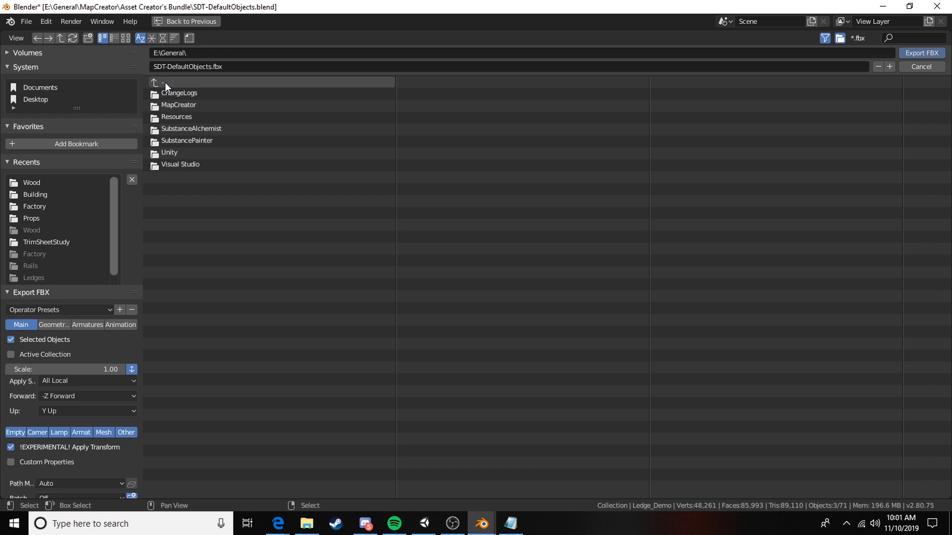
pyautogui.click(165, 83)
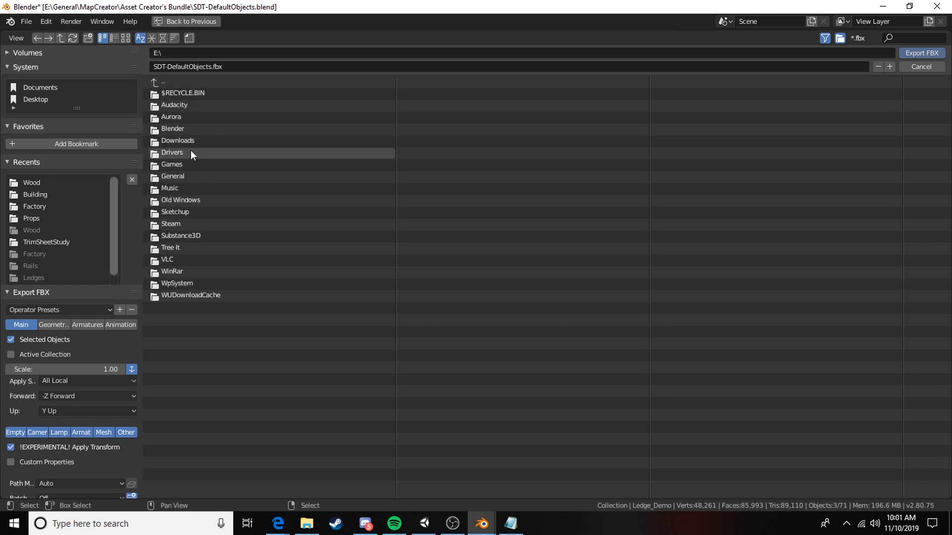
pyautogui.click(192, 174)
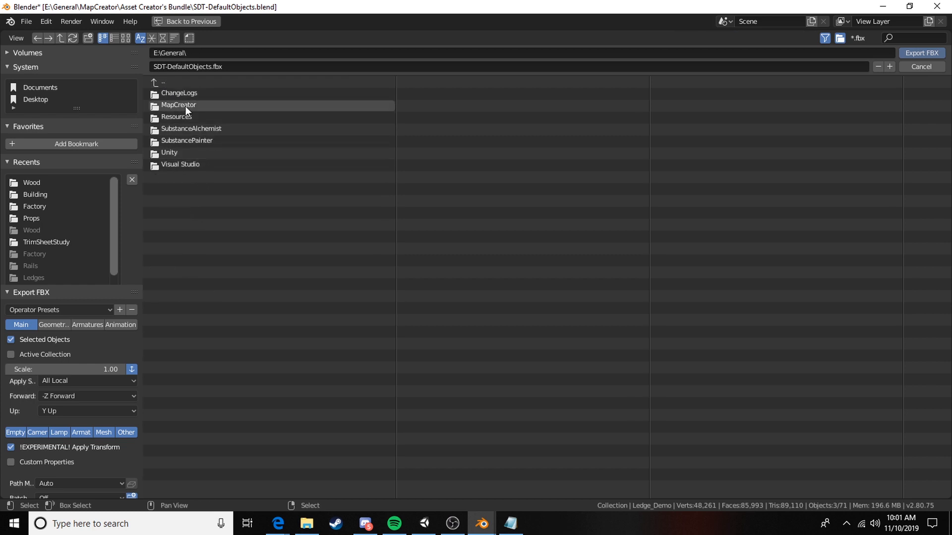
pyautogui.click(174, 153)
pyautogui.click(187, 129)
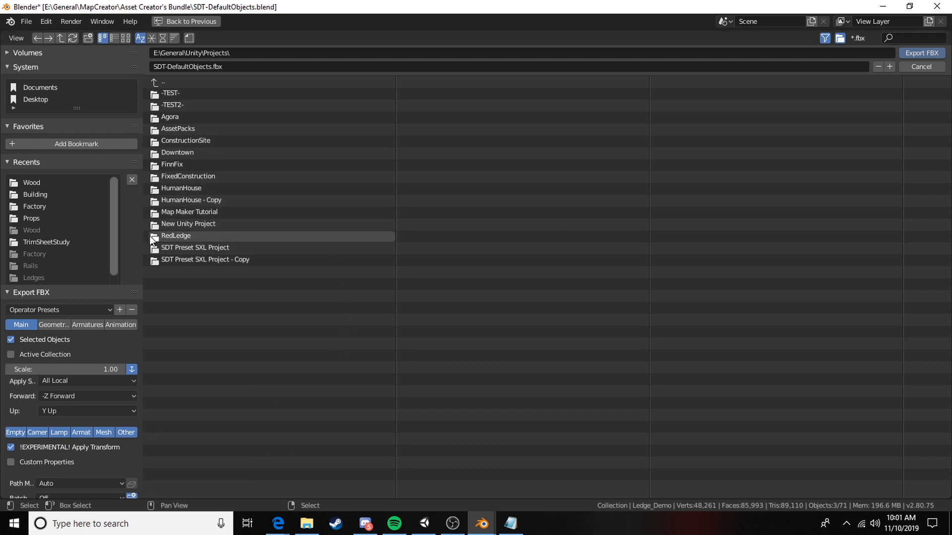
pyautogui.doubleClick(217, 211)
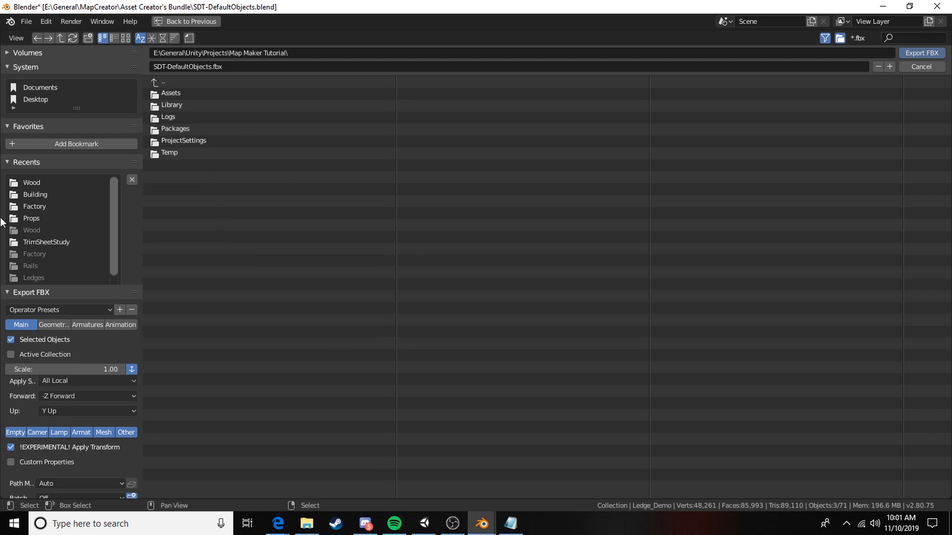
pyautogui.doubleClick(192, 95)
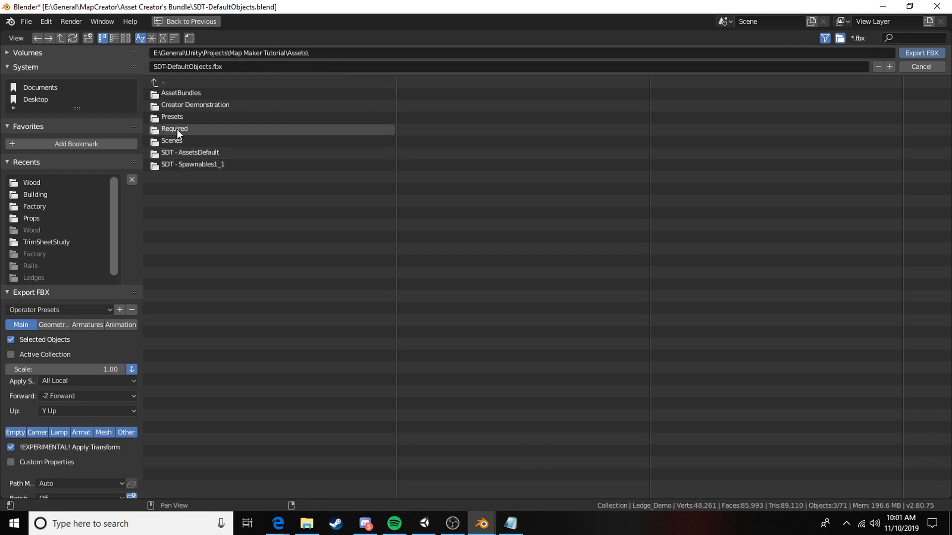
pyautogui.click(189, 104)
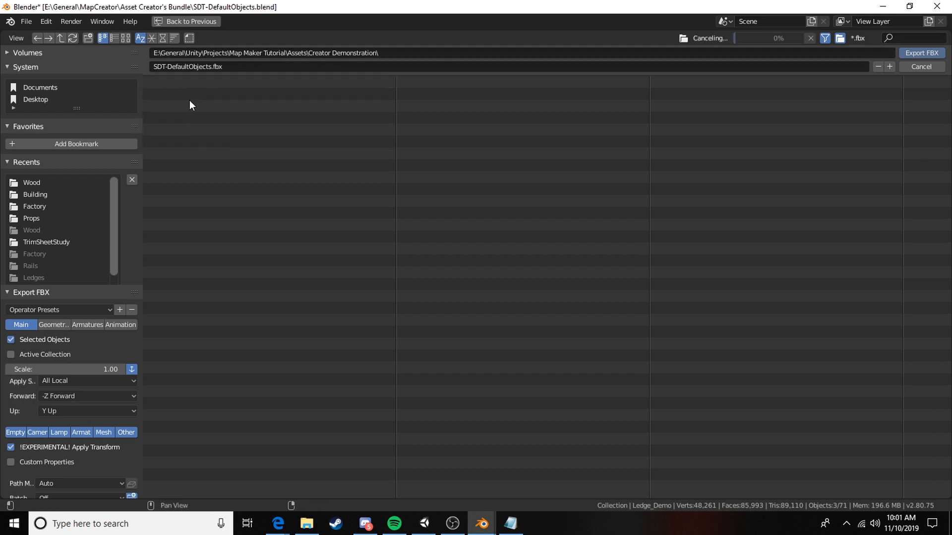
pyautogui.click(197, 94)
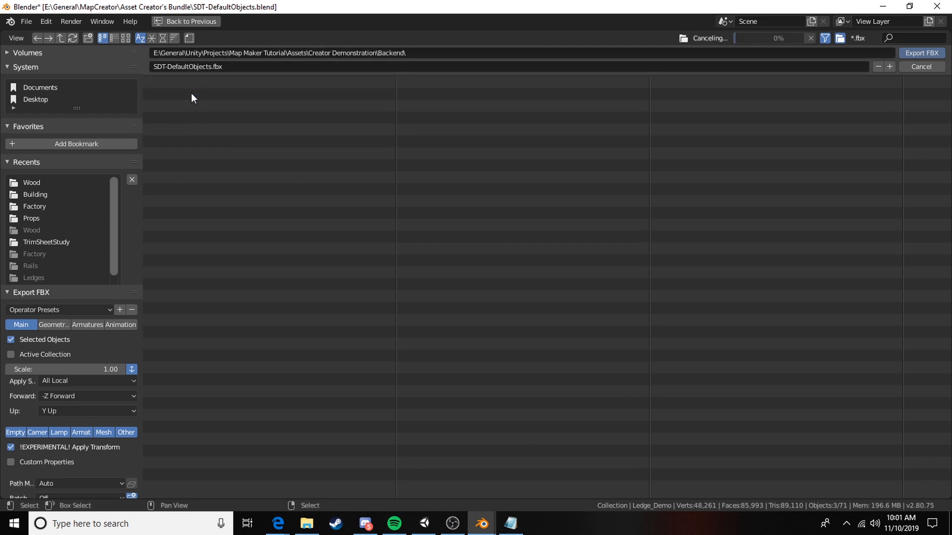
pyautogui.click(176, 95)
pyautogui.click(187, 93)
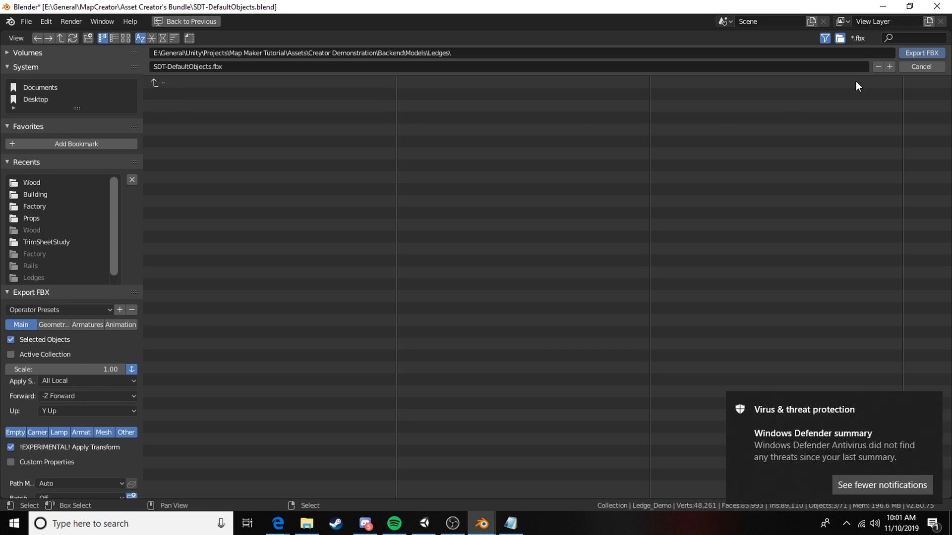
# Export the selected hierarchy as SDT-DefaultObjects.fbx and switch to Unity.
pyautogui.click(932, 55)
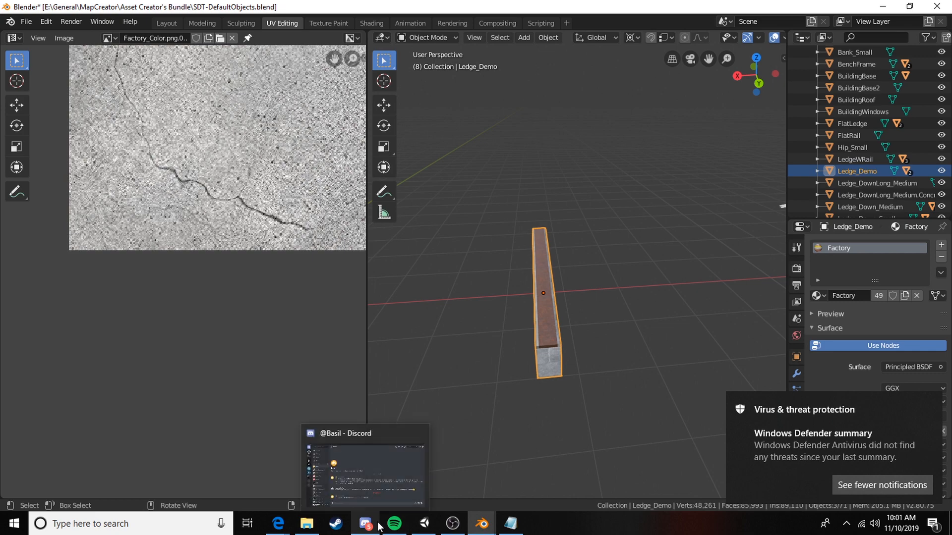
pyautogui.click(421, 525)
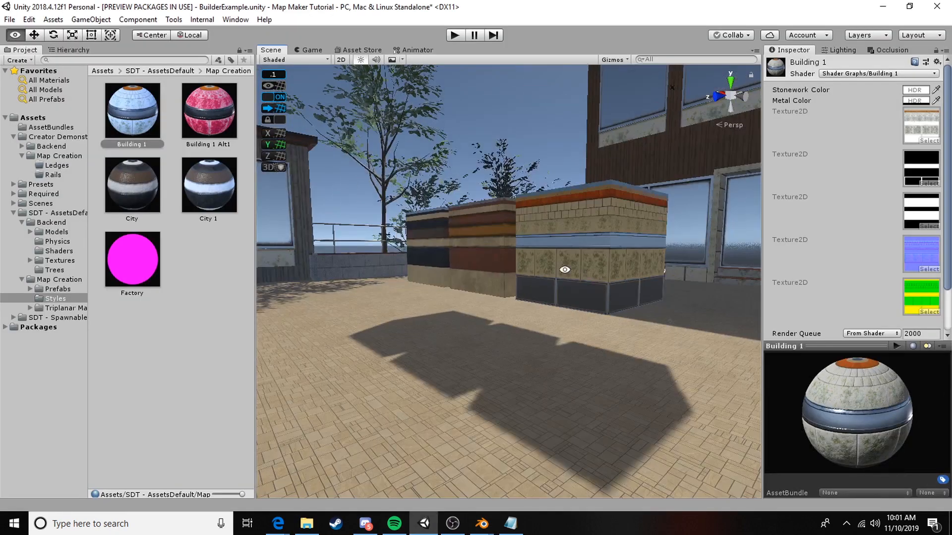
pyautogui.scroll(-3, 504, 310)
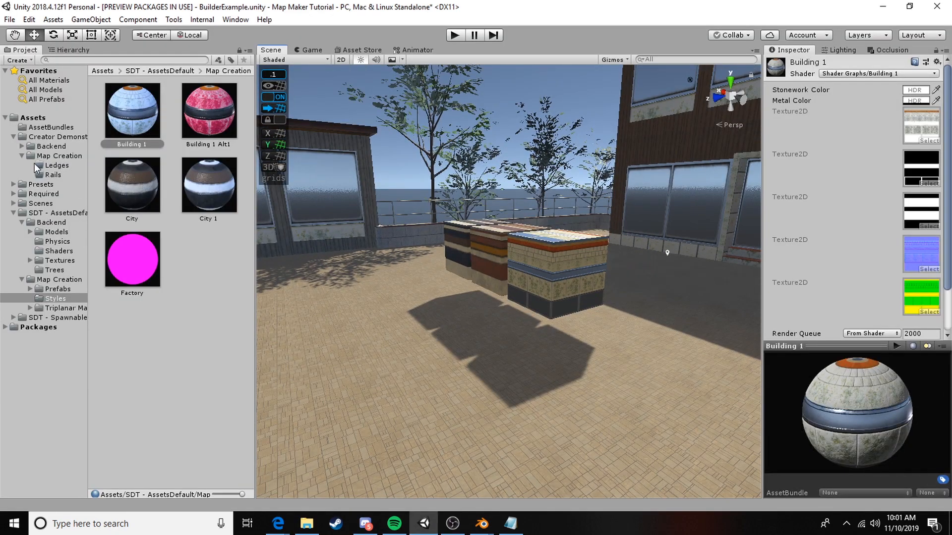
# Place the SDT-DefaultObjects model from Creator Demonstration's Backend/Models/Ledges folder on the paved ground in front of the sample cubes.
pyautogui.click(23, 148)
pyautogui.click(71, 149)
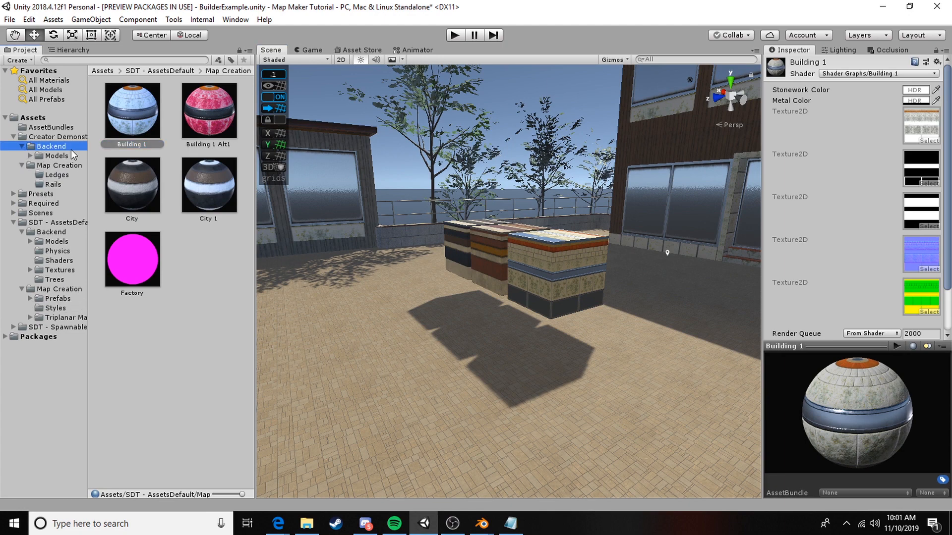
pyautogui.click(74, 153)
pyautogui.doubleClick(119, 118)
pyautogui.moveTo(119, 118); pyautogui.dragTo(410, 382)
pyautogui.moveTo(410, 381); pyautogui.dragTo(488, 370, button='right')
pyautogui.moveTo(463, 347); pyautogui.dragTo(416, 364)
pyautogui.press('f')
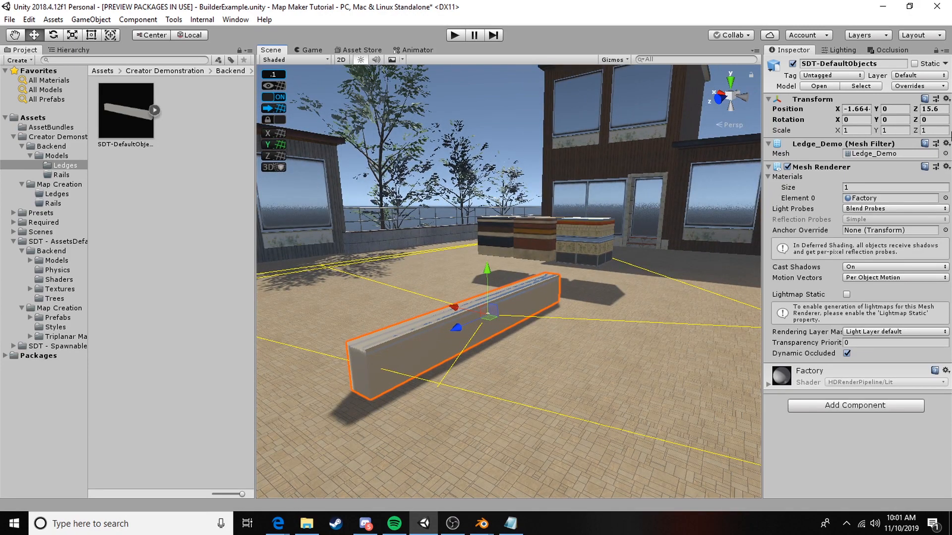
# Disable the Mesh Renderer on both children of SDT-DefaultObjects, LedgeDemo.Grind and LedgeDemo.Grind.001.
pyautogui.click(69, 51)
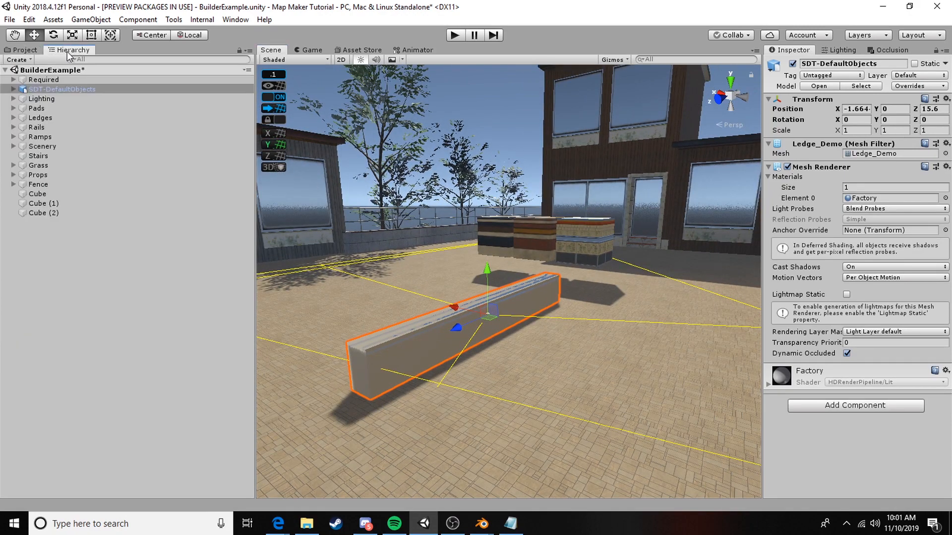
pyautogui.click(17, 89)
pyautogui.click(13, 89)
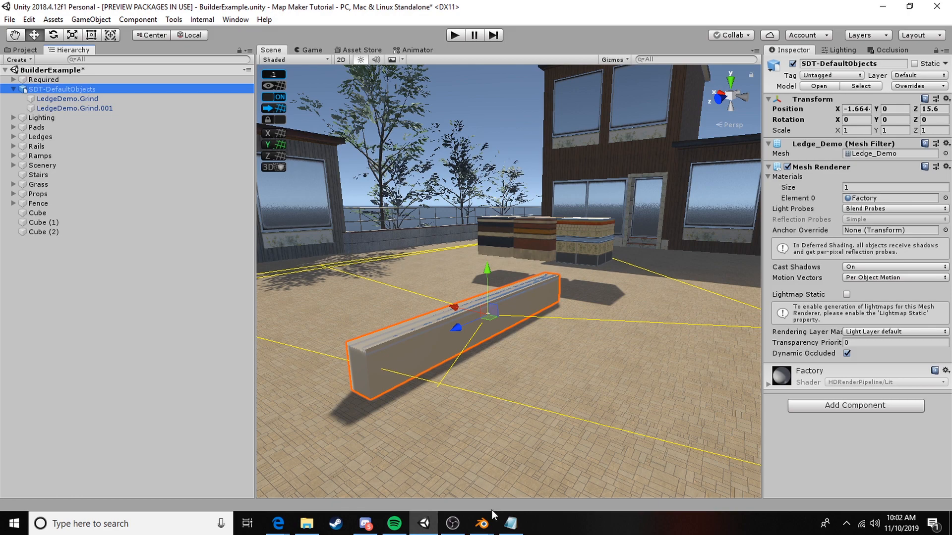
pyautogui.keyDown('alt'); pyautogui.moveTo(485, 356); pyautogui.dragTo(446, 318); pyautogui.keyUp('alt')
pyautogui.moveTo(507, 254); pyautogui.dragTo(547, 259, button='middle')
pyautogui.click(85, 98)
pyautogui.keyDown('shift'); pyautogui.click(99, 108); pyautogui.keyUp('shift')
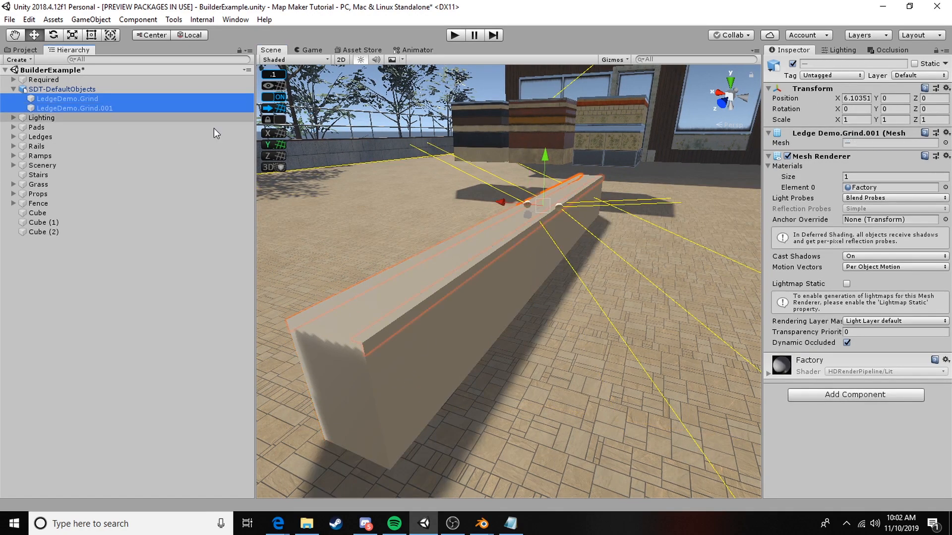
pyautogui.click(788, 156)
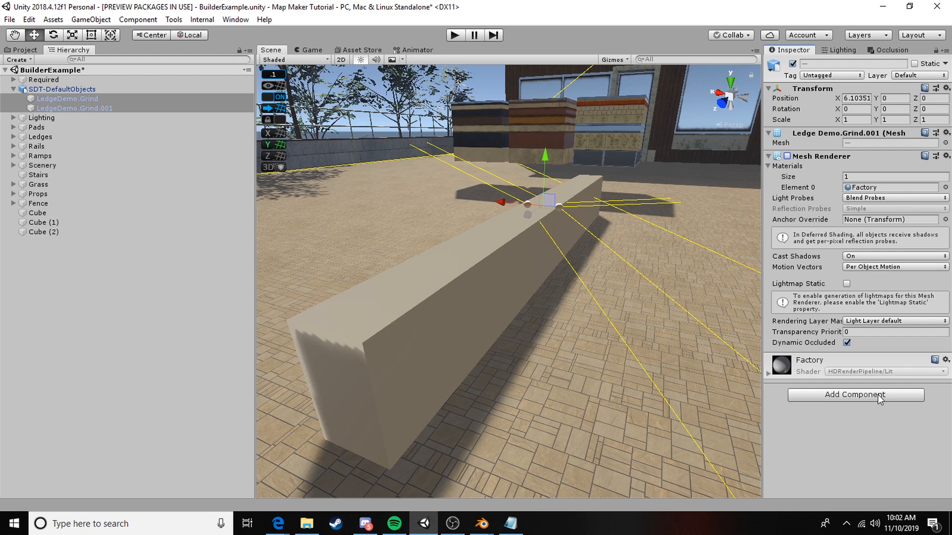
# Add a Mesh Collider component to both LedgeDemo grind objects.
pyautogui.click(855, 394)
pyautogui.write('m')
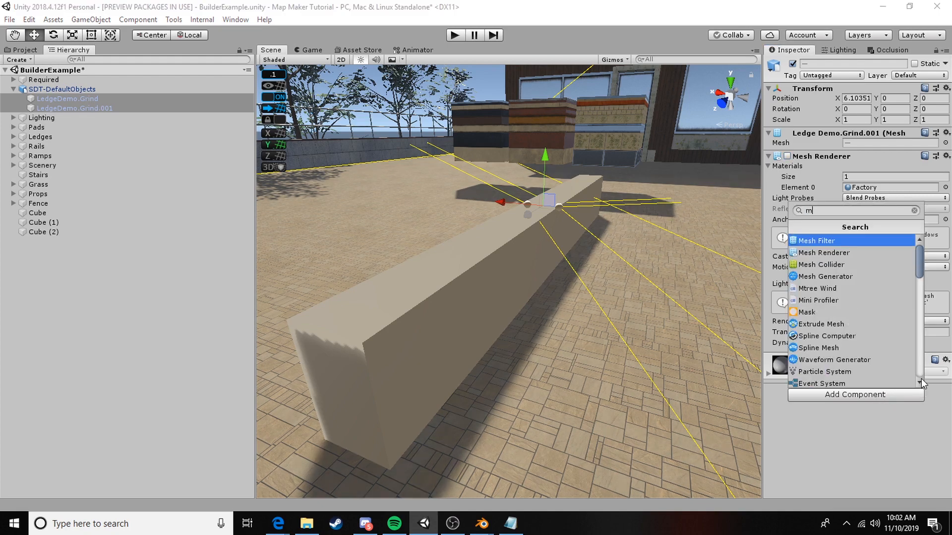
pyautogui.press('BackSpace')
pyautogui.write('b')
pyautogui.press('BackSpace')
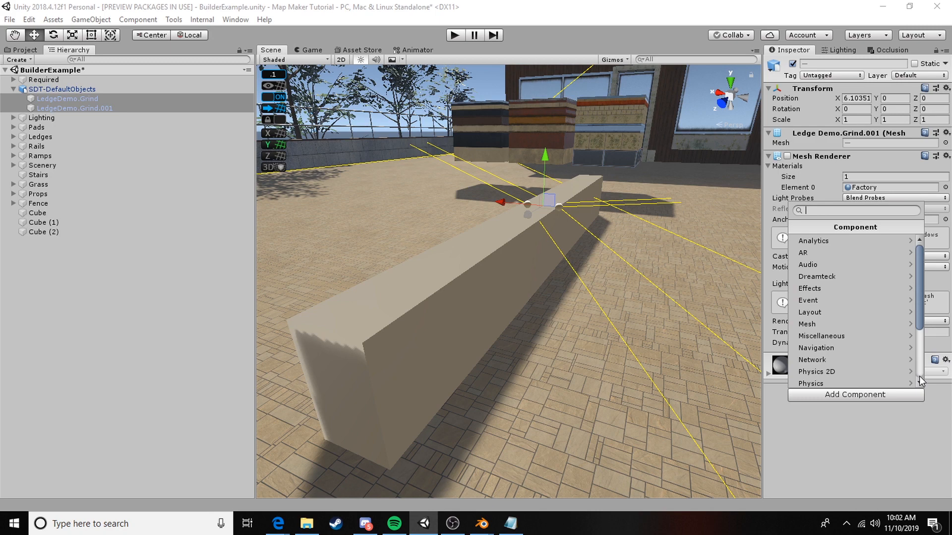
pyautogui.write('mesh')
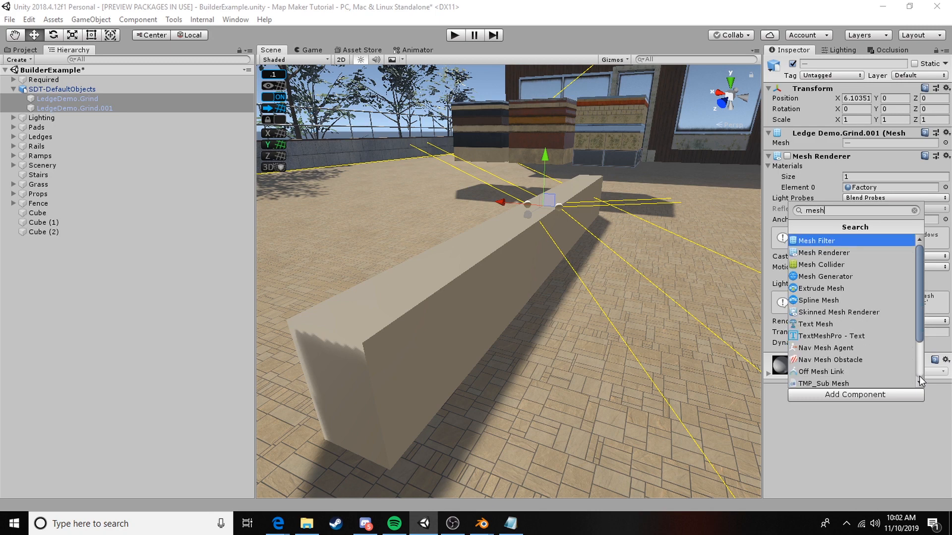
pyautogui.press('Down')
pyautogui.press('Down')
pyautogui.press('Return')
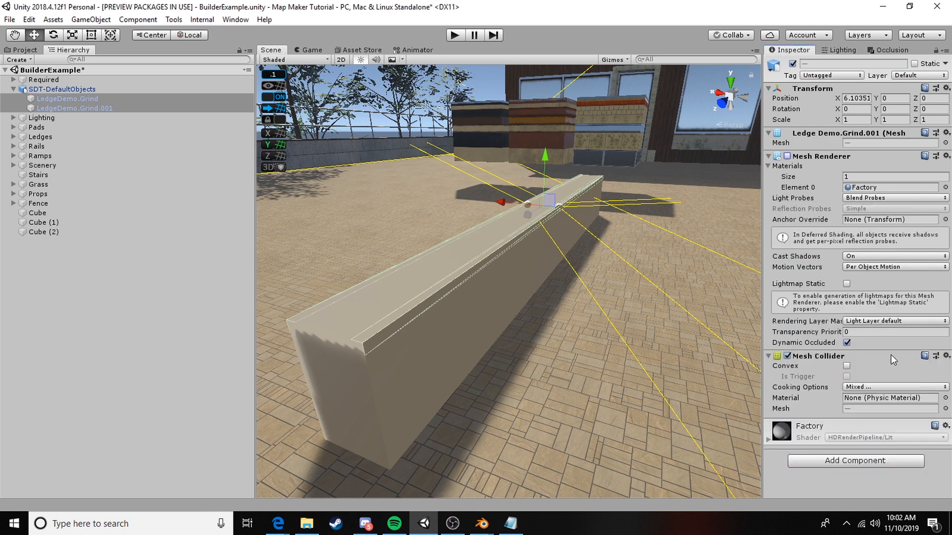
pyautogui.rightClick(850, 355)
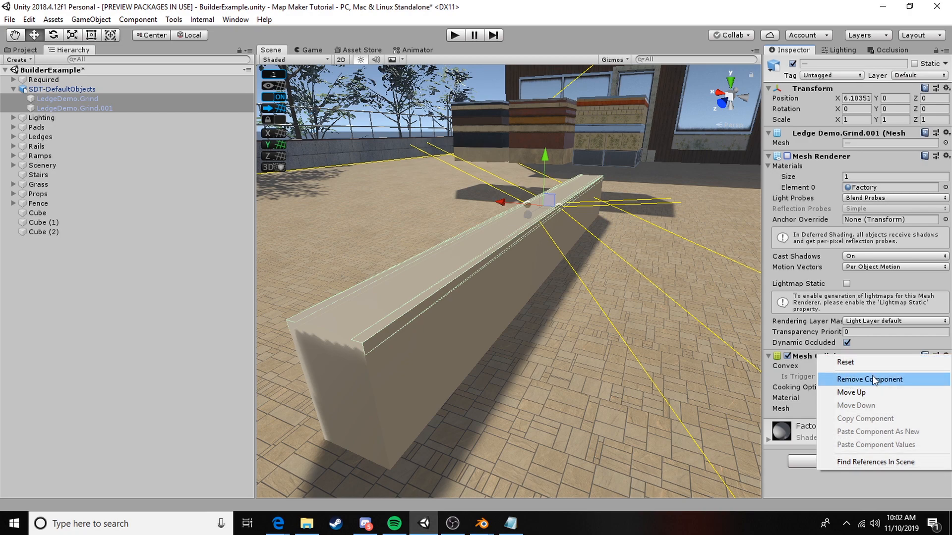
pyautogui.click(595, 318)
# Assign the GrindConcrete physic material to the Mesh Colliders of both grind objects.
pyautogui.moveTo(516, 290); pyautogui.dragTo(552, 278, button='middle')
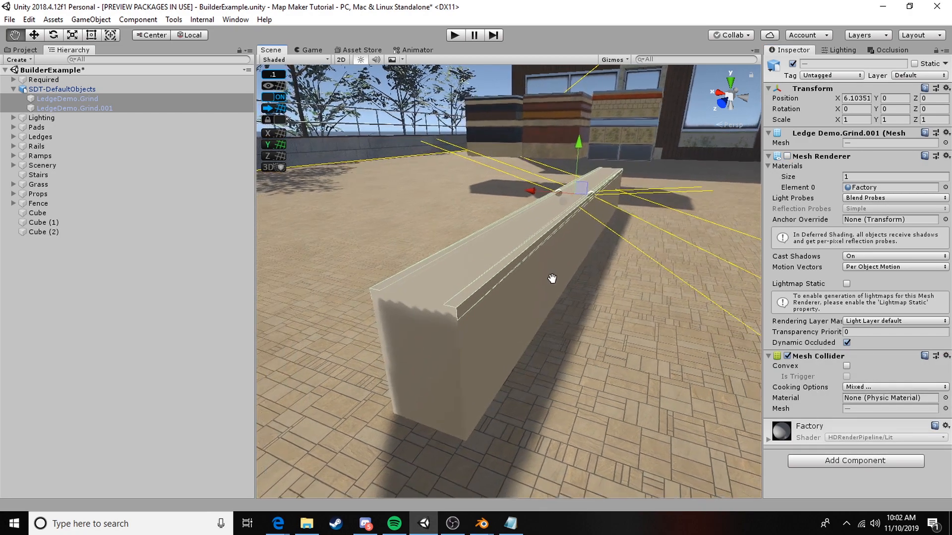
pyautogui.moveTo(553, 279)
pyautogui.keyDown('alt'); pyautogui.mouseDown()
pyautogui.moveTo(574, 265)
pyautogui.moveTo(578, 244)
pyautogui.moveTo(550, 265)
pyautogui.mouseUp(); pyautogui.keyUp('alt')
pyautogui.scroll(3, 550, 264)
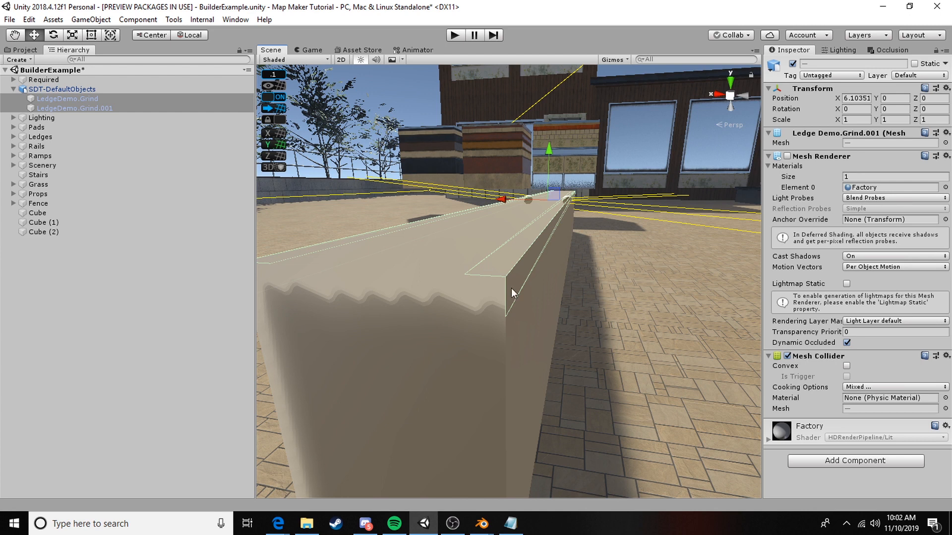
pyautogui.click(945, 398)
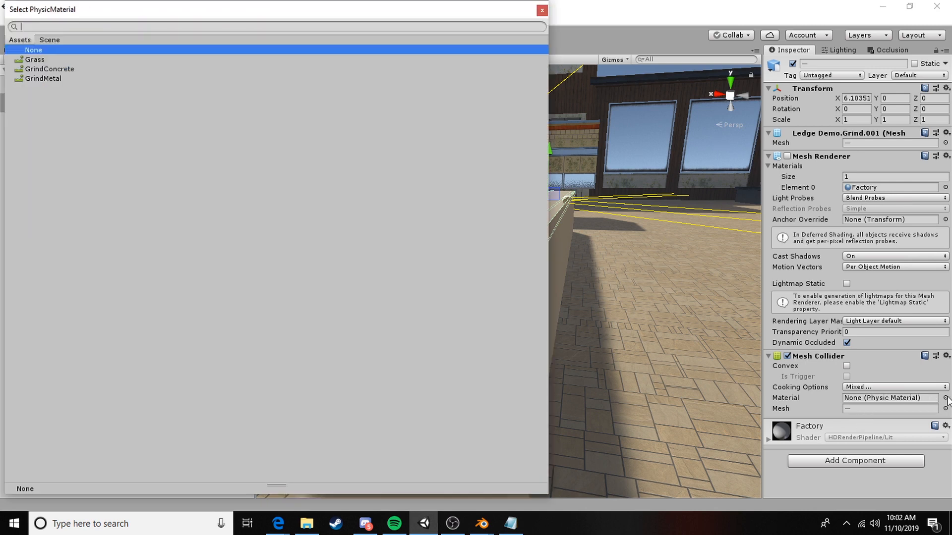
pyautogui.click(54, 79)
pyautogui.click(205, 69)
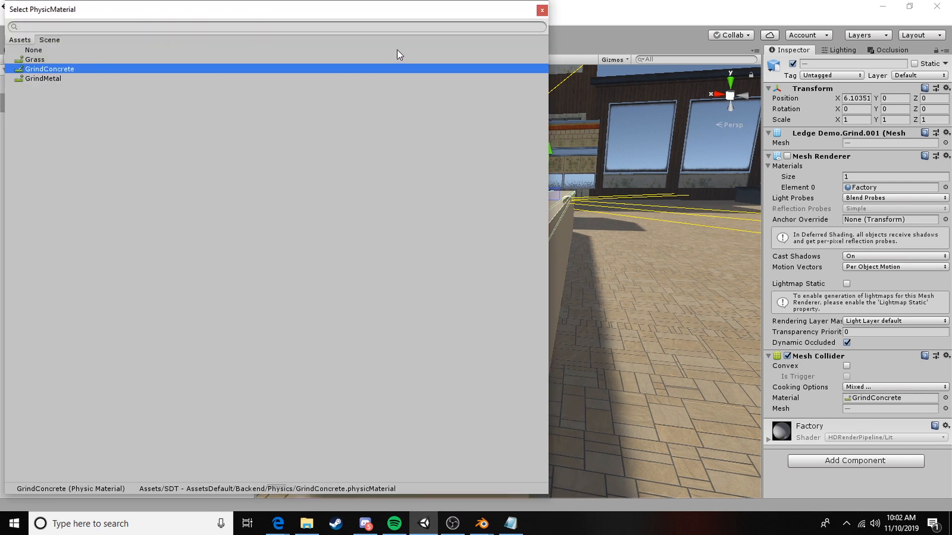
pyautogui.click(544, 13)
# Apply the Factory material with the Shader Graphs/Factory shader to the SDT-DefaultObjects ledge and inspect its textured faces and edges.
pyautogui.click(60, 89)
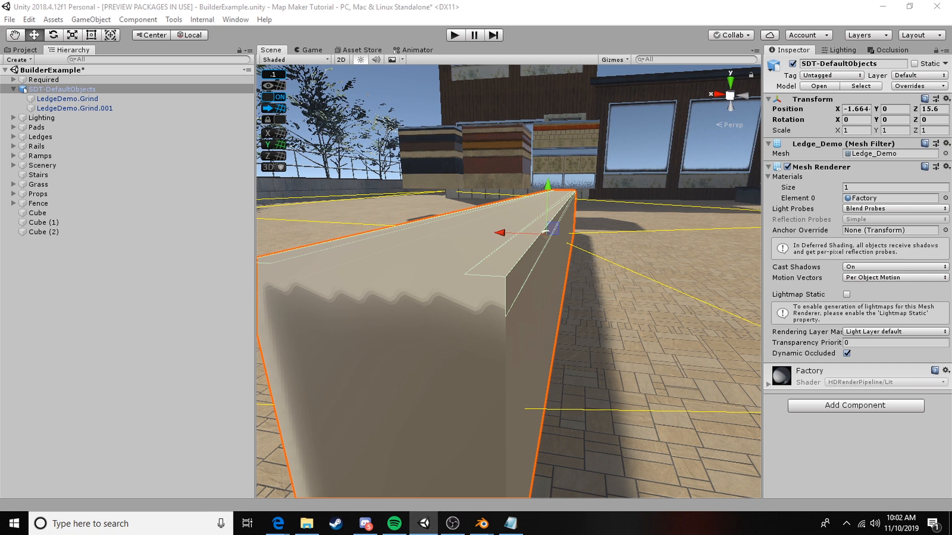
pyautogui.moveTo(436, 0); pyautogui.dragTo(430, 311)
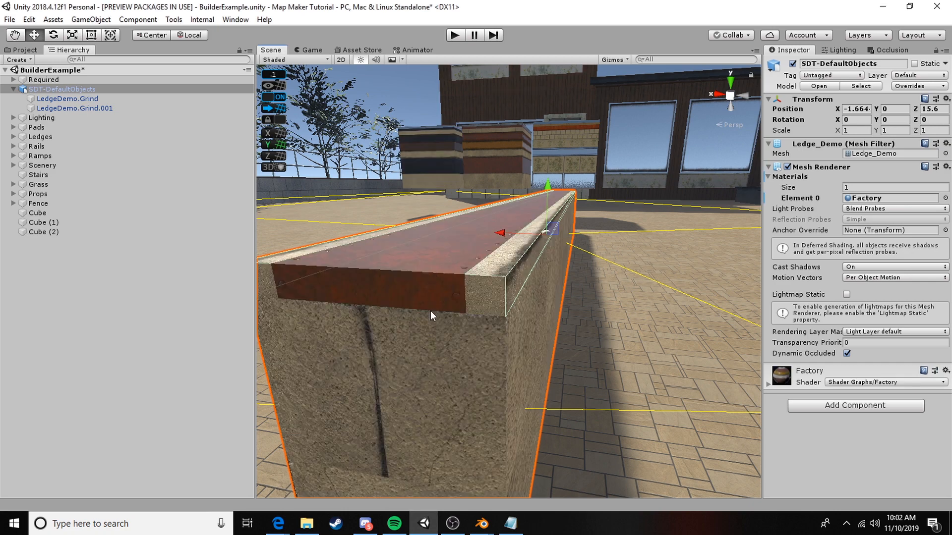
pyautogui.keyDown('alt'); pyautogui.moveTo(502, 337); pyautogui.dragTo(523, 372); pyautogui.keyUp('alt')
pyautogui.scroll(10, 597, 285)
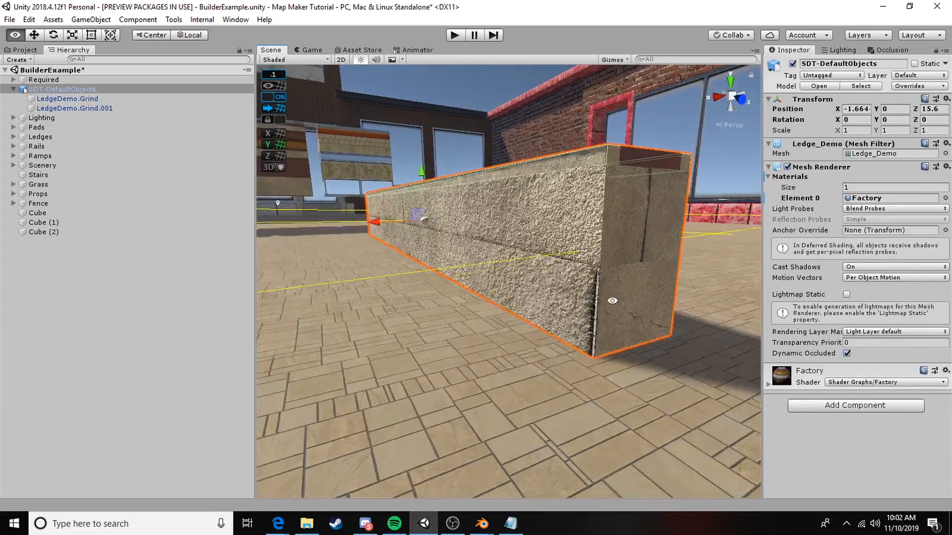
pyautogui.press('w')
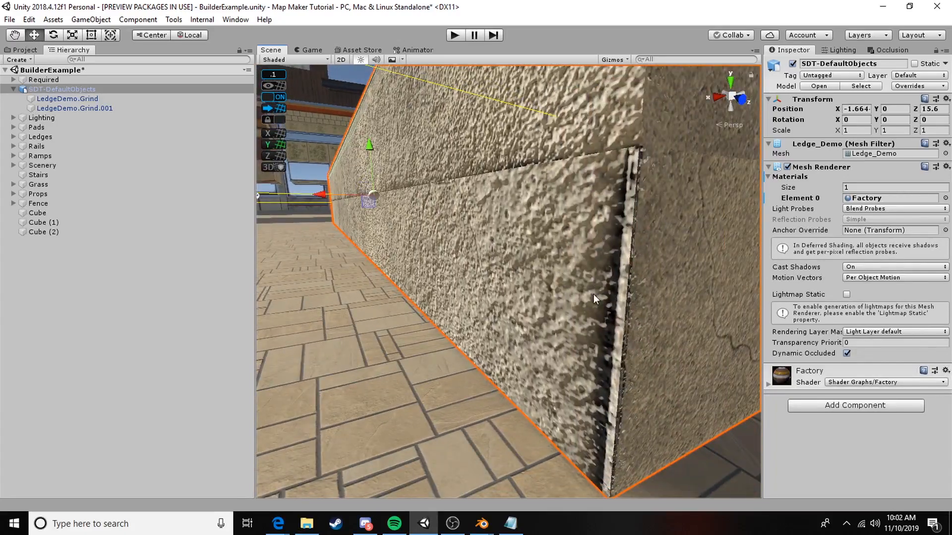
pyautogui.scroll(-10, 593, 294)
pyautogui.moveTo(603, 332)
pyautogui.keyDown('alt'); pyautogui.mouseDown()
pyautogui.moveTo(566, 251)
pyautogui.moveTo(556, 269)
pyautogui.moveTo(588, 225)
pyautogui.moveTo(617, 230)
pyautogui.moveTo(532, 288)
pyautogui.moveTo(640, 334)
pyautogui.moveTo(520, 298)
pyautogui.moveTo(446, 255)
pyautogui.moveTo(457, 310)
pyautogui.moveTo(421, 286)
pyautogui.moveTo(487, 304)
pyautogui.moveTo(509, 294)
pyautogui.moveTo(591, 330)
pyautogui.mouseUp(); pyautogui.keyUp('alt')
pyautogui.keyDown('alt'); pyautogui.moveTo(444, 249); pyautogui.dragTo(483, 288); pyautogui.keyUp('alt')
pyautogui.scroll(-4, 499, 250)
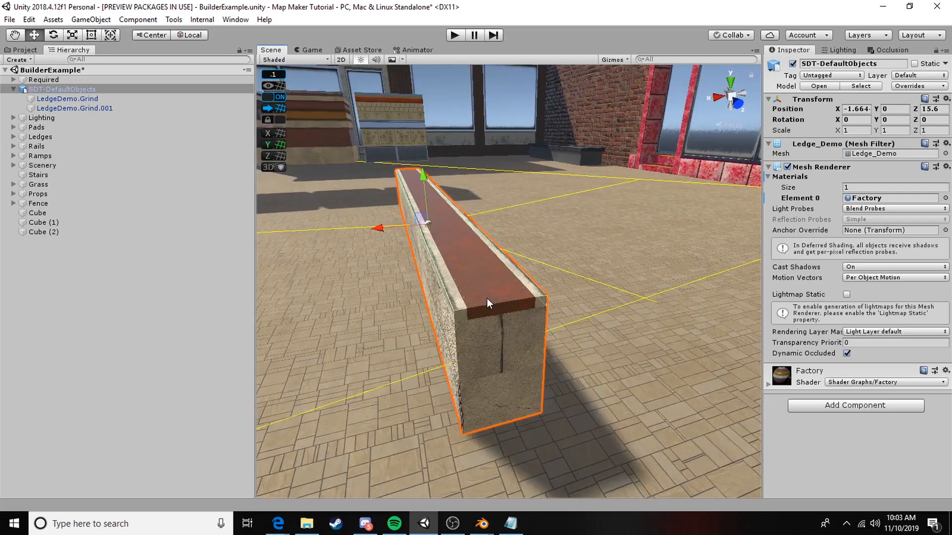
# Set the tag to Concrete and the layer to Grindable on LedgeDemo.Grind and LedgeDemo.Grind.001.
pyautogui.click(106, 95)
pyautogui.keyDown('shift'); pyautogui.click(99, 108); pyautogui.keyUp('shift')
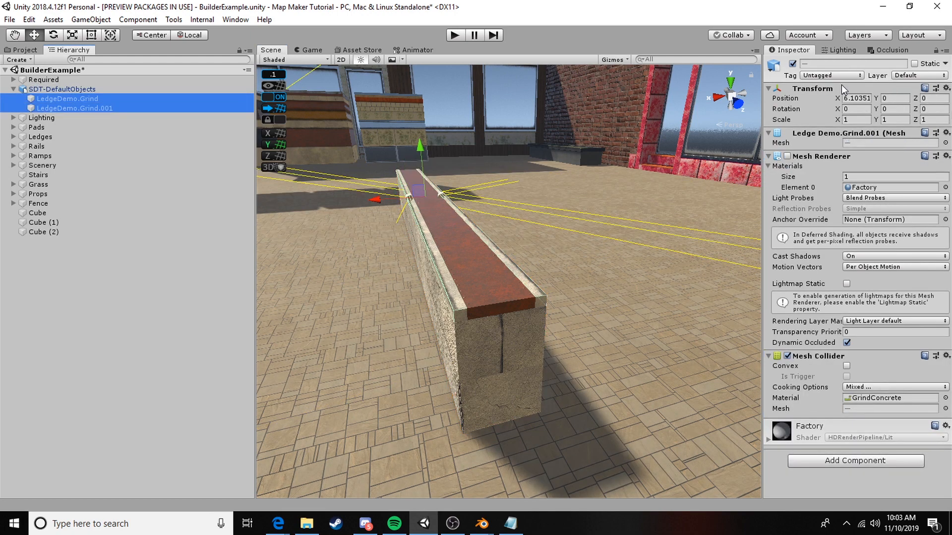
pyautogui.click(833, 75)
pyautogui.click(842, 181)
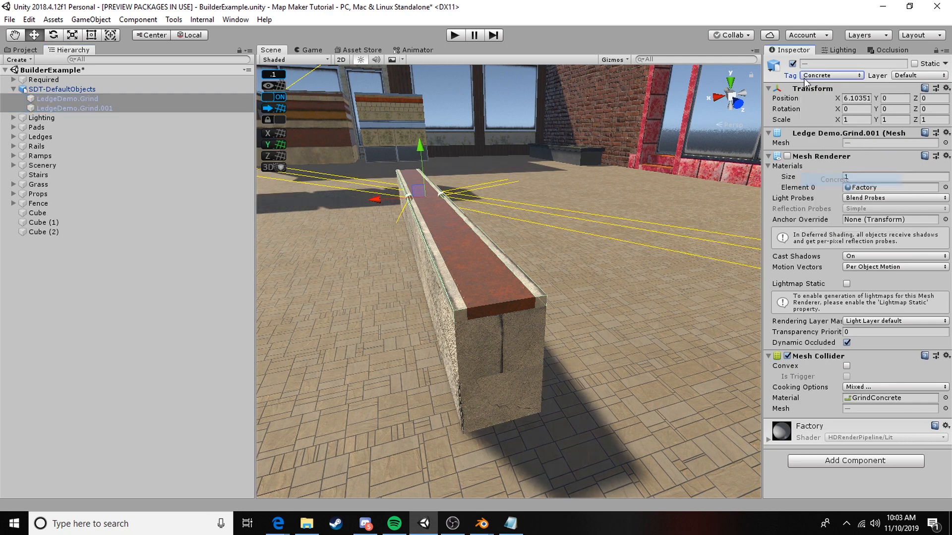
pyautogui.click(920, 76)
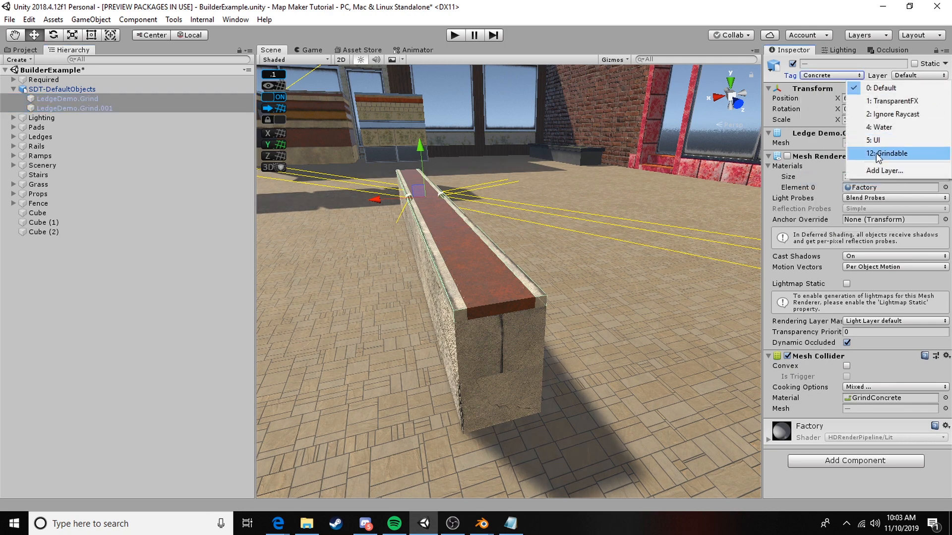
pyautogui.click(887, 153)
# Add a Spline Computer component to both LedgeDemo grind objects.
pyautogui.click(813, 462)
pyautogui.write('s')
pyautogui.click(843, 309)
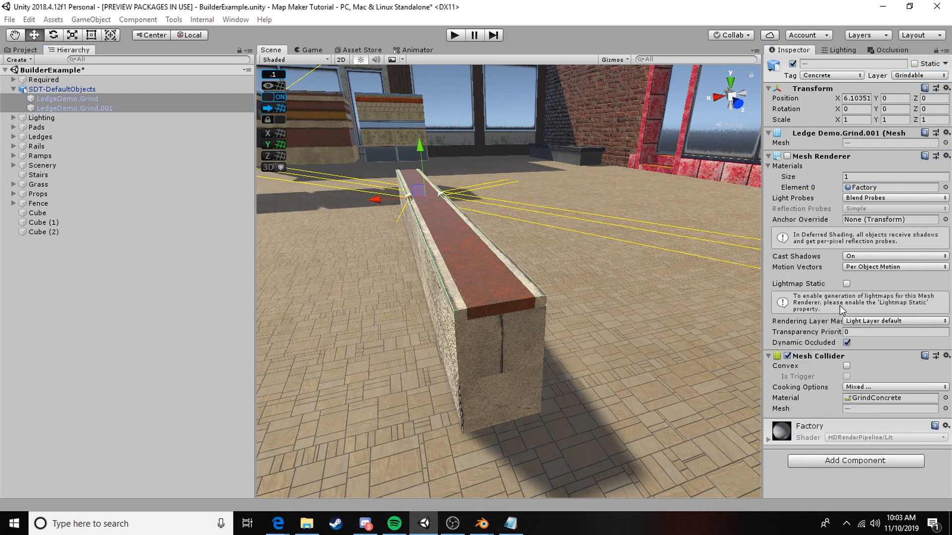
# Start adding spline points to LedgeDemo.Grind and place the first one on its edge at the near end of the ledge.
pyautogui.click(74, 97)
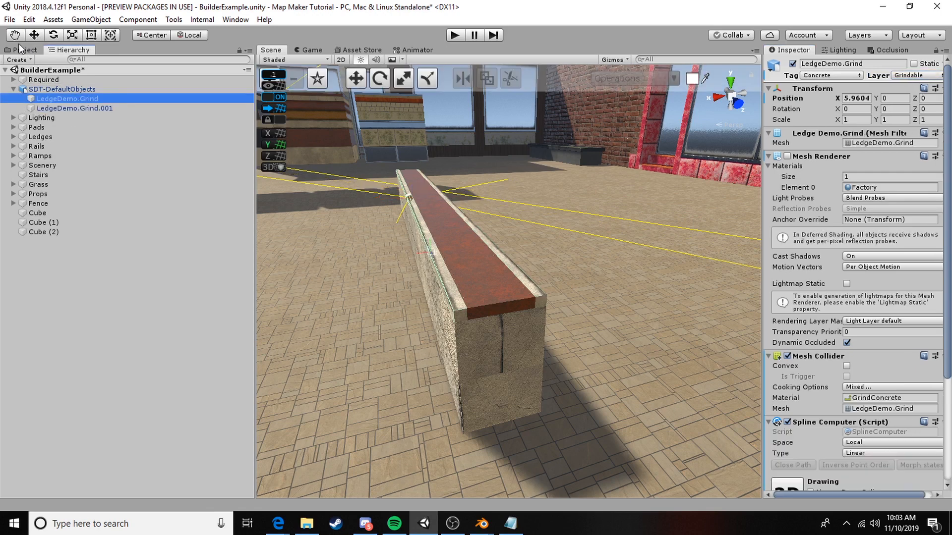
pyautogui.click(273, 174)
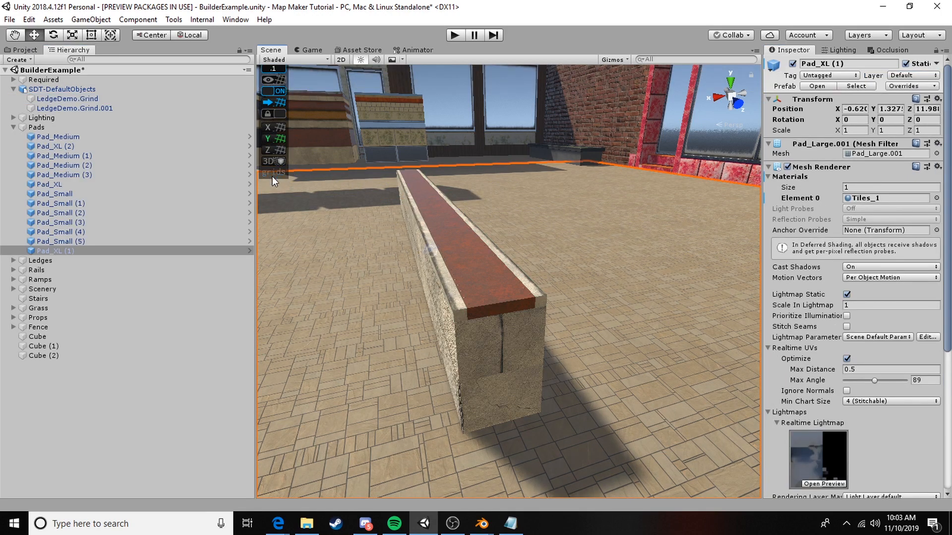
pyautogui.click(272, 177)
pyautogui.click(87, 100)
pyautogui.click(269, 80)
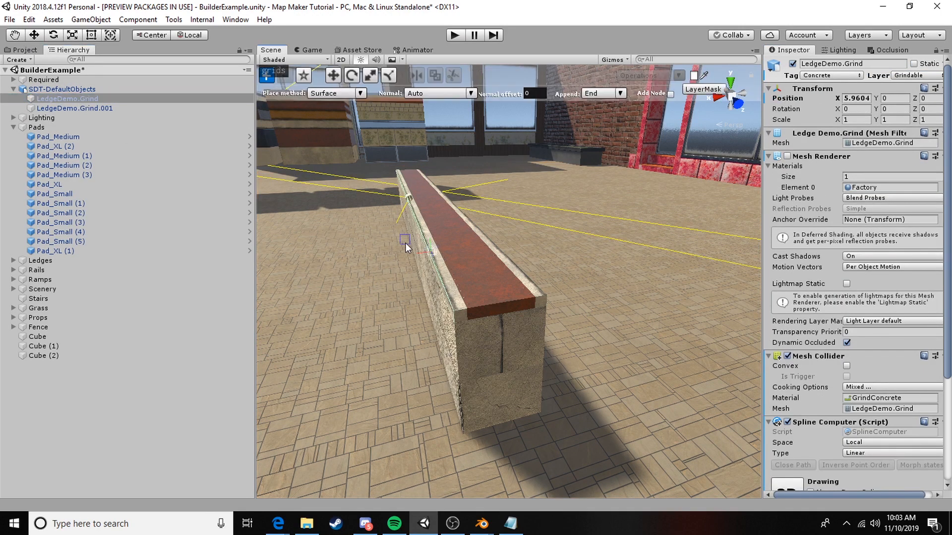
pyautogui.keyDown('alt'); pyautogui.moveTo(406, 243); pyautogui.dragTo(528, 335); pyautogui.keyUp('alt')
pyautogui.scroll(3, 528, 335)
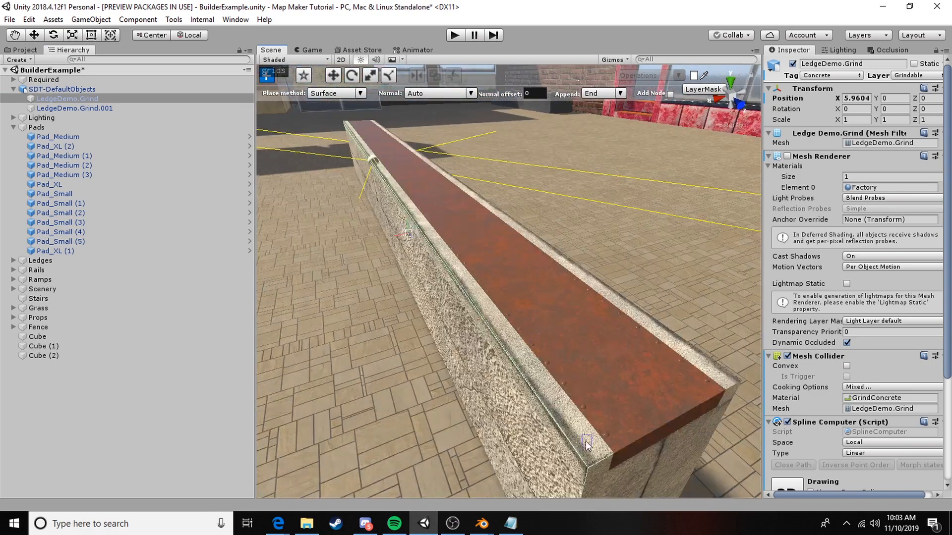
pyautogui.click(599, 460)
# Place LedgeDemo.Grind's second spline point on the same edge at the far end of the ledge.
pyautogui.moveTo(437, 213); pyautogui.dragTo(615, 454, button='middle')
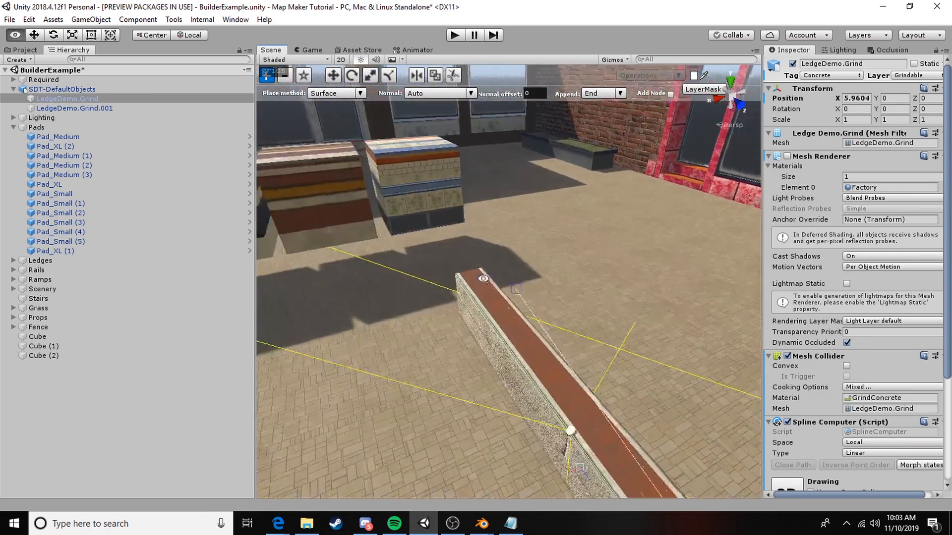
pyautogui.scroll(3, 465, 283)
pyautogui.keyDown('alt'); pyautogui.moveTo(432, 277); pyautogui.dragTo(482, 338); pyautogui.keyUp('alt')
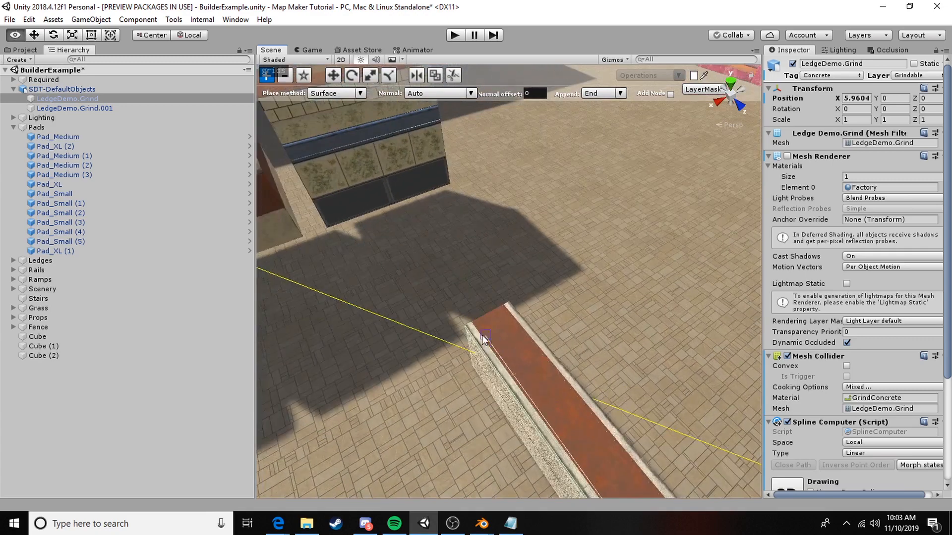
pyautogui.scroll(3, 471, 332)
pyautogui.click(431, 366)
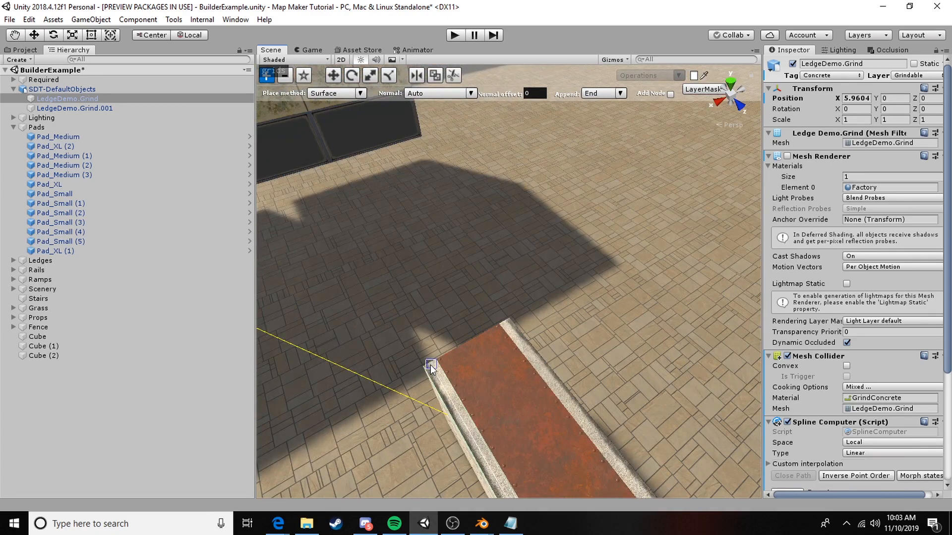
# Place two spline points on LedgeDemo.Grind.001 along its edge, one at each end of the ledge, and finish adding points.
pyautogui.click(74, 108)
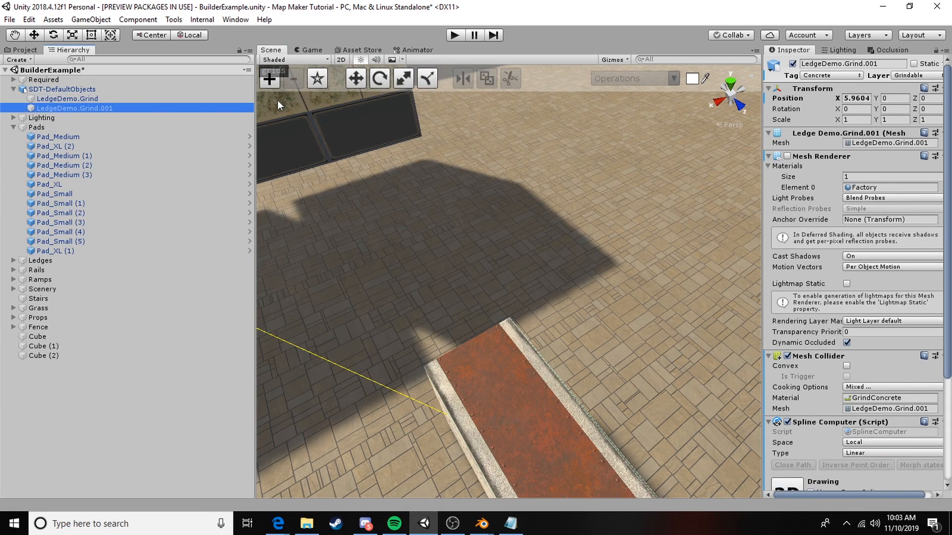
pyautogui.click(271, 80)
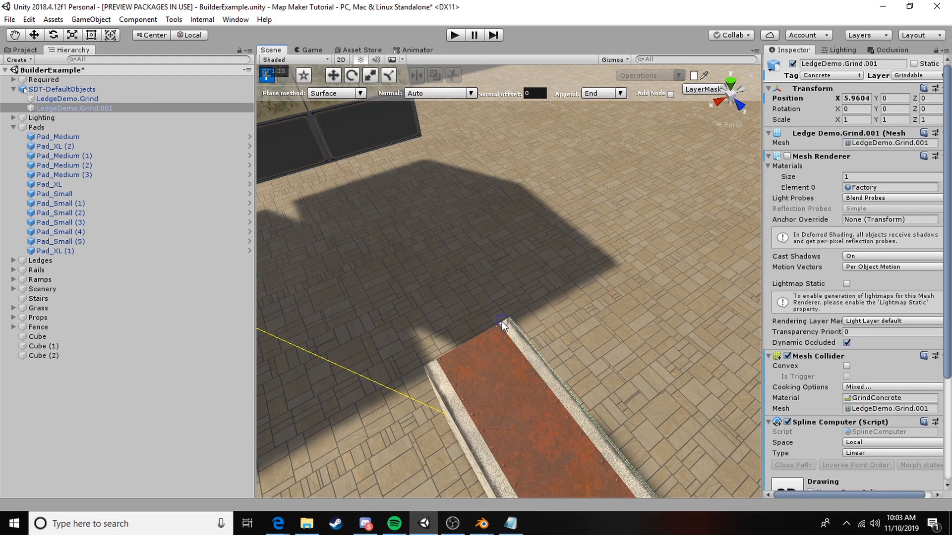
pyautogui.click(504, 322)
pyautogui.moveTo(546, 389); pyautogui.dragTo(425, 216, button='middle')
pyautogui.keyDown('alt'); pyautogui.moveTo(425, 217); pyautogui.dragTo(546, 375); pyautogui.keyUp('alt')
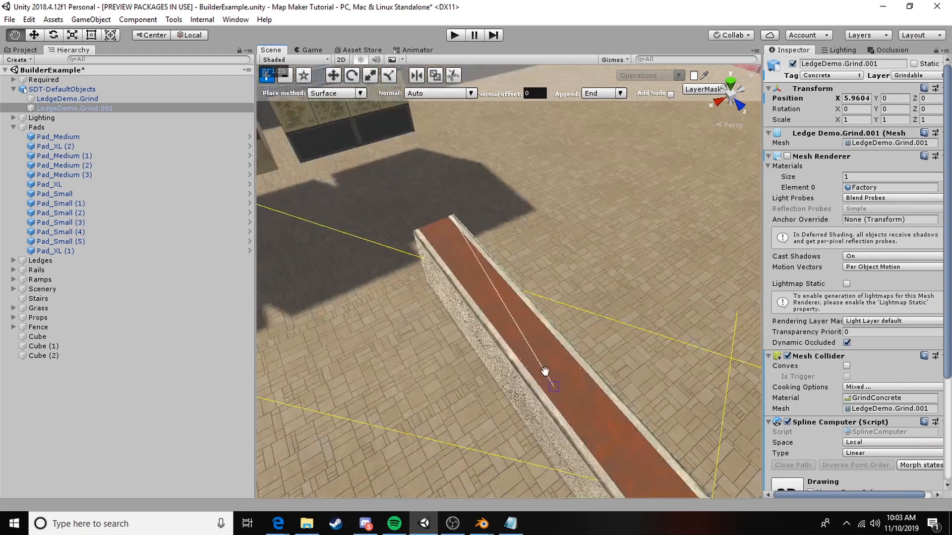
pyautogui.moveTo(546, 376); pyautogui.dragTo(434, 228, button='middle')
pyautogui.keyDown('alt'); pyautogui.moveTo(434, 228); pyautogui.dragTo(394, 249); pyautogui.keyUp('alt')
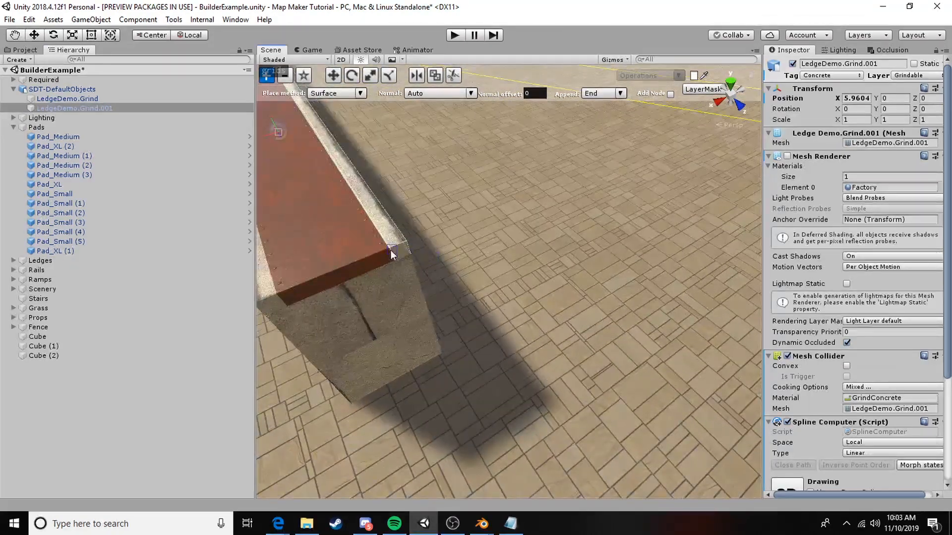
pyautogui.click(396, 243)
pyautogui.rightClick(548, 251)
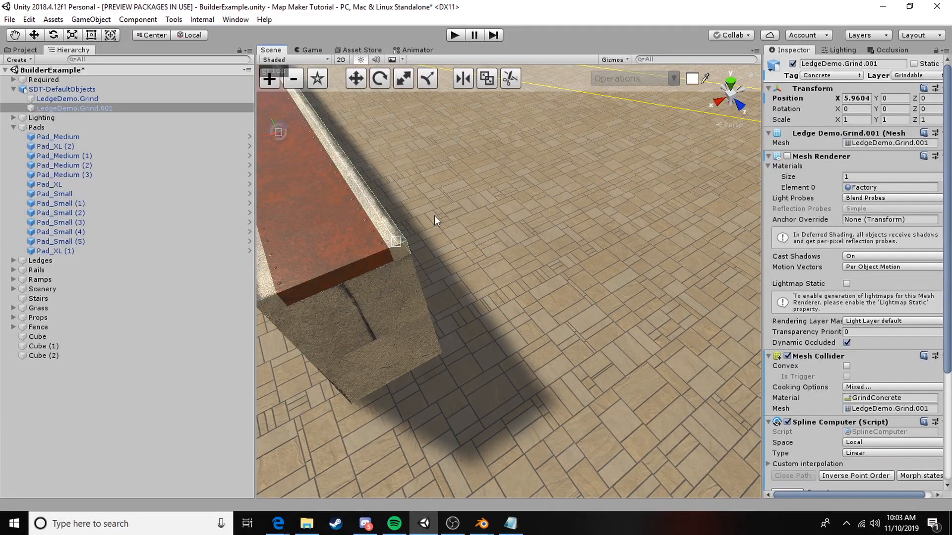
# Check the Space and Type defaults for newly created splines in the DTK Splines preferences.
pyautogui.moveTo(439, 251); pyautogui.dragTo(460, 238, button='middle')
pyautogui.keyDown('alt'); pyautogui.moveTo(461, 237); pyautogui.dragTo(638, 303); pyautogui.keyUp('alt')
pyautogui.scroll(-2, 873, 412)
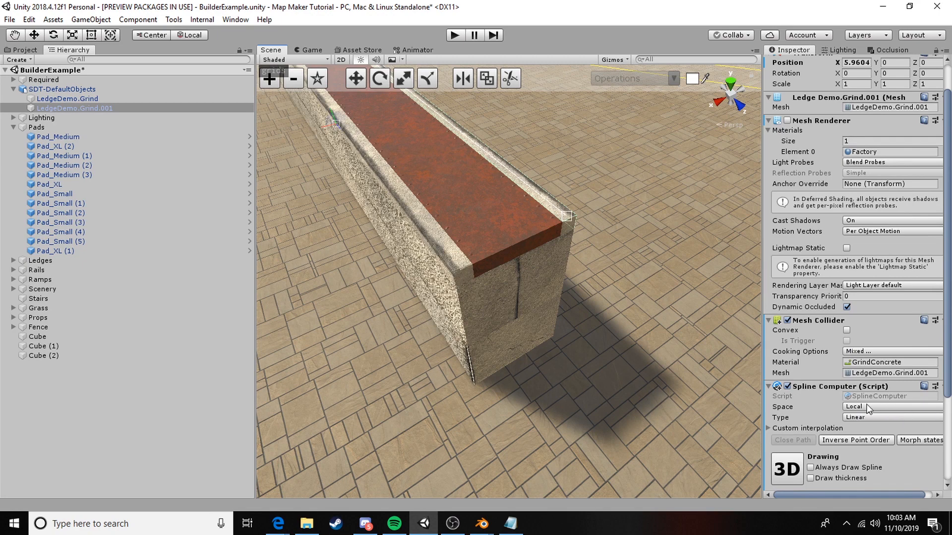
pyautogui.click(29, 19)
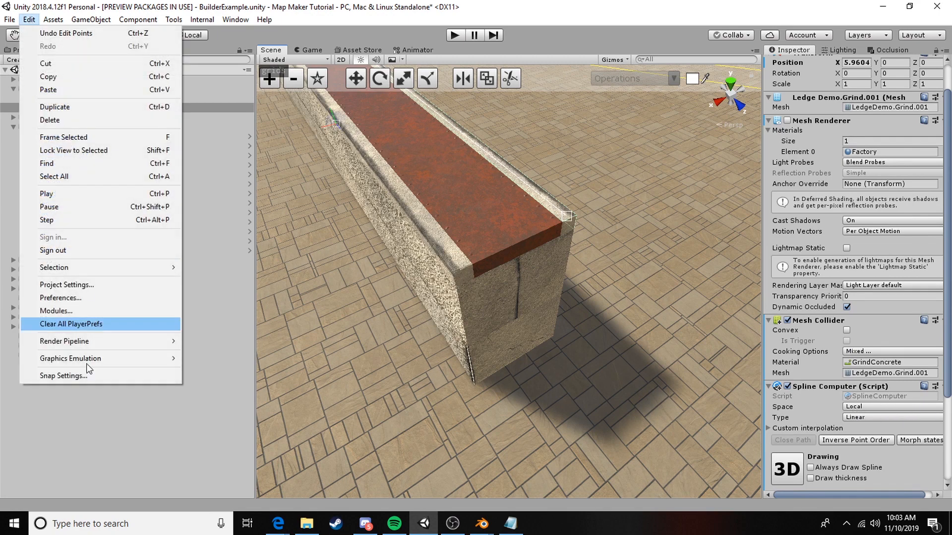
pyautogui.click(73, 296)
pyautogui.click(74, 178)
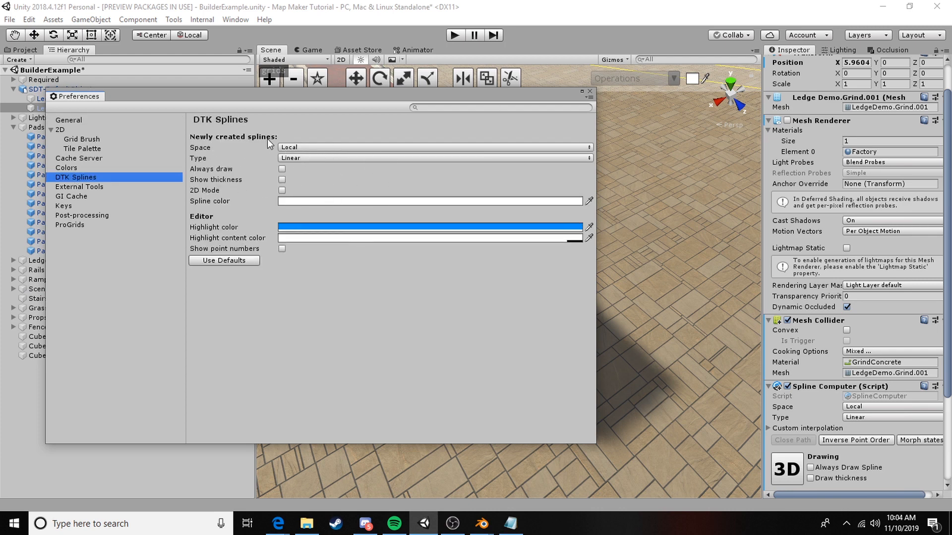
pyautogui.click(590, 93)
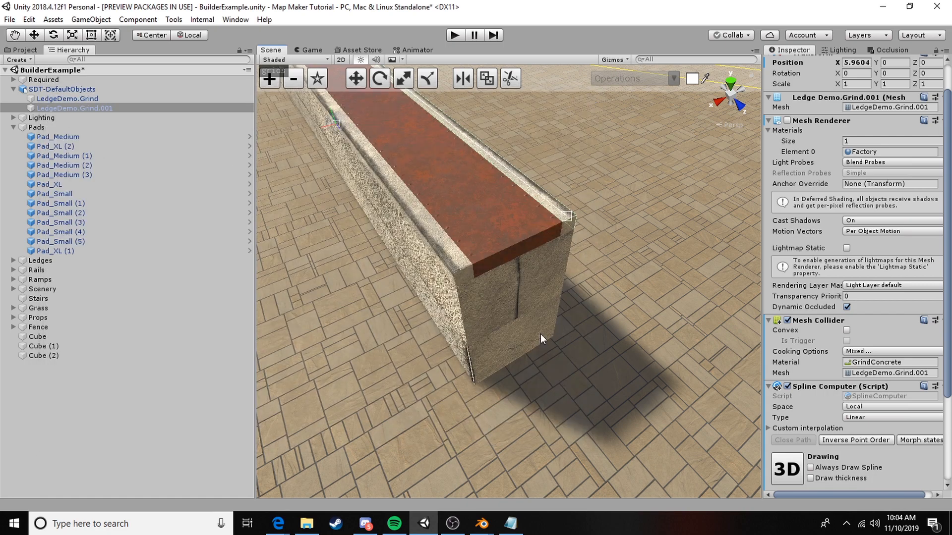
# Leave spline editing on LedgeDemo.Grind.001, collapse SDT-DefaultObjects and select it as a whole.
pyautogui.scroll(-6, 541, 334)
pyautogui.keyDown('alt'); pyautogui.moveTo(531, 276); pyautogui.dragTo(389, 283); pyautogui.keyUp('alt')
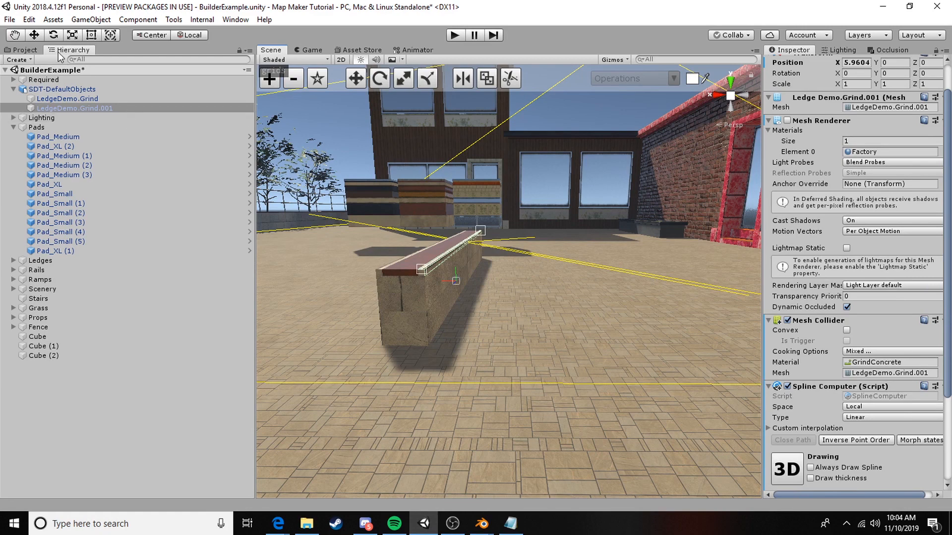
pyautogui.keyDown('alt'); pyautogui.moveTo(495, 308); pyautogui.dragTo(581, 331); pyautogui.keyUp('alt')
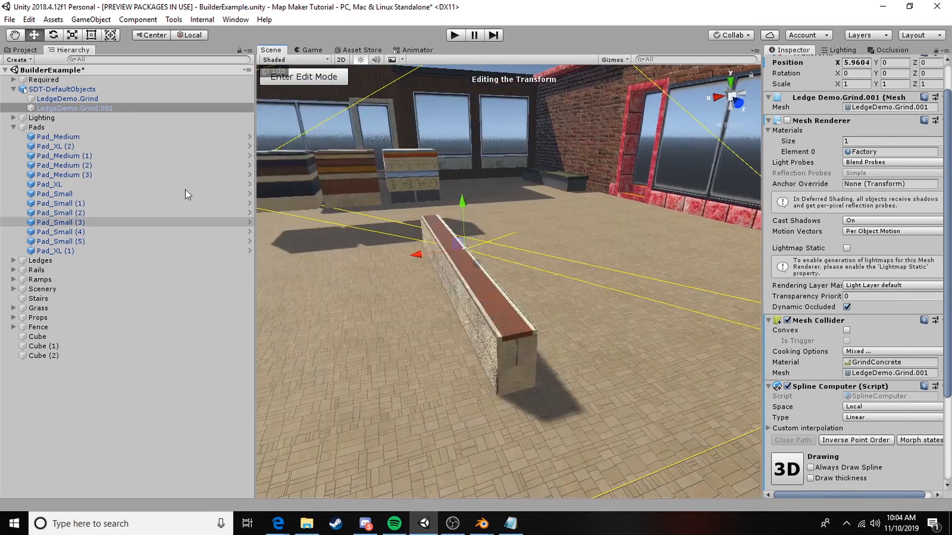
pyautogui.click(14, 90)
pyautogui.click(67, 90)
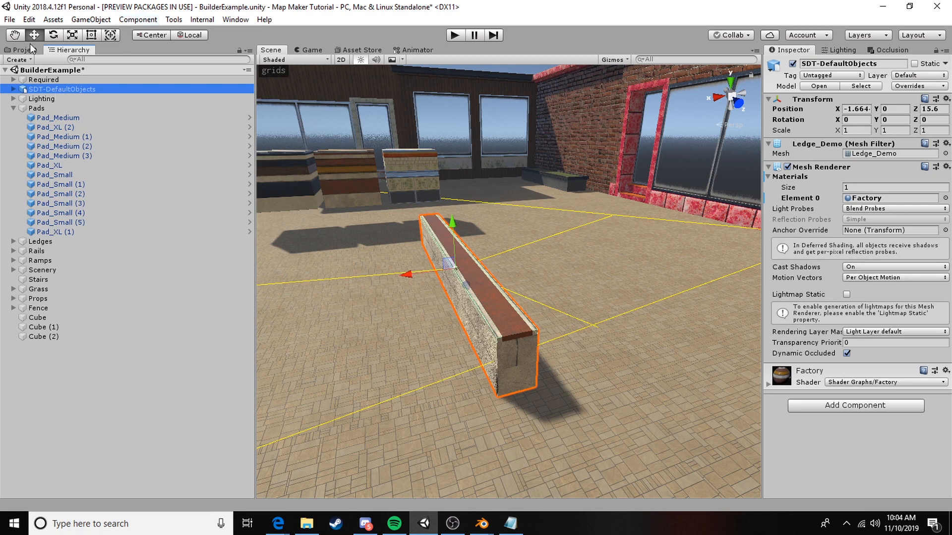
# Bring up the separate Project window and open the Creator Demonstration/Map Creation/Ledges folder.
pyautogui.moveTo(325, 0); pyautogui.dragTo(451, 60)
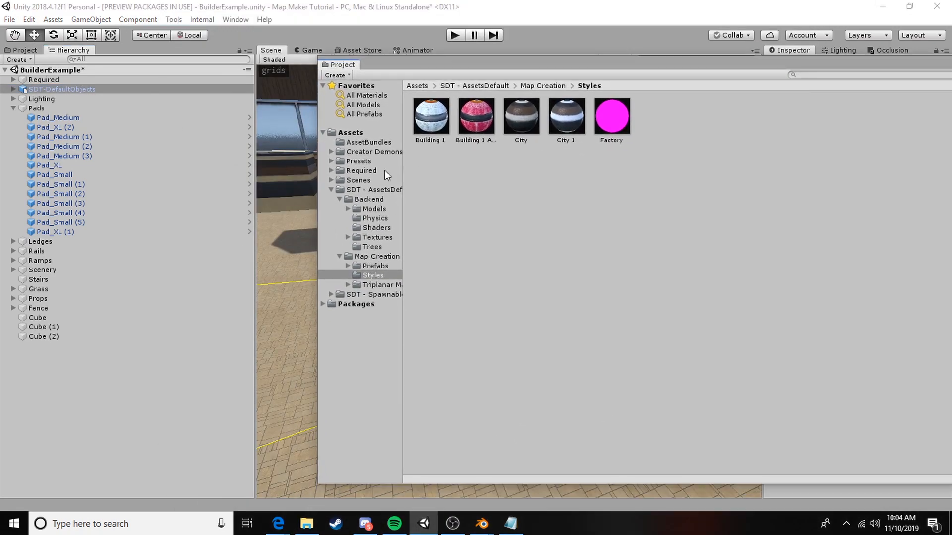
pyautogui.click(386, 150)
pyautogui.doubleClick(477, 116)
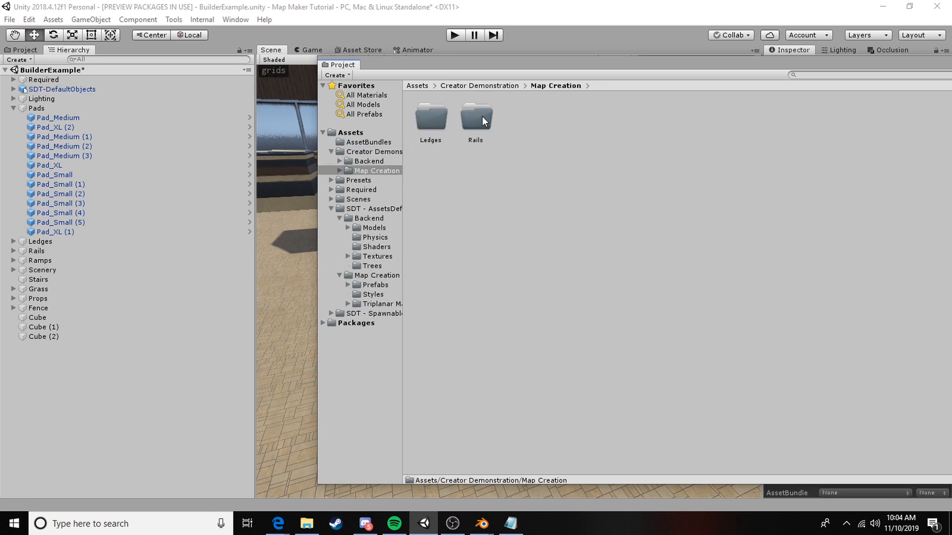
pyautogui.doubleClick(430, 115)
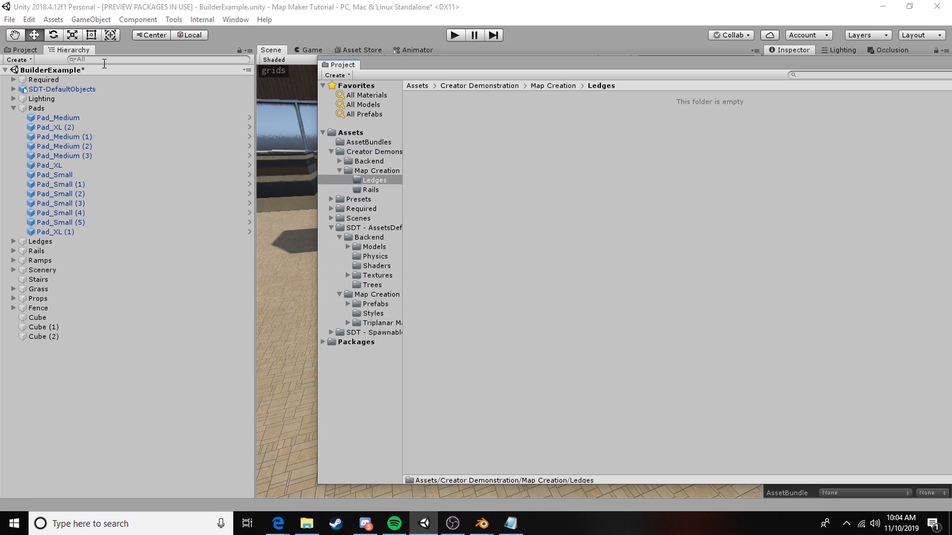
# Save SDT-DefaultObjects as an original prefab in the Ledges folder, and clear the Project window away from the scene.
pyautogui.click(77, 89)
pyautogui.moveTo(77, 89); pyautogui.dragTo(541, 186)
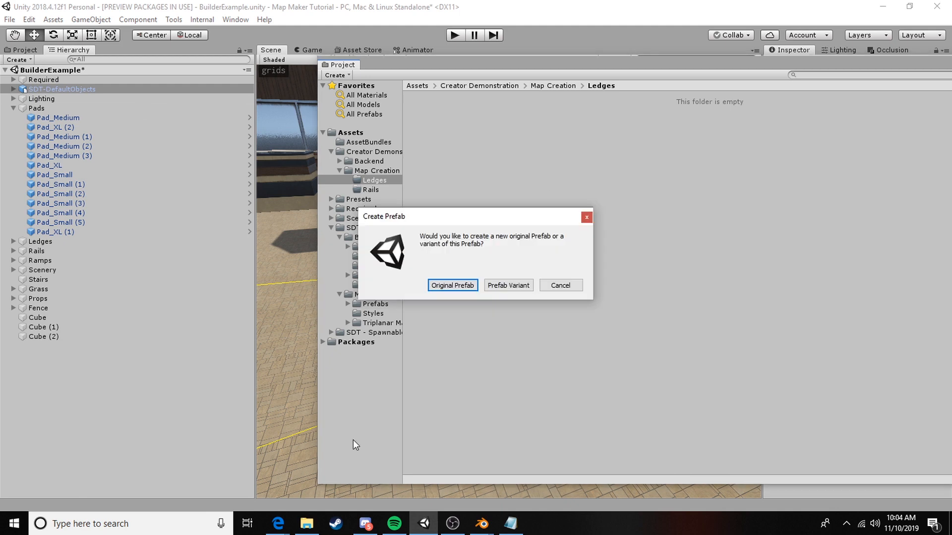
pyautogui.click(463, 287)
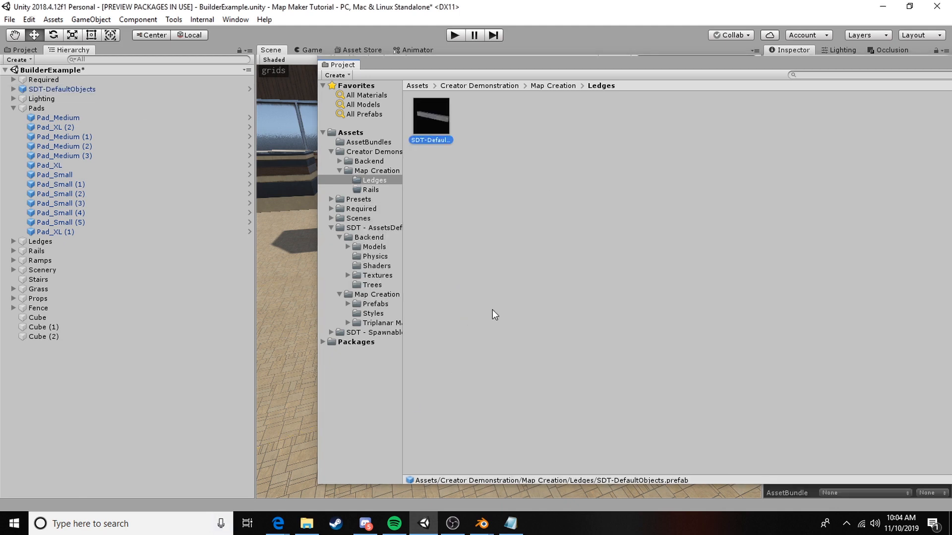
pyautogui.click(339, 170)
pyautogui.click(331, 151)
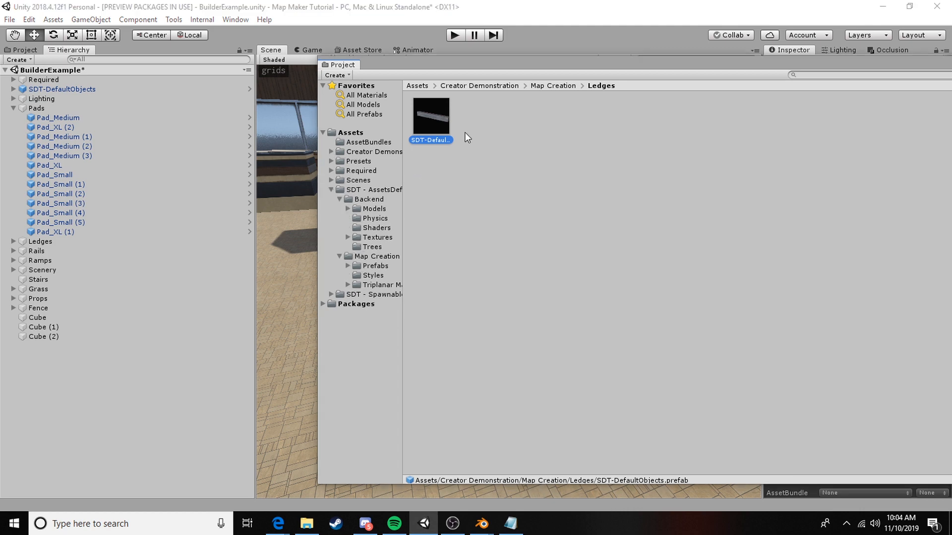
pyautogui.moveTo(594, 67); pyautogui.dragTo(951, 67)
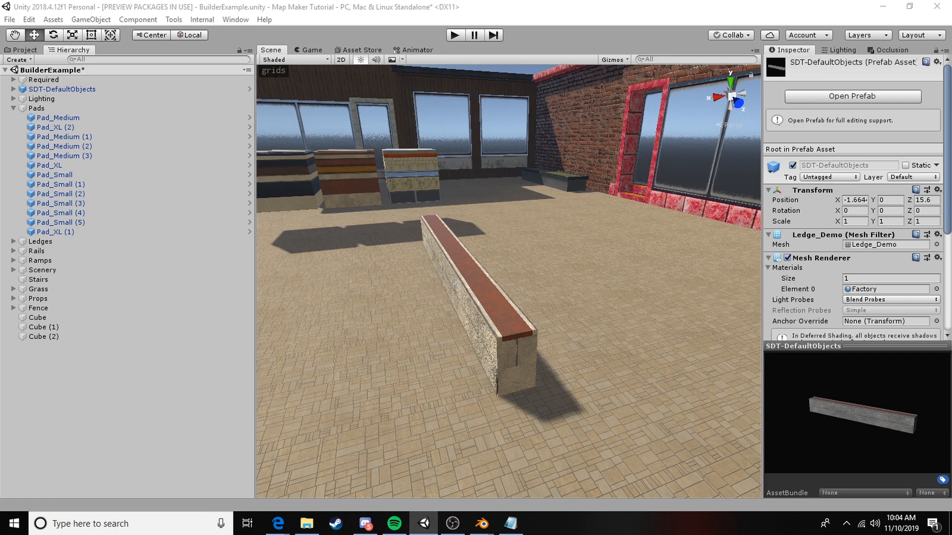
# Review the ledge's prefab instance and the Creator Demonstration, SDT - AssetsDefault and AssetBundles folders in the project.
pyautogui.click(115, 89)
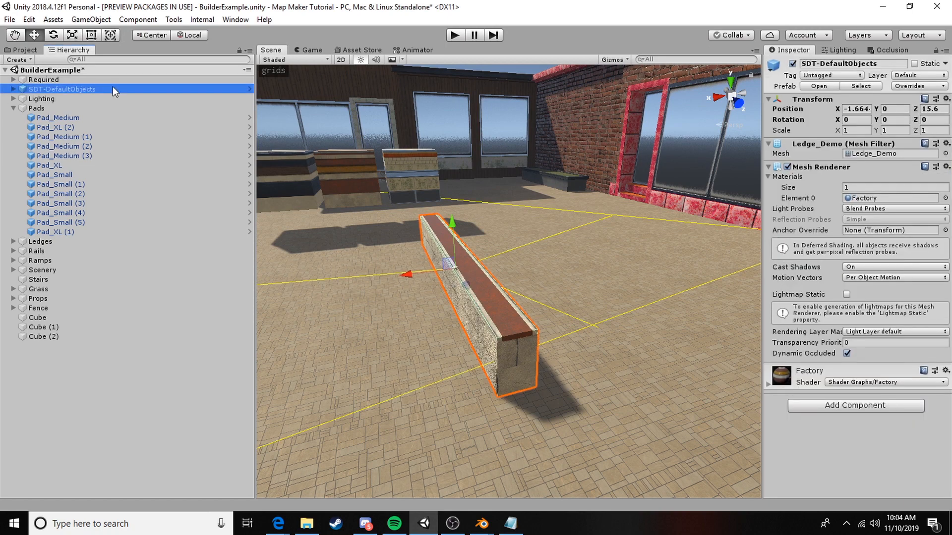
pyautogui.click(9, 52)
pyautogui.click(14, 138)
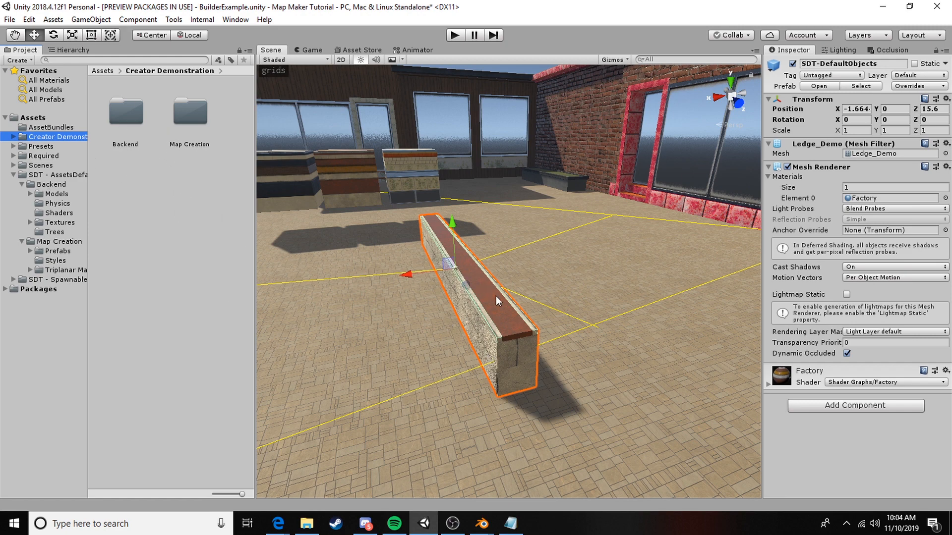
pyautogui.click(66, 137)
pyautogui.click(213, 220)
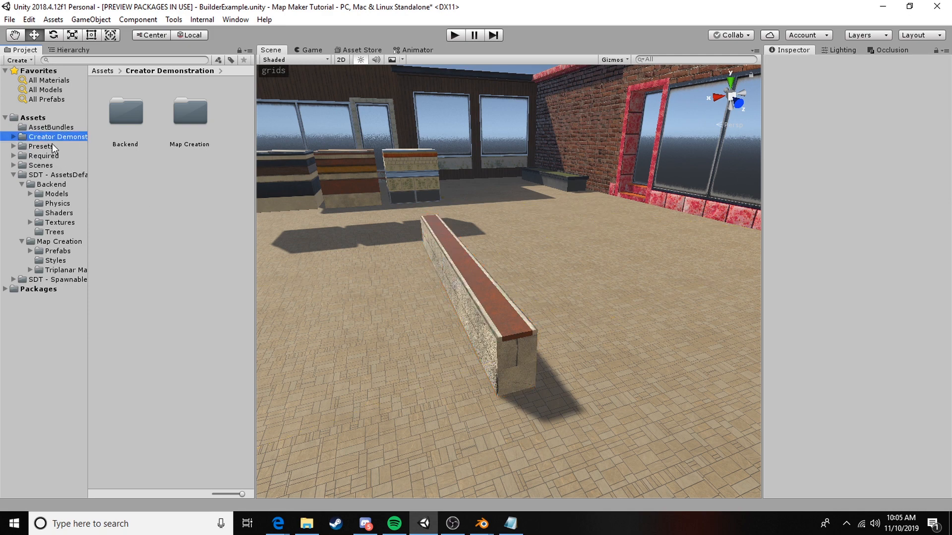
pyautogui.click(497, 326)
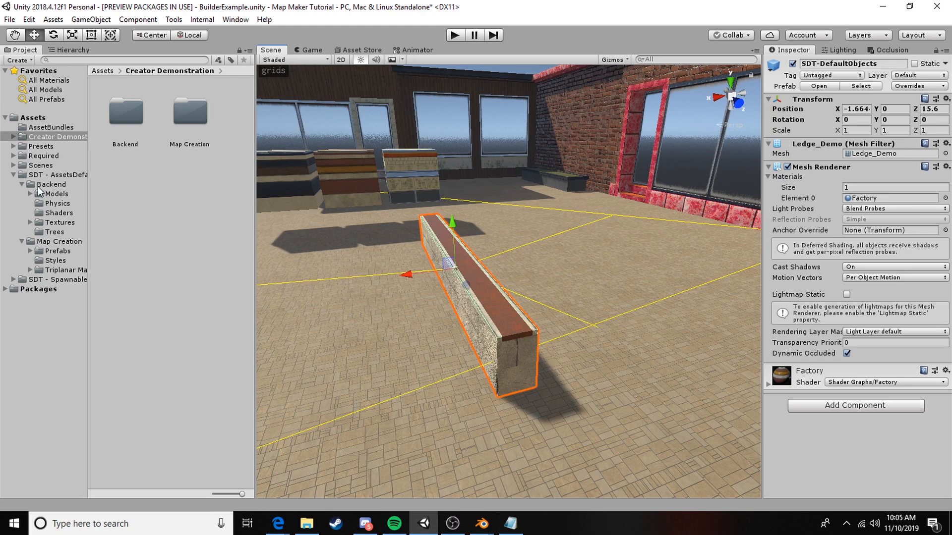
pyautogui.click(50, 174)
pyautogui.click(41, 128)
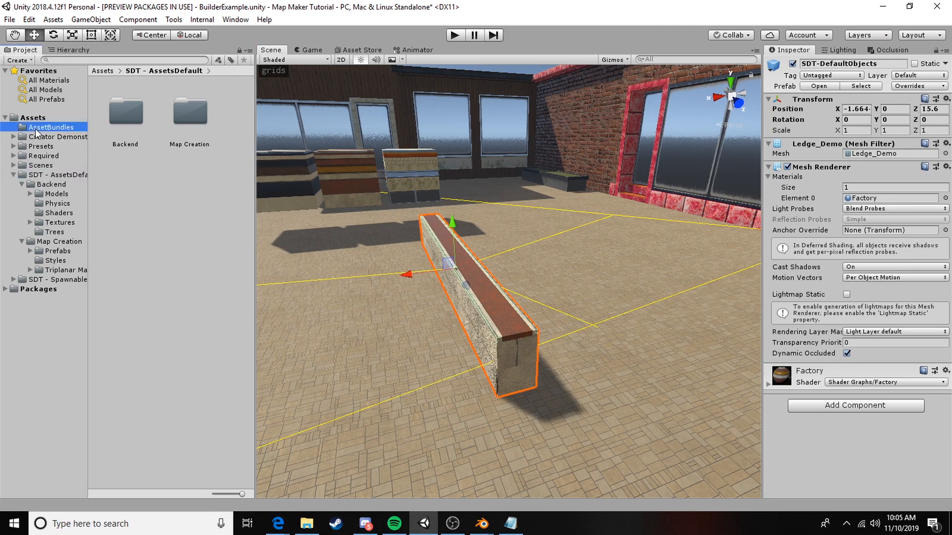
pyautogui.click(43, 136)
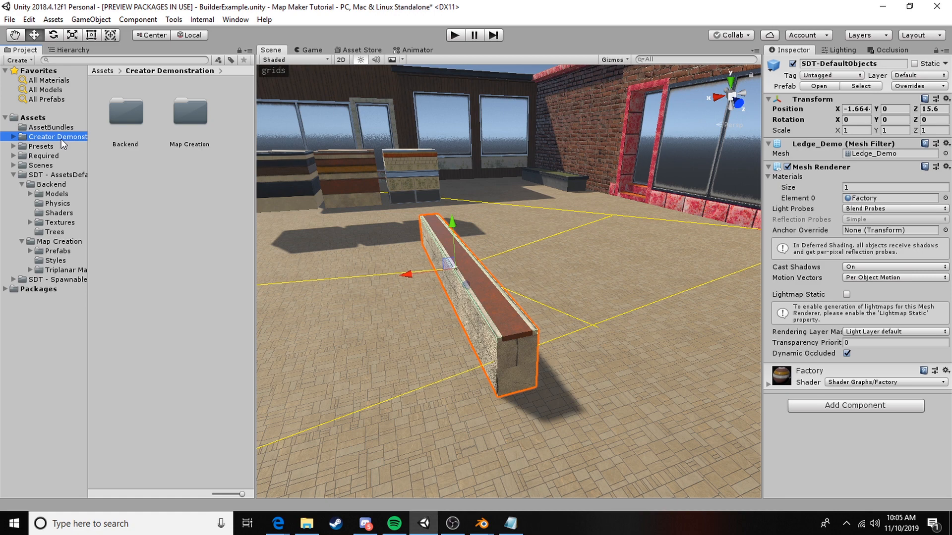
# Try the City and Building 1 style materials on the ledge, and reapply Factory.
pyautogui.click(56, 261)
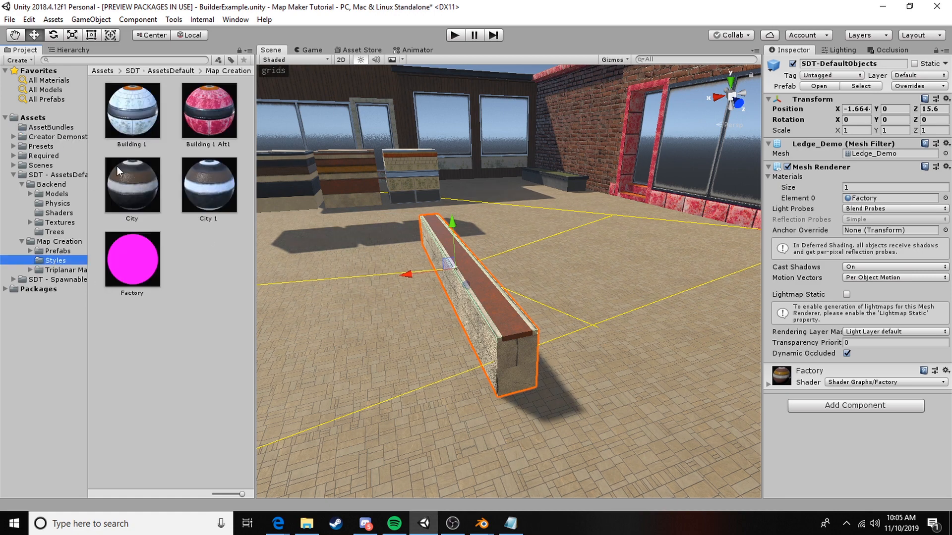
pyautogui.moveTo(145, 187); pyautogui.dragTo(509, 353)
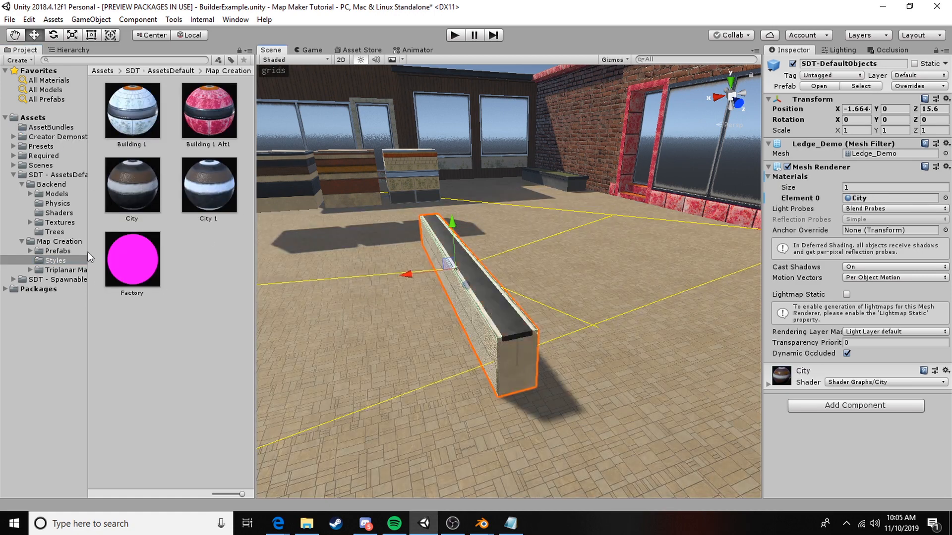
pyautogui.moveTo(136, 115); pyautogui.dragTo(498, 304)
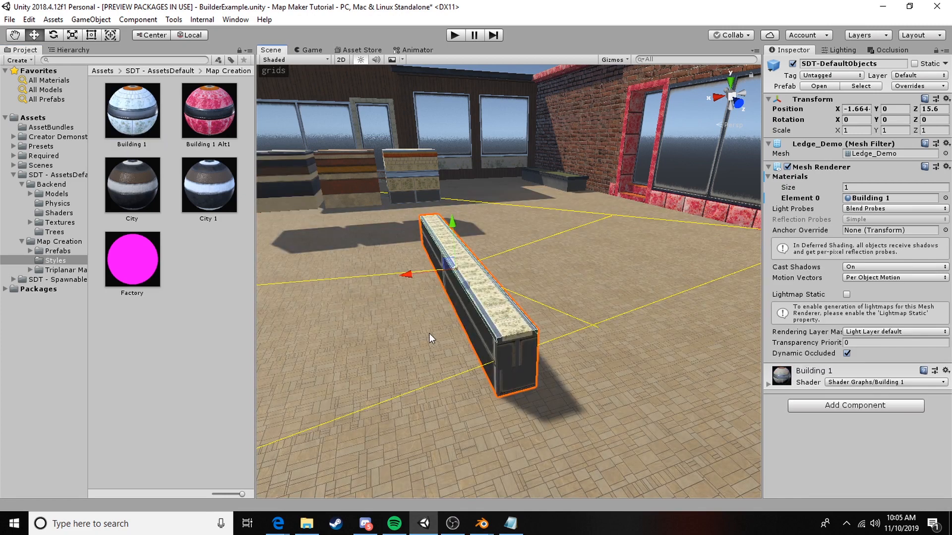
pyautogui.moveTo(346, 246); pyautogui.dragTo(459, 285)
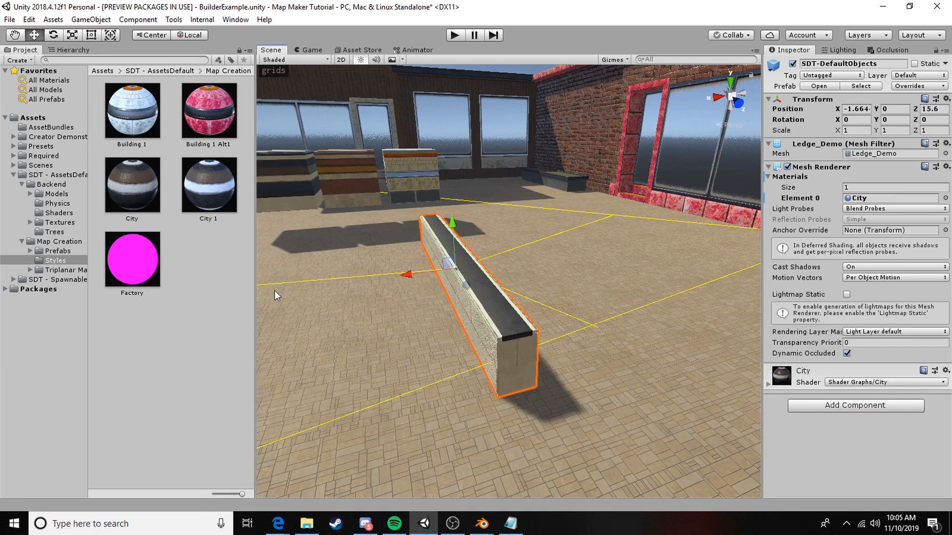
pyautogui.moveTo(111, 276); pyautogui.dragTo(461, 285)
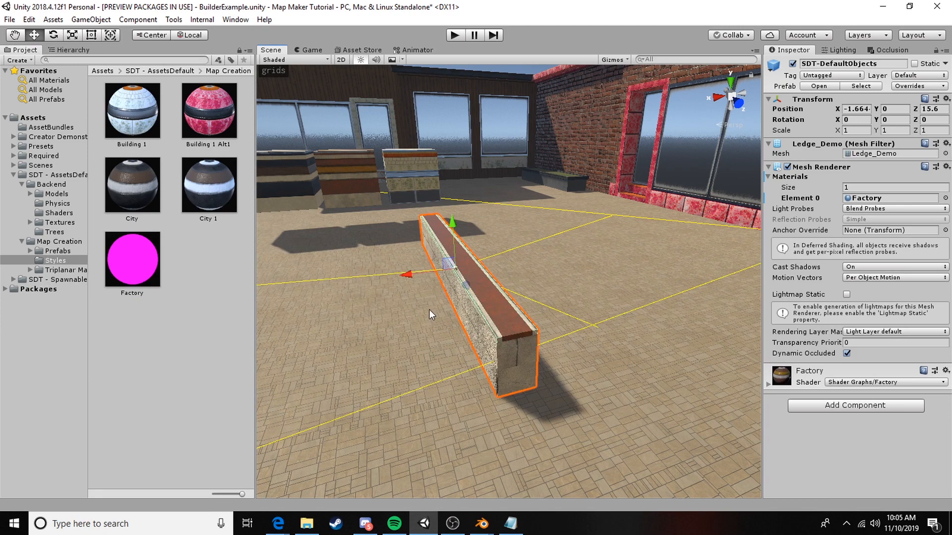
# Set up a package export of the Creator Demonstration folder, including only that folder's own items and none of the Required dependencies.
pyautogui.click(41, 138)
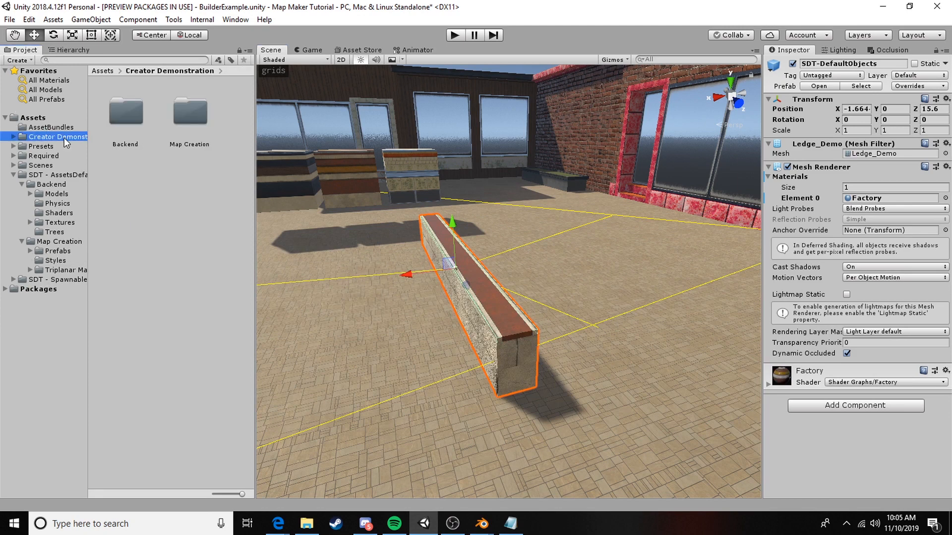
pyautogui.rightClick(54, 142)
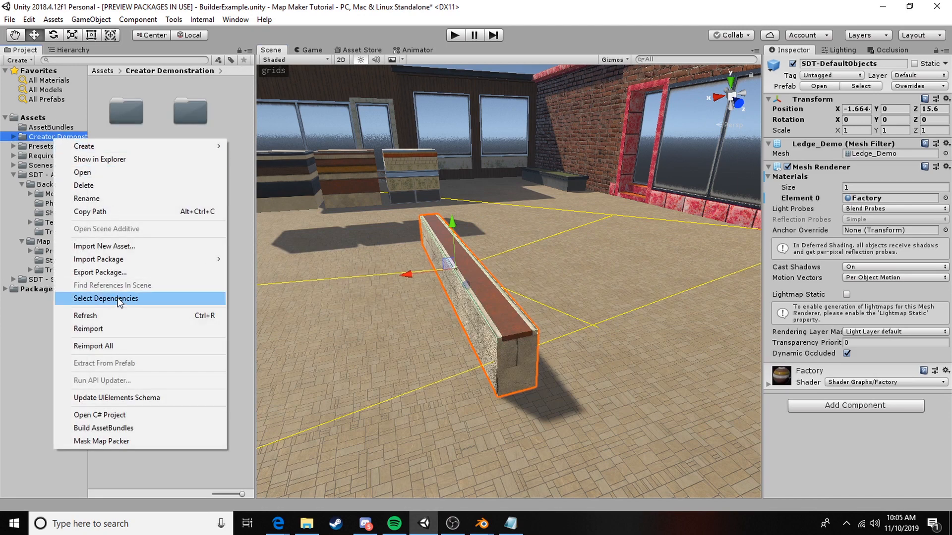
pyautogui.click(112, 272)
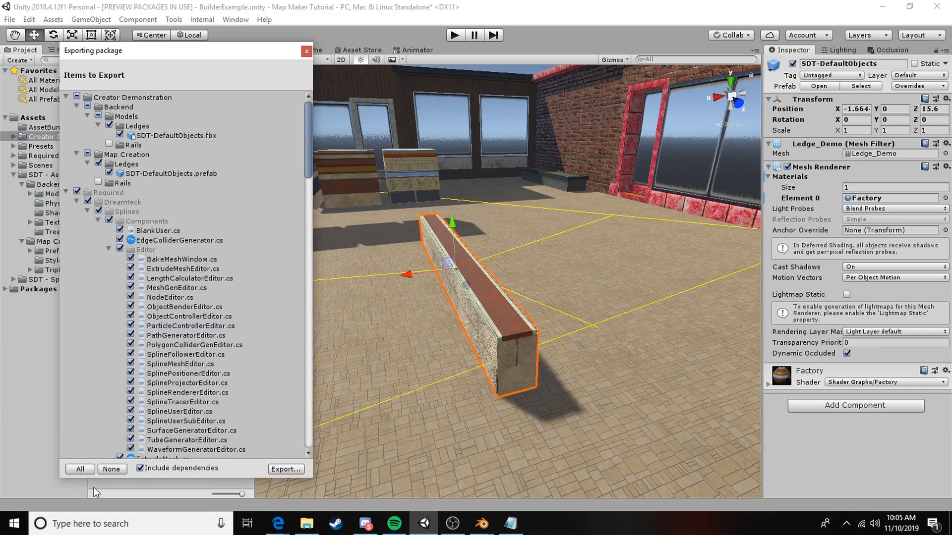
pyautogui.click(107, 471)
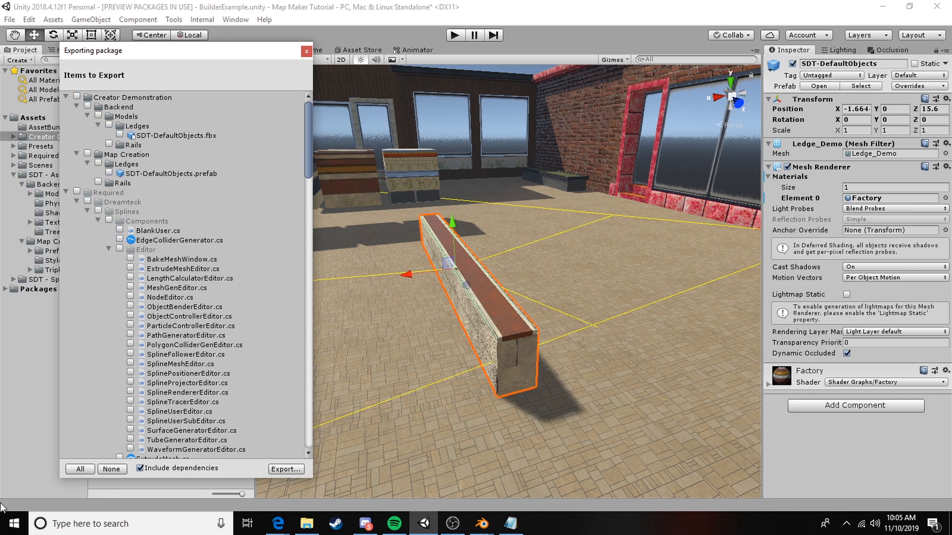
pyautogui.click(78, 96)
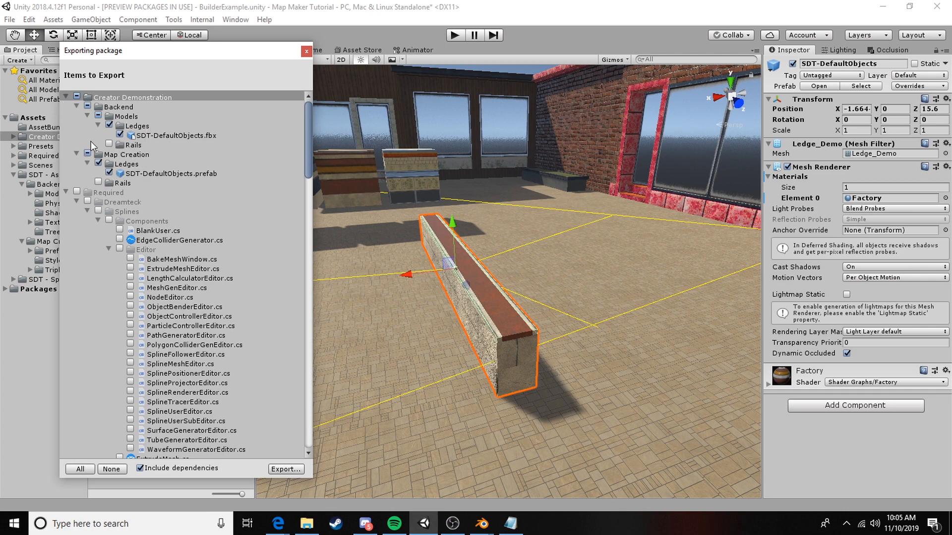
# Export the Creator Demonstration items to the Desktop as a Unity package named CreatorDemo.
pyautogui.click(66, 97)
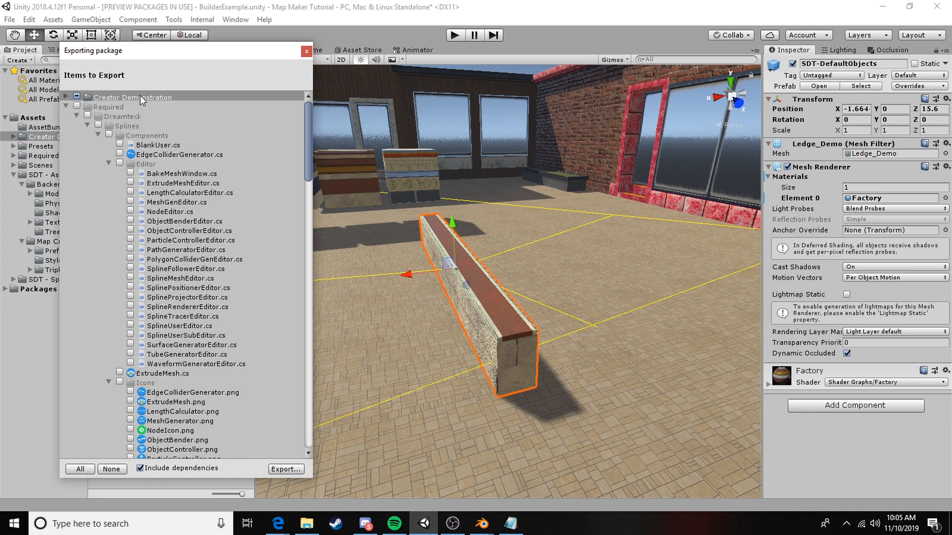
pyautogui.click(286, 469)
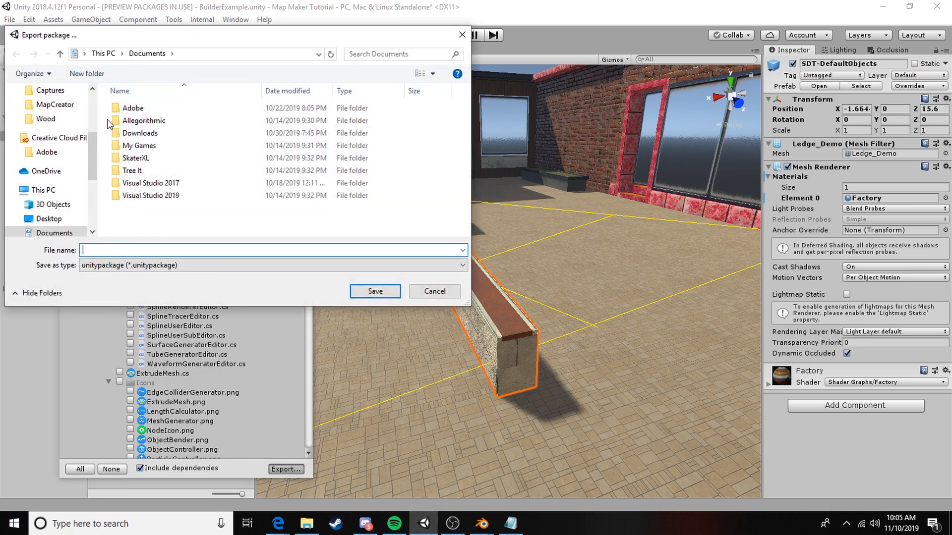
pyautogui.scroll(-1, 74, 164)
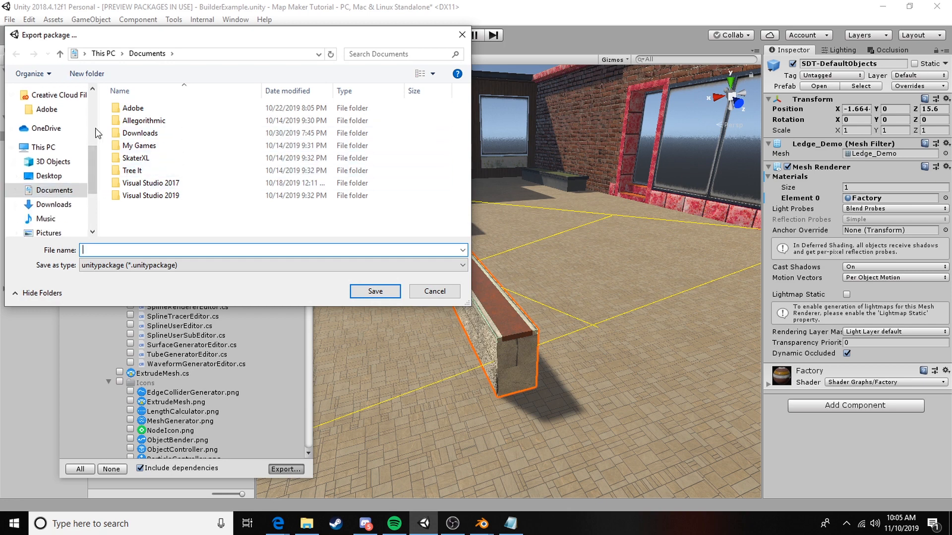
pyautogui.scroll(5, 74, 129)
pyautogui.click(50, 114)
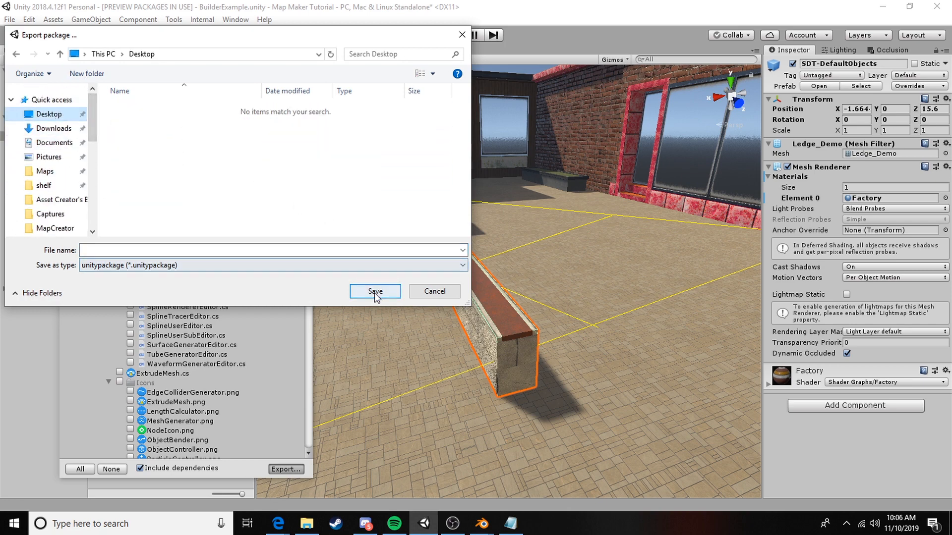
pyautogui.click(266, 250)
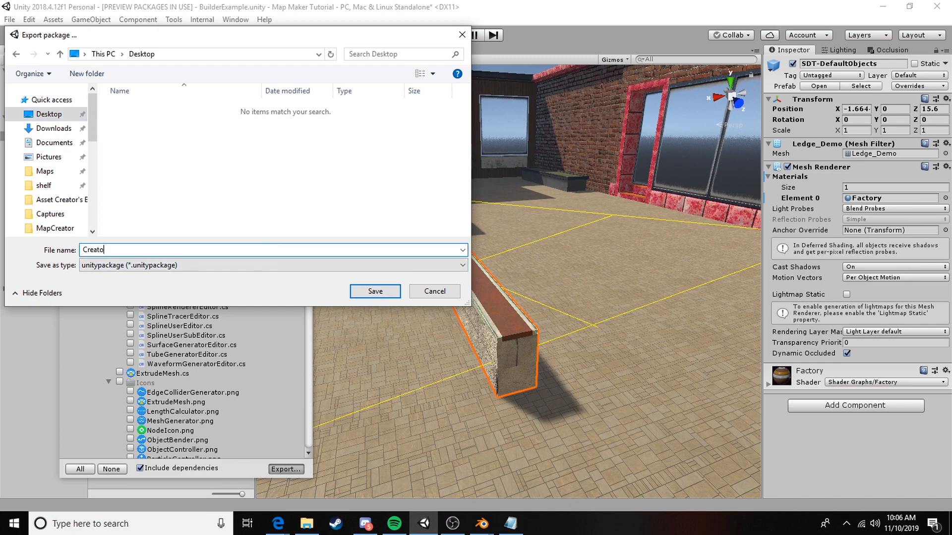
pyautogui.write('CreatorDemo')
pyautogui.press('Return')
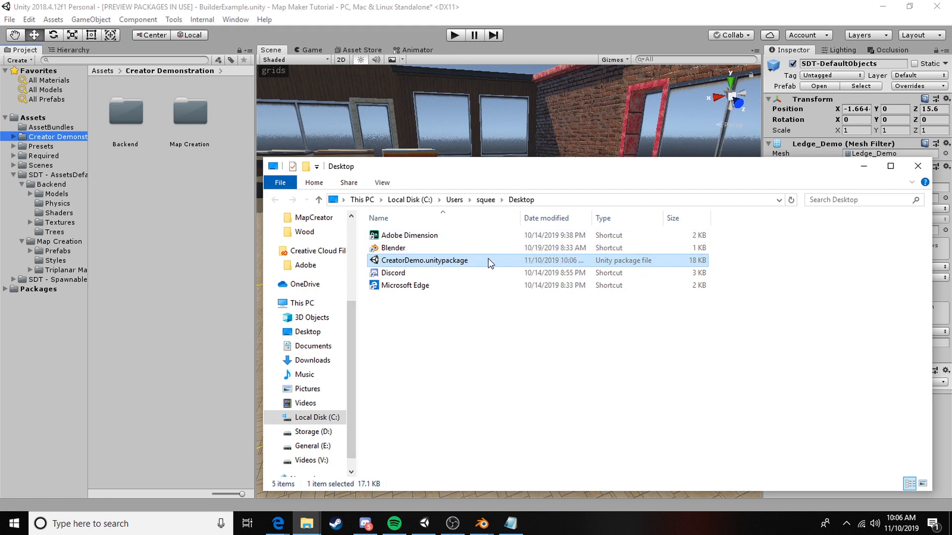
pyautogui.click(9, 19)
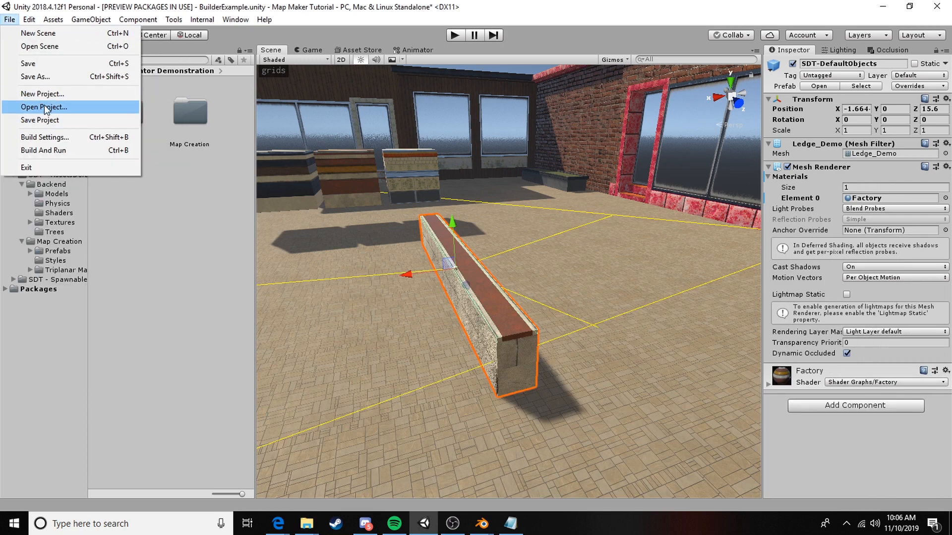
pyautogui.click(34, 107)
pyautogui.click(749, 86)
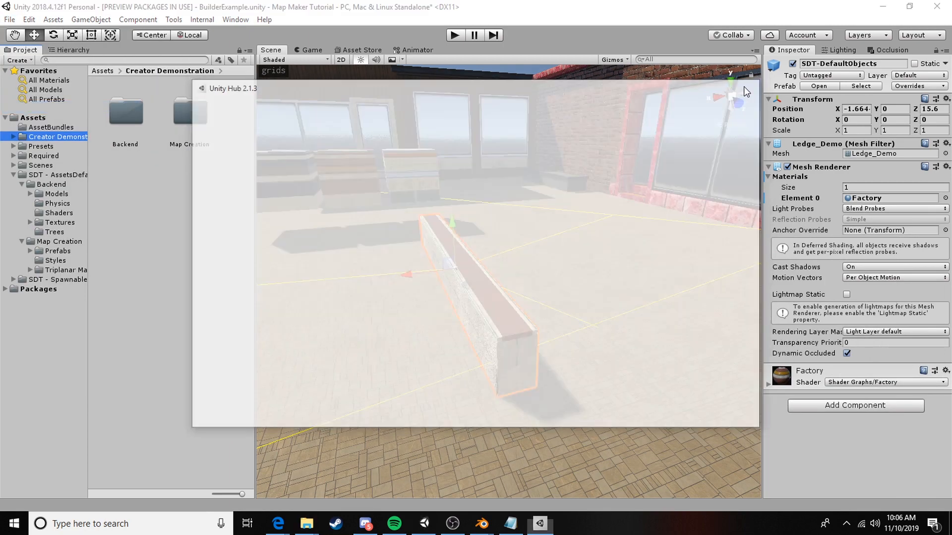
# Switch to File Explorer and review CreatorDemo.unitypackage in the Desktop folder, with the Asset Creator's Bundle folder also open.
pyautogui.moveTo(307, 524)
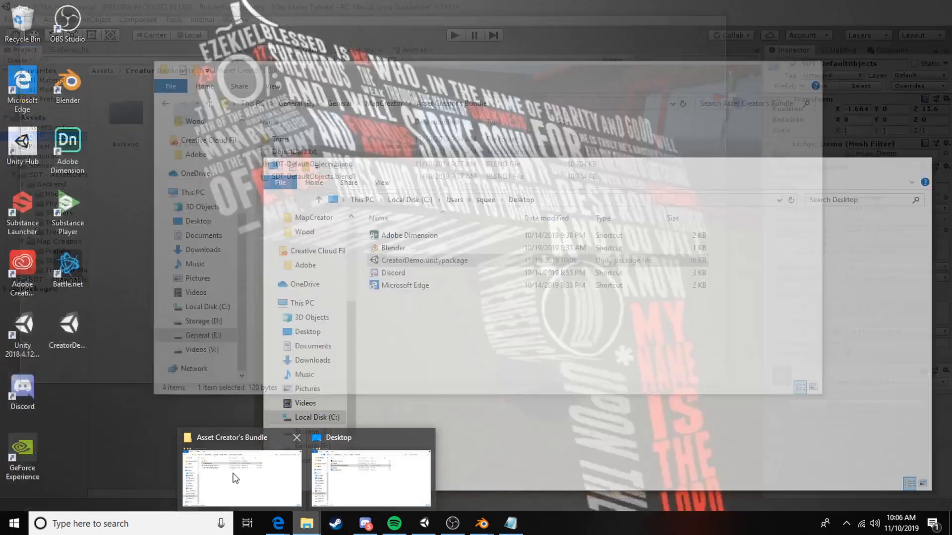
pyautogui.click(235, 478)
pyautogui.click(307, 524)
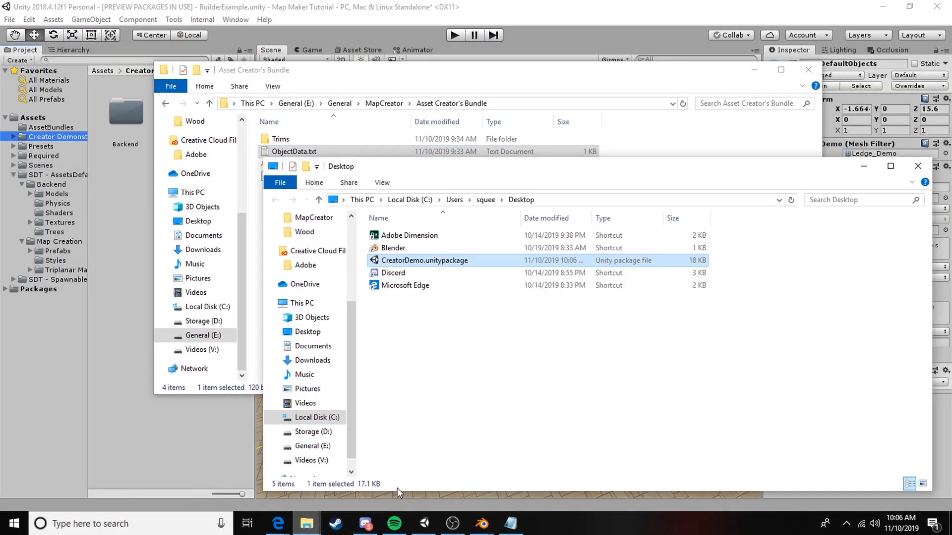
pyautogui.moveTo(407, 263); pyautogui.dragTo(467, 261)
pyautogui.moveTo(406, 265); pyautogui.dragTo(560, 346)
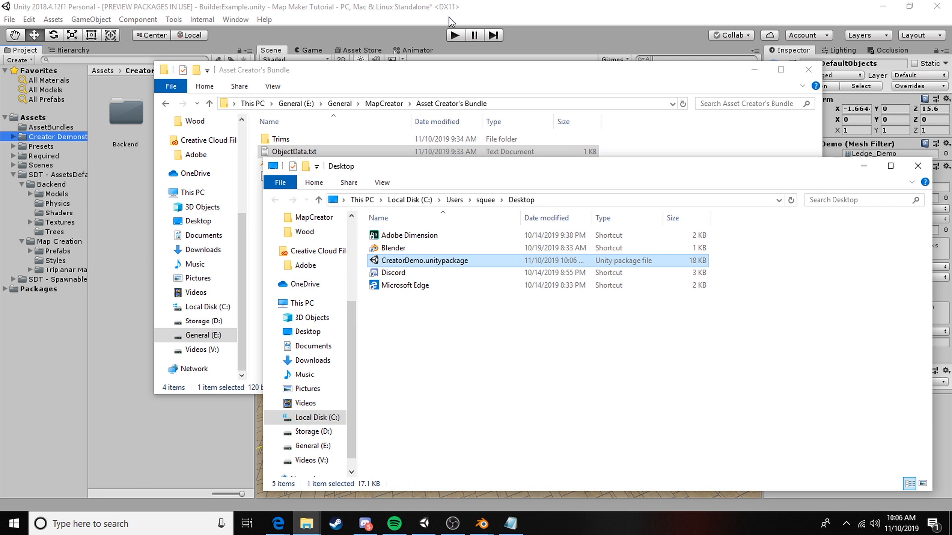
# Switch to Blender, inspect the Ledge_Demo model, and close SDT-DefaultObjects.blend with its changes saved.
pyautogui.moveTo(388, 521)
pyautogui.click(482, 524)
pyautogui.click(412, 461)
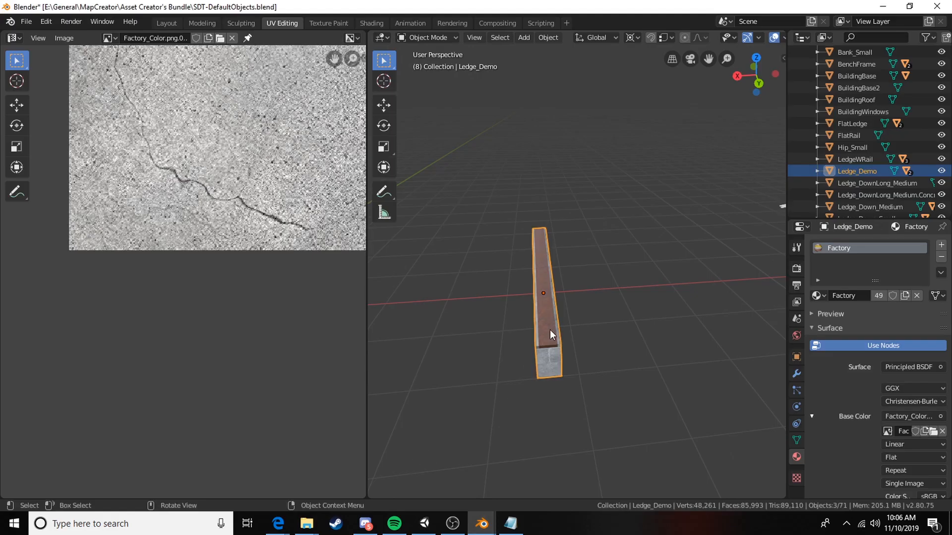
pyautogui.scroll(-4, 550, 330)
pyautogui.scroll(7, 551, 330)
pyautogui.moveTo(550, 330); pyautogui.dragTo(544, 355, button='middle')
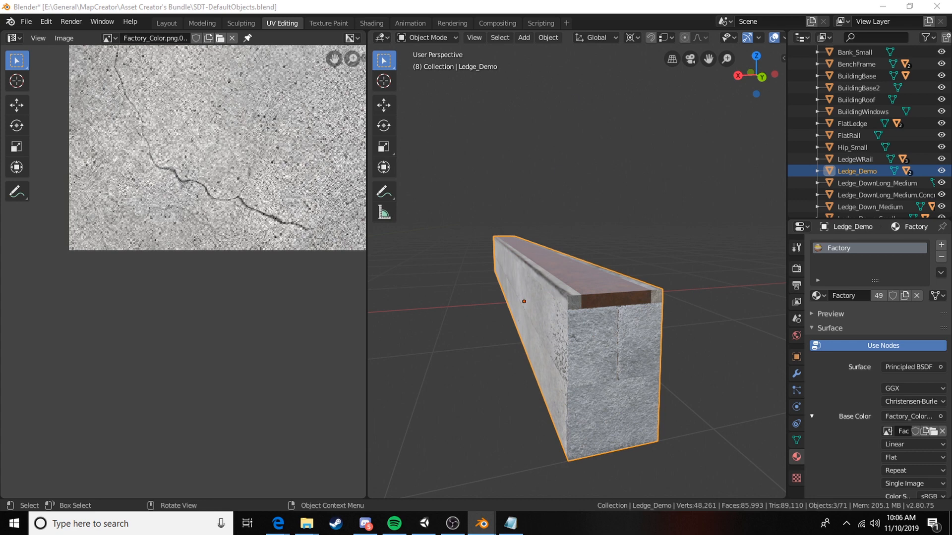
pyautogui.click(937, 6)
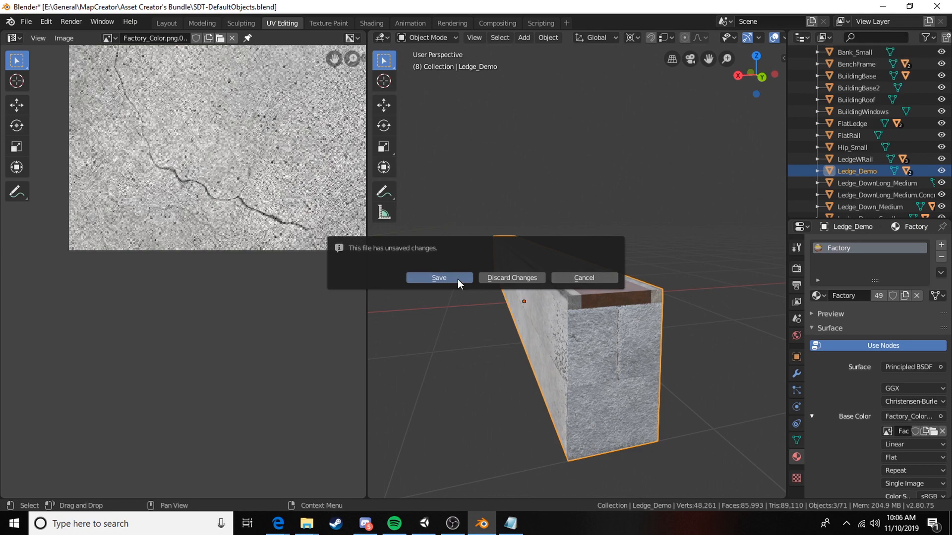
pyautogui.click(439, 278)
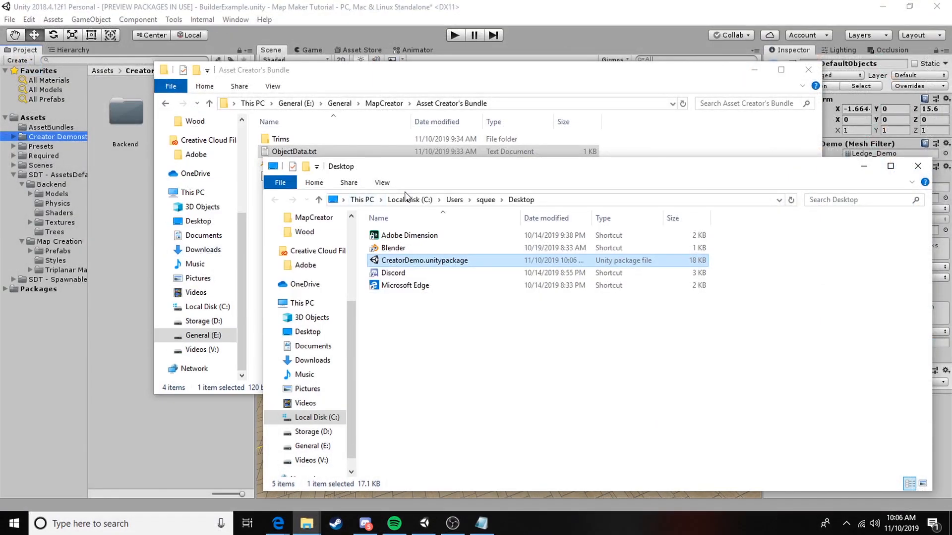
pyautogui.click(444, 355)
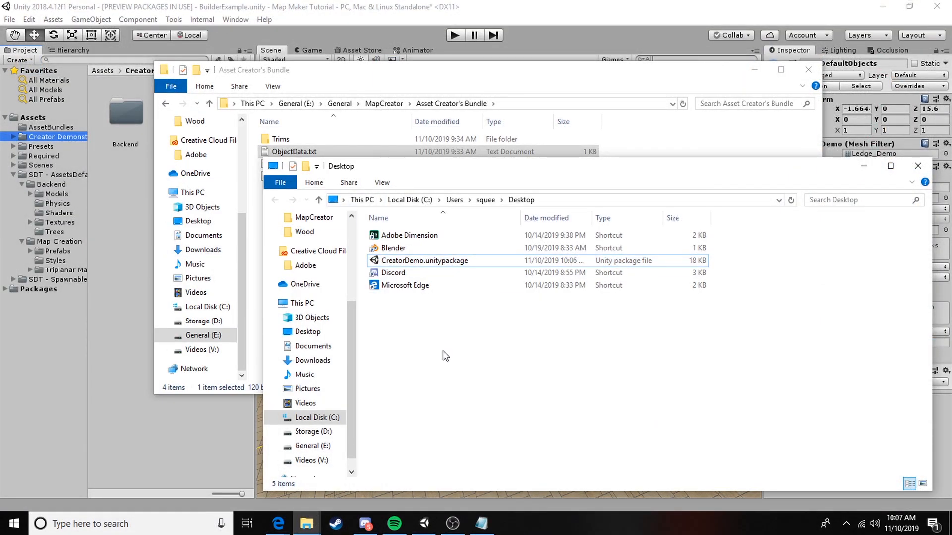